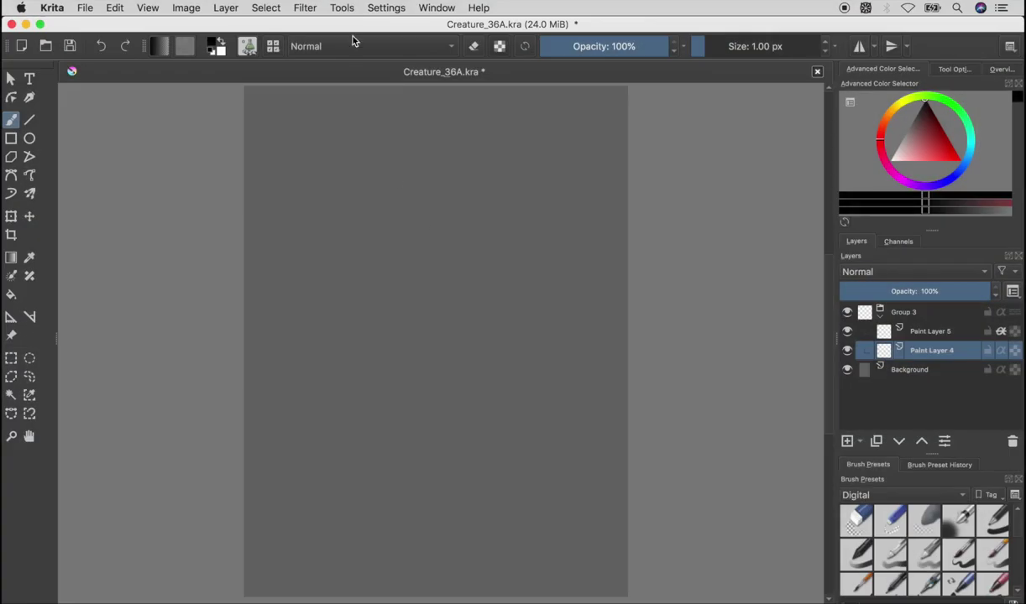
- Ink the first black head strokes and long hair strands hanging around it
drag(371, 168, 340, 268)
drag(370, 206, 357, 277)
mouse_move(382, 172)
mouse_down()
mouse_move(327, 231)
mouse_move(359, 298)
mouse_up()
drag(349, 261, 336, 302)
drag(332, 231, 323, 289)
drag(335, 181, 321, 313)
mouse_move(369, 206)
mouse_down()
mouse_move(395, 342)
mouse_move(378, 361)
mouse_up()
- Lengthen the right strand, add a dark left shape and more strands on both sides
drag(323, 252, 267, 273)
mouse_move(273, 361)
mouse_down()
mouse_move(300, 263)
mouse_move(277, 344)
mouse_up()
drag(378, 175, 374, 348)
drag(353, 244, 357, 262)
- Erase small bits of the hair, thicken its left edge, and save
key(e)
drag(358, 186, 349, 222)
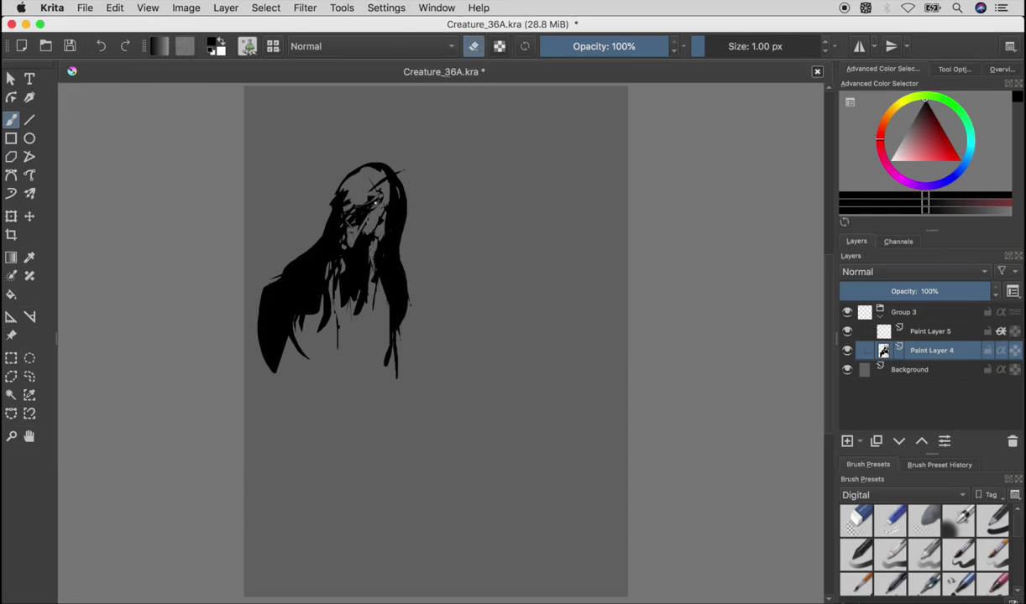
key(e)
mouse_move(335, 170)
mouse_down()
mouse_move(324, 221)
mouse_move(370, 210)
mouse_up()
key(e)
key(e)
key(e)
key(e)
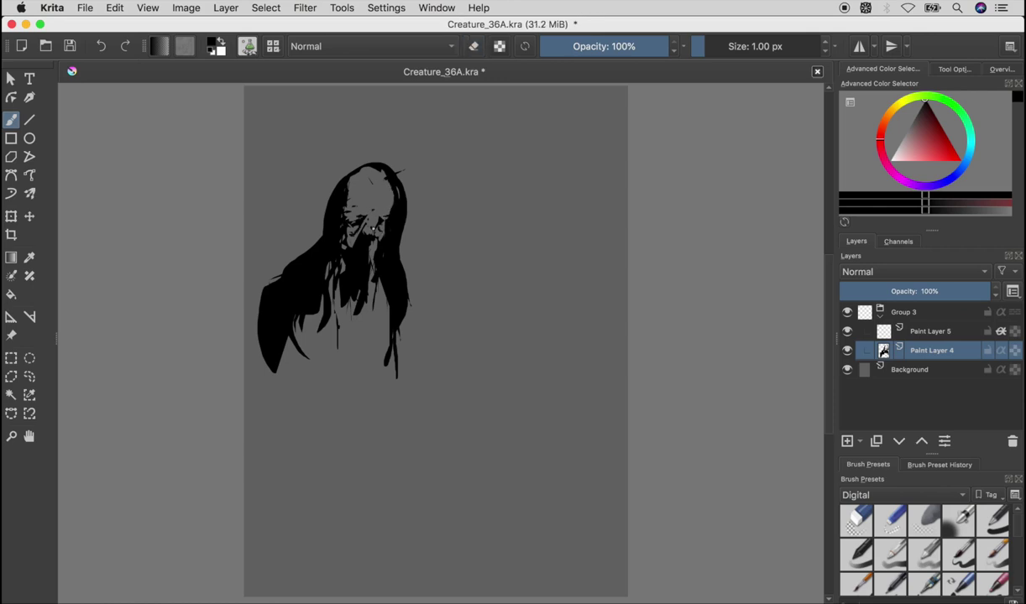
key(ctrl+s)
- Check the drawing in mirrored view, erase a dark patch in the face, and save
key(m)
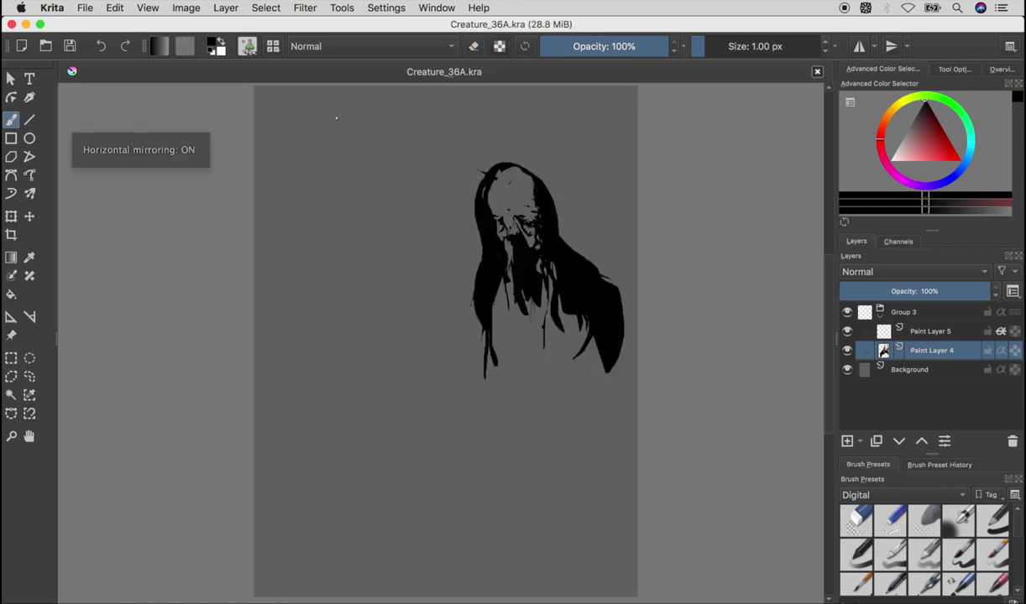
key(m)
key(e)
mouse_move(347, 240)
mouse_down()
mouse_move(340, 229)
mouse_move(356, 253)
mouse_move(356, 242)
mouse_move(351, 277)
mouse_up()
key(e)
key(e)
key(e)
key(e)
key(e)
key(e)
- Erase the hair strands to the right of the head and save
key(e)
key(ctrl+s)
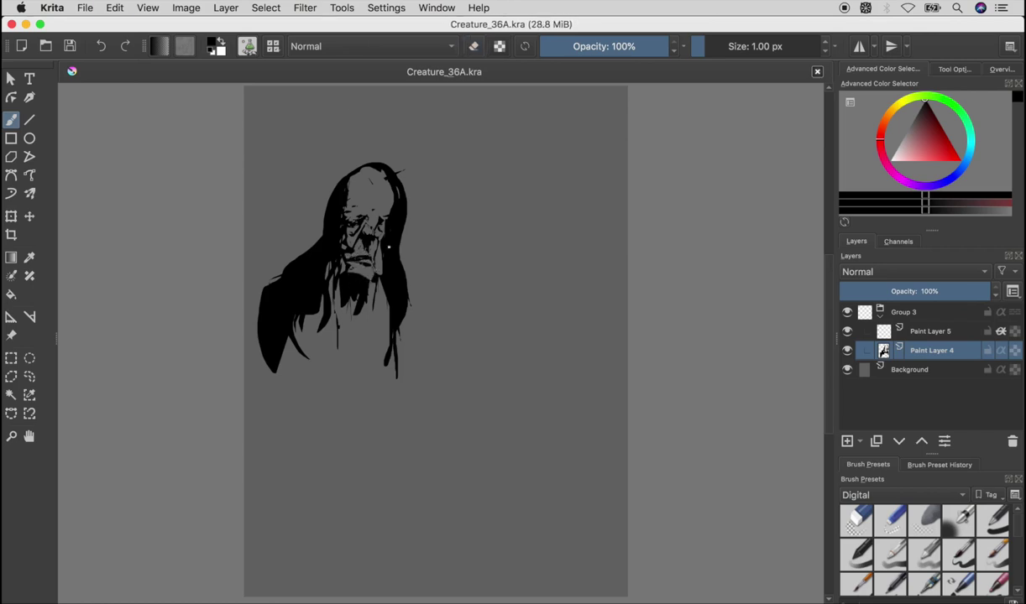
- Refine the face strokes, darken the face's left side, and save
key(e)
drag(369, 214, 366, 245)
key(ctrl+z)
drag(386, 160, 388, 256)
drag(390, 206, 410, 304)
key(ctrl+s)
key(e)
drag(336, 235, 332, 252)
key(e)
key(ctrl+s)
key(e)
drag(370, 206, 338, 210)
key(ctrl+z)
mouse_move(335, 170)
mouse_down()
mouse_move(333, 210)
mouse_move(359, 225)
mouse_up()
key(e)
key(ctrl+s)
- Scale the whole figure up and shift it up-right with the transform tool
key(ctrl+t)
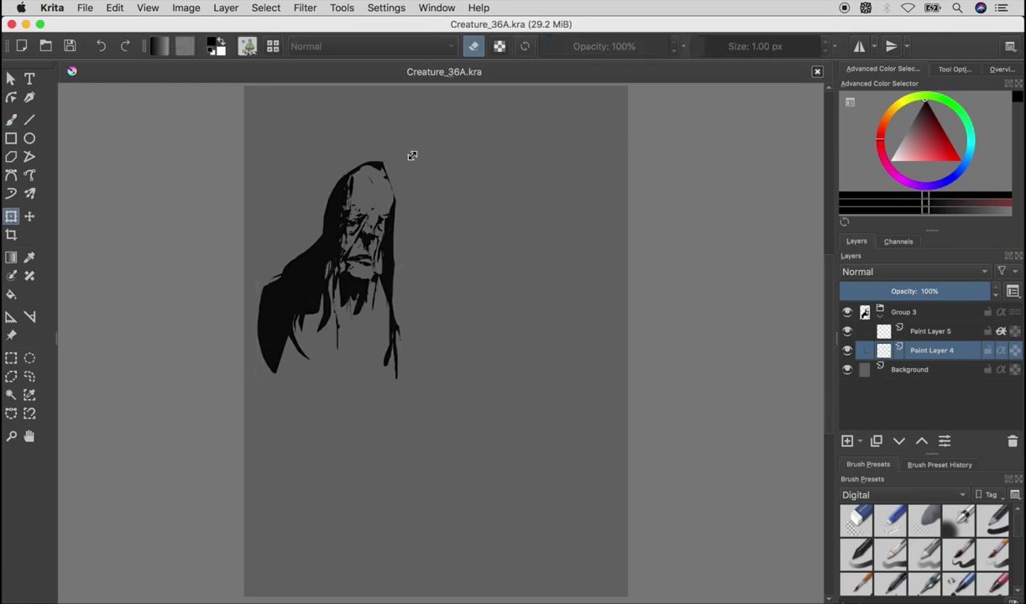
drag(407, 165, 440, 109)
key(b)
- Paint a V-shaped chest fold and extend the cloak down to the canvas bottom
drag(370, 285, 363, 342)
drag(416, 294, 369, 334)
drag(454, 260, 434, 571)
drag(419, 151, 453, 117)
drag(285, 260, 294, 571)
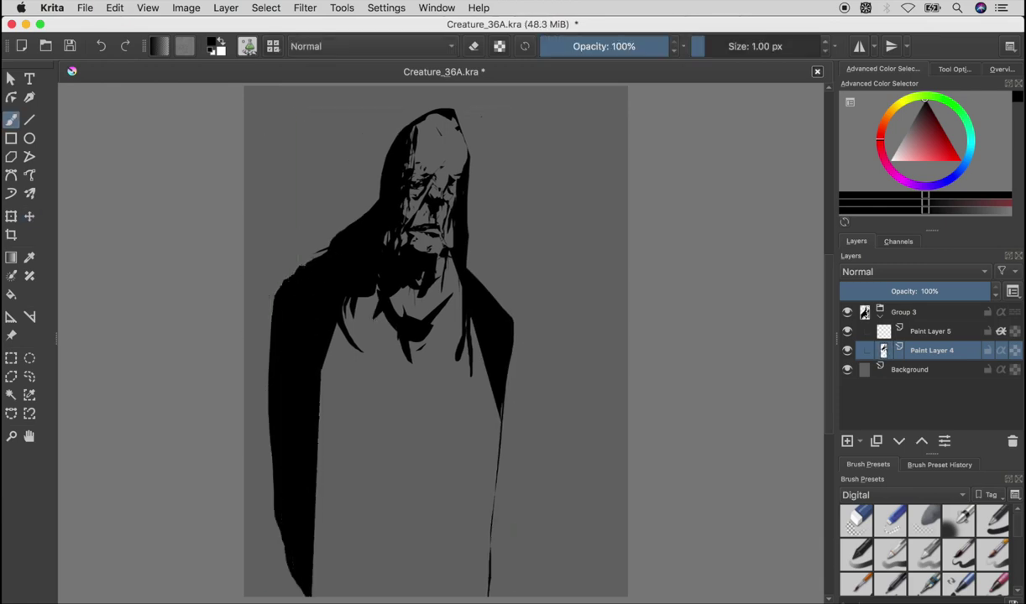
- Widen the left arm, fill the lower body black, and save
drag(344, 319, 348, 537)
drag(470, 394, 470, 562)
drag(336, 529, 444, 537)
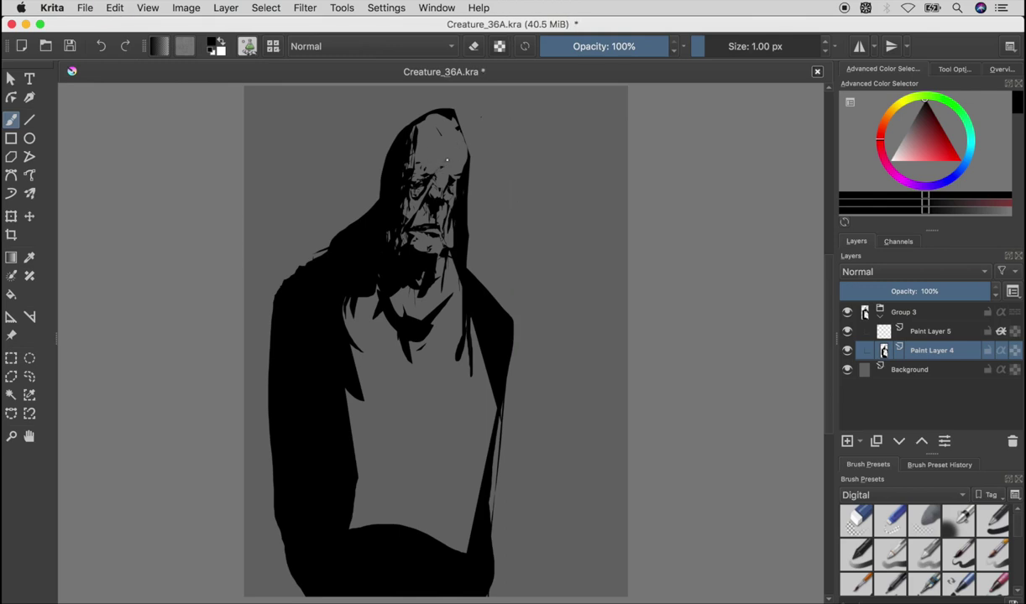
key(ctrl+s)
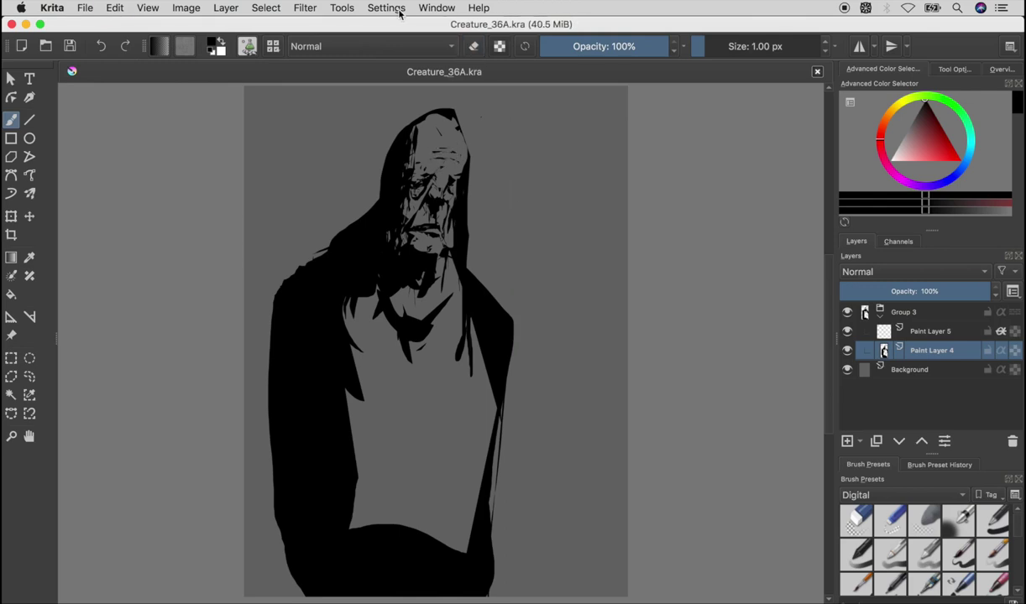
- Undo changes to the head top, fill the collar and neck, blacken the left edge, save
click(437, 172)
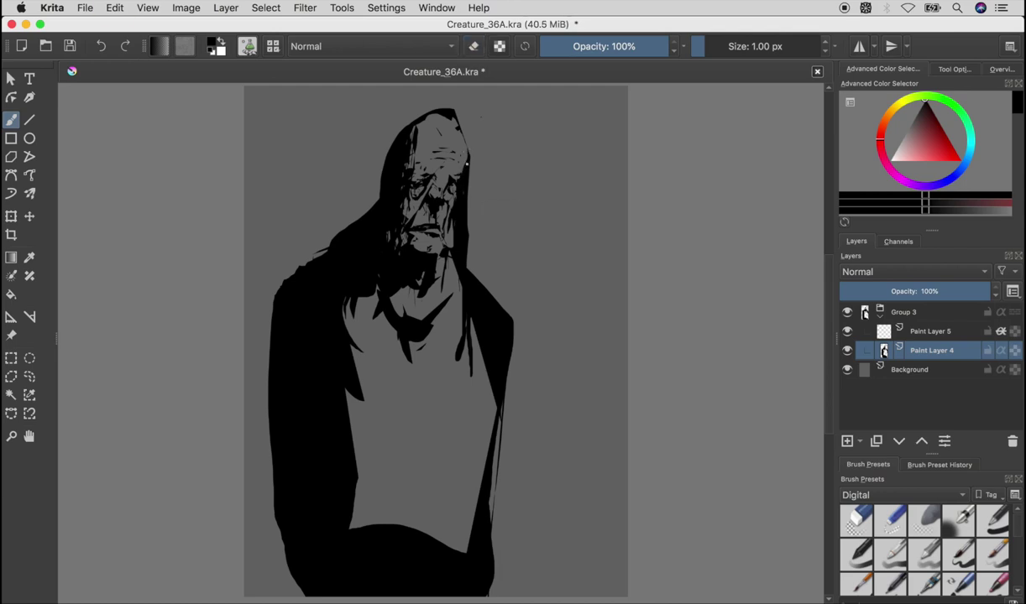
key(ctrl+z)
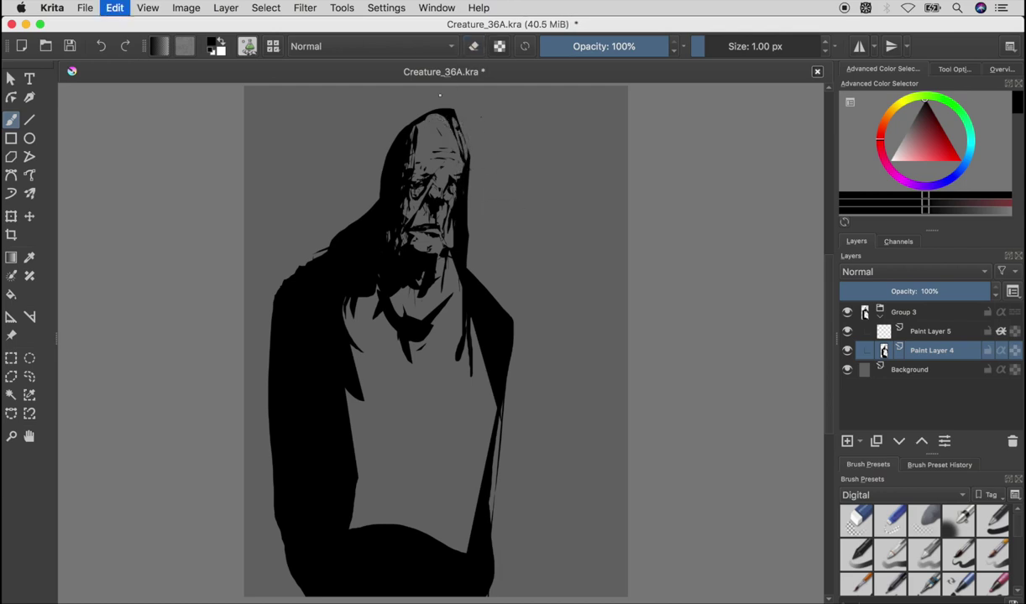
key(ctrl+z)
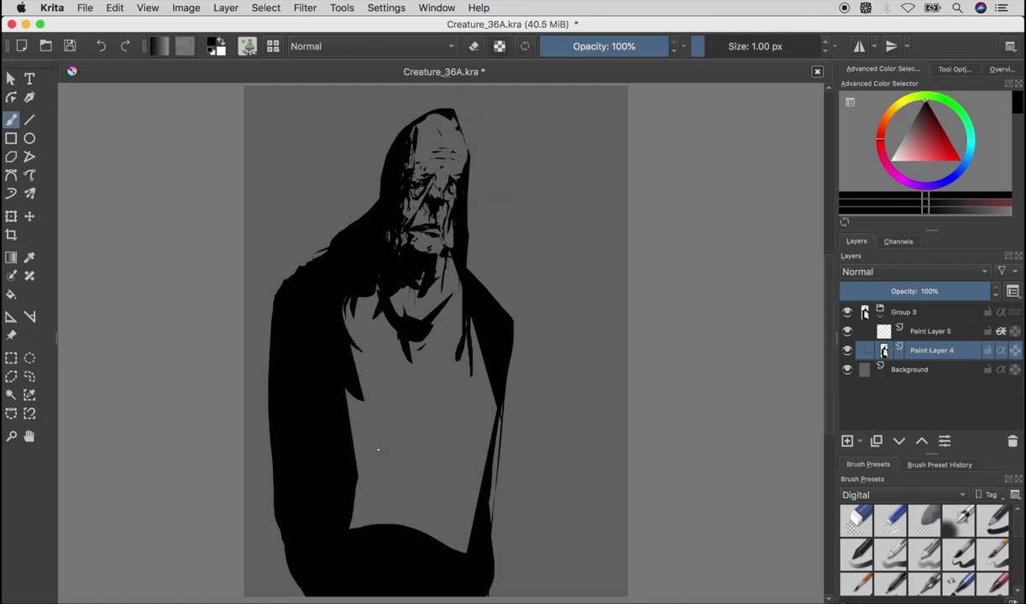
mouse_move(392, 286)
mouse_down()
mouse_move(420, 370)
mouse_move(471, 273)
mouse_up()
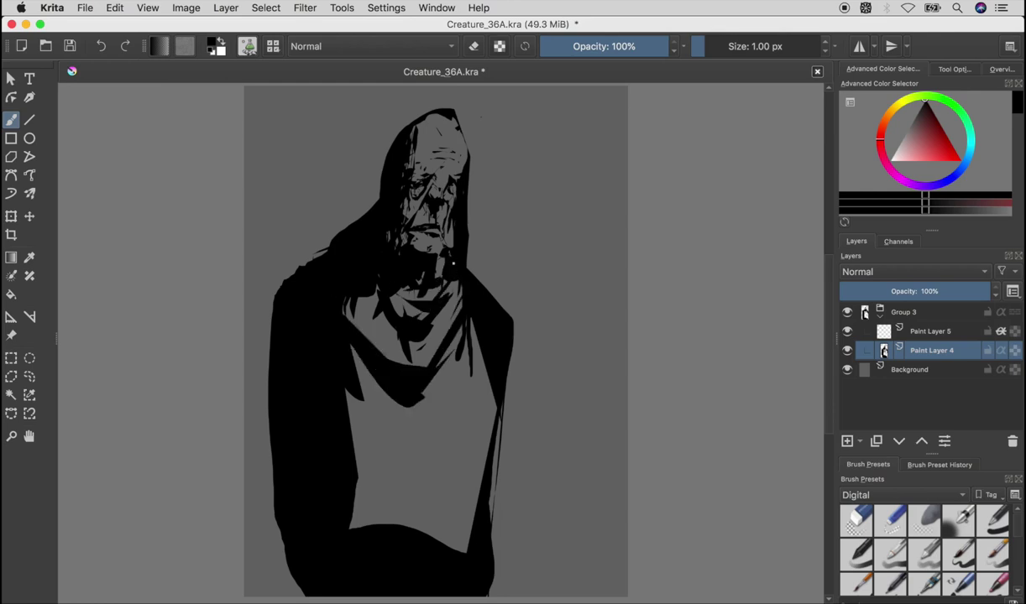
drag(251, 281, 265, 571)
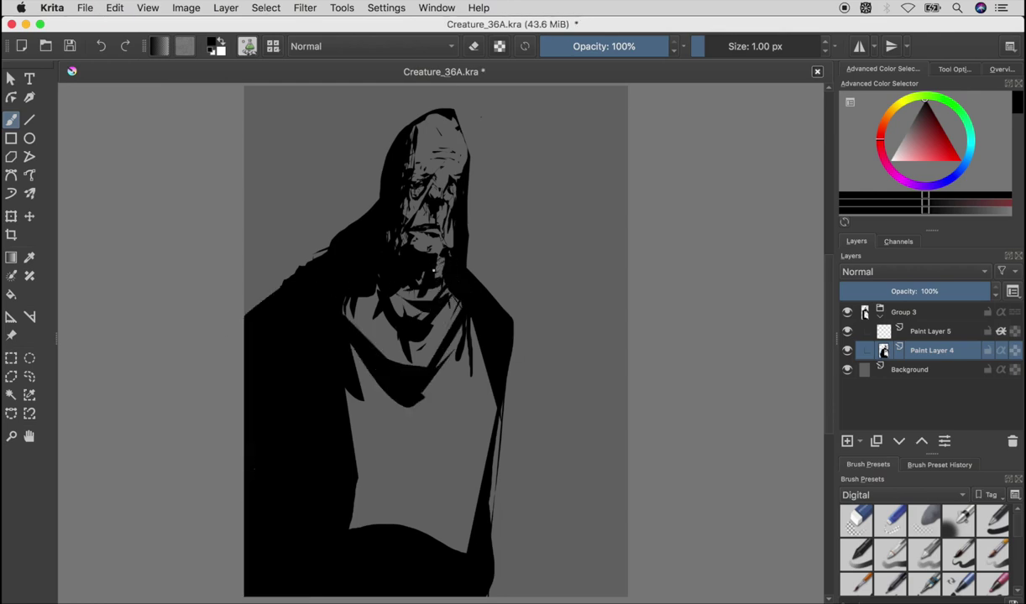
key(ctrl+s)
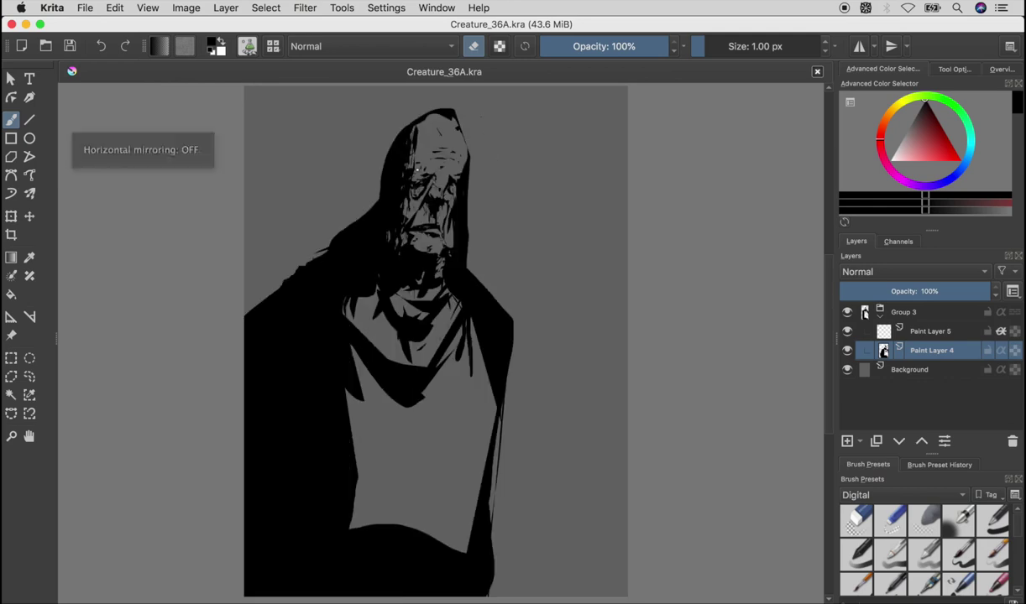
- Add a face mark, undo the neck hatching back to the chest band, and save
drag(436, 176, 438, 183)
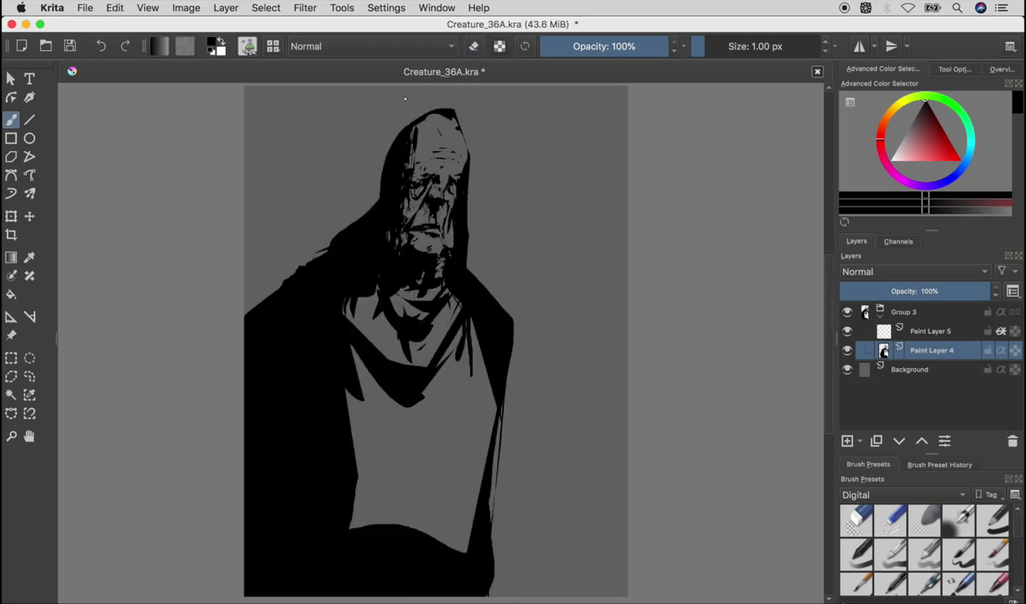
key(m)
key(m)
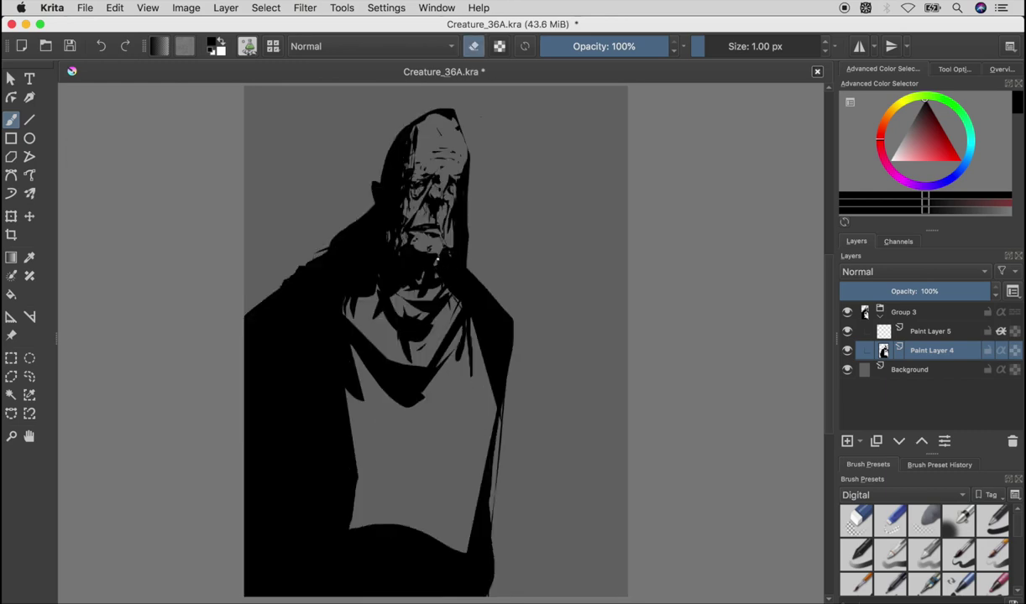
key(ctrl+z)
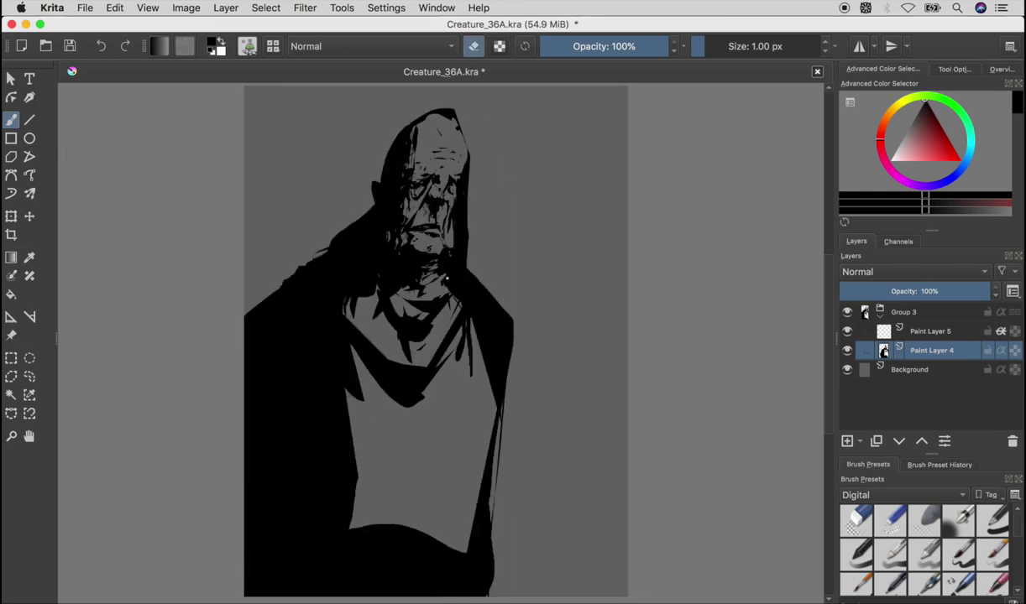
key(ctrl+z)
key(ctrl+z)
key(ctrl+z)
key(ctrl+z)
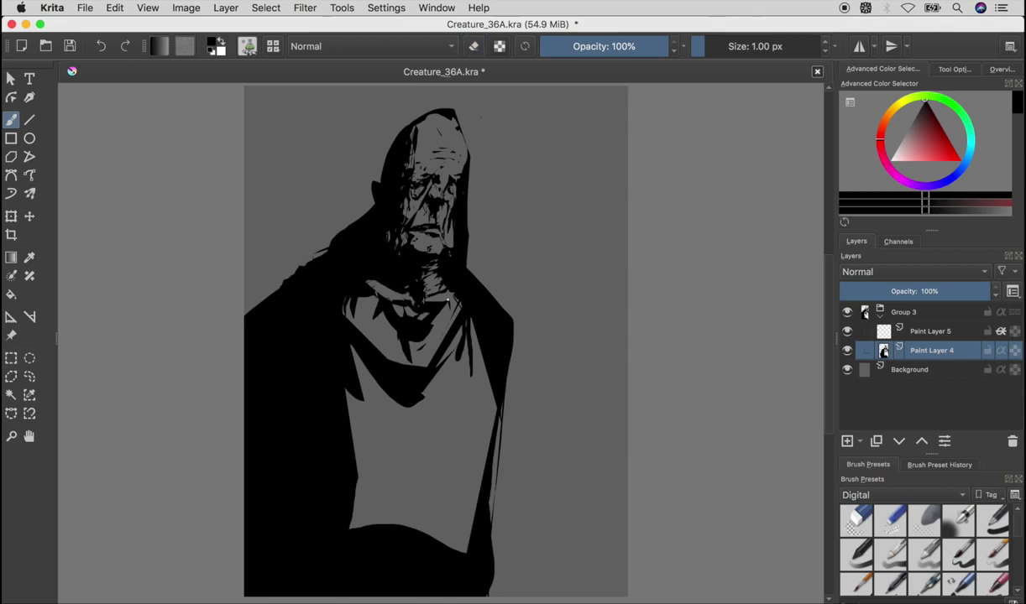
key(ctrl+z)
key(ctrl+z)
key(ctrl+z)
key(ctrl+z)
key(ctrl+z)
key(ctrl+z)
key(ctrl+z)
key(ctrl+z)
key(ctrl+z)
key(ctrl+z)
key(ctrl+z)
key(ctrl+z)
key(ctrl+z)
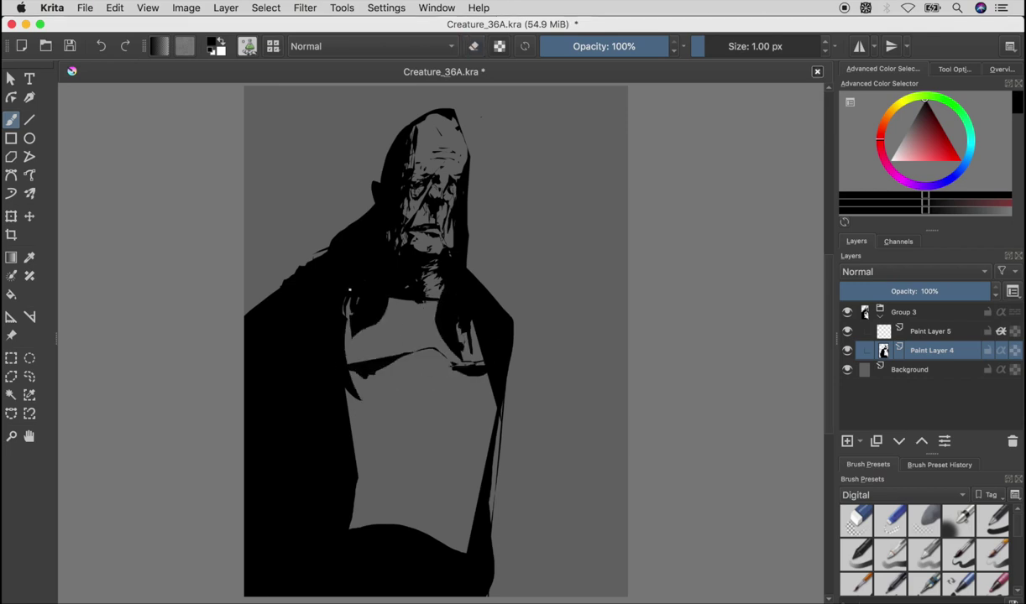
key(ctrl+z)
key(ctrl+z)
key(ctrl+z)
key(ctrl+s)
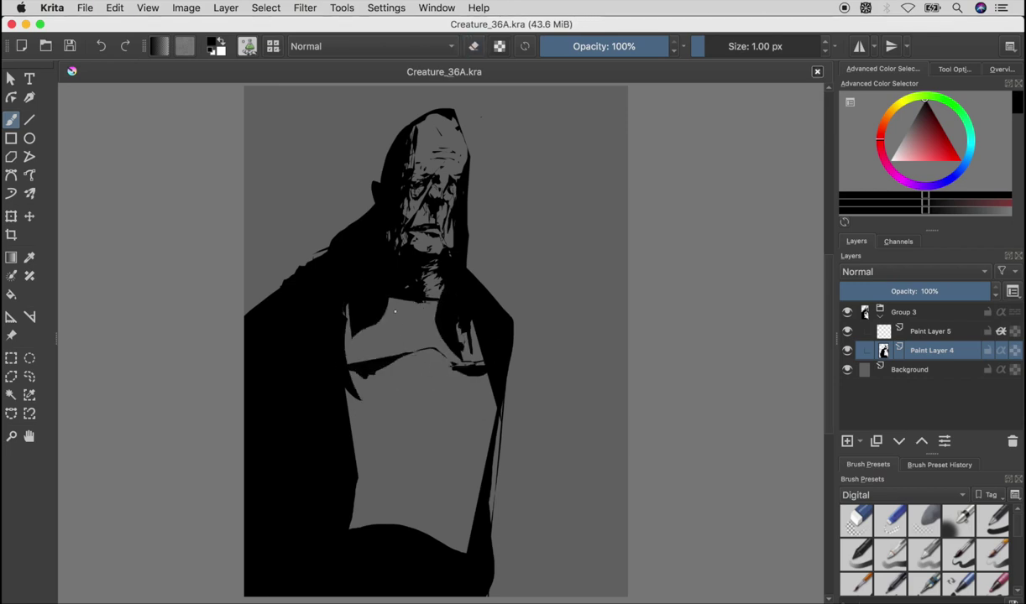
click(408, 202)
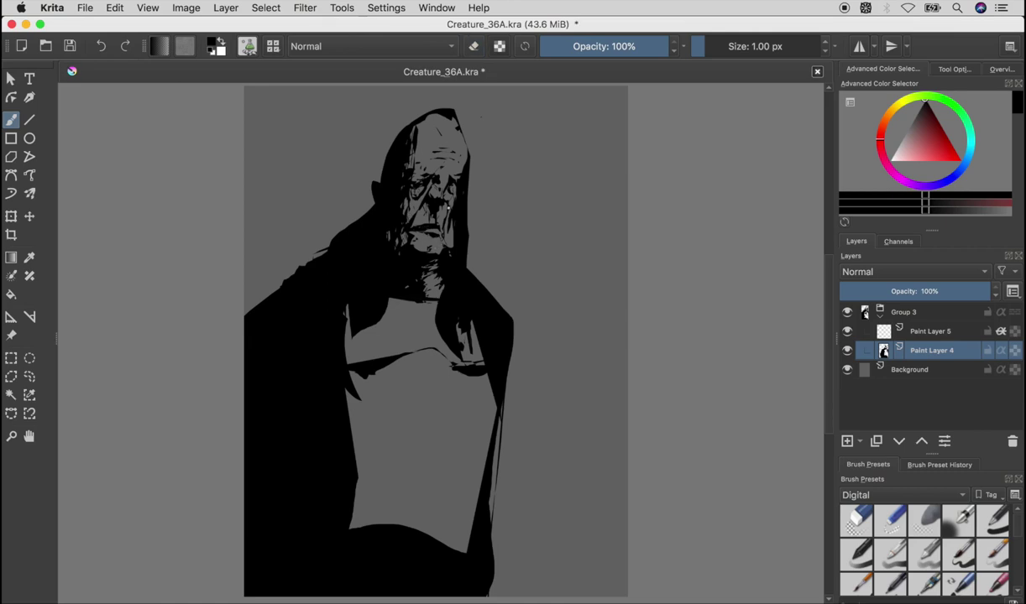
key(ctrl+s)
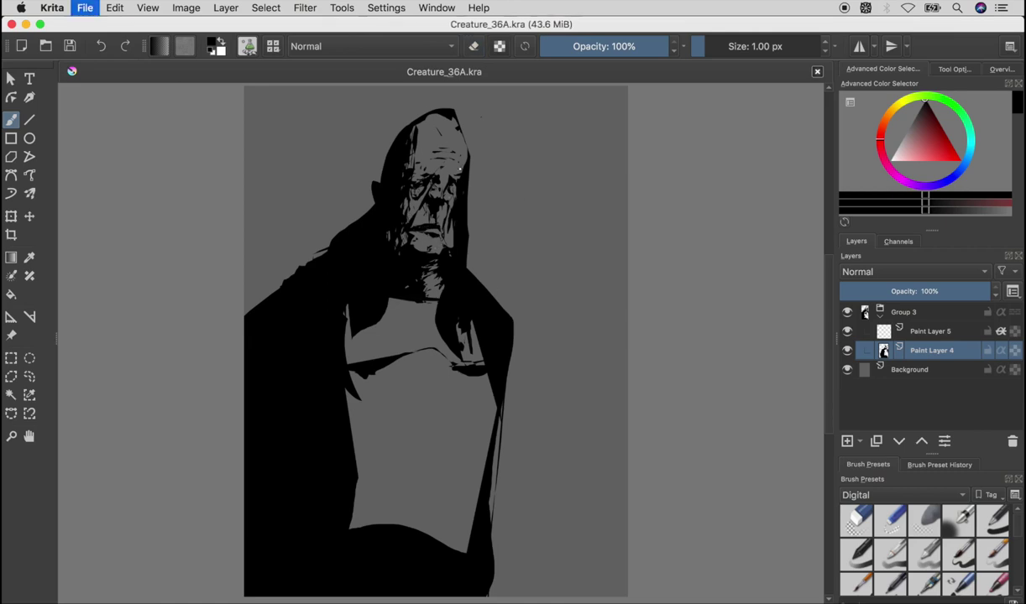
- Erase chest areas above the bar and repaint the lower torso and chest bar
key(e)
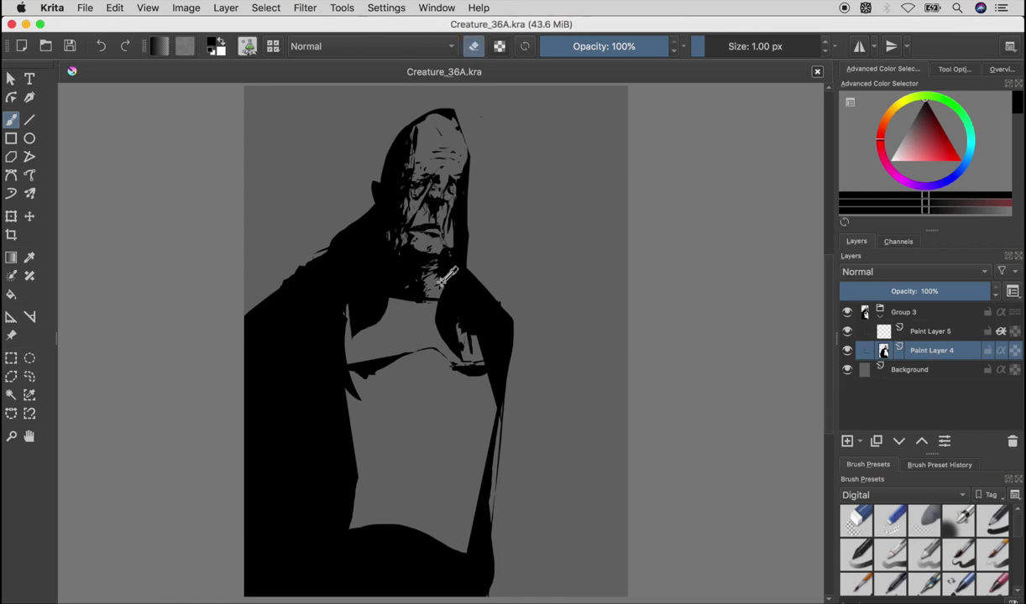
key(m)
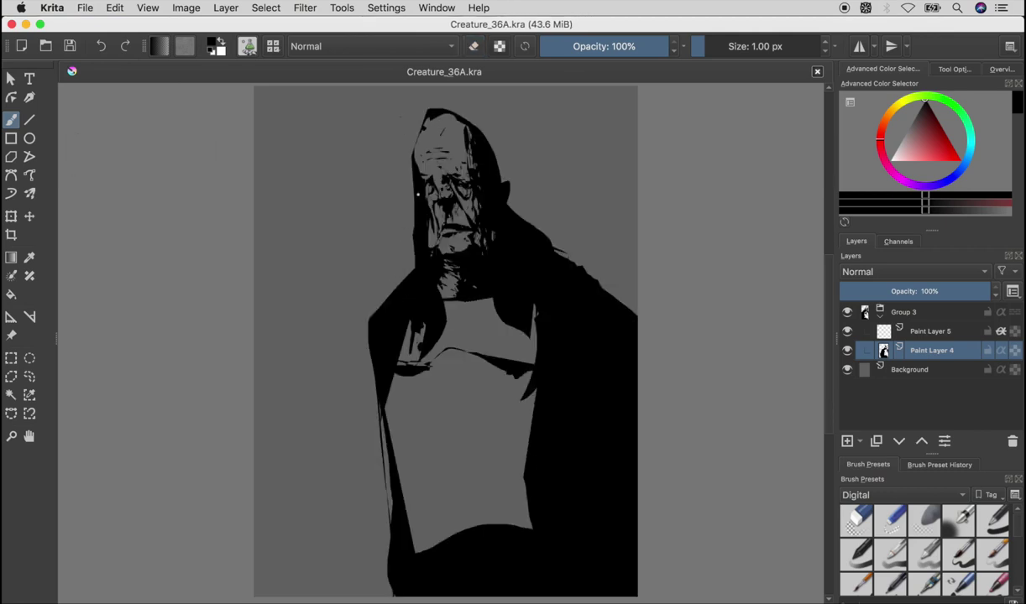
key(m)
drag(430, 293, 431, 340)
key(e)
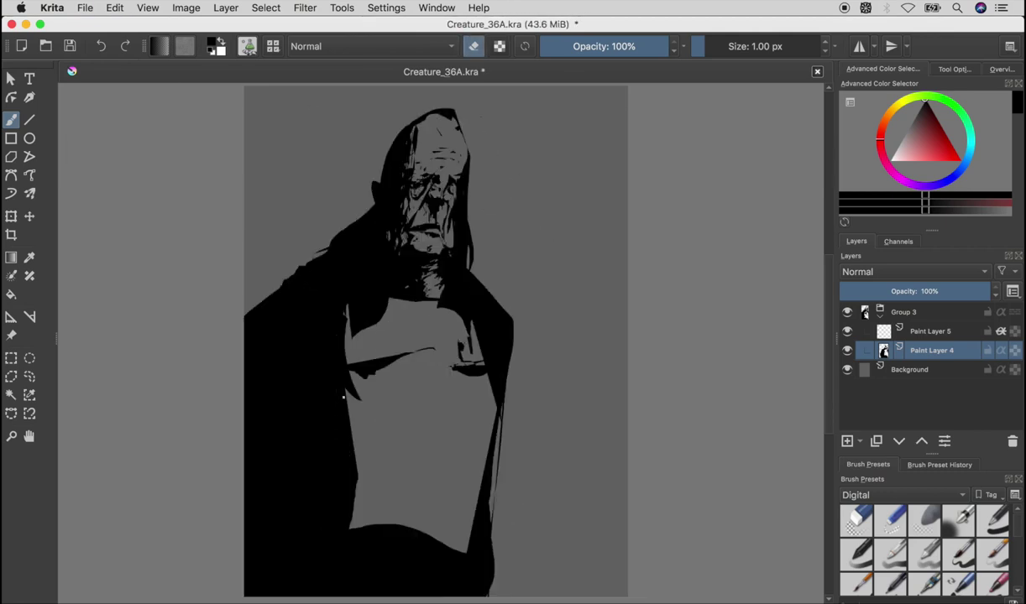
drag(353, 470, 436, 562)
key(e)
mouse_move(431, 345)
mouse_down()
mouse_move(440, 332)
mouse_move(386, 290)
mouse_move(420, 304)
mouse_move(407, 365)
mouse_up()
key(e)
- Paint and trim the collar and neckline lines, repainting the neck edges
key(e)
key(e)
drag(353, 289, 436, 340)
- Shape the left collar edge and trim the chest and collar strokes
key(e)
drag(445, 260, 428, 318)
drag(381, 277, 344, 315)
key(e)
drag(348, 319, 378, 304)
mouse_move(445, 252)
mouse_down()
mouse_move(462, 292)
mouse_move(440, 251)
mouse_up()
key(e)
drag(356, 290, 344, 312)
key(e)
mouse_move(348, 289)
mouse_down()
mouse_move(336, 323)
mouse_move(413, 317)
mouse_move(388, 309)
mouse_move(403, 314)
mouse_up()
key(e)
- Draw a dark line across the chest, reshape the left collar, and notch the right shoulder
key(e)
key(e)
key(e)
drag(375, 344, 432, 360)
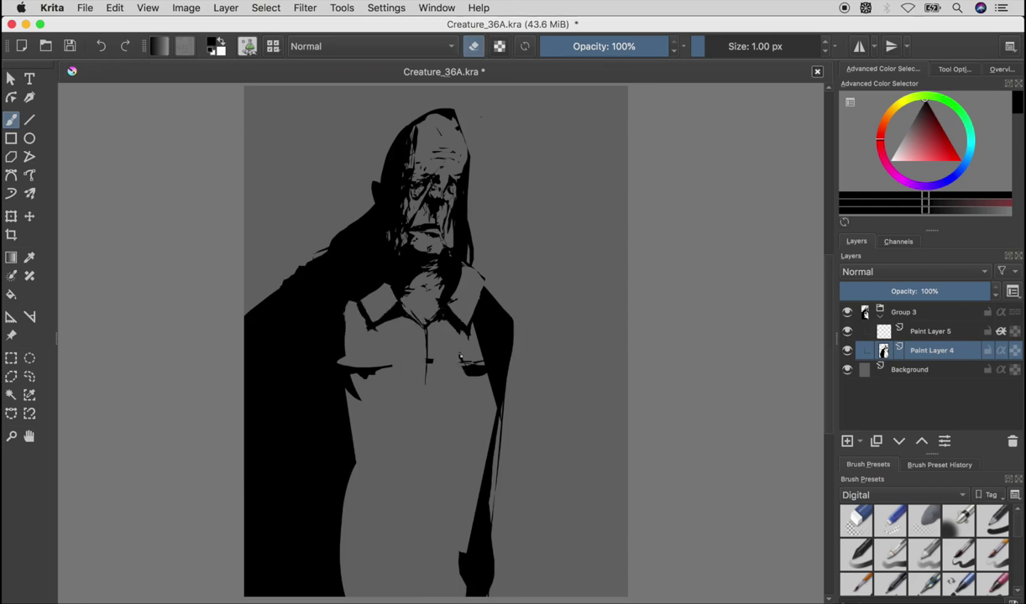
key(m)
key(m)
key(e)
drag(340, 366, 485, 363)
drag(344, 302, 370, 319)
key(e)
key(e)
drag(449, 247, 466, 277)
key(e)
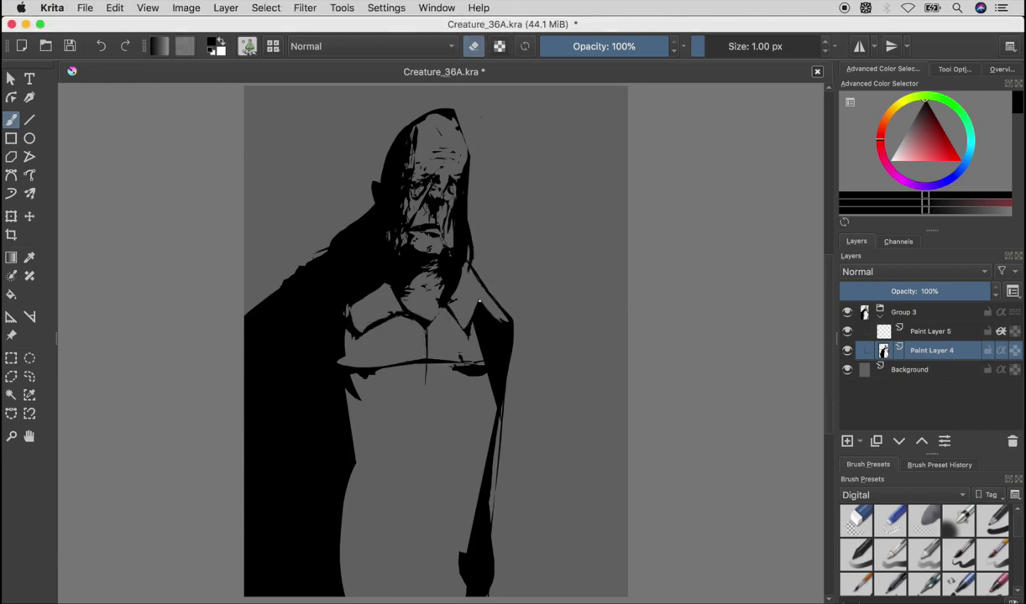
mouse_move(502, 316)
mouse_down()
mouse_move(480, 305)
mouse_move(461, 323)
mouse_move(402, 311)
mouse_move(454, 352)
mouse_up()
- Draw straight and curved collar lines, left collar marks, and a vertical neck-to-collar seam
key(e)
mouse_move(335, 361)
mouse_down()
mouse_move(483, 357)
mouse_move(462, 348)
mouse_up()
mouse_move(337, 362)
mouse_down()
mouse_move(476, 357)
mouse_move(440, 358)
mouse_up()
key(e)
key(e)
drag(361, 378, 337, 362)
drag(428, 324, 423, 379)
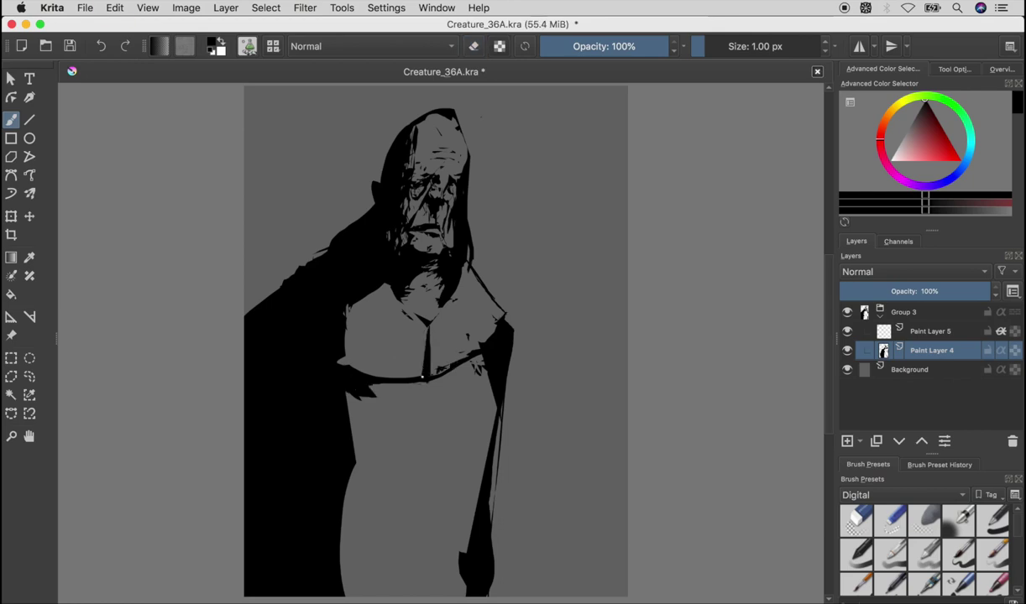
- Redo the curved collar strokes along the left chest and erase the collar shape
key(e)
mouse_move(332, 352)
mouse_down()
mouse_move(403, 366)
mouse_move(461, 348)
mouse_up()
key(e)
key(e)
key(ctrl+z)
key(ctrl+z)
key(ctrl+z)
key(ctrl+z)
key(m)
key(m)
drag(338, 361, 461, 367)
key(ctrl+z)
key(ctrl+z)
key(ctrl+z)
key(ctrl+z)
key(ctrl+z)
key(ctrl+z)
drag(344, 374, 407, 379)
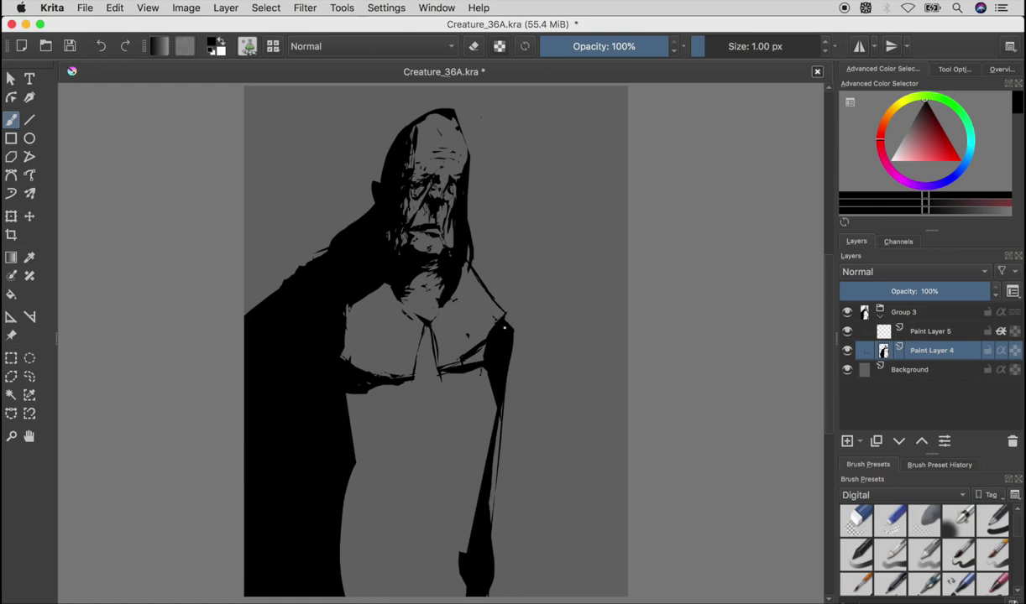
key(e)
drag(504, 312, 476, 365)
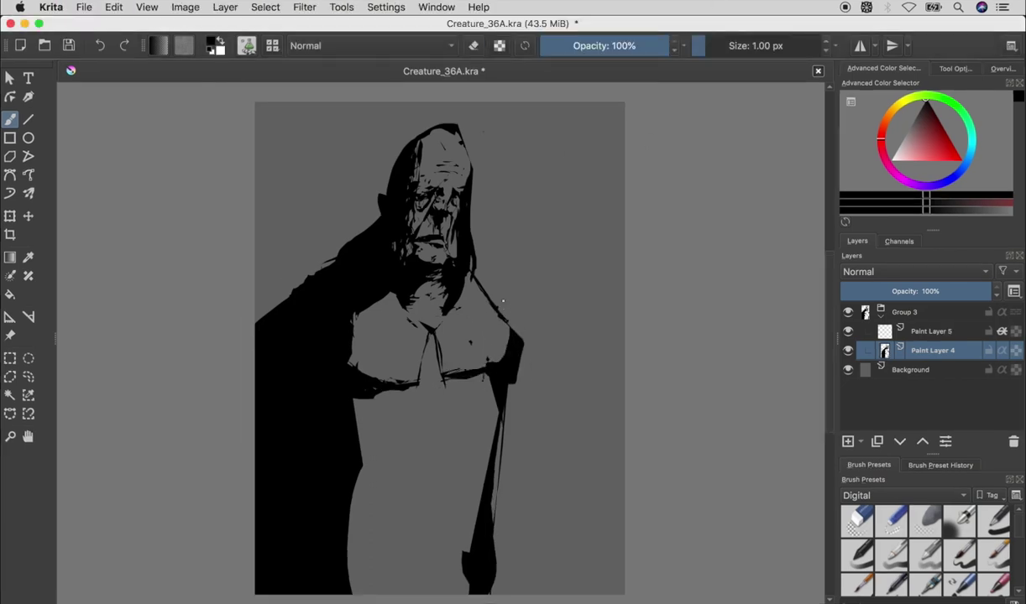
- Step through undo/redo history and erase the strap line beside the chest
key(ctrl+z)
key(ctrl+z)
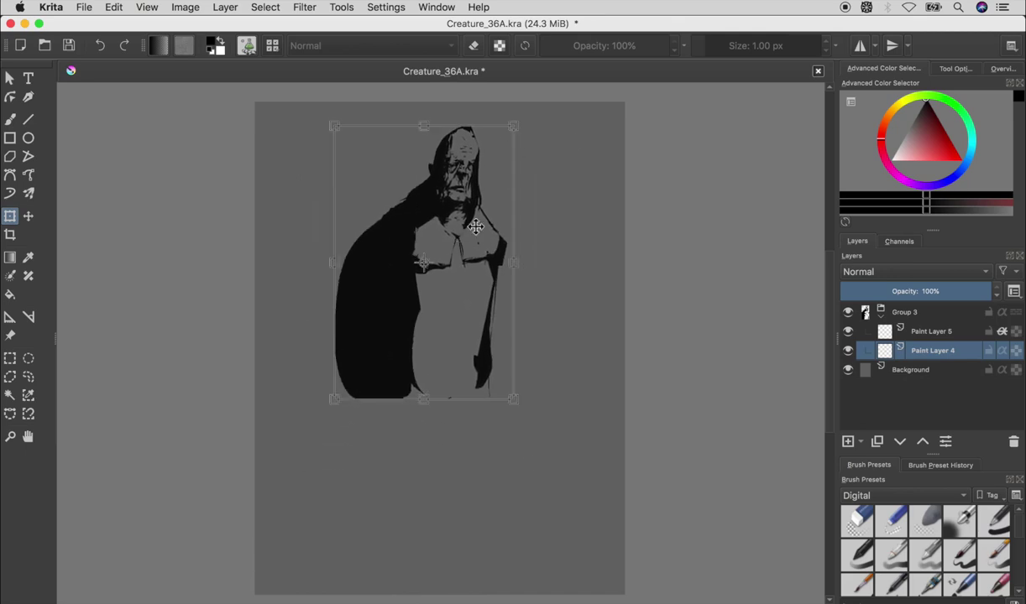
key(ctrl+z)
key(ctrl+z)
key(ctrl+shift+z)
key(ctrl+shift+z)
key(ctrl+shift+z)
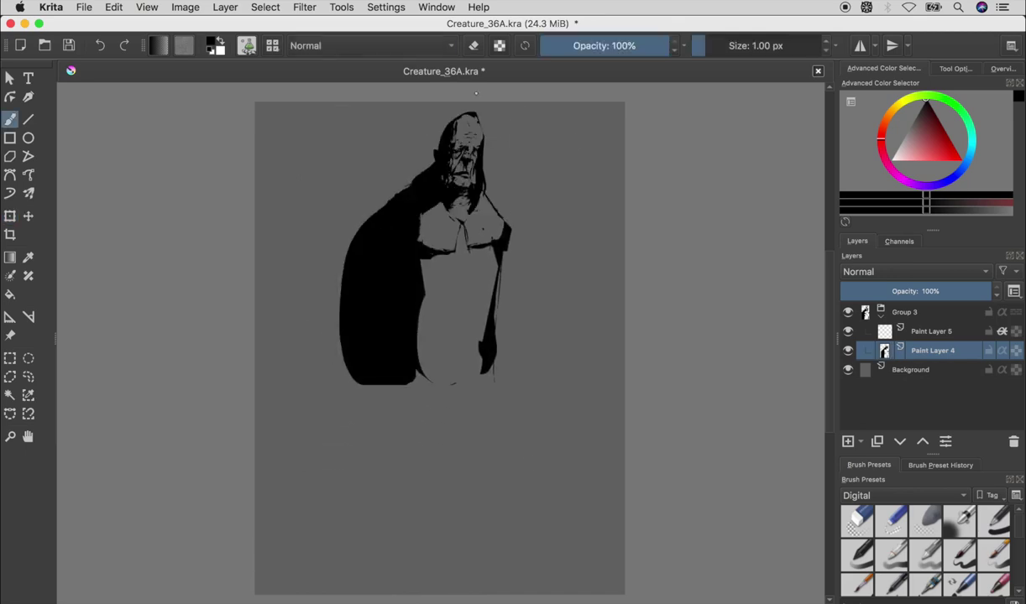
key(e)
key(ctrl+z)
drag(514, 220, 487, 202)
key(e)
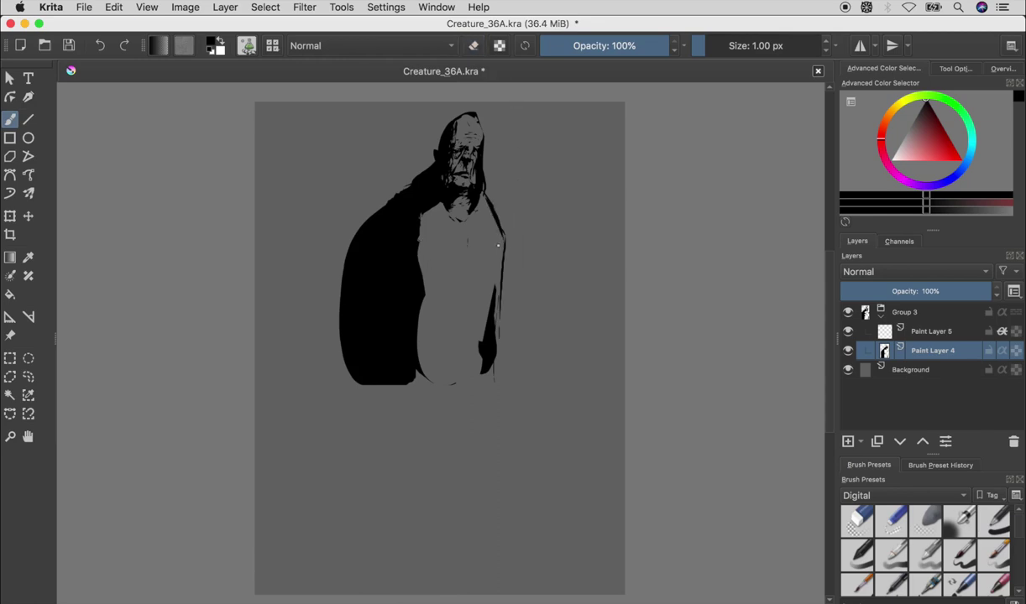
key(ctrl+z)
key(ctrl+z)
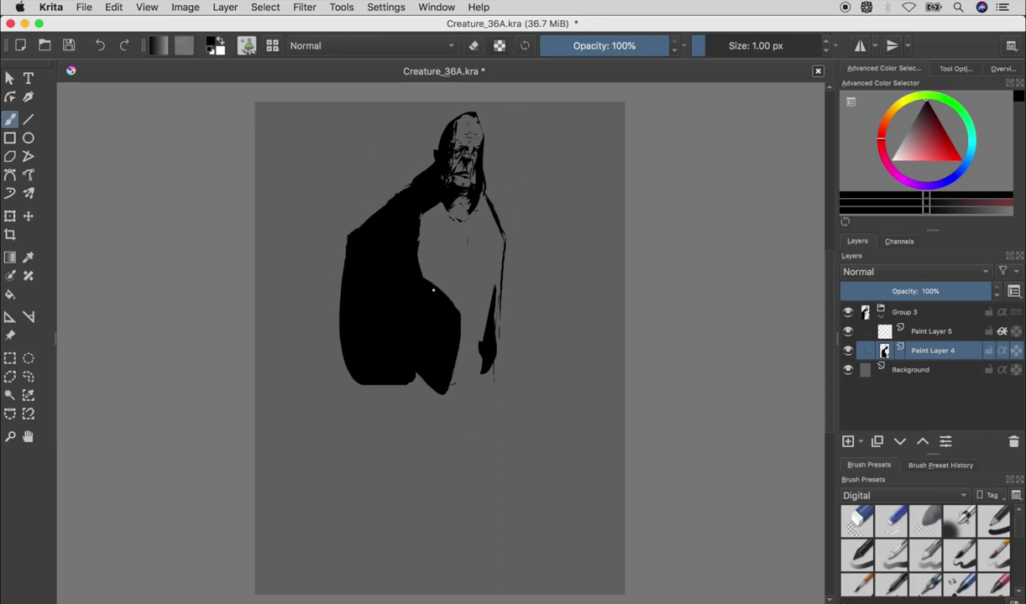
- Extend the black coat down, carve a grey interior, and paint its right edge to the hem
drag(366, 238, 366, 467)
key(e)
mouse_move(457, 353)
mouse_down()
mouse_move(434, 404)
mouse_move(467, 277)
mouse_move(457, 479)
mouse_up()
key(e)
key(e)
drag(491, 293, 445, 512)
key(e)
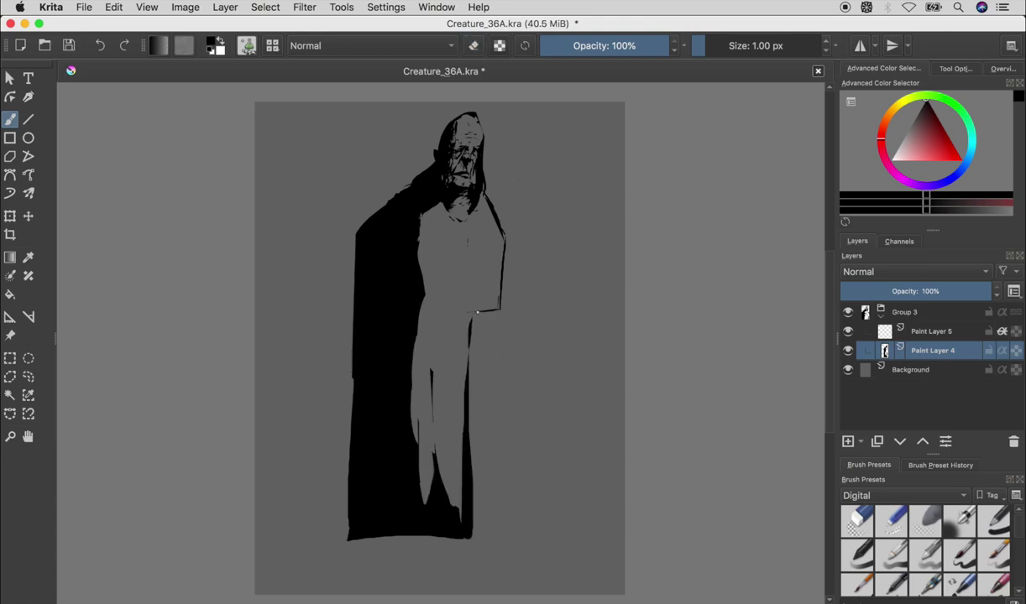
drag(500, 309, 462, 526)
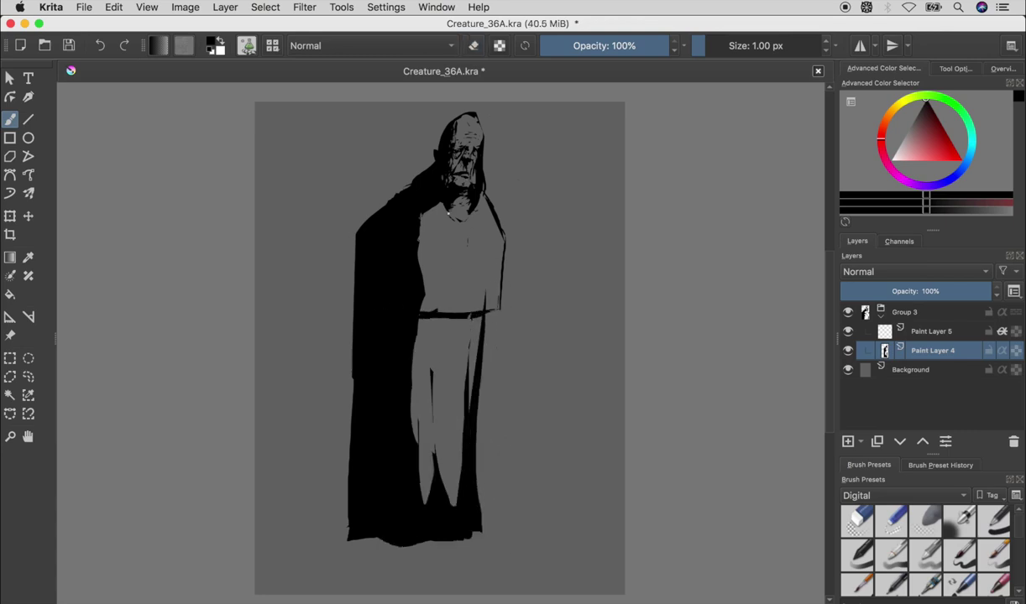
- Erase fold lines from collar to belt and trim the robe's left edge
key(e)
mouse_move(463, 221)
mouse_down()
mouse_move(454, 310)
mouse_move(465, 306)
mouse_up()
key(e)
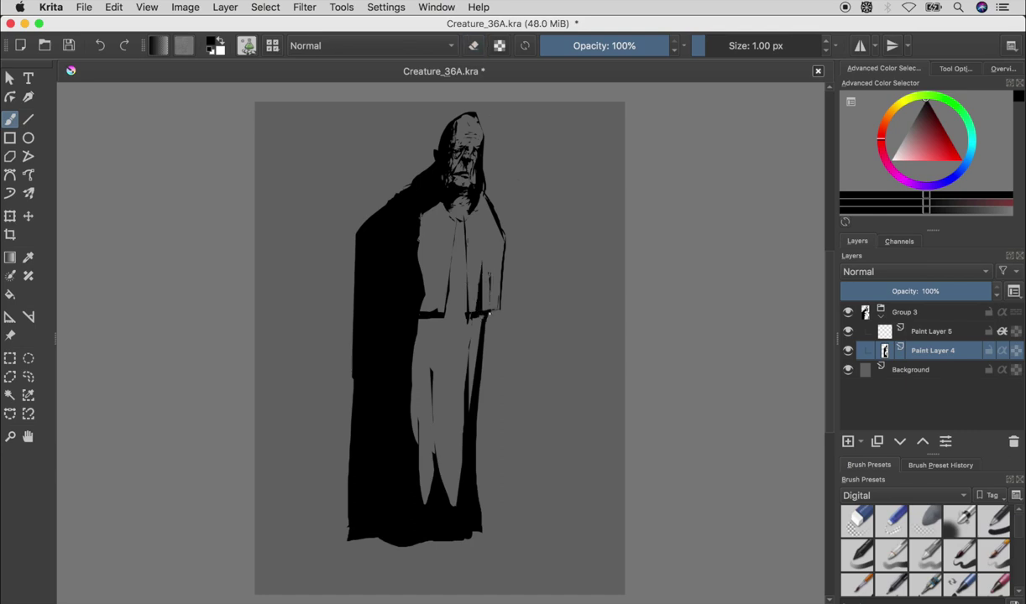
key(e)
- Fill the legs area solid black, save, and narrow the cloak's light right edge
key(e)
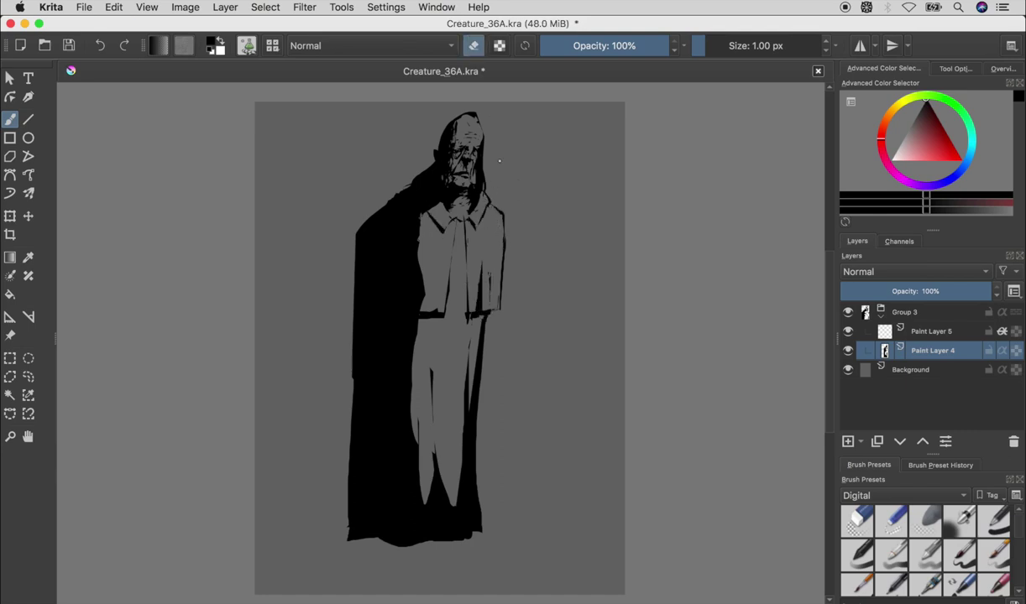
drag(354, 306, 357, 537)
key(e)
drag(444, 306, 461, 512)
mouse_move(395, 315)
mouse_down()
mouse_move(426, 299)
mouse_move(455, 352)
mouse_up()
key(e)
key(e)
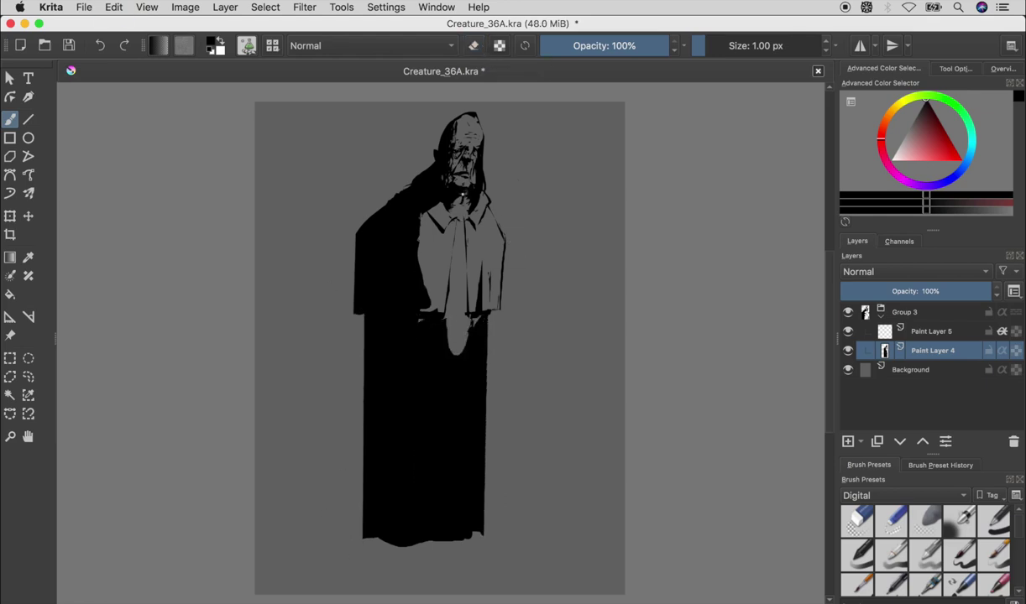
key(ctrl+s)
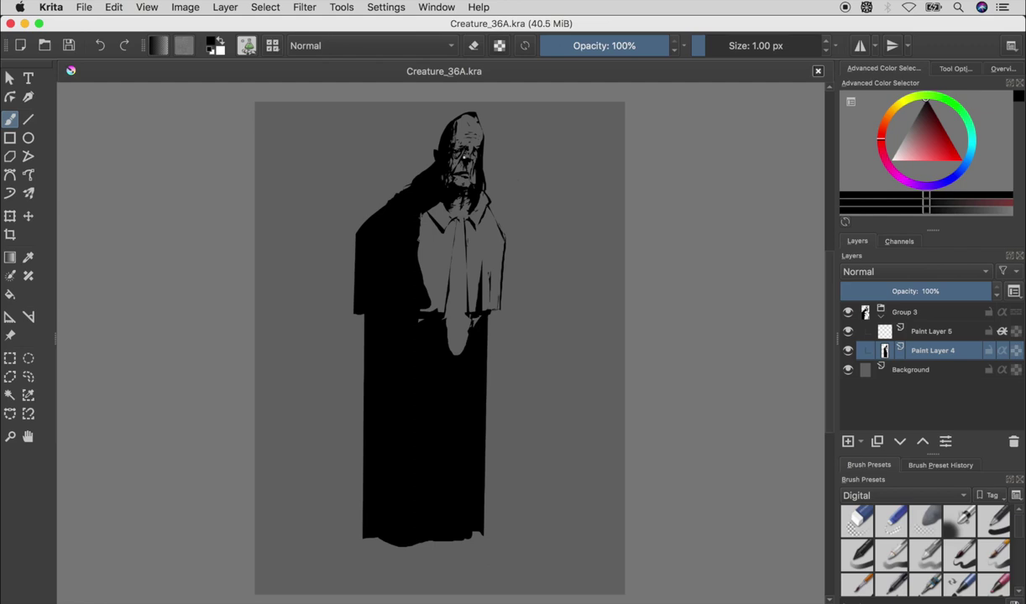
mouse_move(502, 219)
mouse_down()
mouse_move(496, 310)
mouse_move(490, 204)
mouse_move(500, 303)
mouse_move(497, 294)
mouse_up()
- Erase light grey streaks down the front of the black coat
key(e)
key(e)
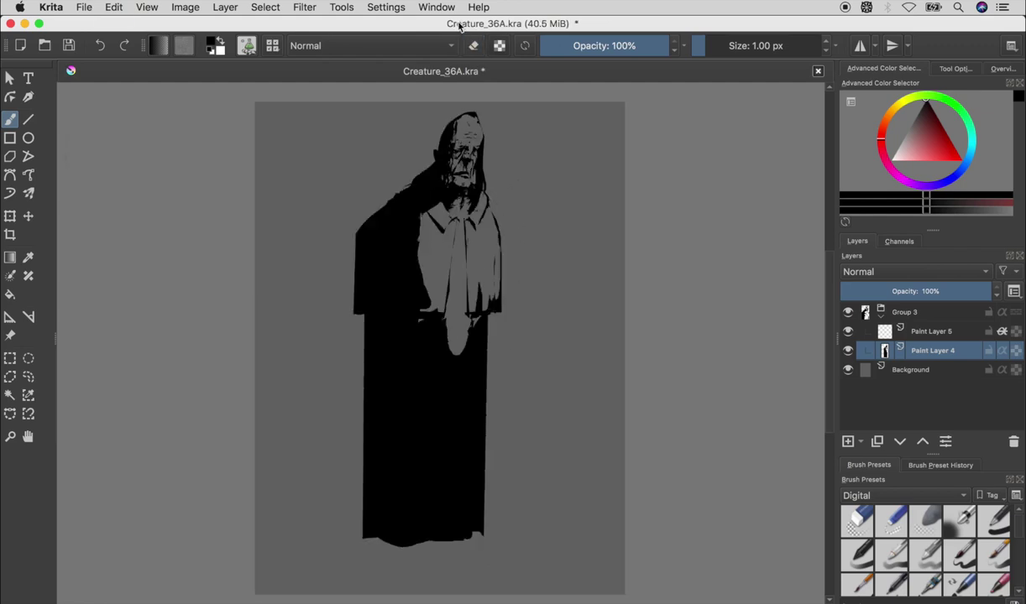
key(e)
mouse_move(449, 304)
mouse_down()
mouse_move(446, 467)
mouse_move(439, 417)
mouse_move(471, 470)
mouse_up()
key(e)
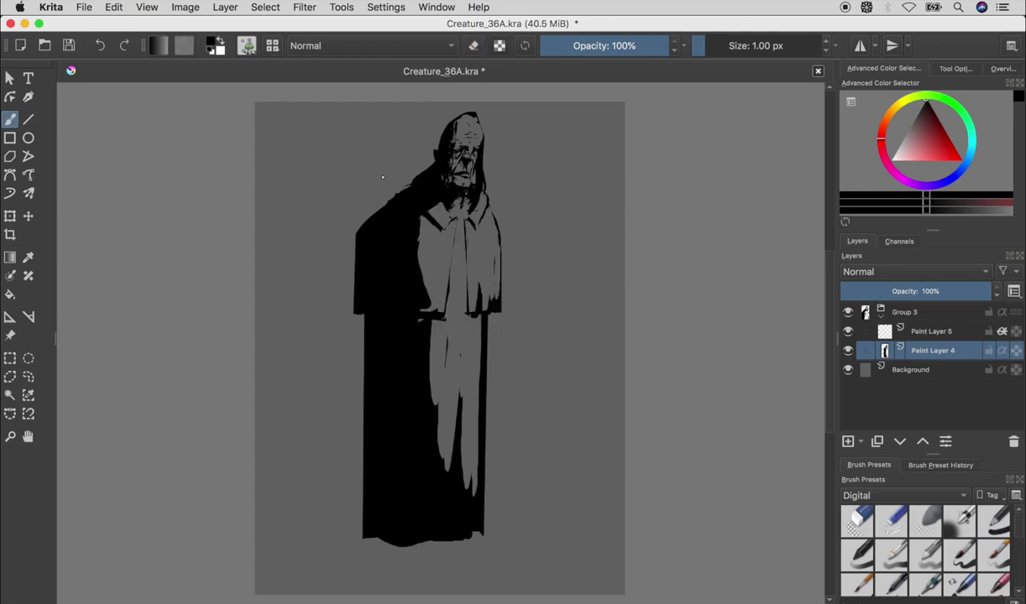
- Replace the coat's lower extension with a wide black leg and a diagonal hem
key(ctrl+z)
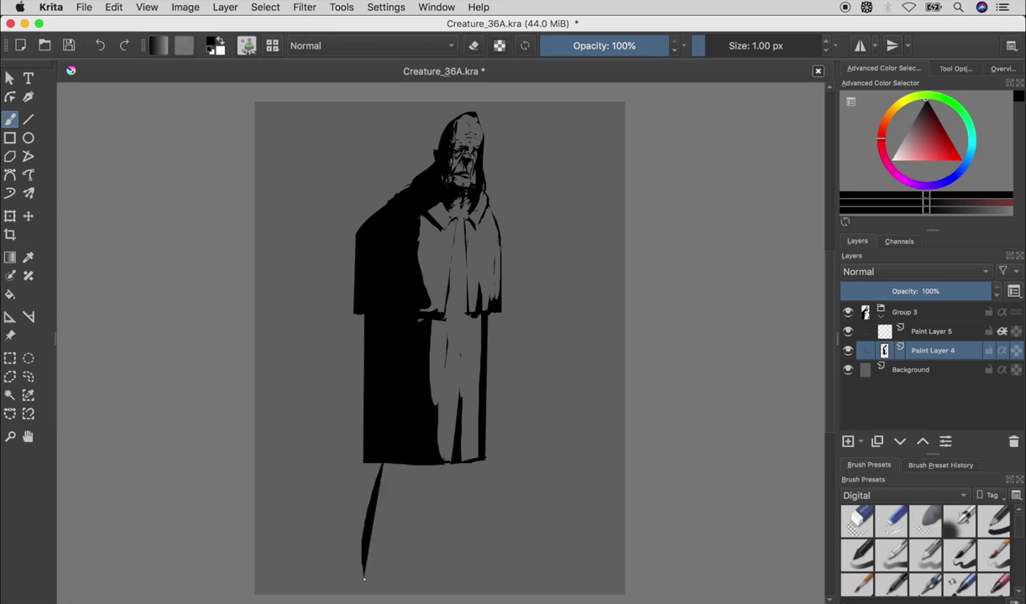
mouse_move(370, 463)
mouse_down()
mouse_move(366, 550)
mouse_move(386, 570)
mouse_move(387, 512)
mouse_up()
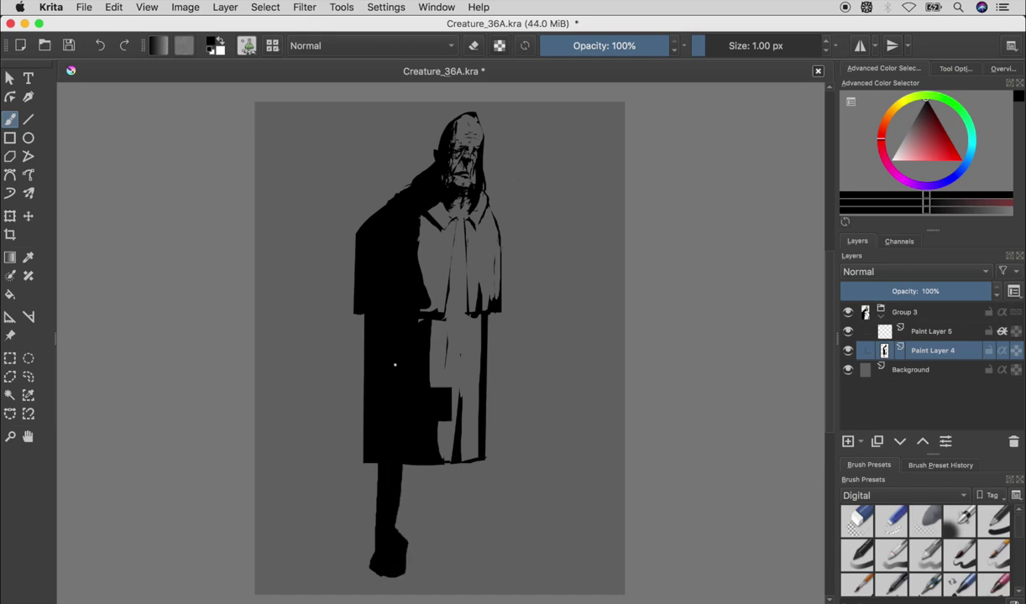
key(ctrl+z)
drag(406, 464, 449, 468)
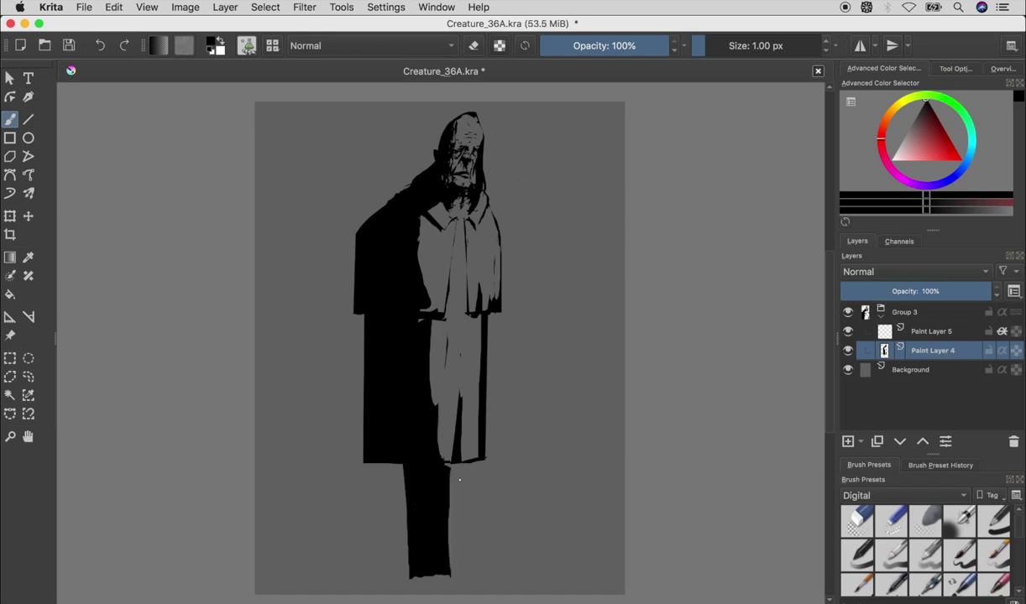
drag(356, 366, 475, 455)
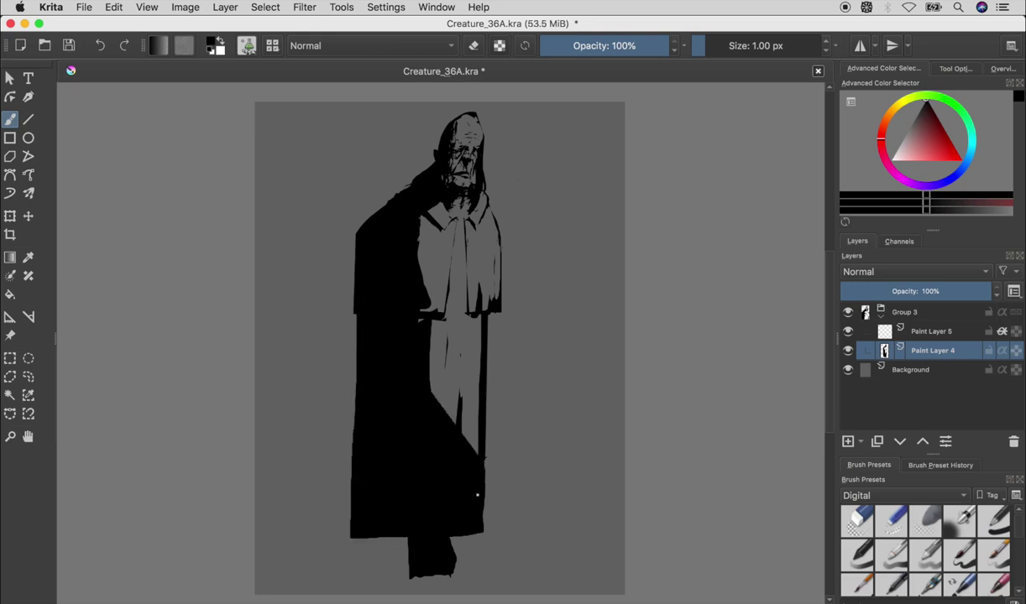
- Paint the left shoulder as a square black block and tidy the hair, collar and robe edges, then save
drag(361, 218, 416, 191)
mouse_move(487, 204)
mouse_down()
mouse_move(474, 227)
mouse_move(481, 211)
mouse_up()
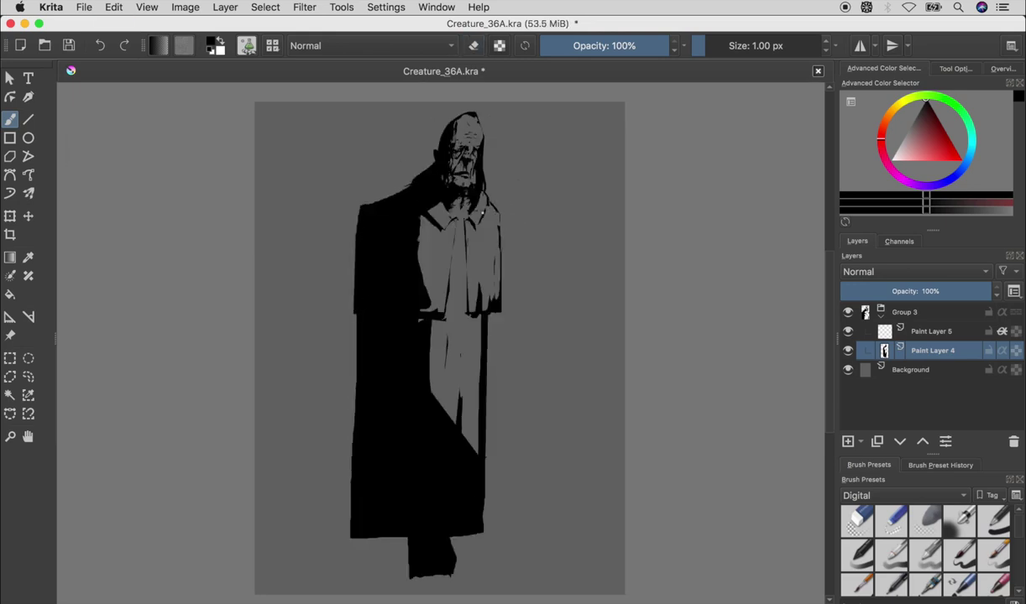
mouse_move(432, 157)
mouse_down()
mouse_move(440, 167)
mouse_move(425, 179)
mouse_up()
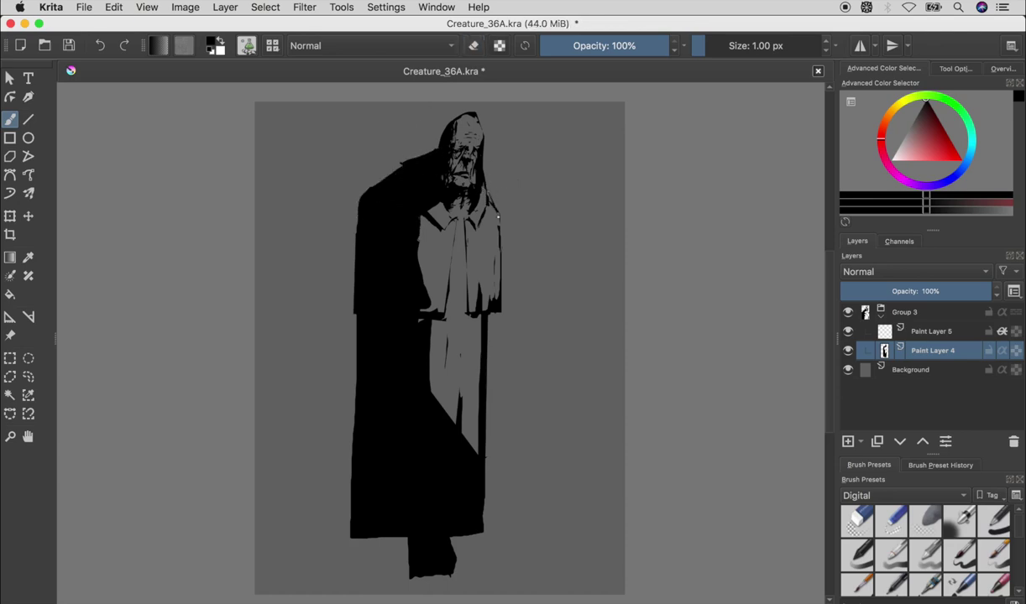
key(m)
key(e)
drag(383, 307, 389, 410)
key(m)
key(ctrl+s)
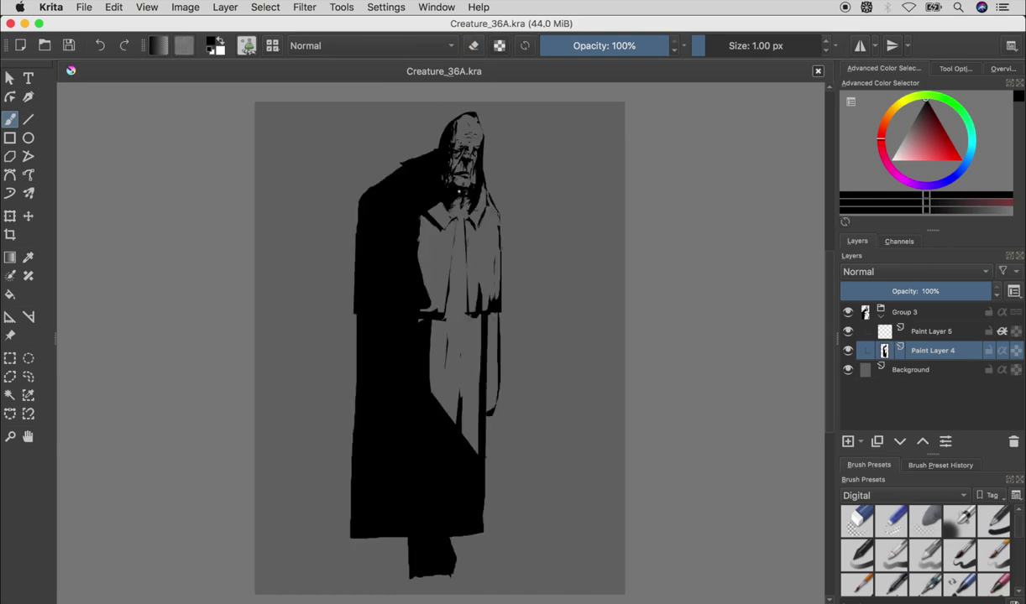
- Undo the last stroke, save, and add a small dark stroke near the neck
key(e)
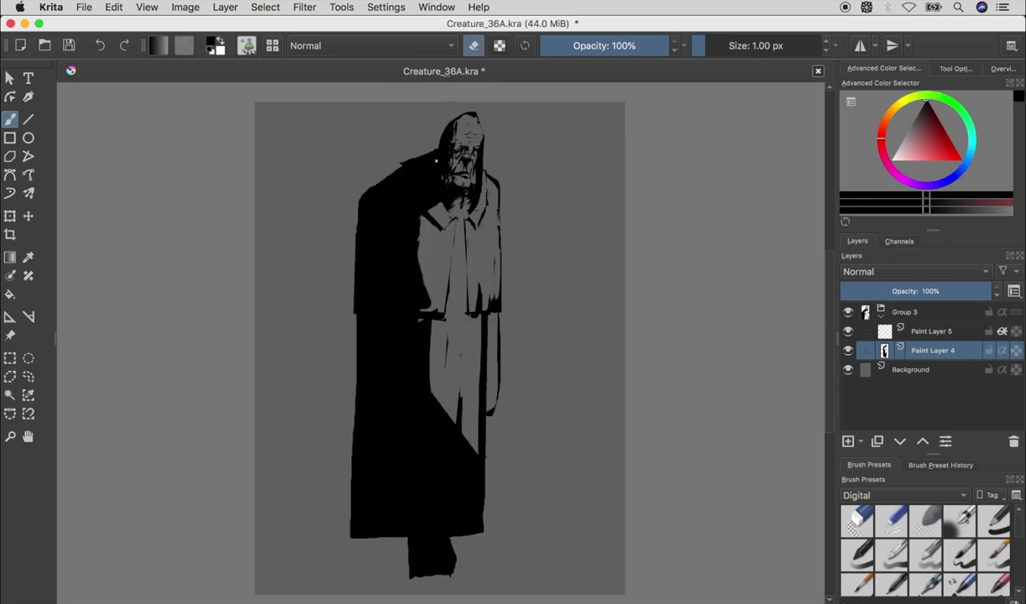
key(m)
key(ctrl+s)
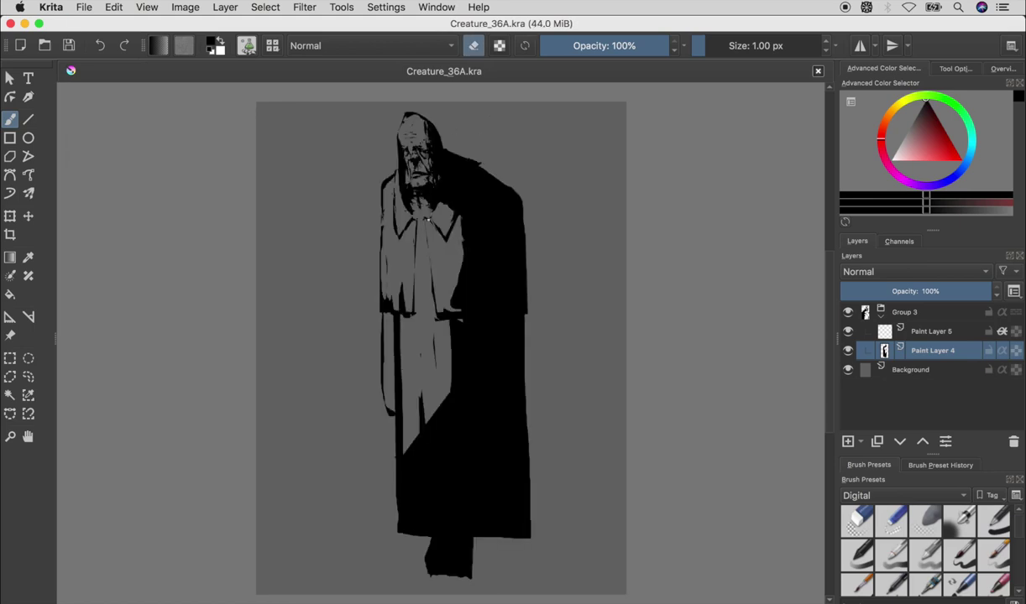
key(ctrl+z)
key(e)
key(ctrl+s)
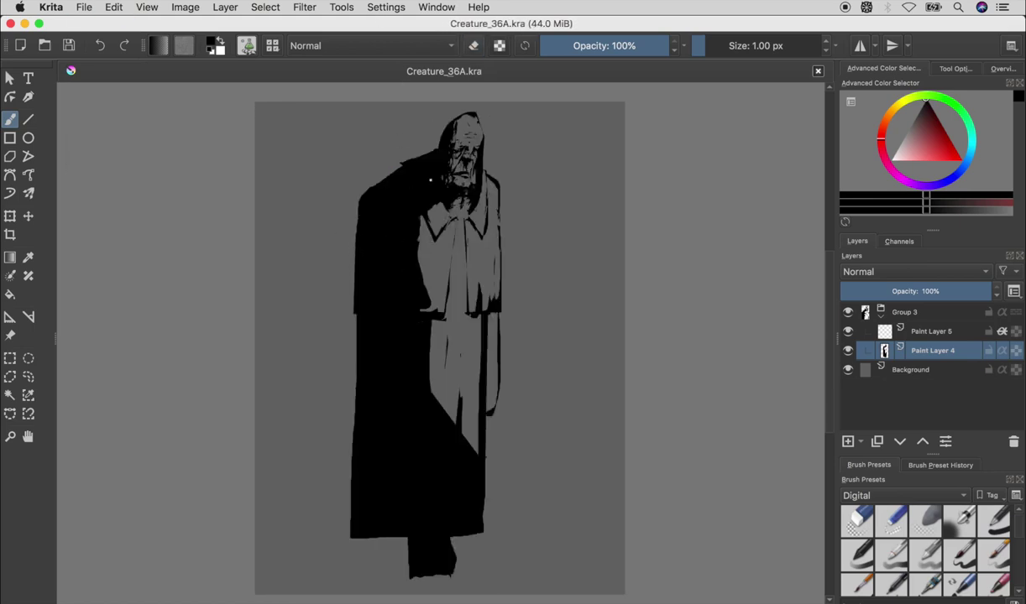
drag(443, 185, 436, 202)
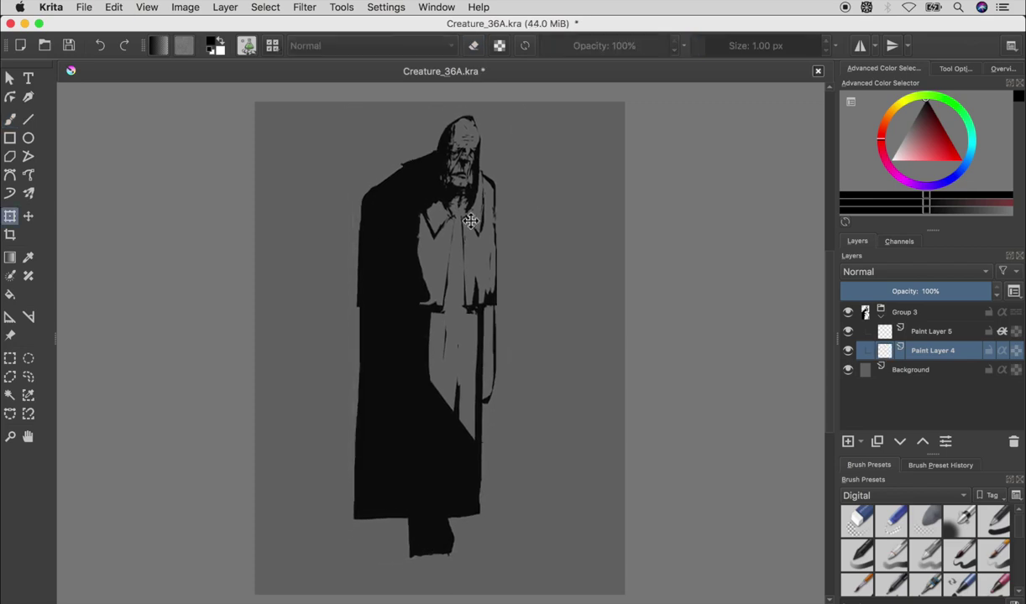
- Repaint the leg near the feet, then select the foot and rotate it outward to the right
drag(428, 574, 423, 579)
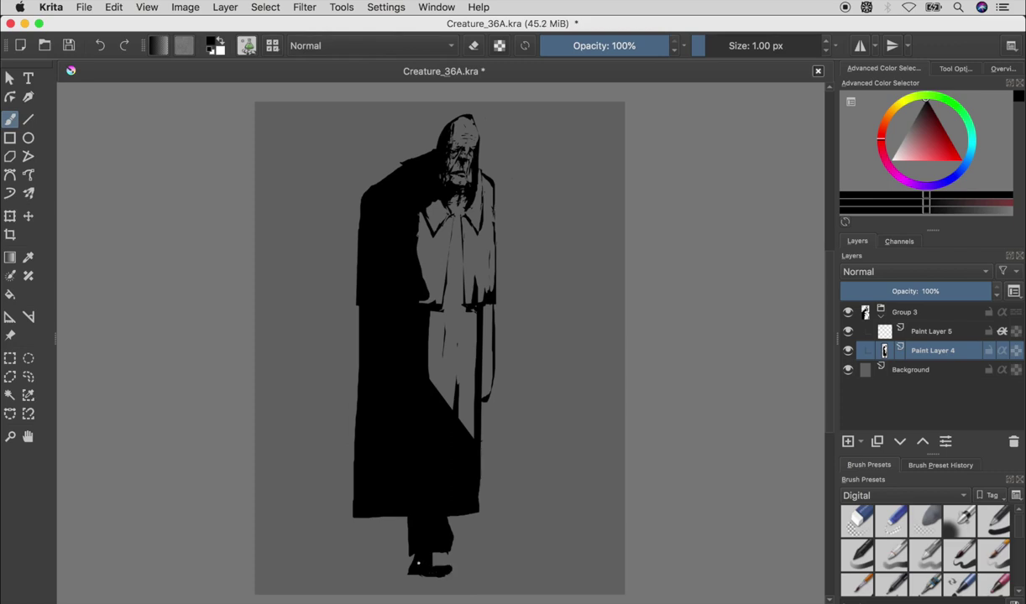
drag(435, 571, 424, 550)
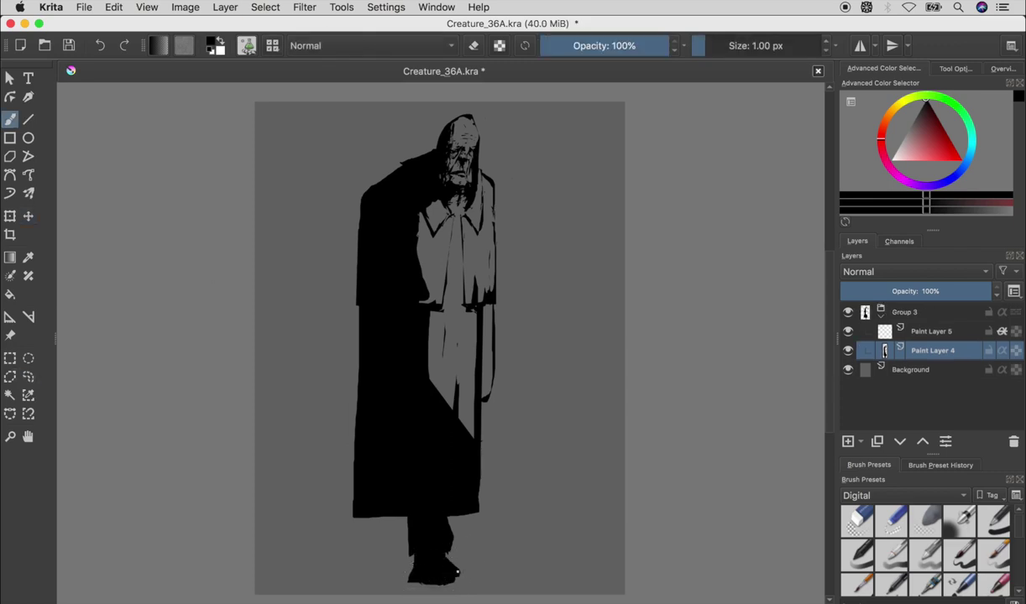
key(ctrl+z)
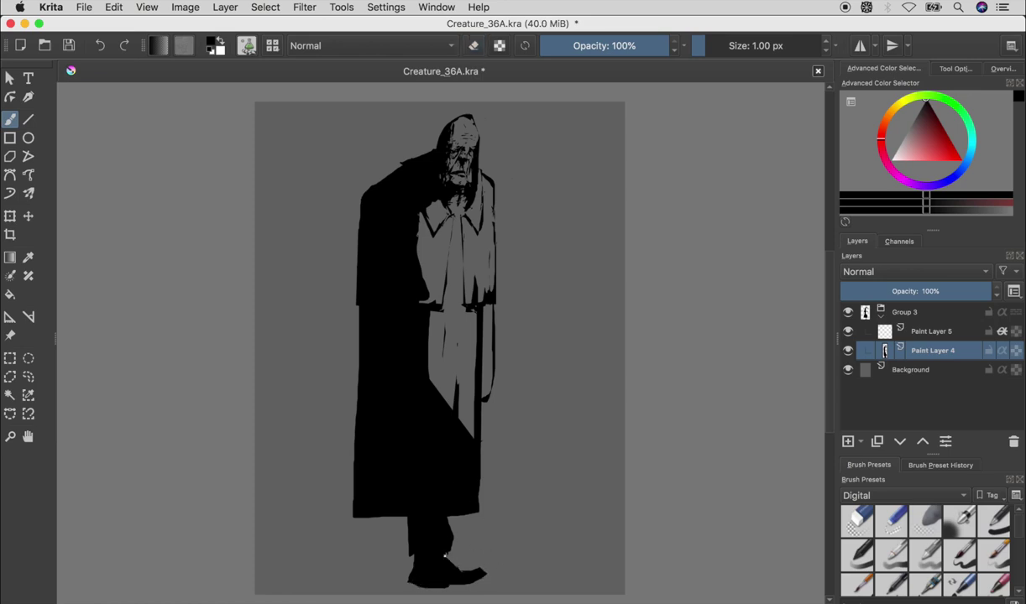
click(27, 377)
drag(415, 521, 420, 564)
key(ctrl+t)
drag(508, 567, 529, 569)
key(Return)
key(ctrl+shift+a)
key(b)
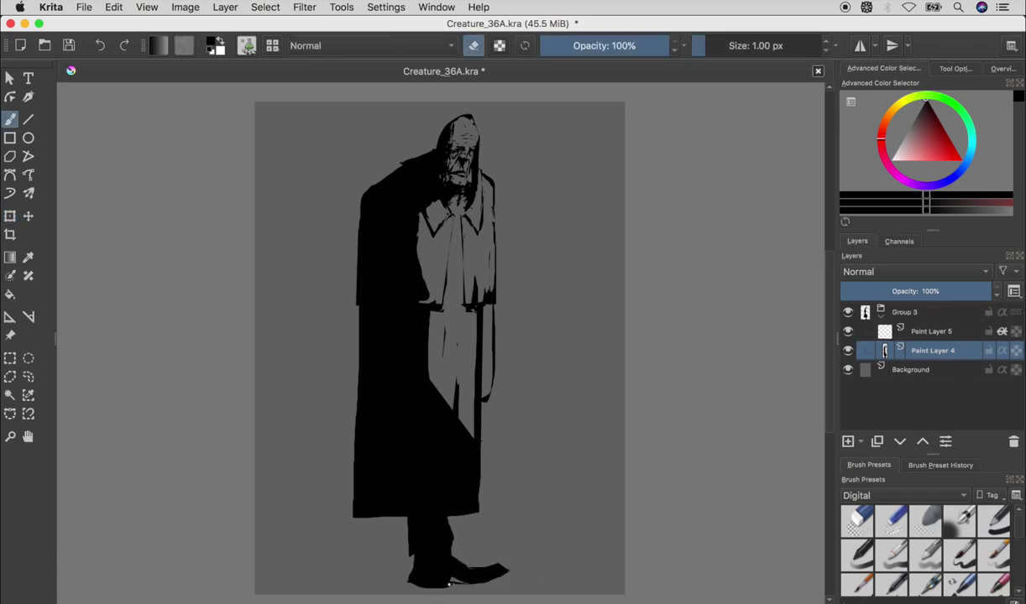
- Paint over the area near the foot and reshape the legs below the coat, saving
key(ctrl+z)
key(ctrl+s)
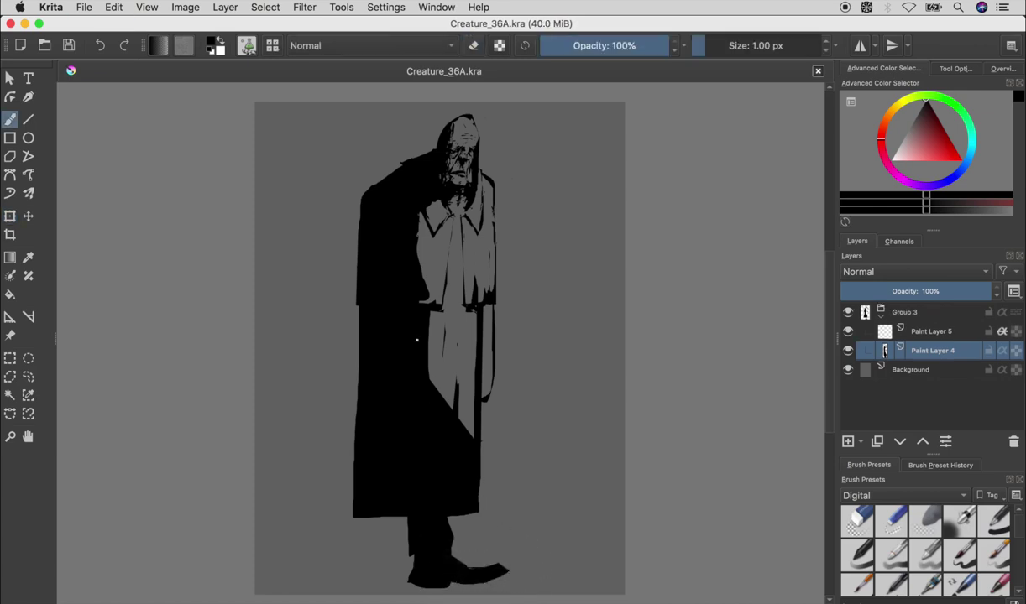
key(e)
drag(411, 557, 407, 579)
key(e)
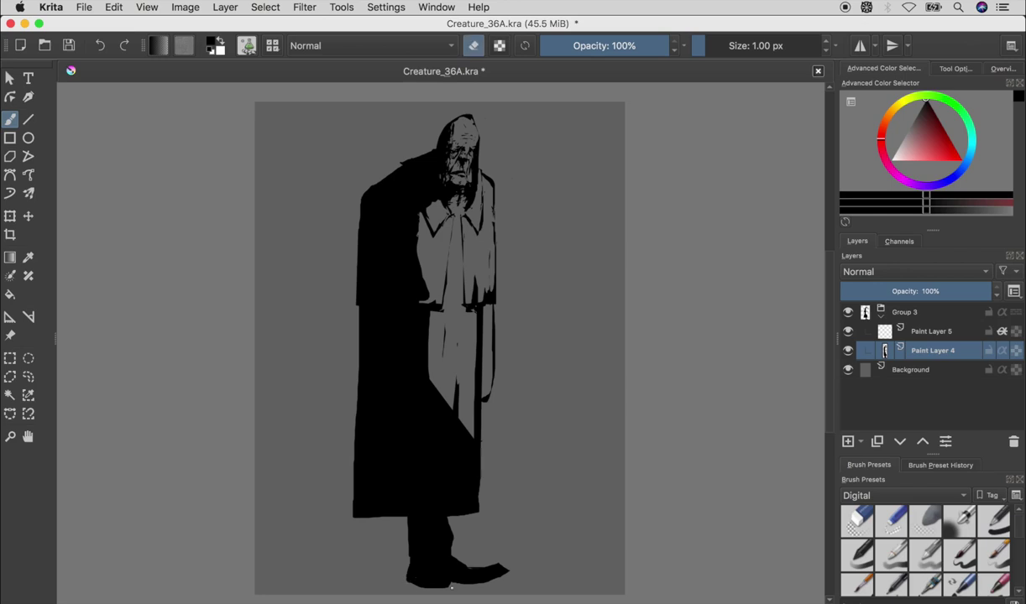
key(ctrl+s)
key(m)
drag(467, 556, 455, 507)
key(e)
key(m)
key(ctrl+s)
- Paint the left boot solid black, check the mirrored figure, and save
key(e)
key(m)
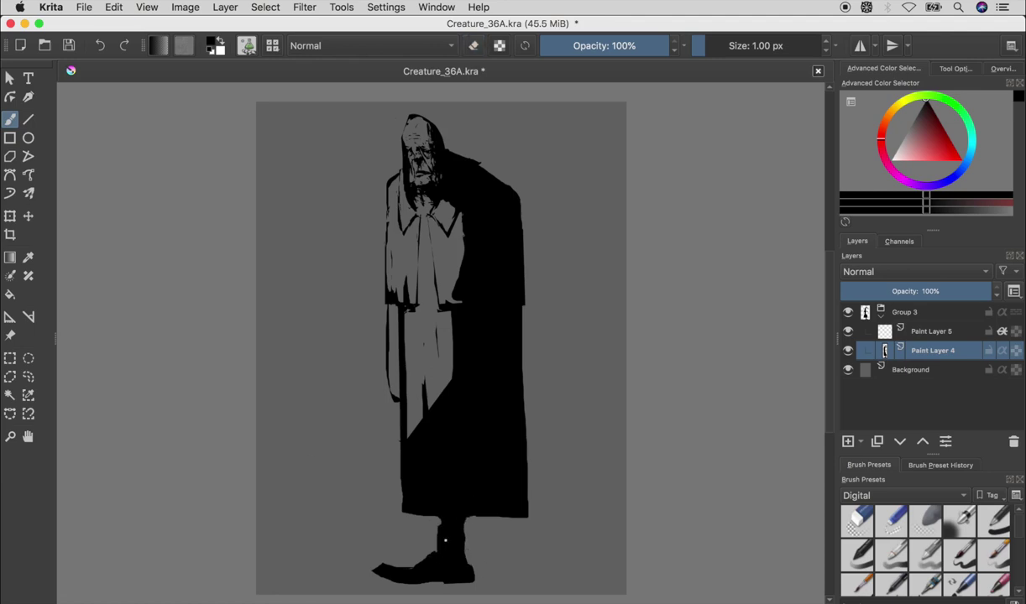
key(m)
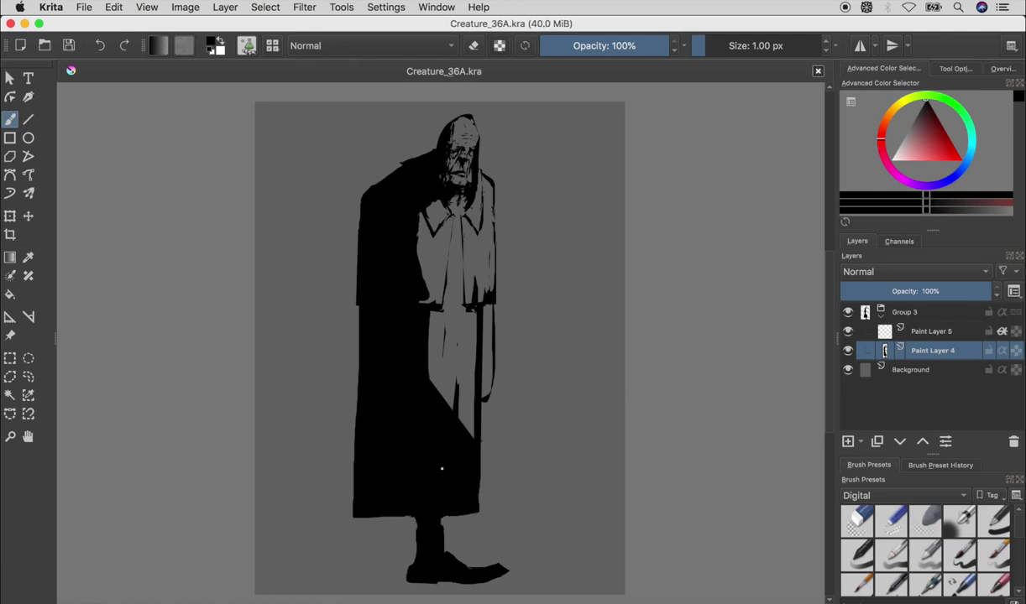
key(ctrl+shift+z)
drag(376, 533, 383, 556)
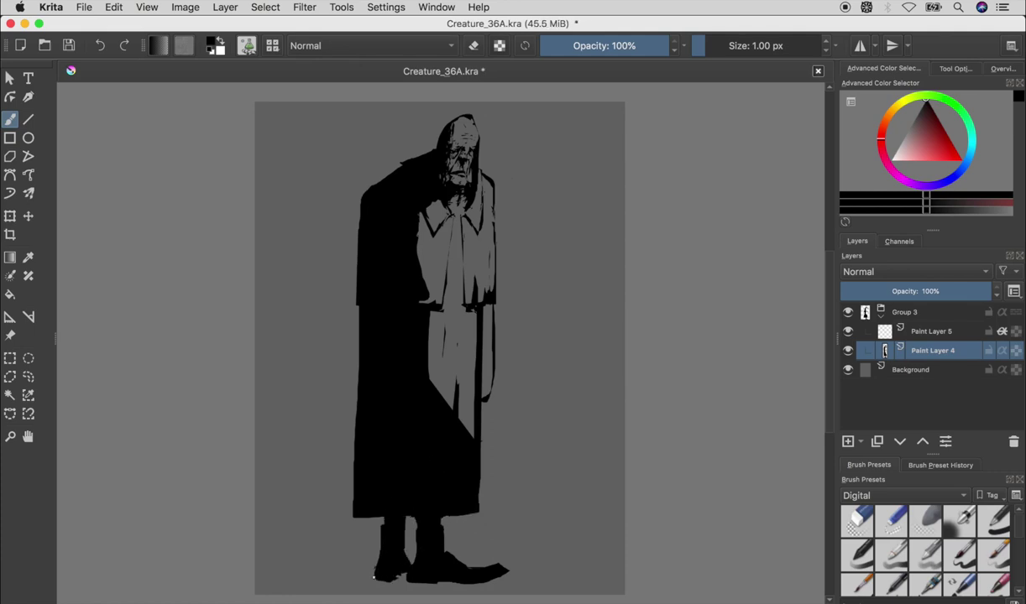
key(m)
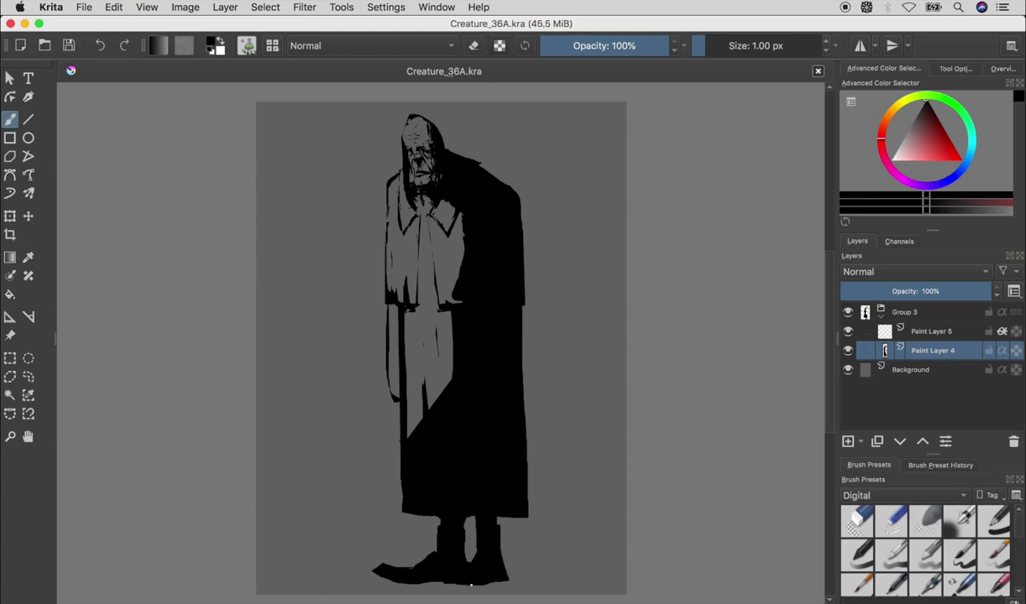
key(m)
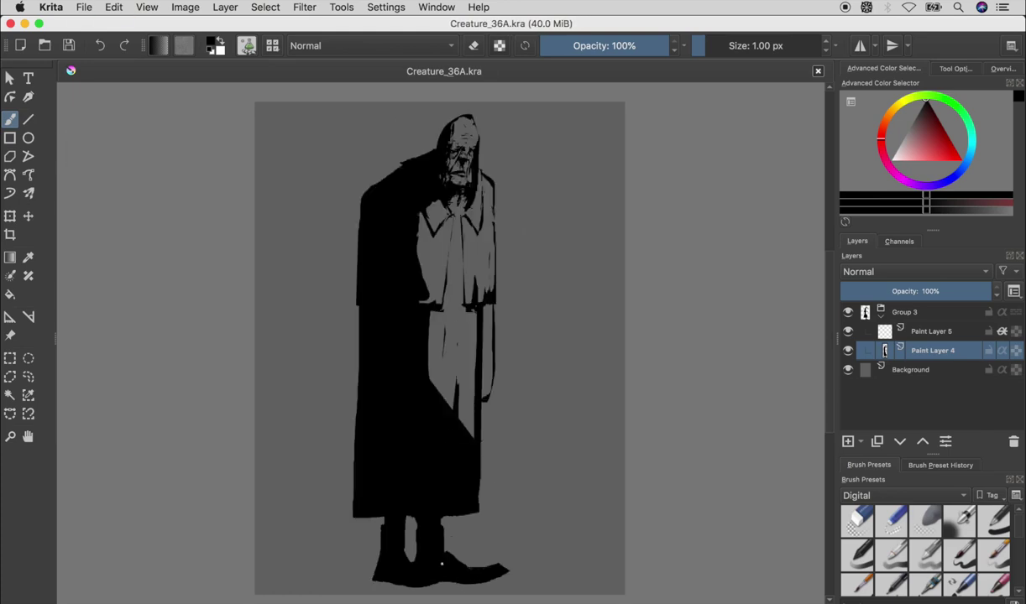
key(ctrl+s)
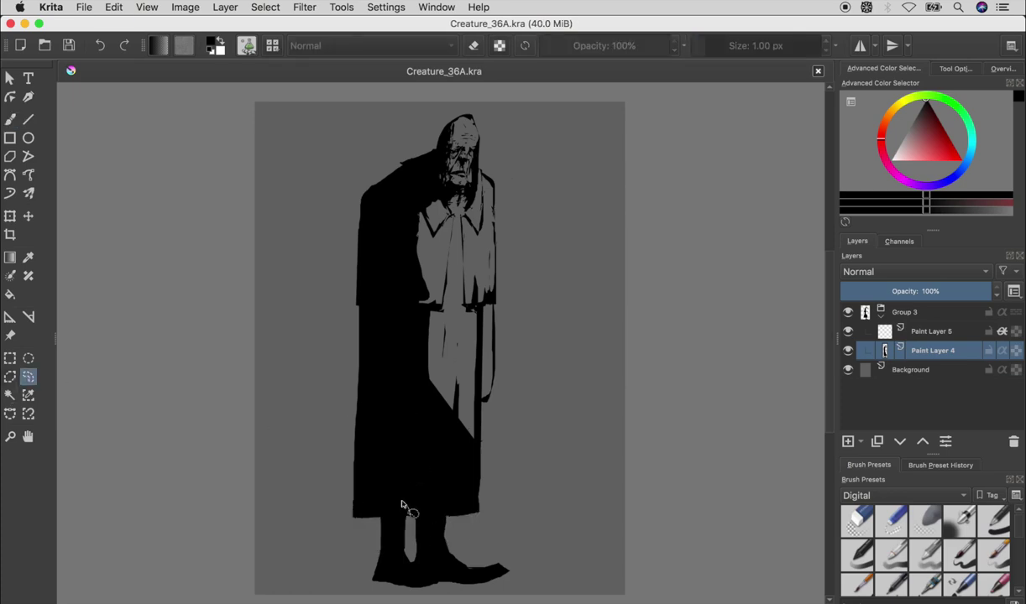
- Fill black between the legs, erase the lower coat to a straight hem, and trim the upper leg
drag(401, 508, 419, 541)
key(e)
mouse_move(412, 444)
mouse_down()
mouse_move(393, 459)
mouse_move(447, 505)
mouse_up()
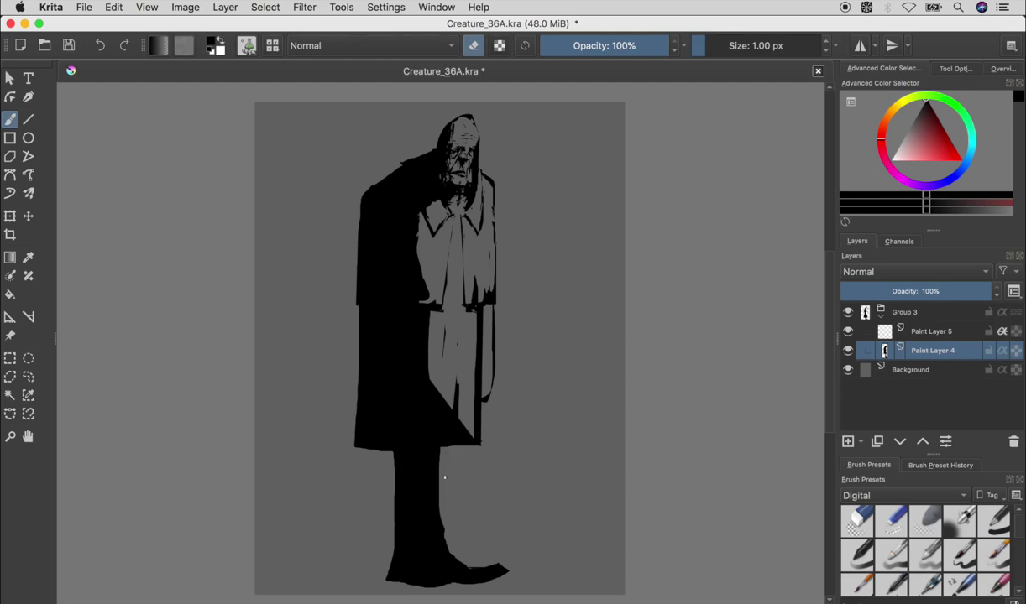
key(e)
drag(389, 453, 391, 520)
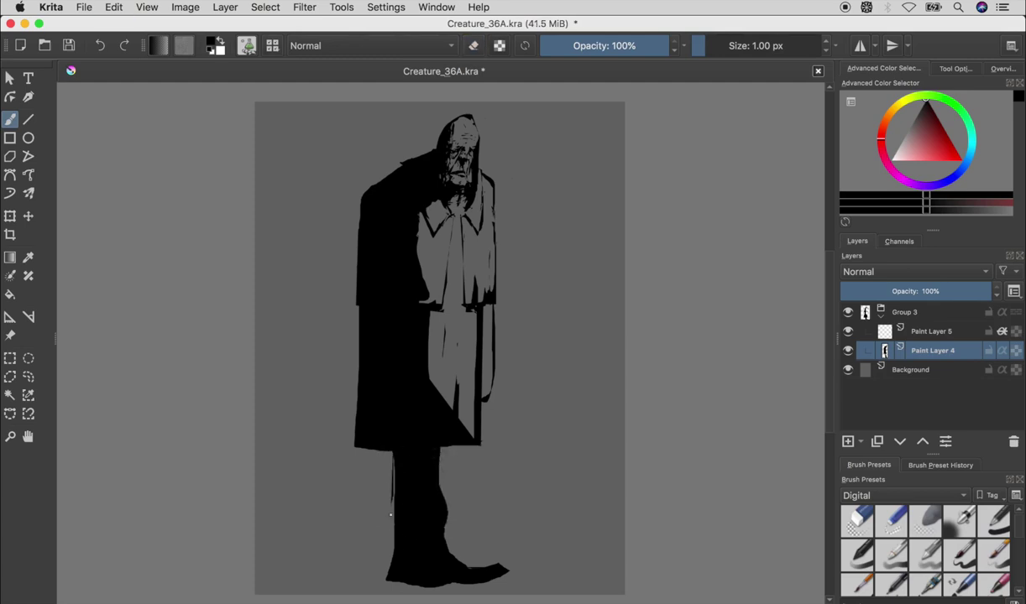
key(m)
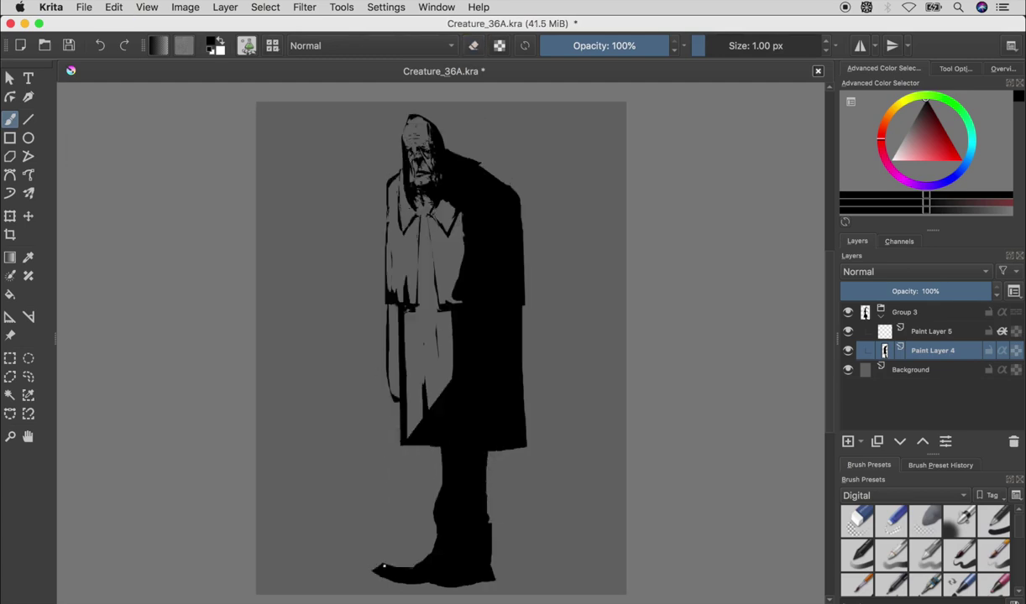
key(ctrl+s)
key(m)
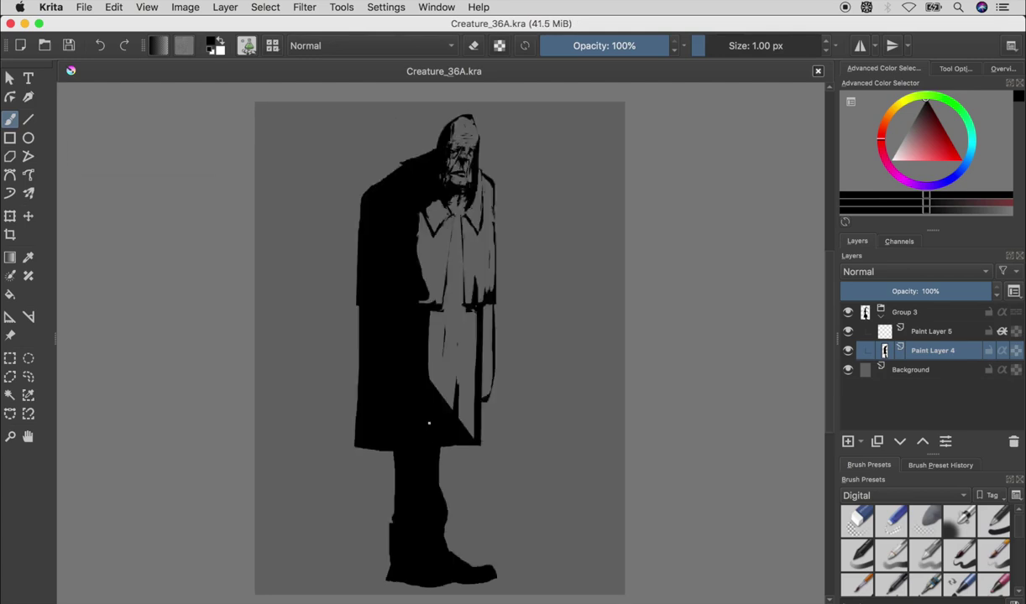
- Discard a trial stroke near the boot, check the mirrored figure, and save
drag(391, 554, 426, 574)
key(ctrl+z)
key(ctrl+s)
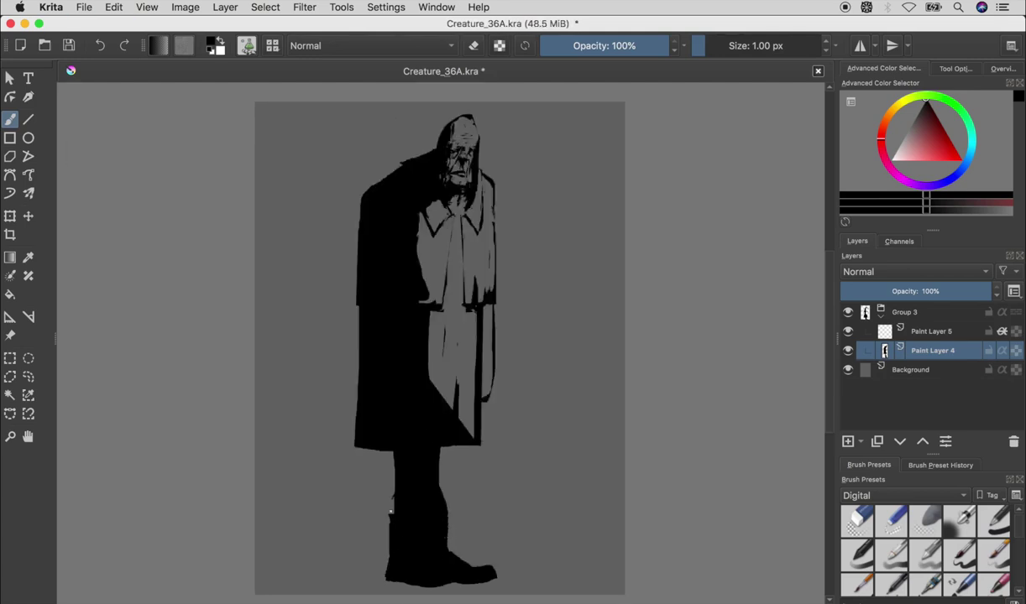
key(m)
key(ctrl+s)
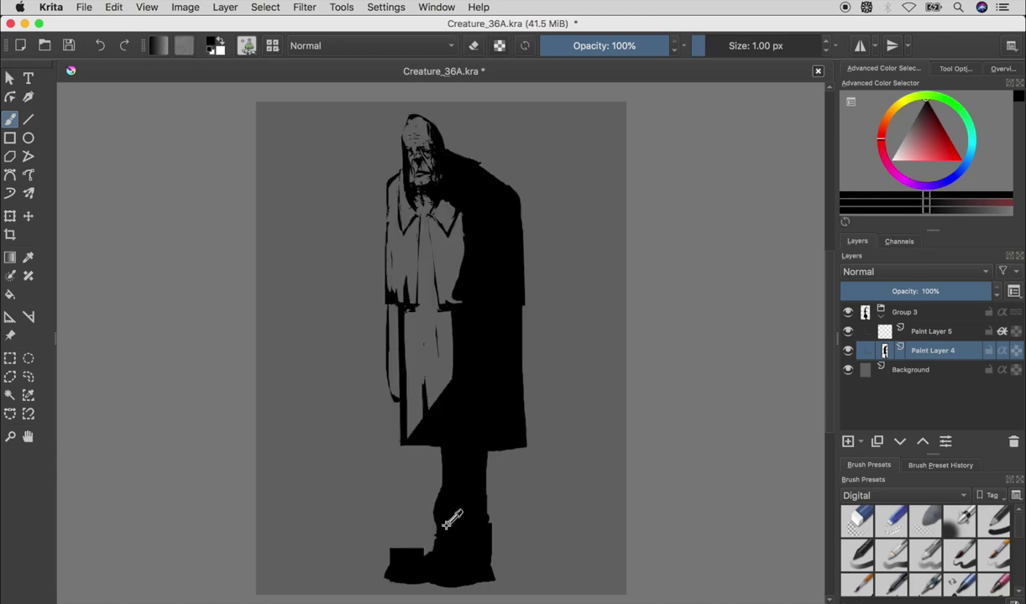
key(m)
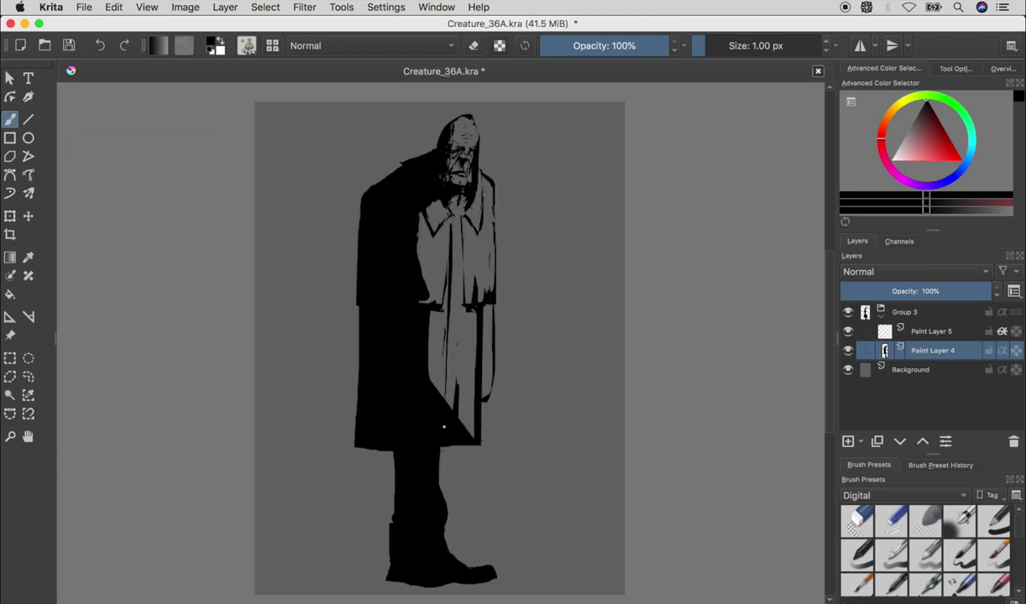
- Carve fold lines into the coat's front panel and refine its lower right edge
key(e)
mouse_move(448, 379)
mouse_down()
mouse_move(462, 432)
mouse_move(466, 411)
mouse_move(429, 440)
mouse_move(398, 336)
mouse_up()
key(e)
key(e)
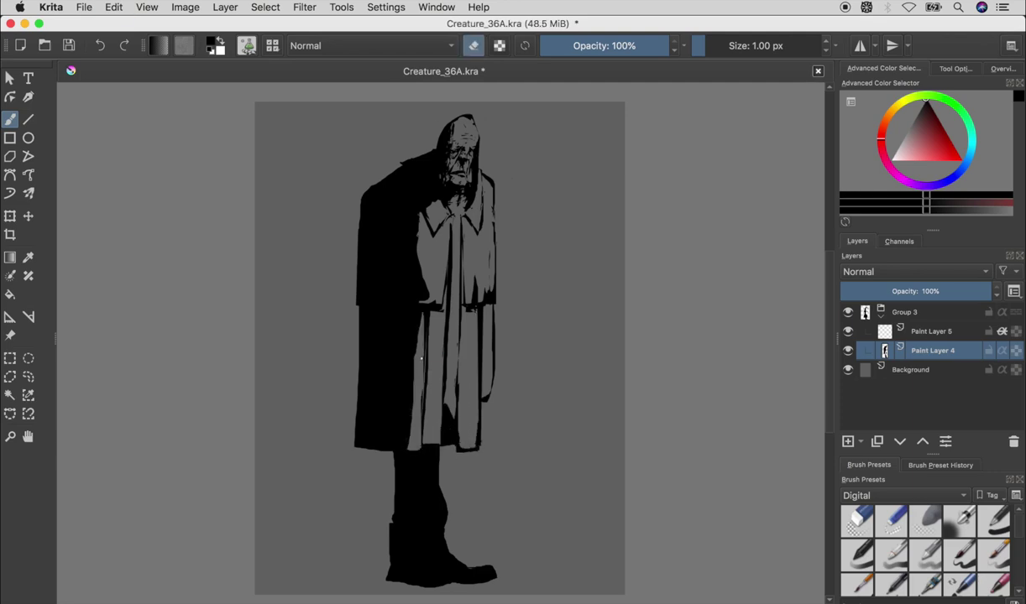
key(e)
mouse_move(435, 424)
mouse_down()
mouse_move(461, 445)
mouse_move(466, 411)
mouse_move(470, 437)
mouse_up()
key(e)
key(e)
key(e)
drag(470, 394, 471, 430)
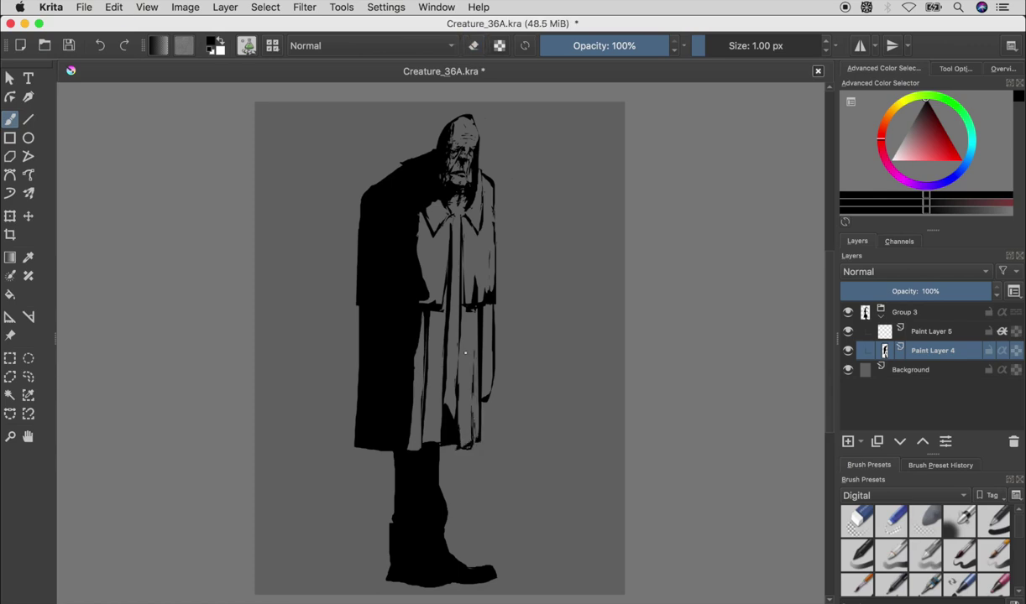
key(m)
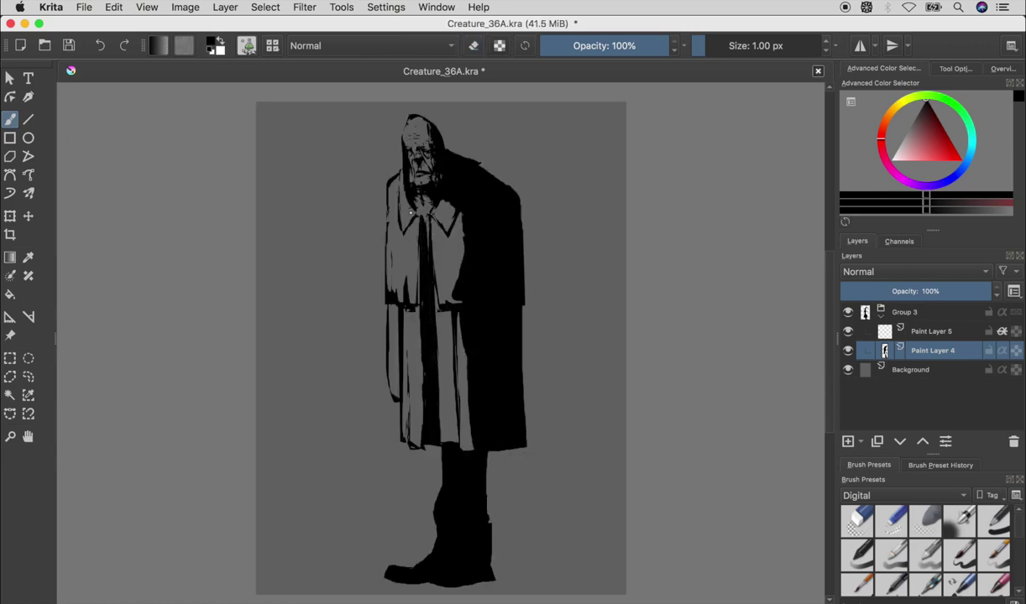
key(m)
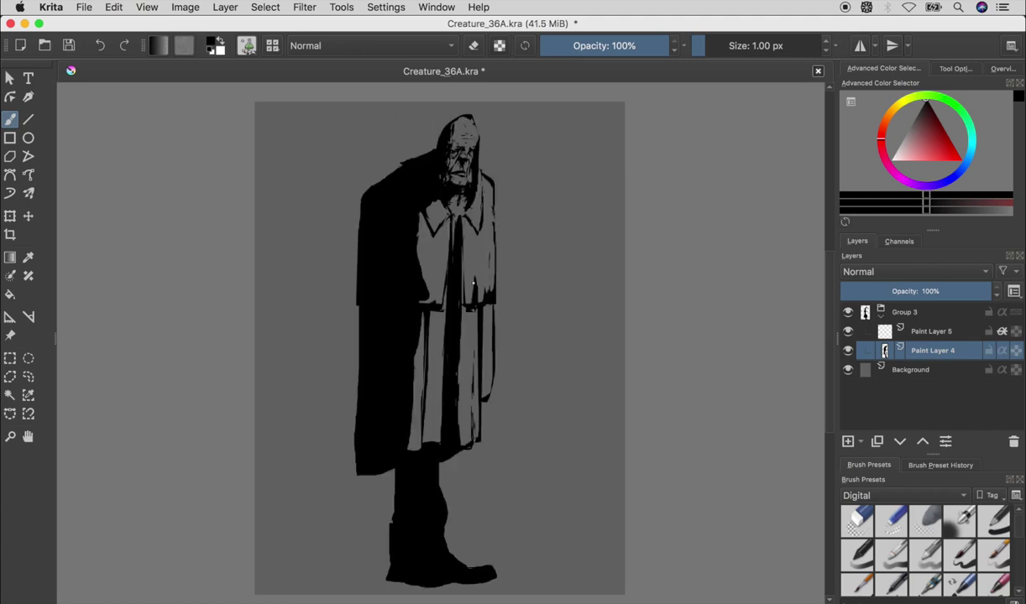
- Straighten the coat's bottom edge and touch up the lower folds with a light stroke
key(e)
drag(357, 466, 437, 450)
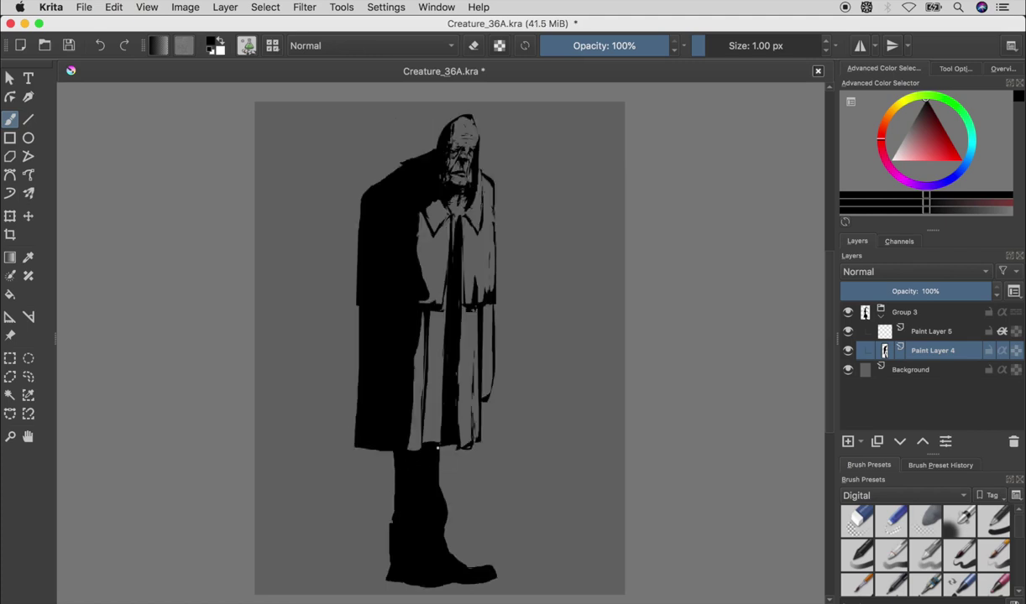
key(e)
key(e)
mouse_move(424, 405)
mouse_down()
mouse_move(426, 431)
mouse_move(404, 423)
mouse_move(399, 443)
mouse_move(425, 453)
mouse_up()
key(e)
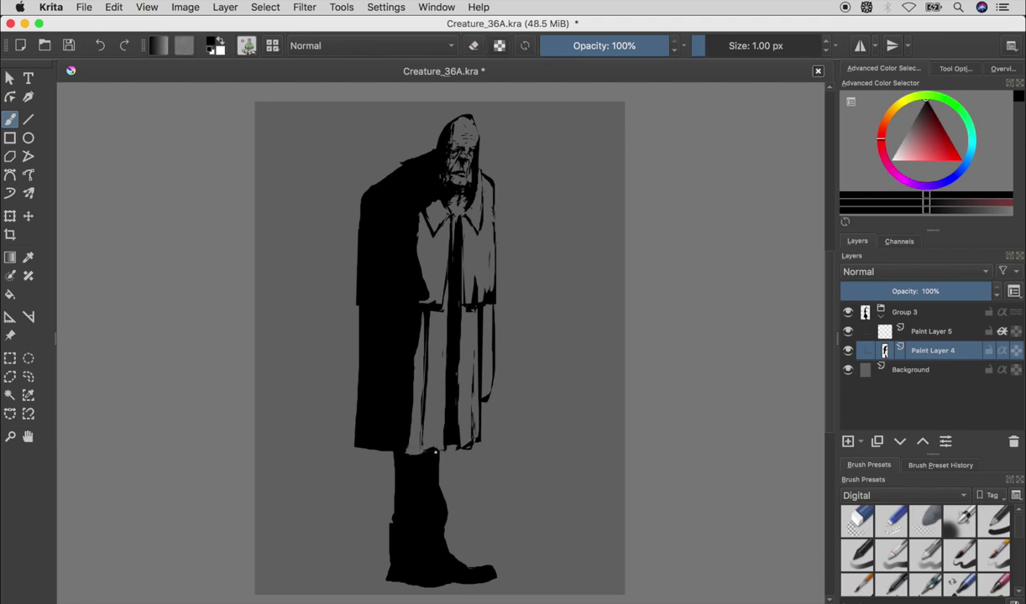
key(m)
drag(457, 302, 454, 369)
key(m)
- Erase the upper coat into a light cape shape over the shoulders and left side
key(e)
mouse_move(458, 265)
mouse_down()
mouse_move(459, 286)
mouse_move(382, 206)
mouse_up()
mouse_move(371, 290)
mouse_down()
mouse_move(399, 189)
mouse_move(401, 202)
mouse_move(390, 185)
mouse_up()
drag(406, 337, 387, 293)
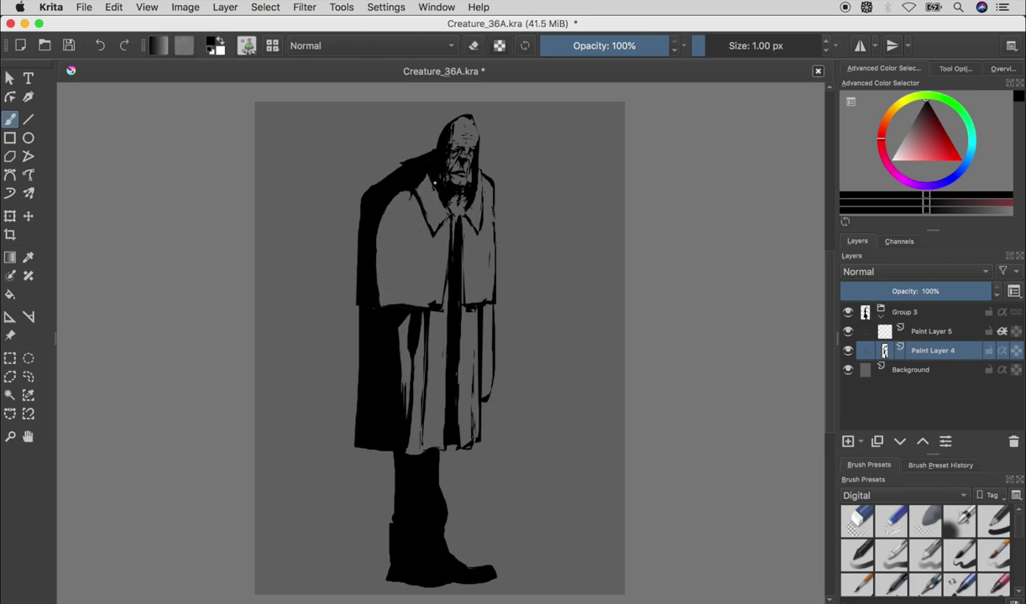
- Repaint the lower coat, collar and scarf solid black and save
key(e)
drag(394, 302, 407, 428)
drag(447, 370, 445, 430)
drag(445, 298, 446, 416)
drag(420, 361, 437, 237)
drag(470, 289, 468, 368)
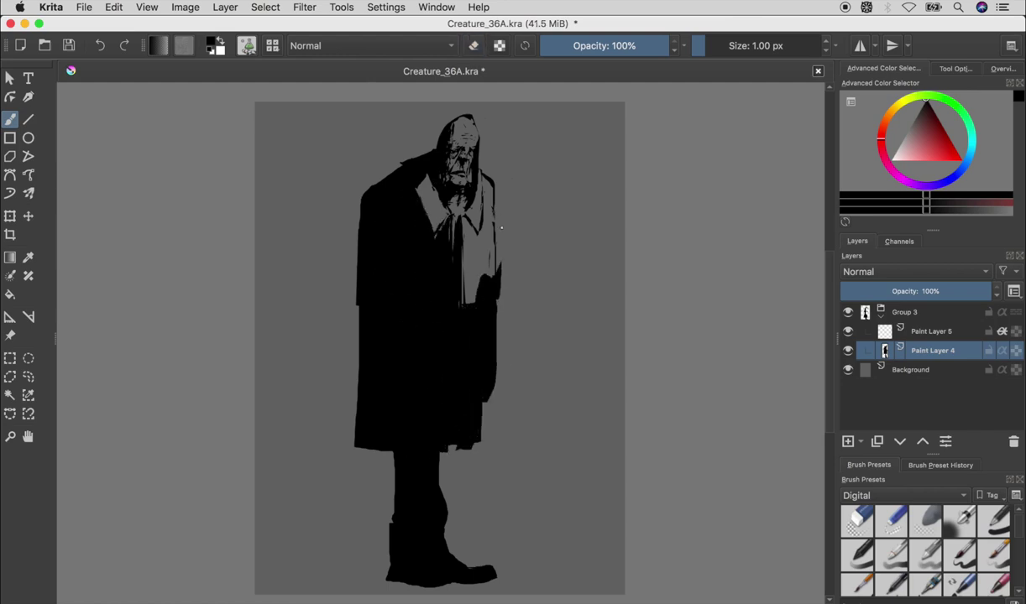
mouse_move(449, 289)
mouse_down()
mouse_move(453, 225)
mouse_move(407, 168)
mouse_up()
mouse_move(458, 238)
mouse_down()
mouse_move(483, 186)
mouse_move(465, 247)
mouse_up()
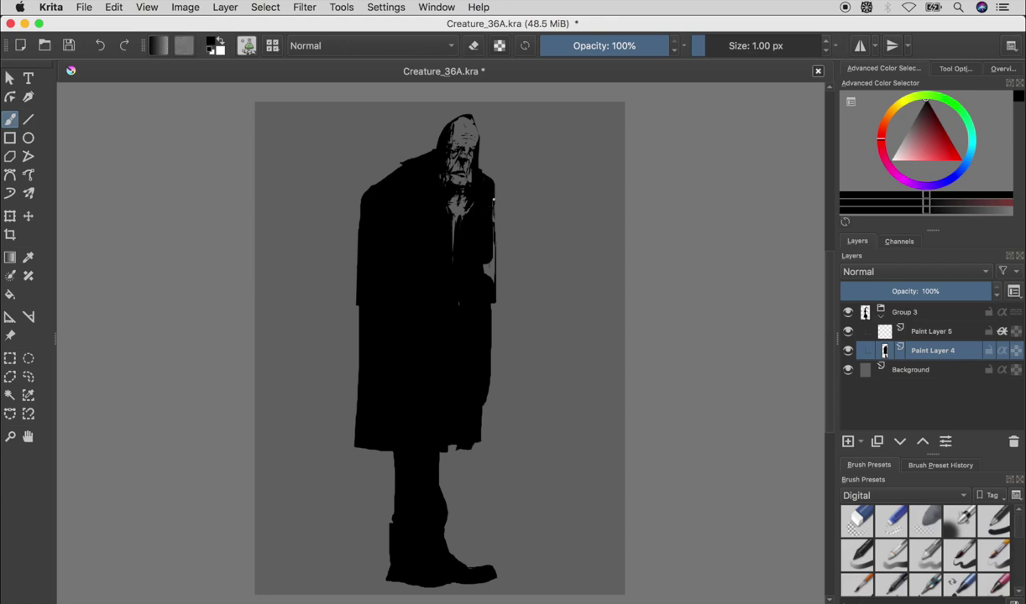
key(ctrl+s)
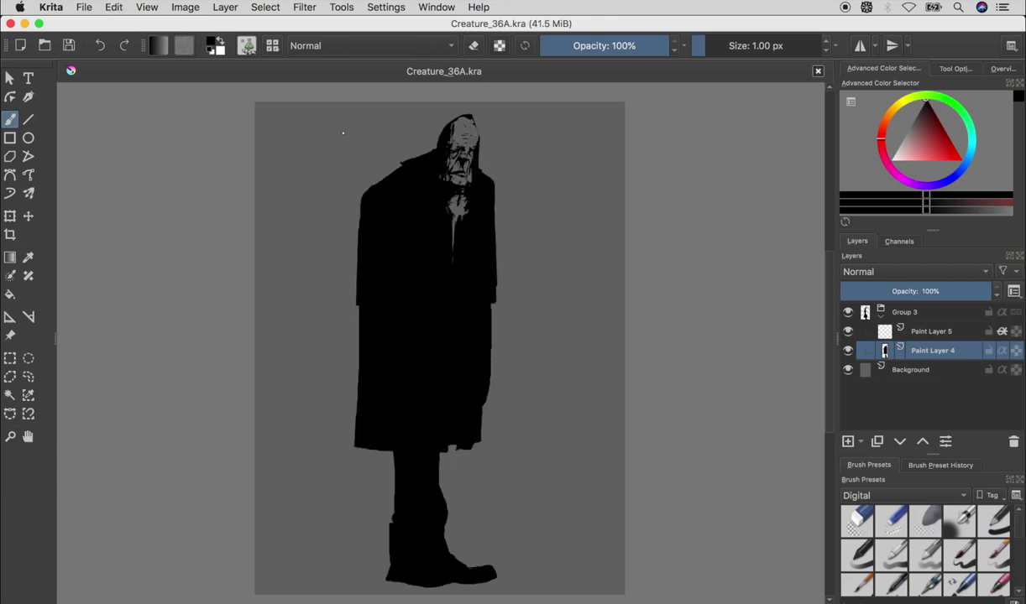
- Step back and forth through undo/redo on the recent coat strokes, then save
key(e)
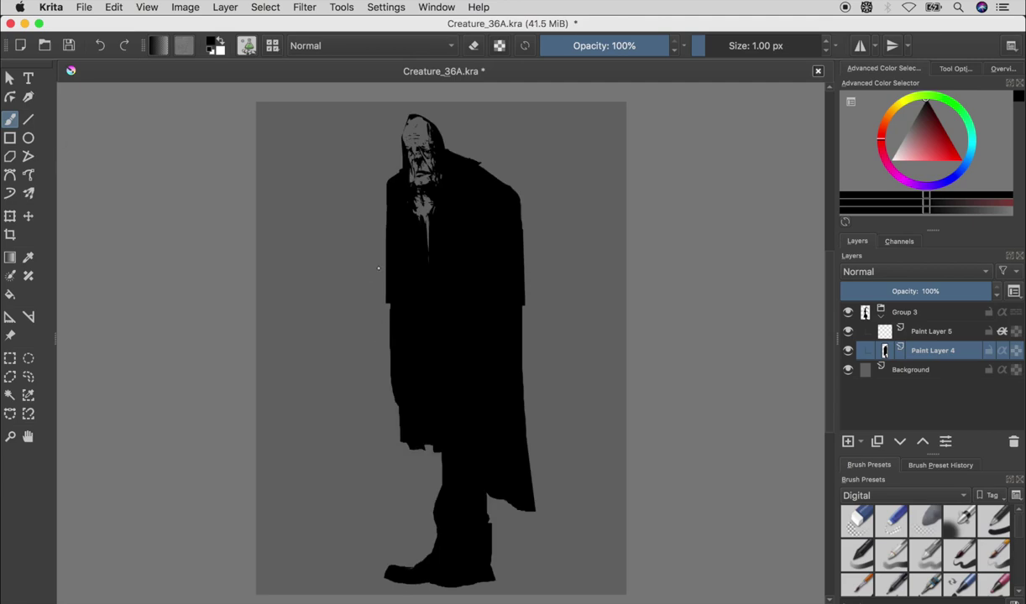
key(e)
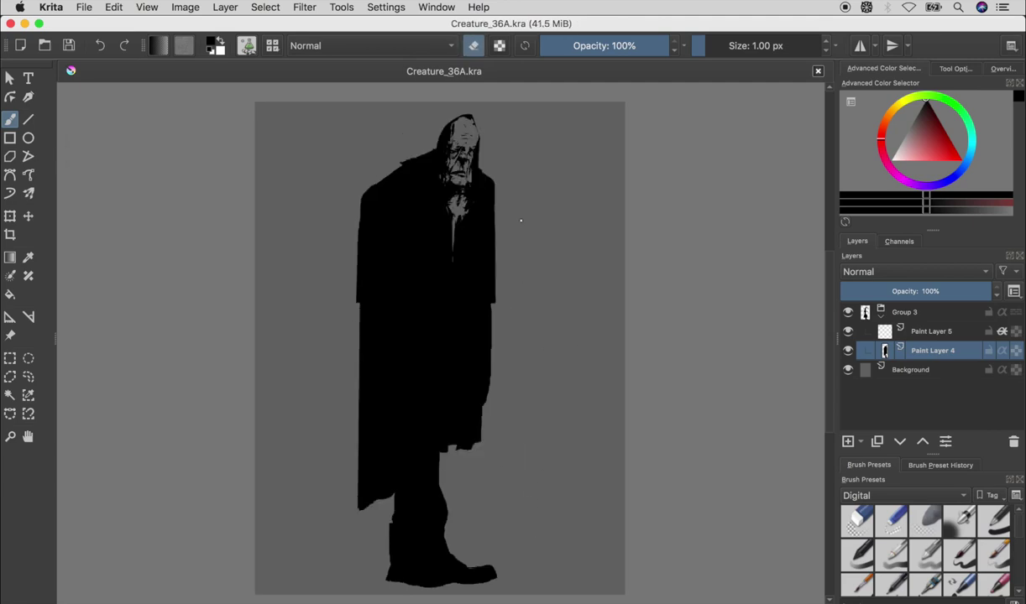
key(e)
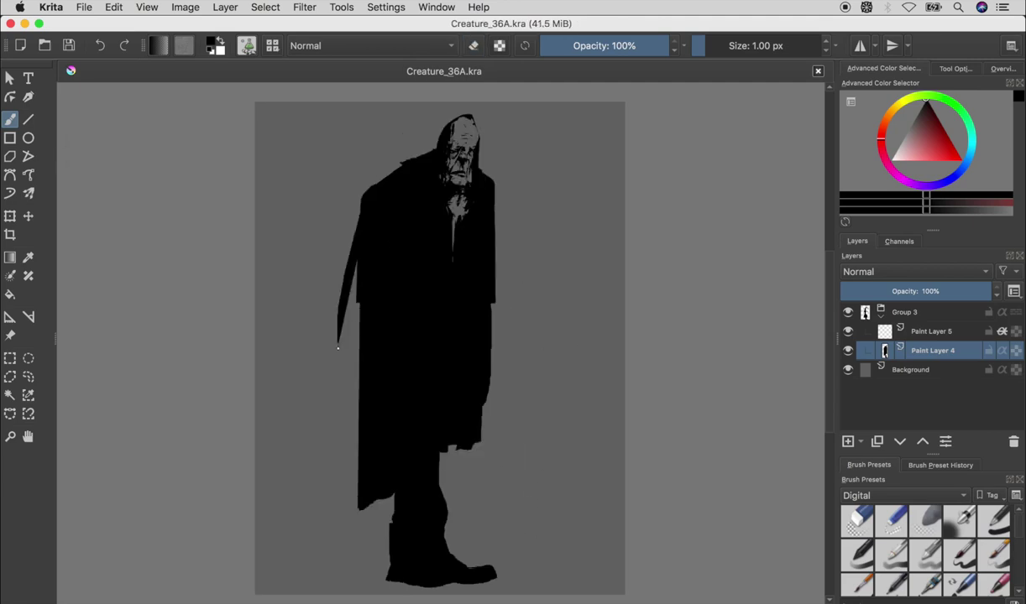
key(ctrl+shift+z)
key(ctrl+shift+z)
key(ctrl+z)
key(ctrl+z)
key(ctrl+shift+z)
key(ctrl+z)
key(ctrl+shift+z)
key(e)
key(e)
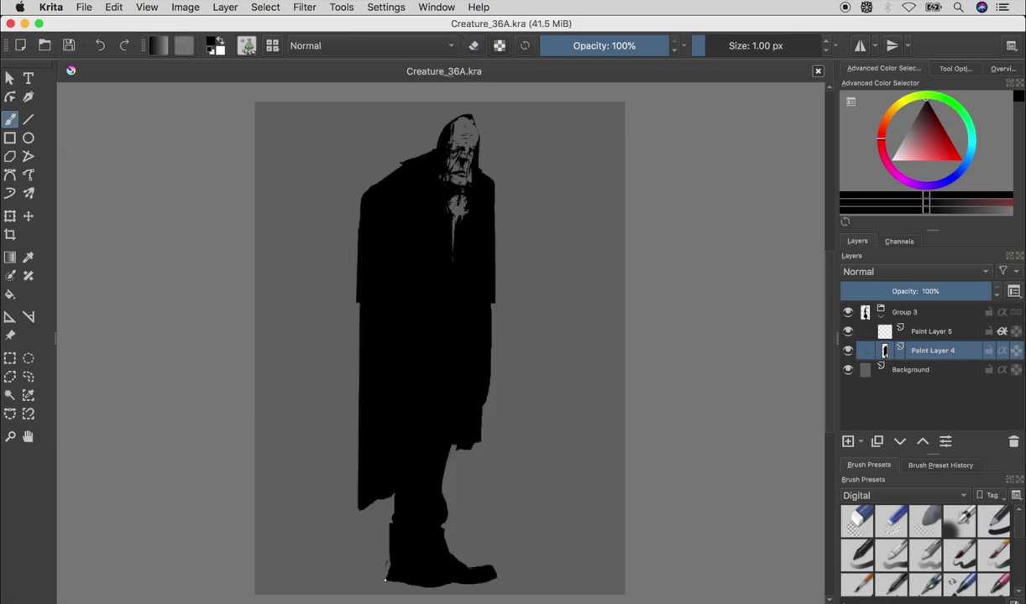
key(ctrl+shift+z)
key(e)
key(e)
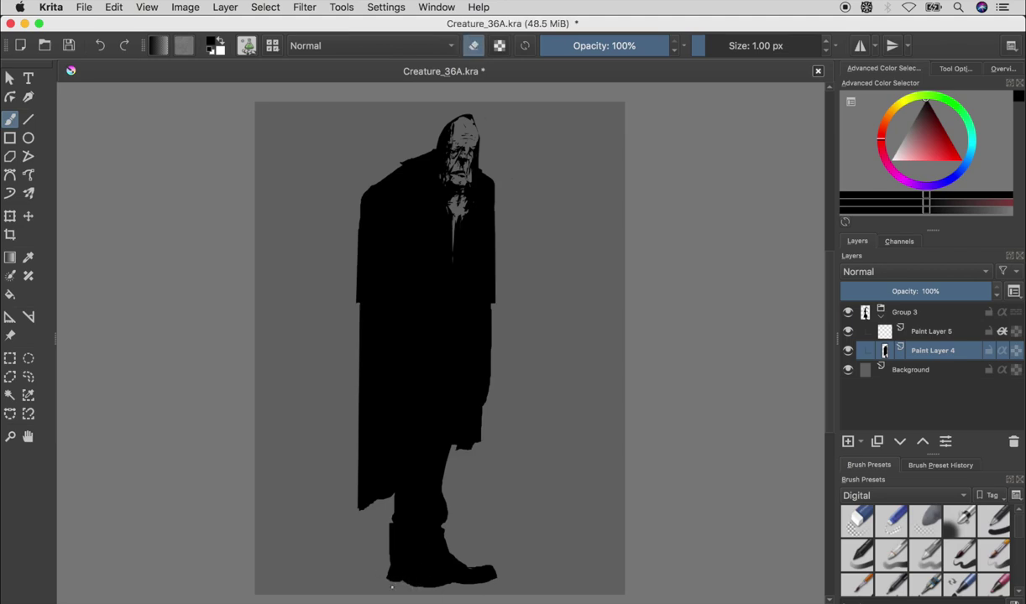
key(ctrl+z)
key(ctrl+shift+z)
key(e)
key(e)
key(ctrl+z)
key(ctrl+shift+z)
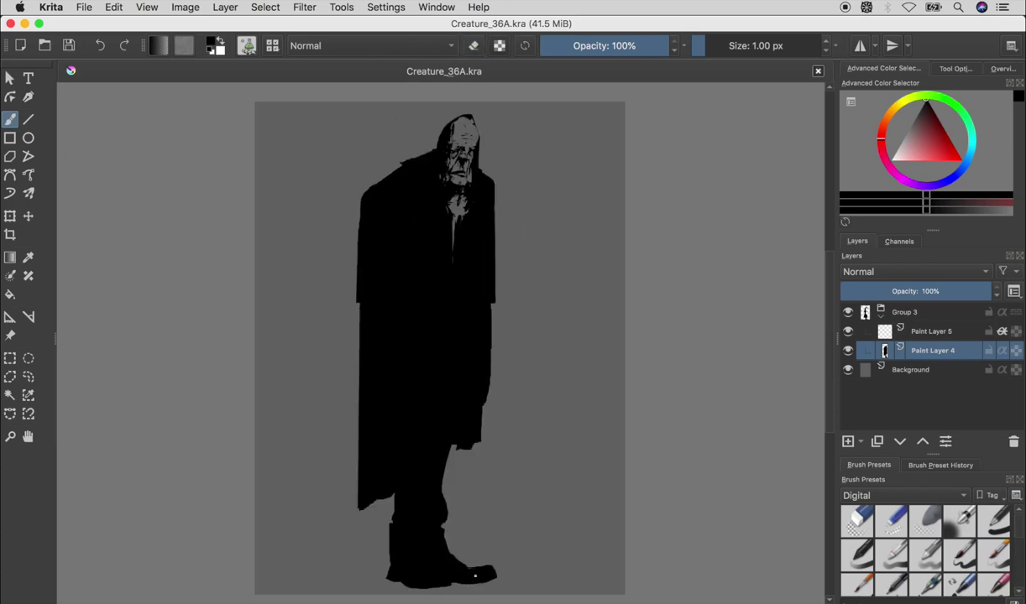
key(ctrl+z)
key(ctrl+shift+z)
key(e)
key(ctrl+s)
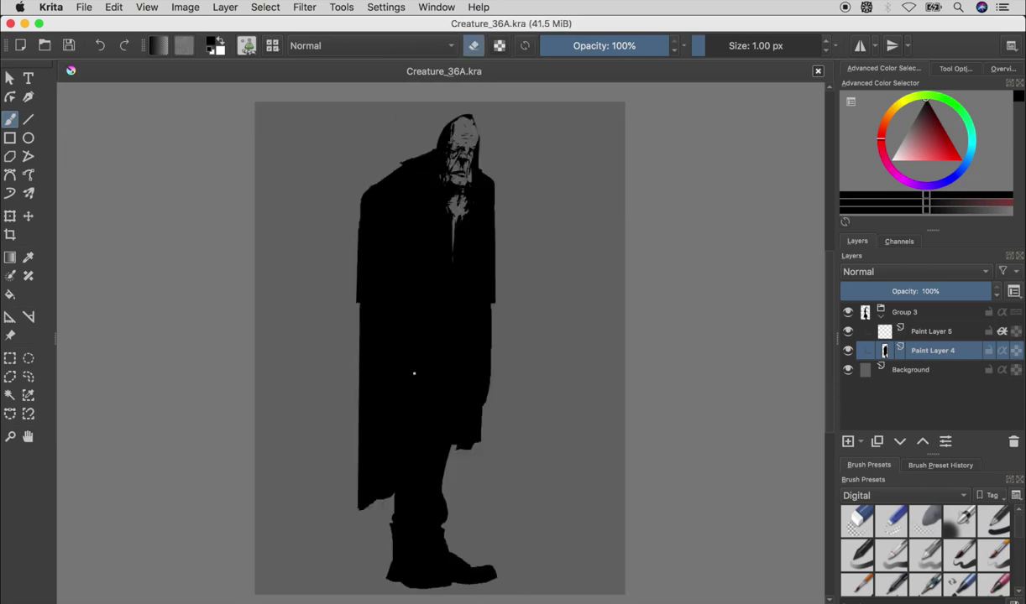
- Erase a small chest mark plus horizontal and vertical lines across the coat for the cross
drag(470, 199, 454, 205)
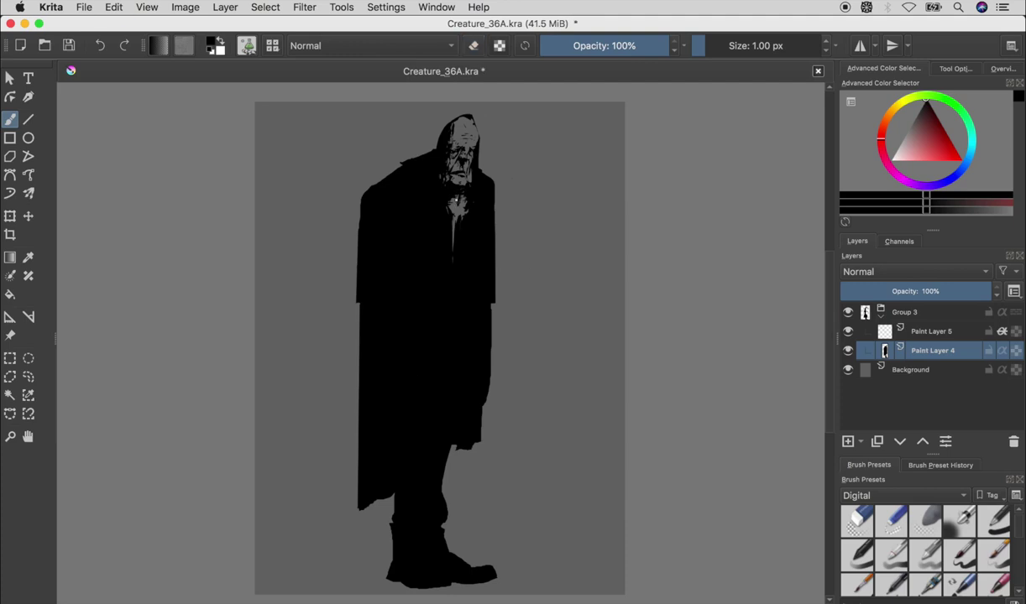
key(e)
drag(361, 300, 444, 299)
drag(450, 212, 448, 293)
- Undo the chest erase lines, then move the selected legs and boots sideways under the coat
key(ctrl+z)
key(ctrl+z)
key(ctrl+z)
key(m)
key(m)
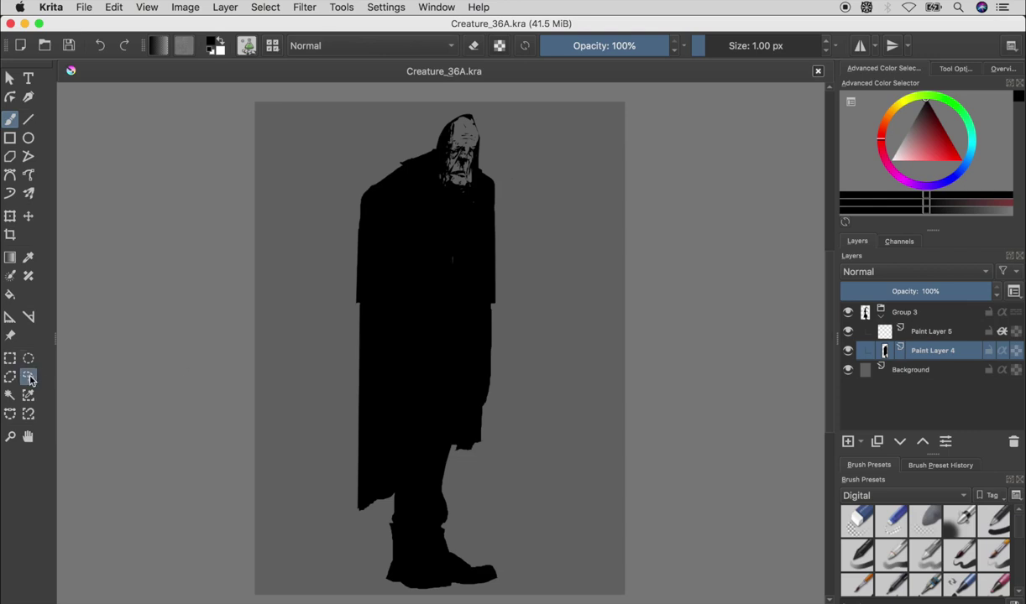
key(ctrl+z)
key(ctrl+z)
key(ctrl+z)
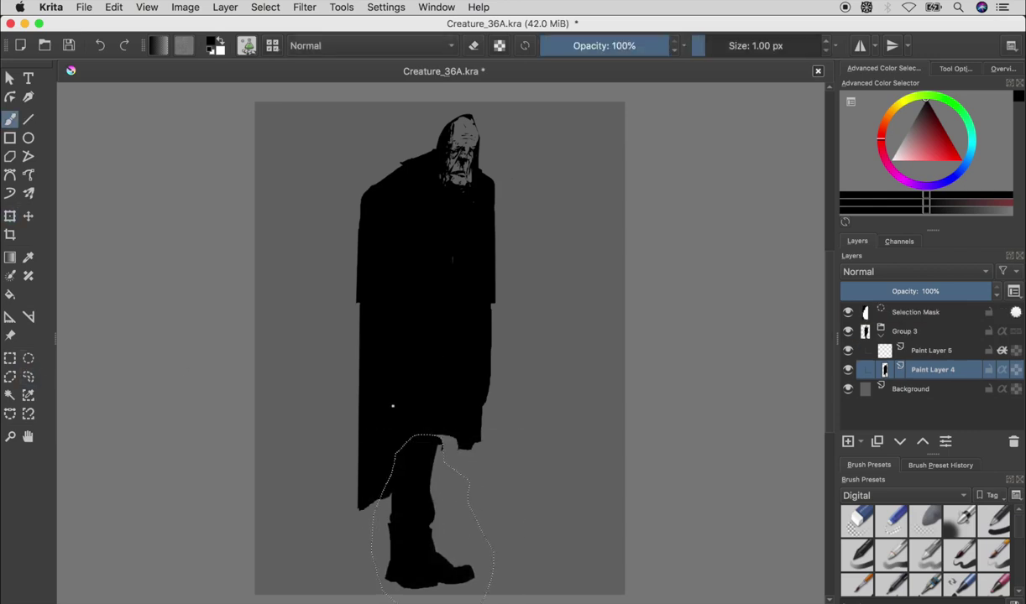
key(ctrl+z)
key(m)
key(ctrl+shift+z)
key(t)
drag(439, 503, 418, 505)
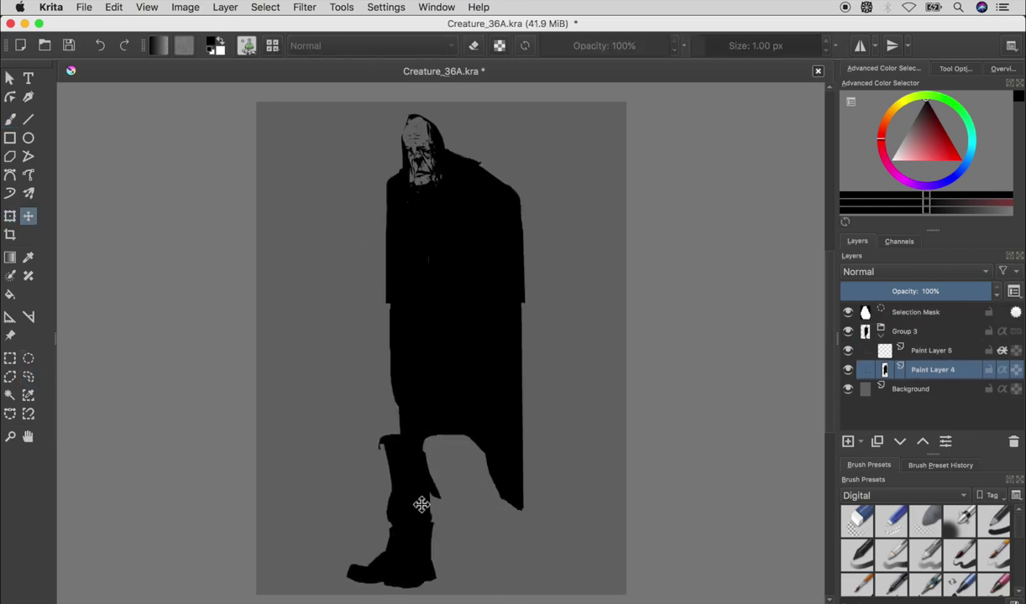
key(ctrl+shift+a)
- Touch up the boot with a small black stroke and save the painting
key(b)
key(m)
key(e)
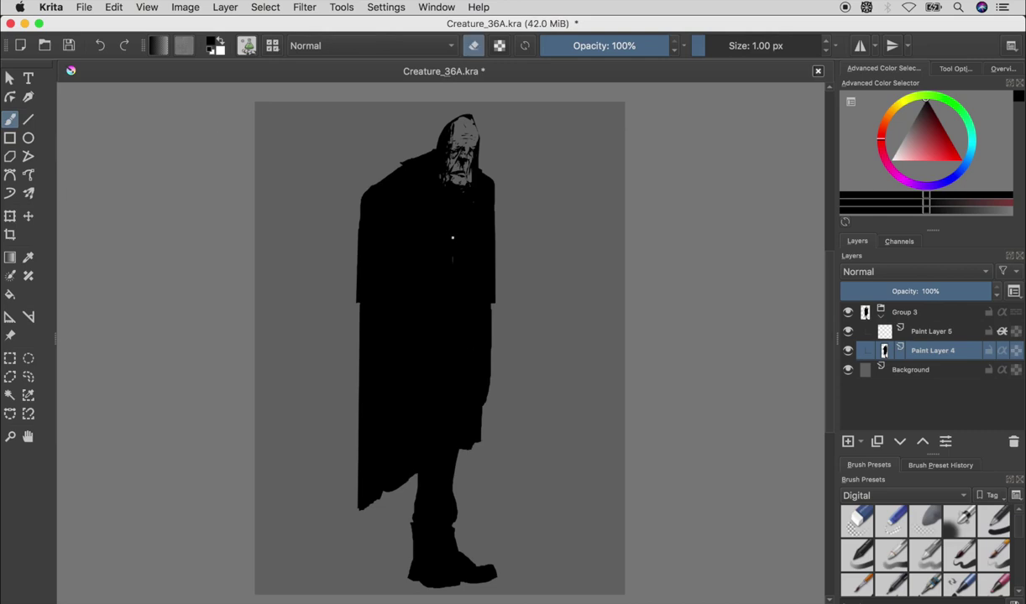
key(e)
key(m)
key(e)
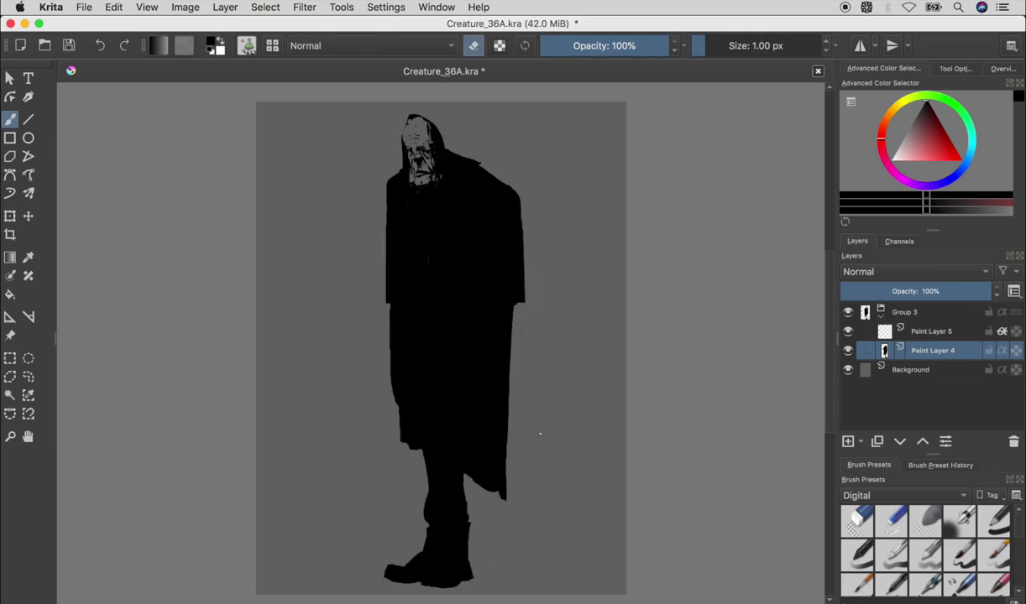
key(m)
key(e)
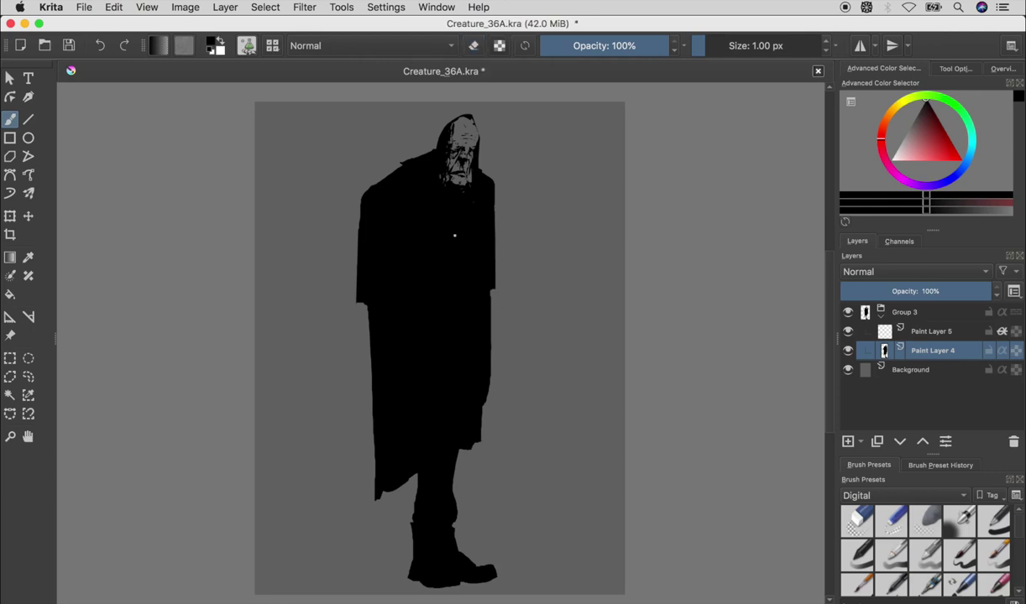
drag(479, 541, 463, 538)
key(ctrl+s)
- Undo the last stroke, save, then bring back the hat brim on Paint Layer 5
key(m)
key(e)
key(m)
key(ctrl+z)
key(ctrl+z)
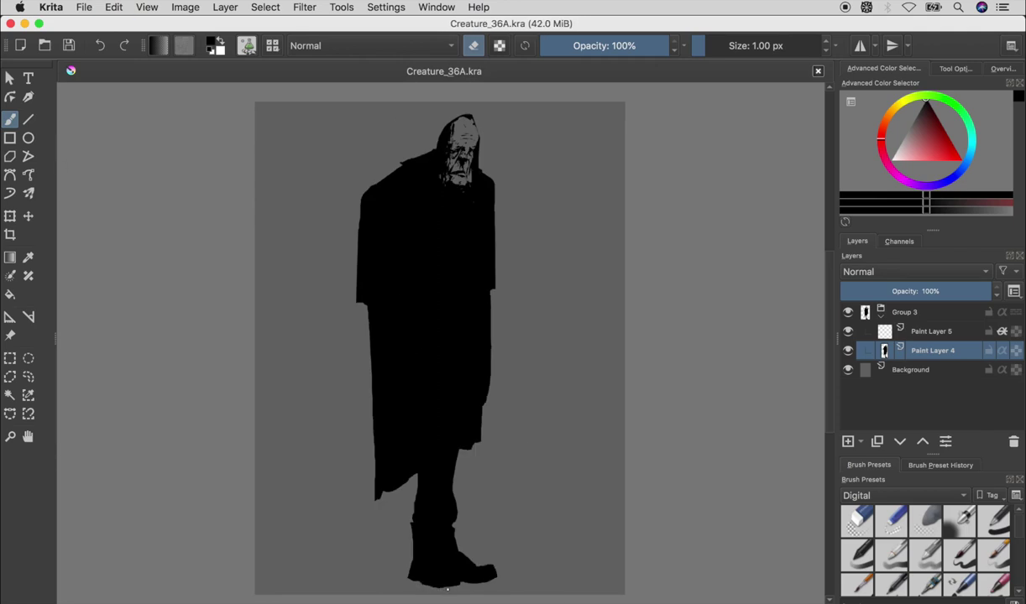
key(m)
key(e)
key(m)
key(ctrl+s)
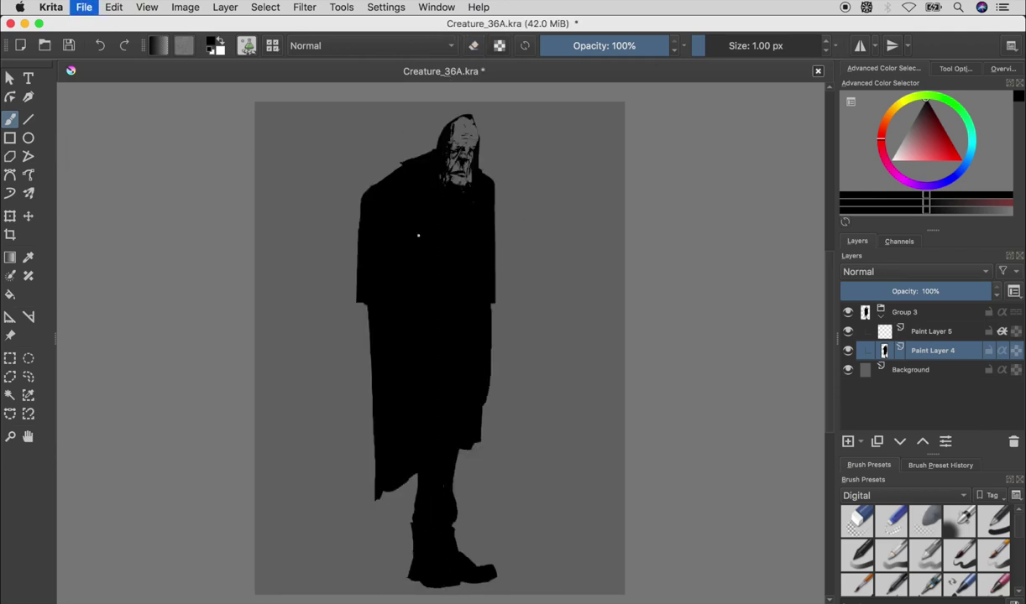
key(Page_Up)
key(ctrl+shift+z)
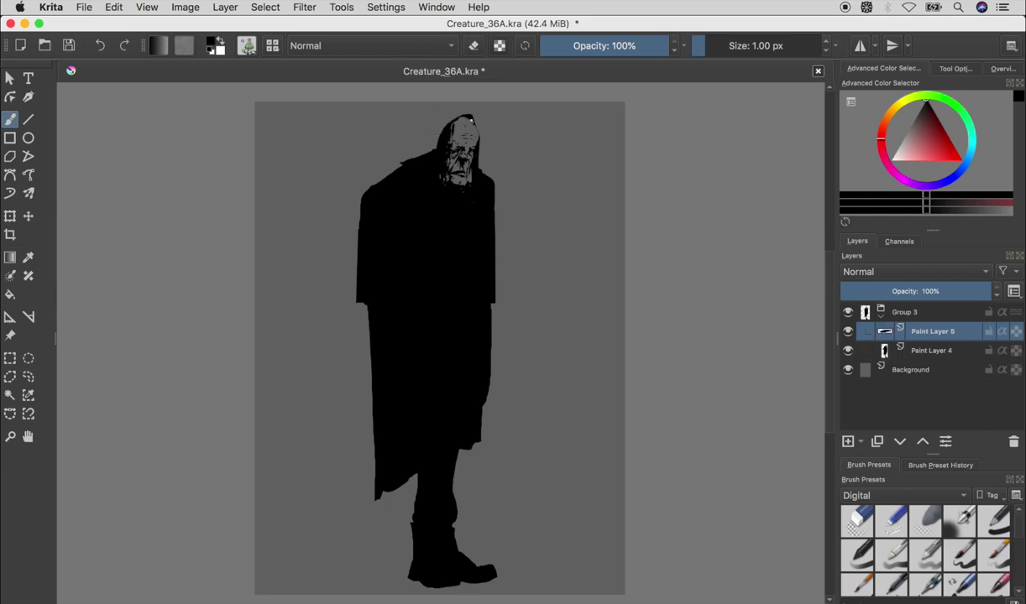
- Undo the hat brim and paint a curved sickle blade at the handle's end
key(e)
key(e)
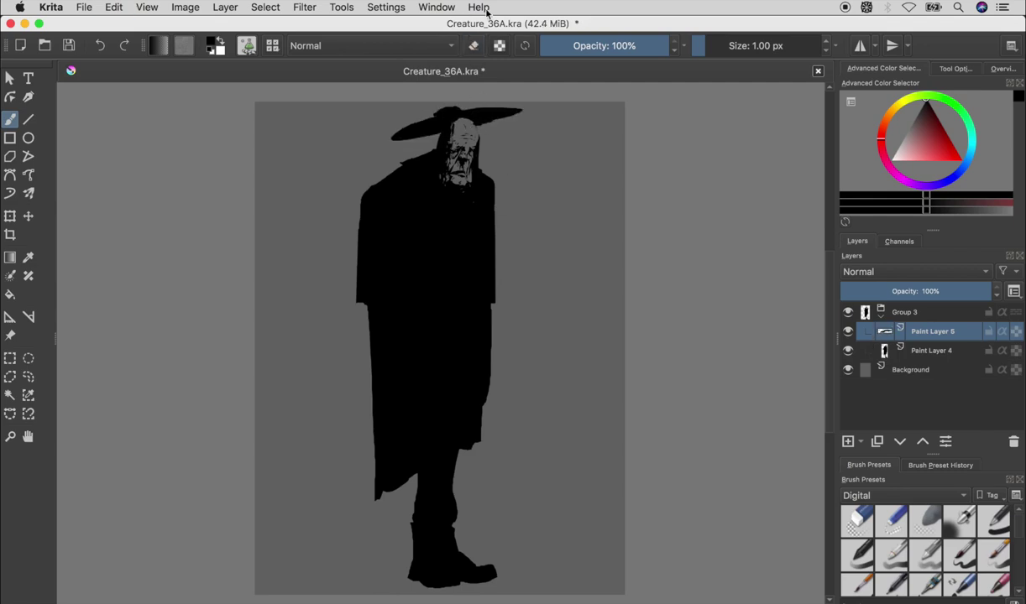
key(ctrl+z)
key(m)
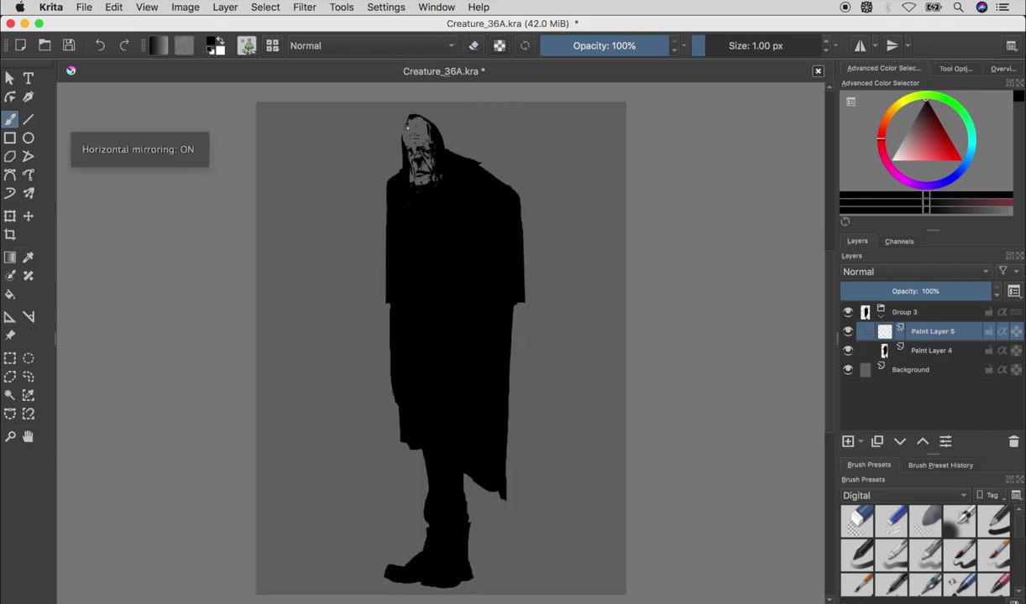
drag(350, 428, 307, 470)
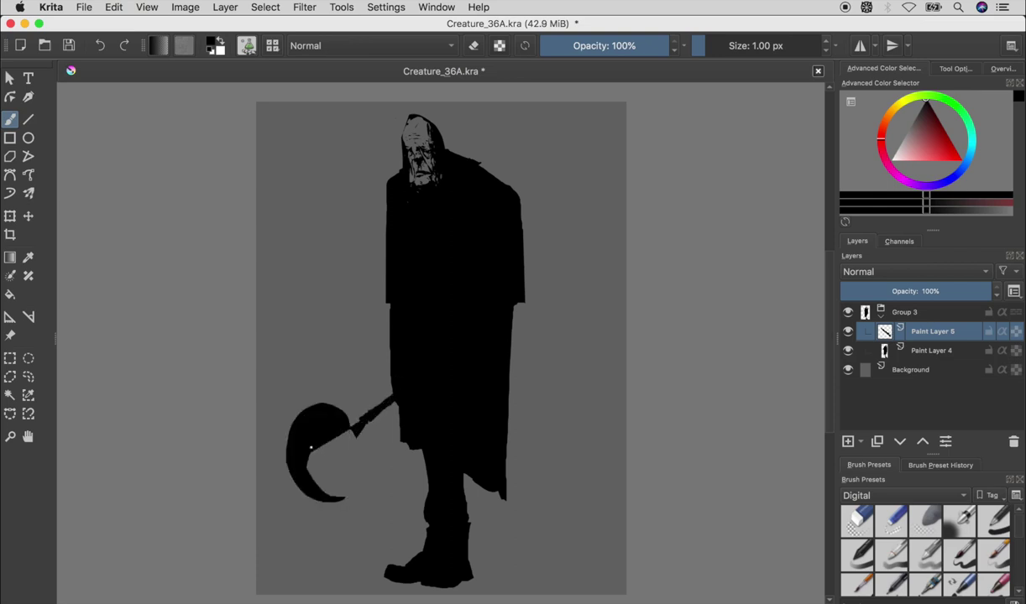
key(m)
- Mirror the sickle vertically, move it beside the coat near the handle, and save
key(t)
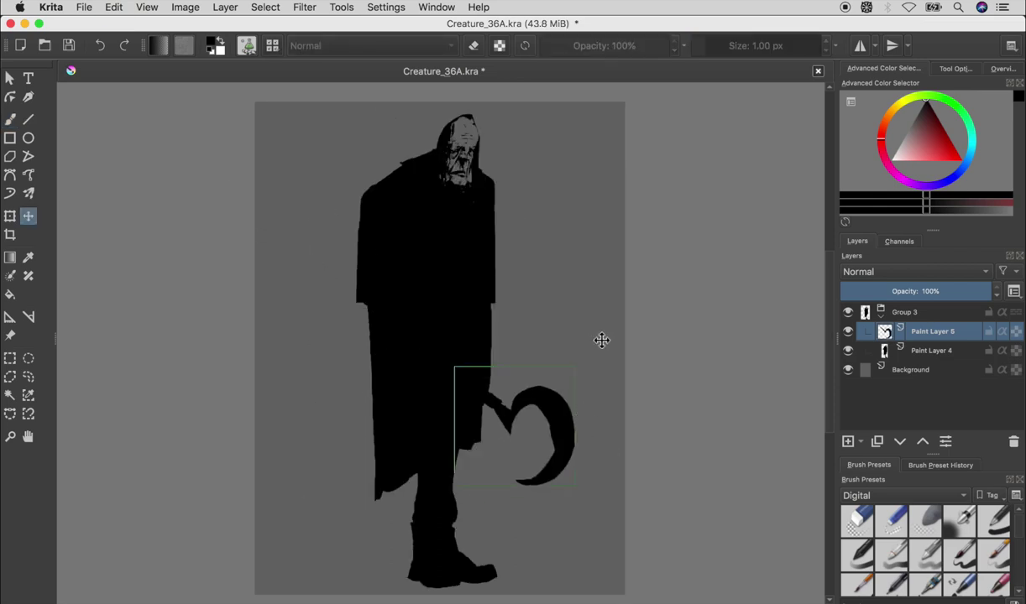
click(225, 7)
click(412, 162)
mouse_move(565, 291)
mouse_down()
mouse_move(565, 387)
mouse_move(554, 403)
mouse_up()
key(ctrl+t)
drag(588, 305, 563, 264)
key(Escape)
key(ctrl+s)
- On Paint Layer 4, touch up the gap between the legs and save
key(m)
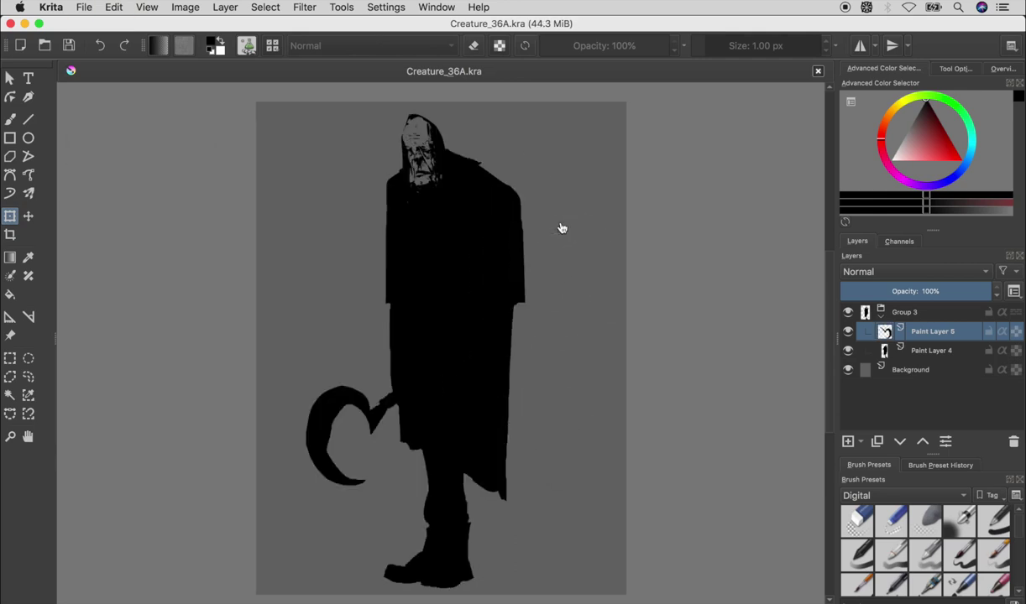
key(b)
key(Page_Down)
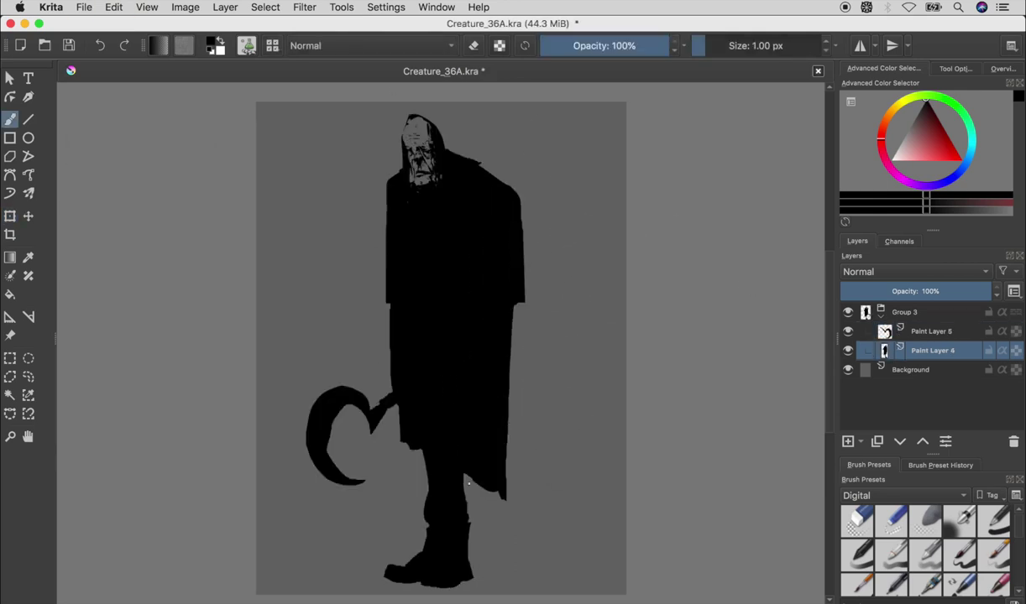
key(m)
key(e)
key(e)
drag(436, 475, 441, 520)
key(m)
key(m)
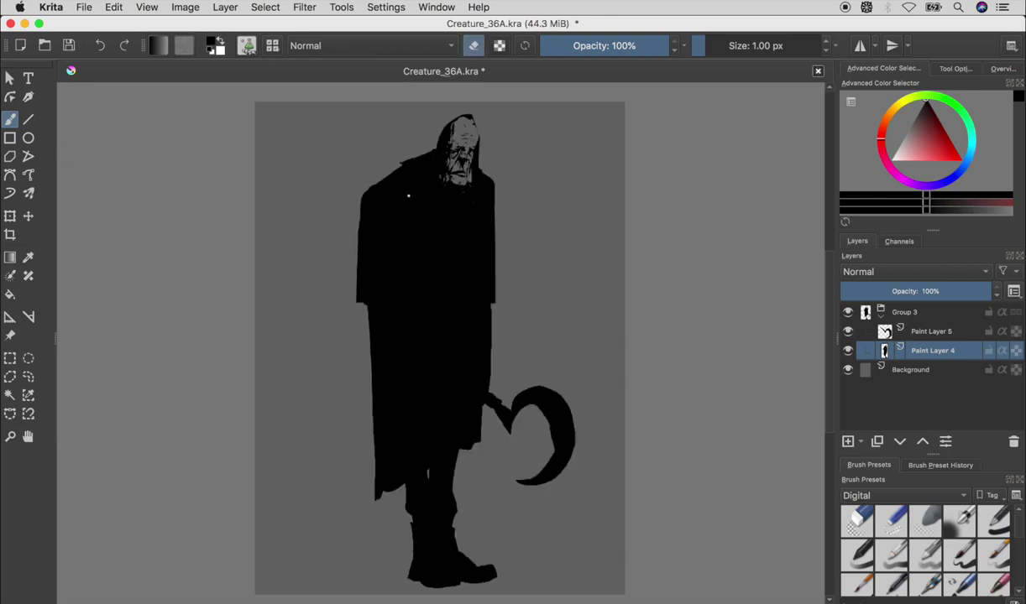
key(ctrl+s)
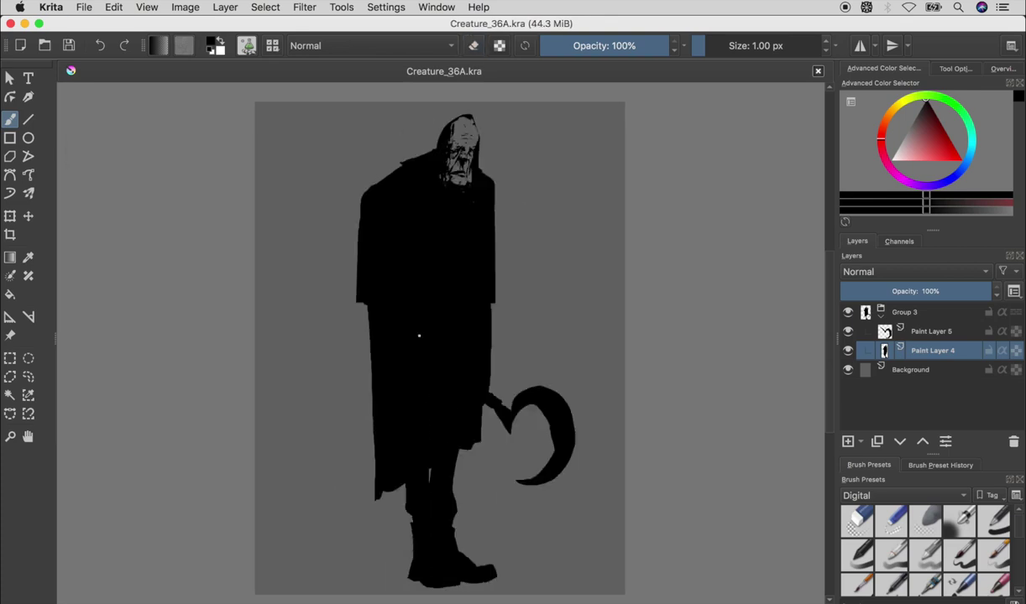
- Touch up the sickle blade's edge and undo the erase edits on the coat
drag(470, 369, 469, 332)
key(m)
key(e)
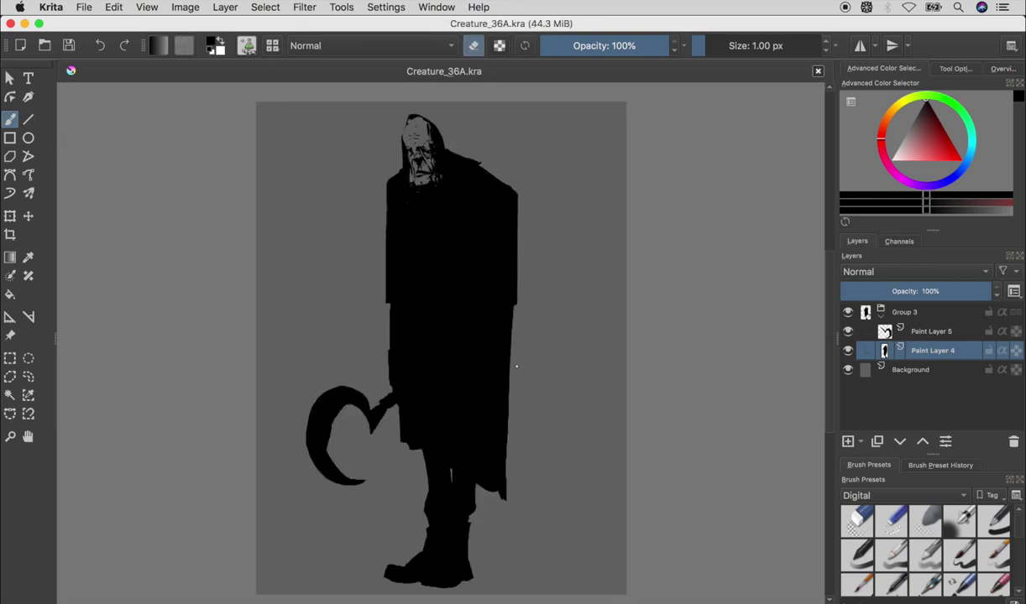
key(m)
key(e)
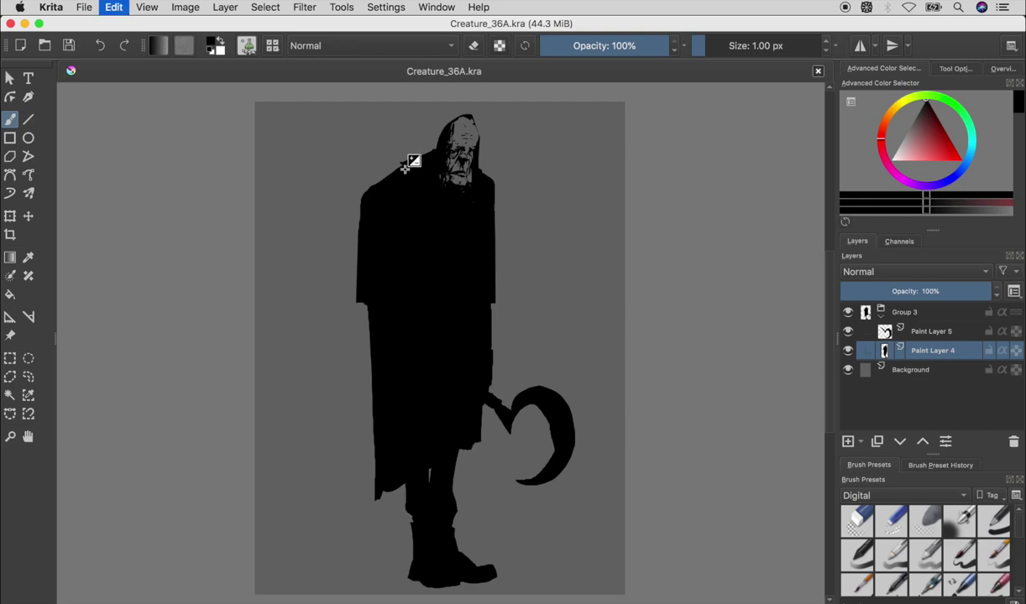
key(ctrl+z)
key(m)
- Undo stray edits and return to the figure's layer
key(m)
key(Page_Up)
key(e)
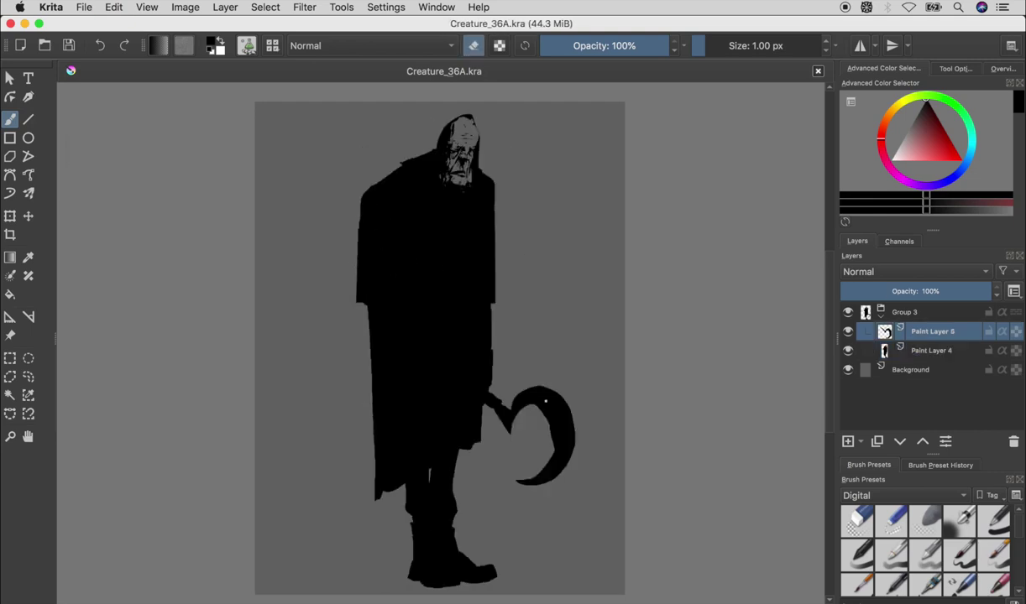
key(m)
key(ctrl+z)
key(e)
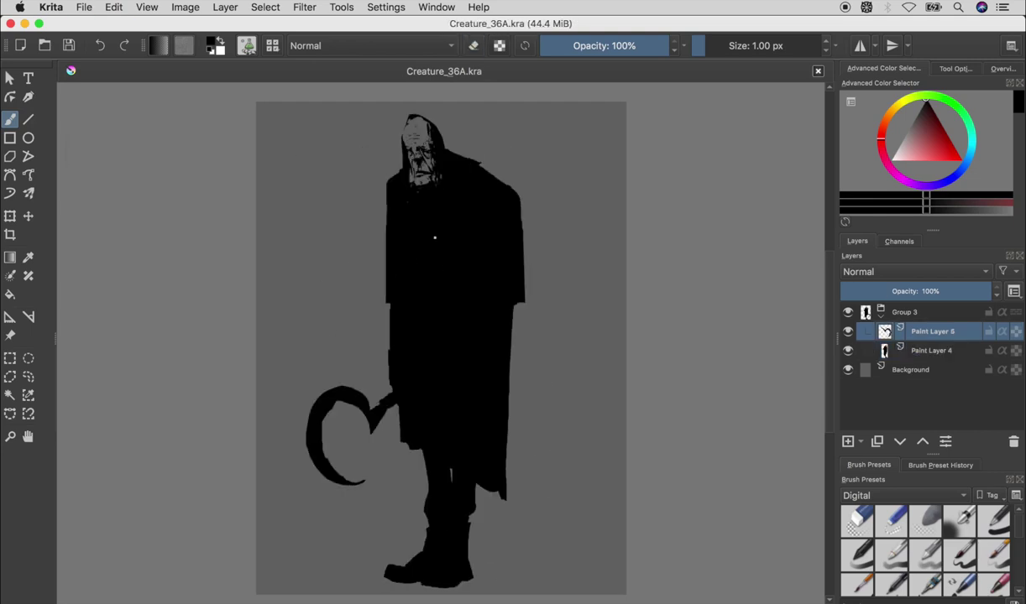
key(m)
key(Page_Down)
key(e)
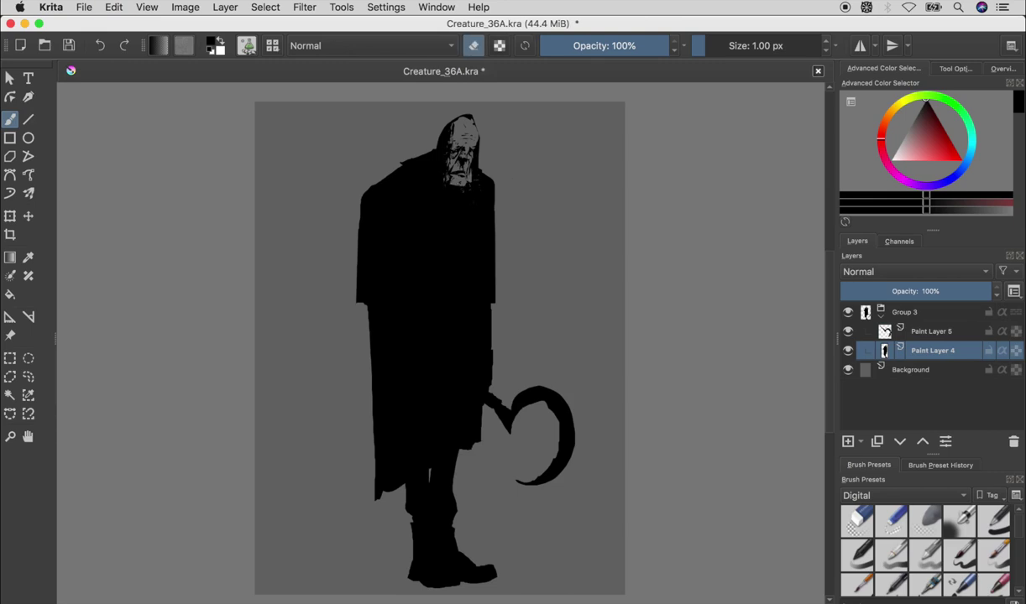
key(e)
key(m)
key(ctrl+z)
- Touch up the highlights on the head, trying and undoing hair strokes on top
drag(420, 126, 430, 139)
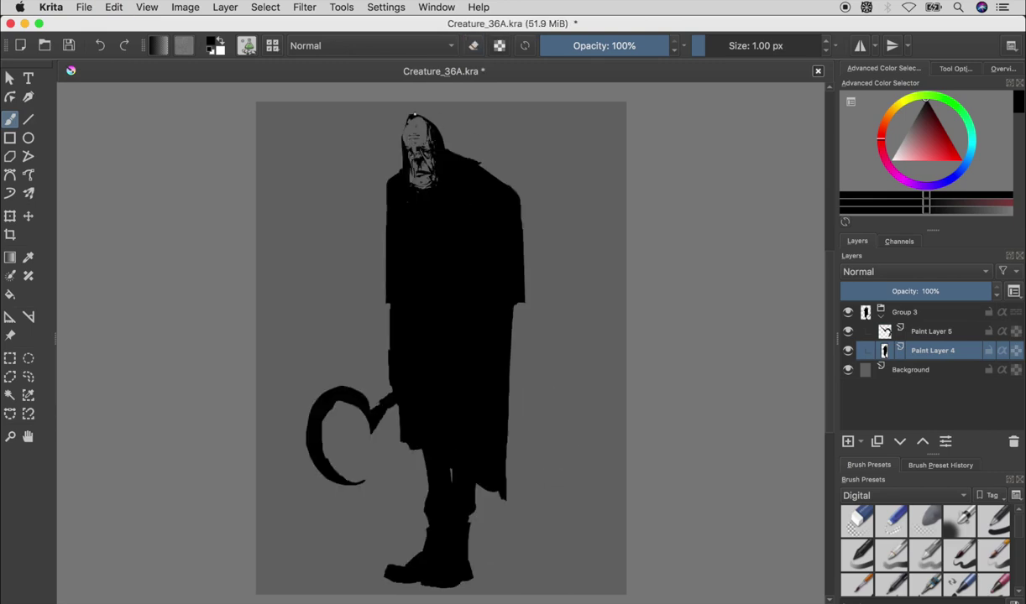
key(m)
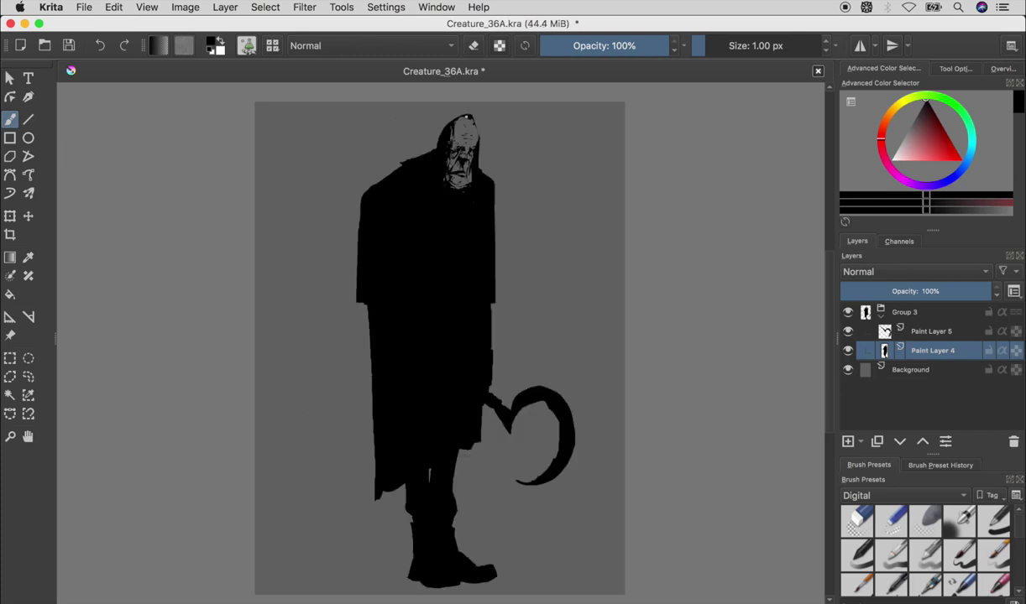
drag(446, 133, 483, 172)
key(e)
mouse_move(453, 111)
mouse_down()
mouse_move(437, 122)
mouse_move(451, 125)
mouse_up()
key(ctrl+z)
key(ctrl+z)
key(ctrl+z)
key(m)
key(m)
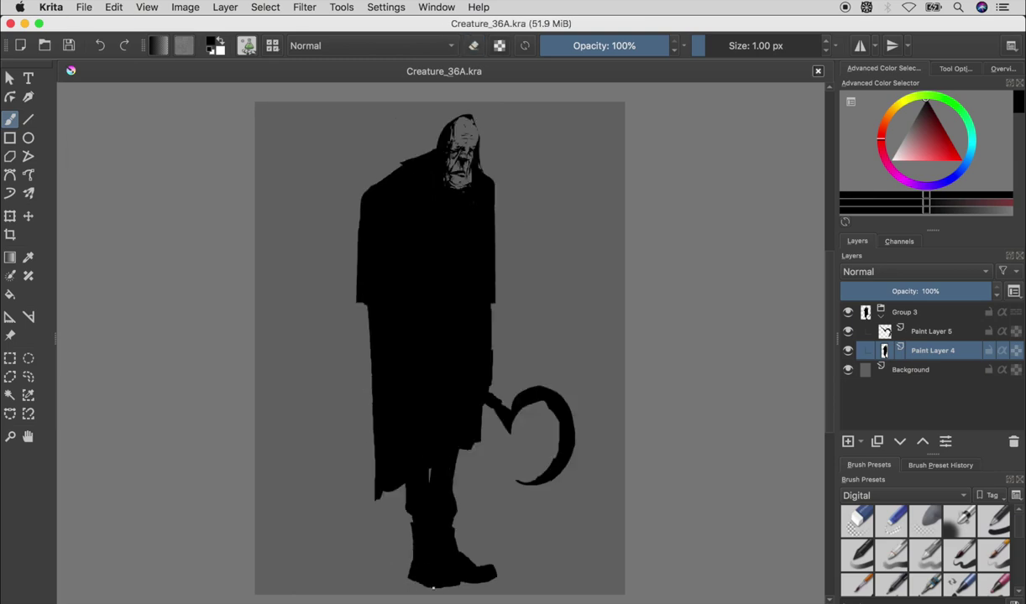
- Hide Paint Layer 5, save, and undo the stray eraser marks at the boot
click(435, 591)
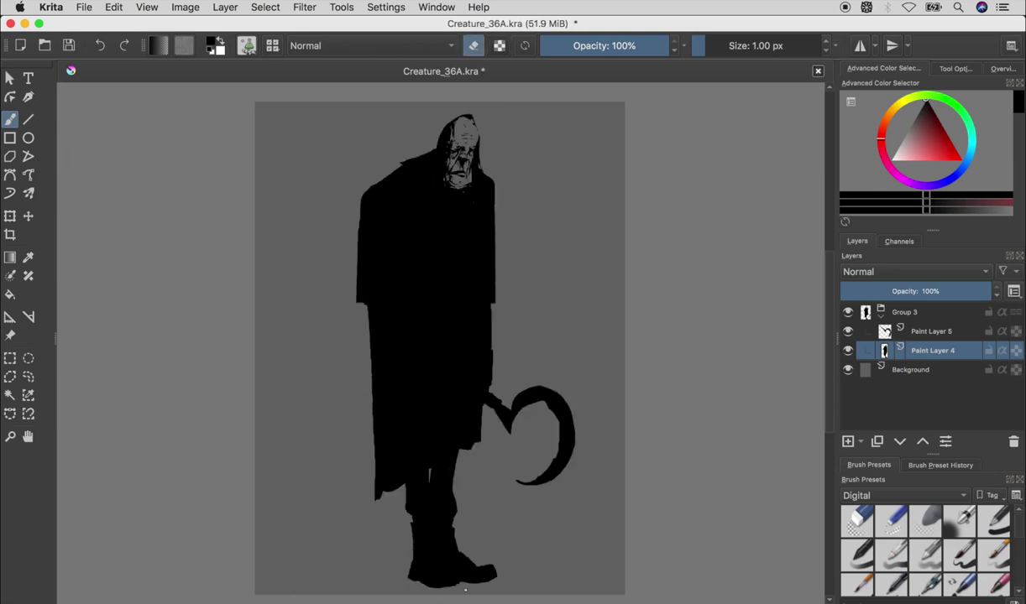
key(ctrl+s)
key(m)
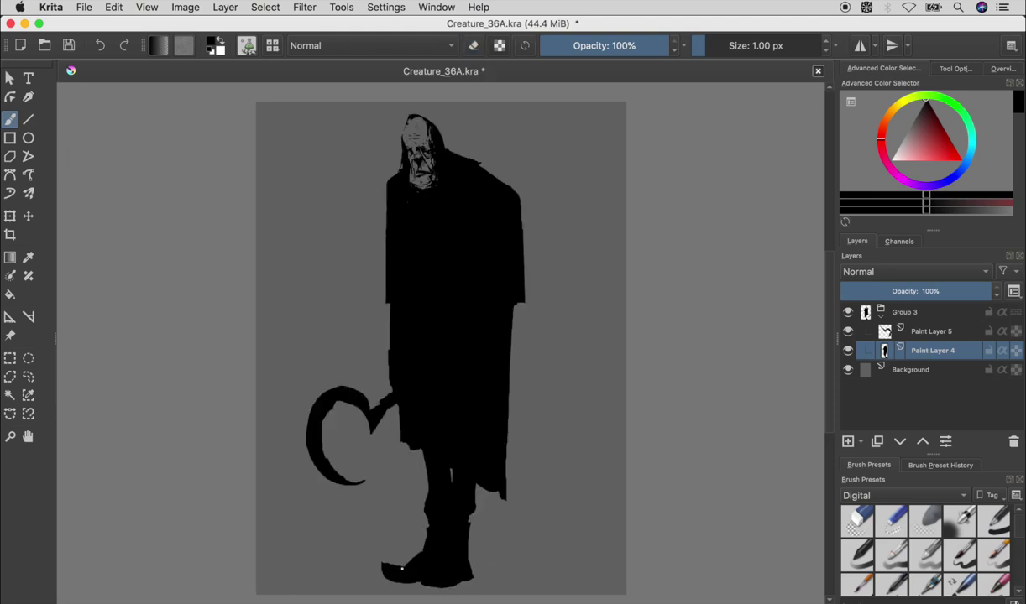
key(ctrl+z)
key(m)
key(e)
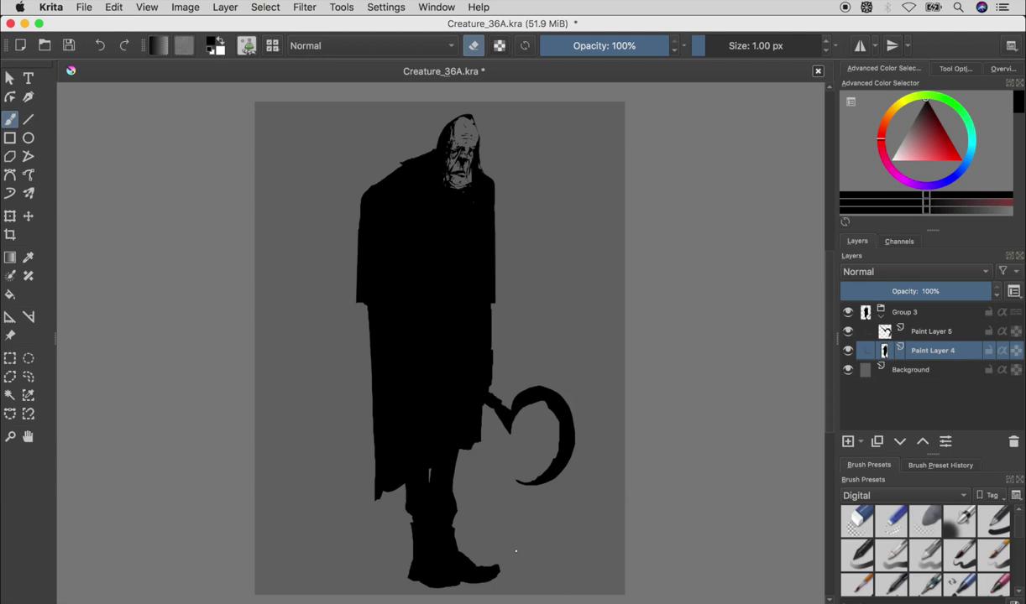
key(ctrl+z)
key(ctrl+z)
key(ctrl+z)
key(e)
key(ctrl+z)
key(ctrl+z)
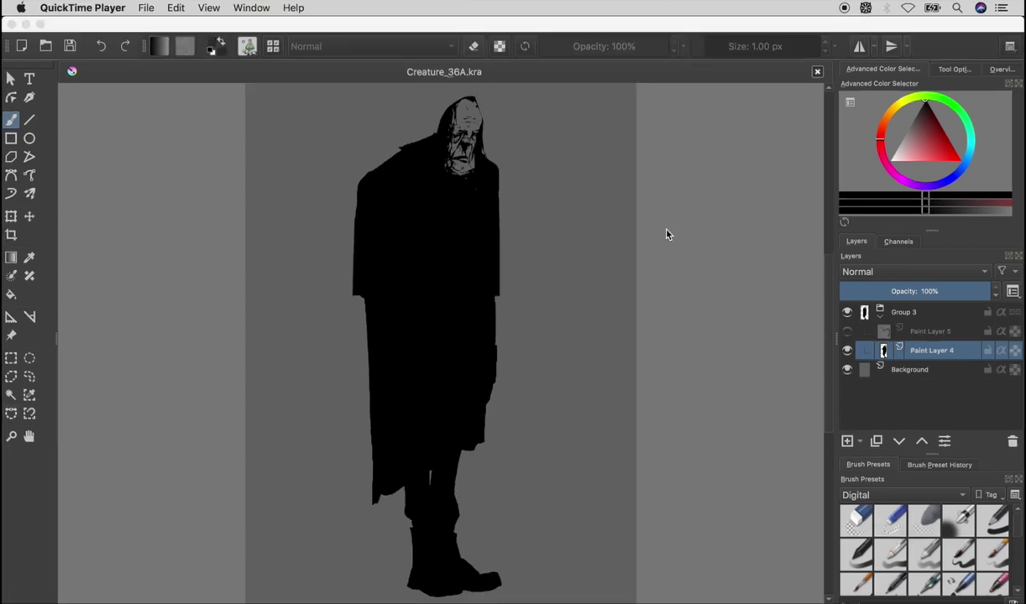
- Try thick black blade strokes on both sides of the figure, then undo them
click(665, 234)
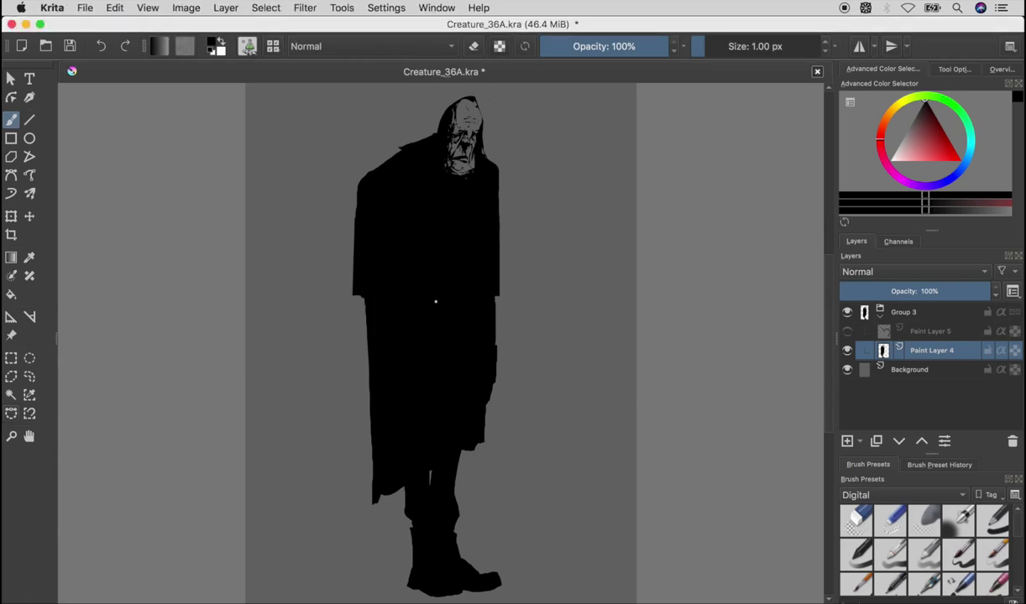
mouse_move(568, 333)
mouse_down()
mouse_move(500, 324)
mouse_move(574, 363)
mouse_up()
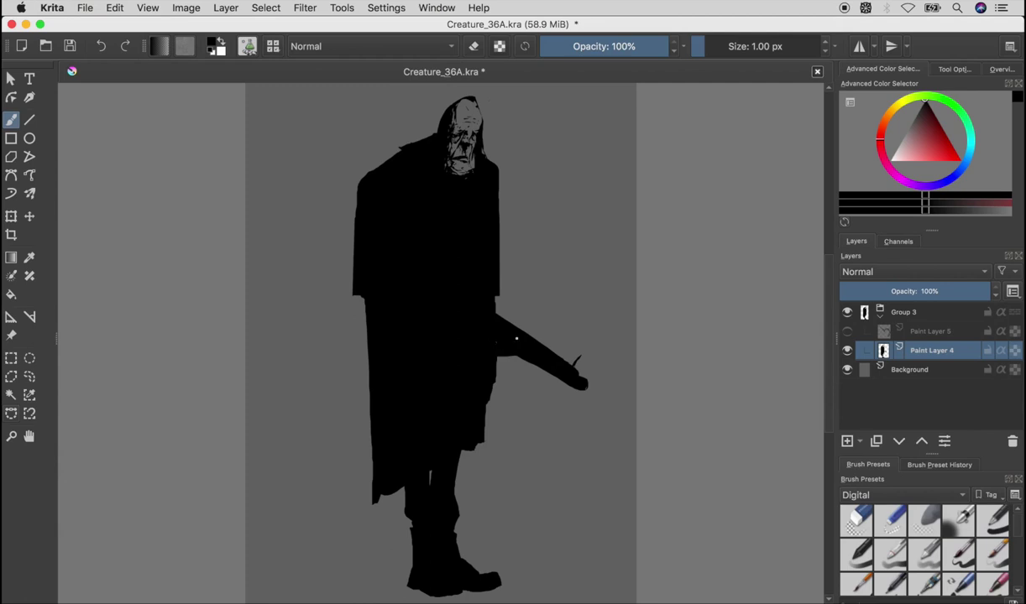
drag(356, 255, 256, 208)
key(ctrl+z)
key(ctrl+z)
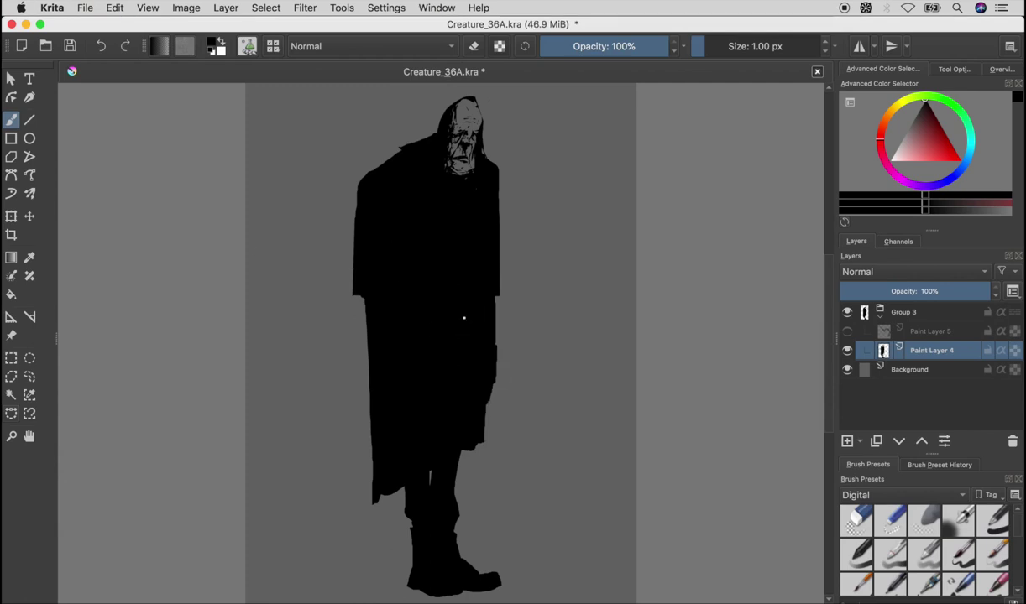
- Erase and widen a tall strip down the coat front, then freehand-select its interior
drag(443, 181, 432, 411)
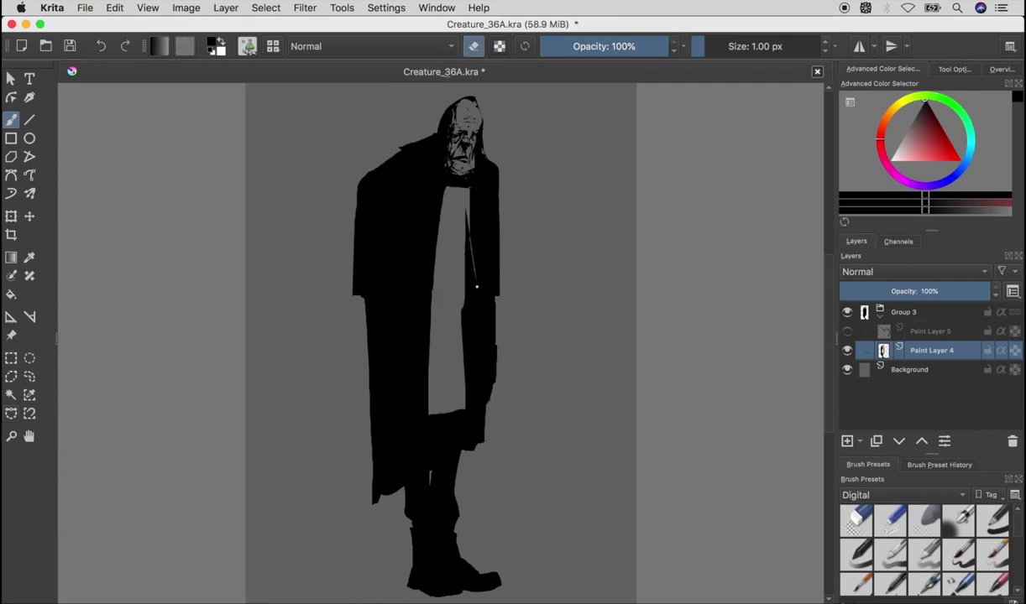
drag(462, 328, 444, 195)
key(e)
key(m)
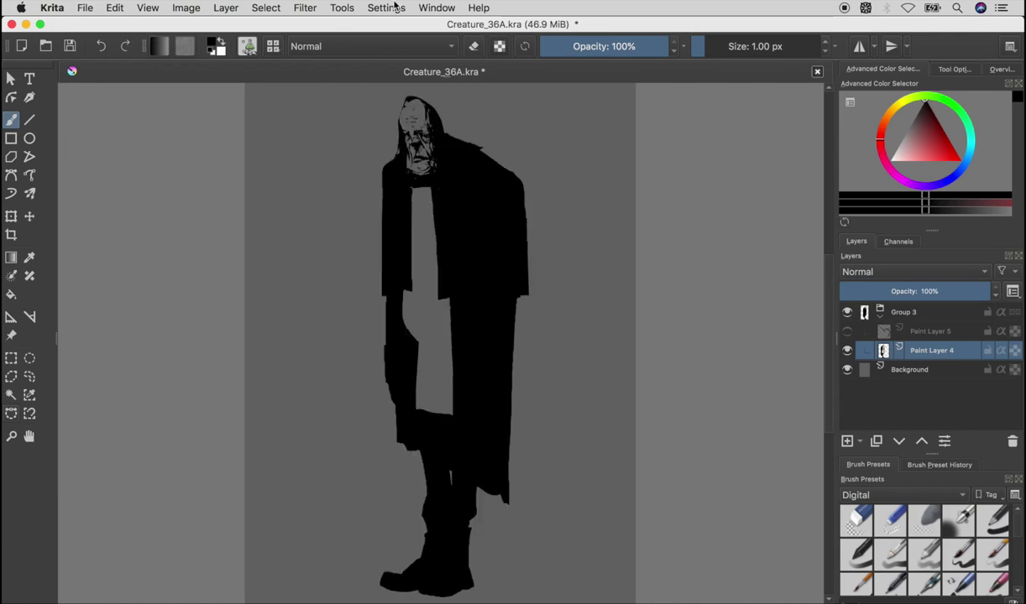
key(e)
drag(403, 298, 405, 377)
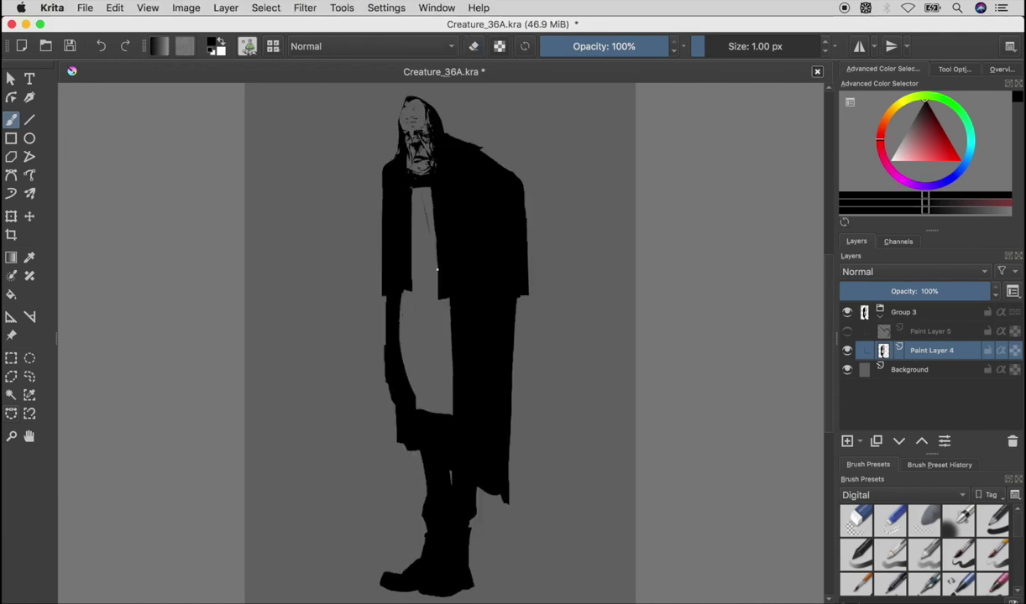
key(m)
key(ctrl+f)
drag(409, 225, 485, 270)
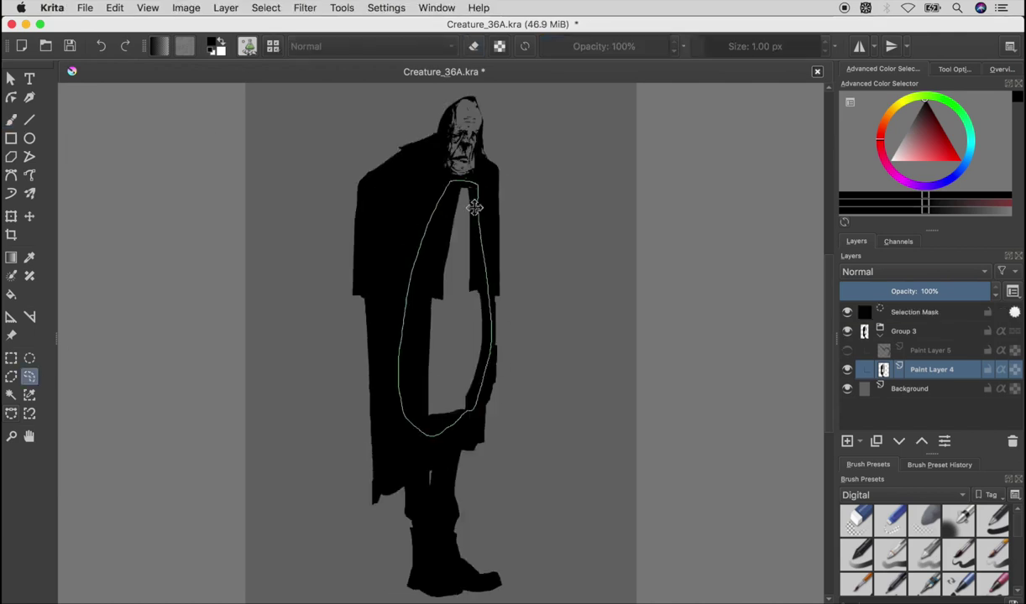
- Clear the selected opening to grey and paint a thick black belt across the gap
key(Delete)
key(ctrl+shift+a)
key(b)
mouse_move(444, 172)
mouse_down()
mouse_move(475, 288)
mouse_move(443, 419)
mouse_up()
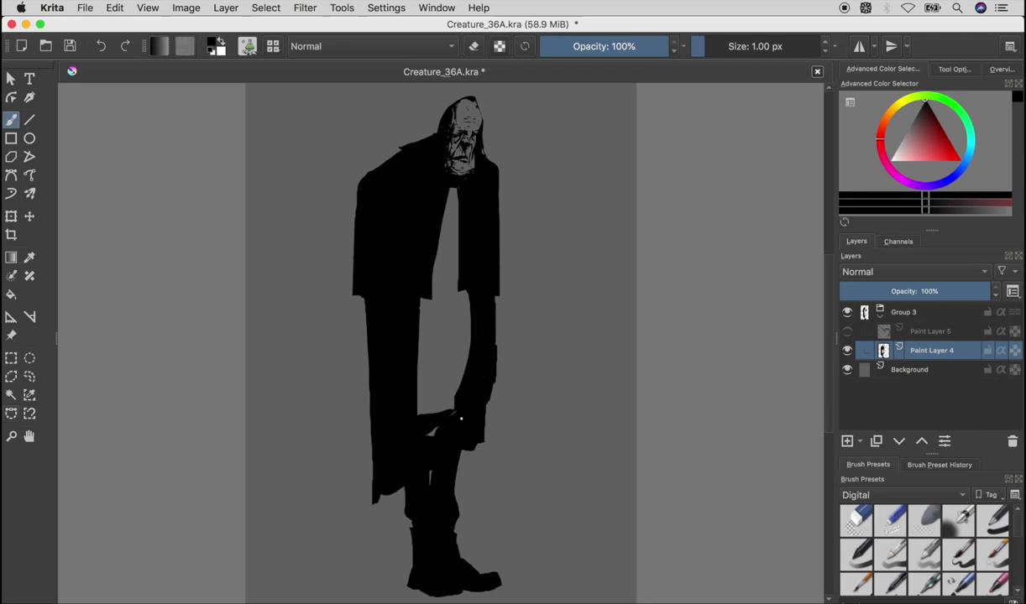
drag(445, 246, 453, 180)
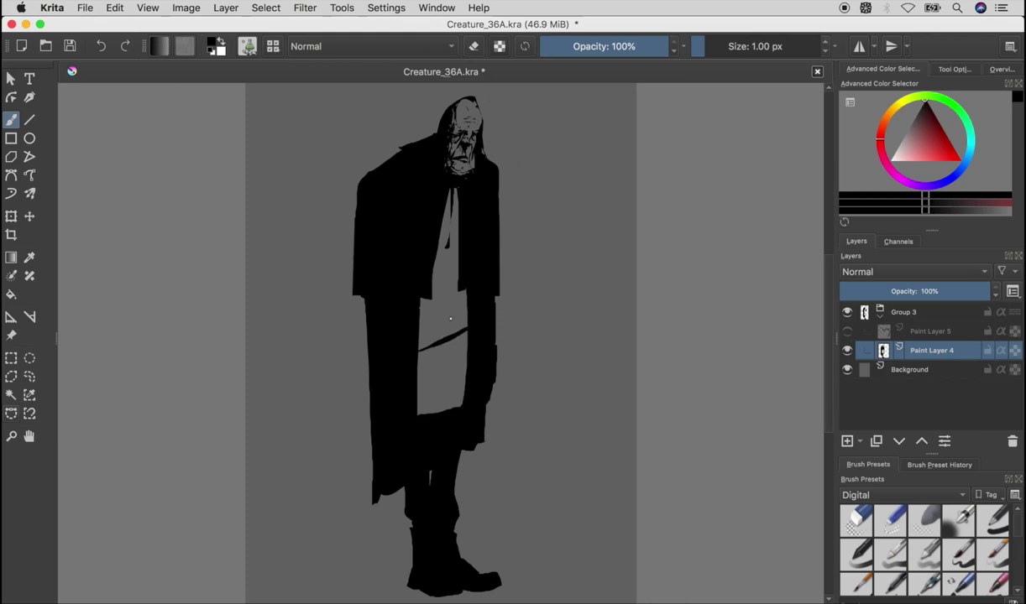
drag(468, 329, 409, 306)
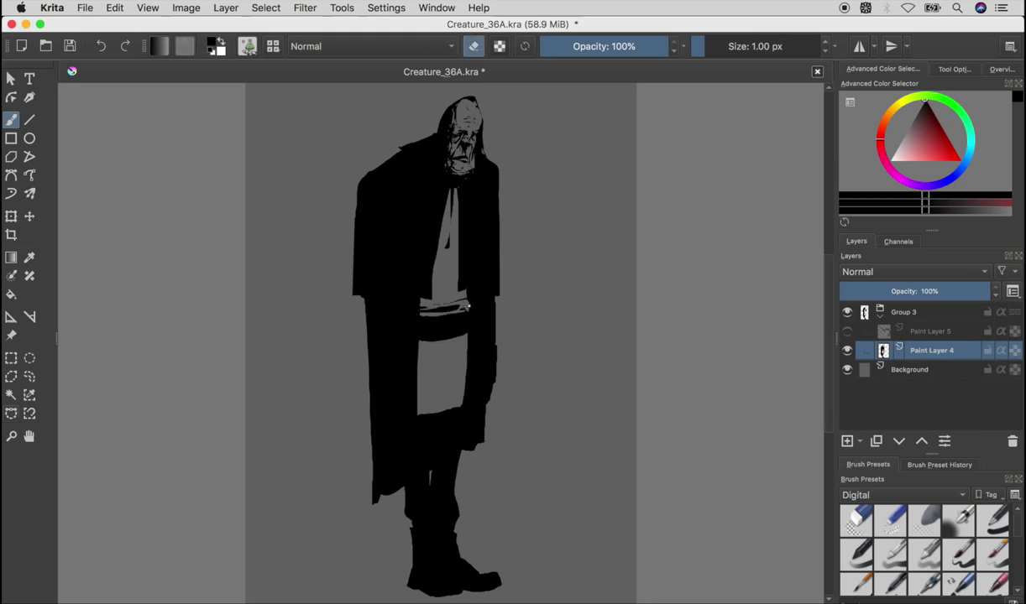
- Undo the stray marks and thin shirt stroke near the belt, then save
key(e)
key(ctrl+z)
key(e)
key(e)
key(e)
key(e)
key(m)
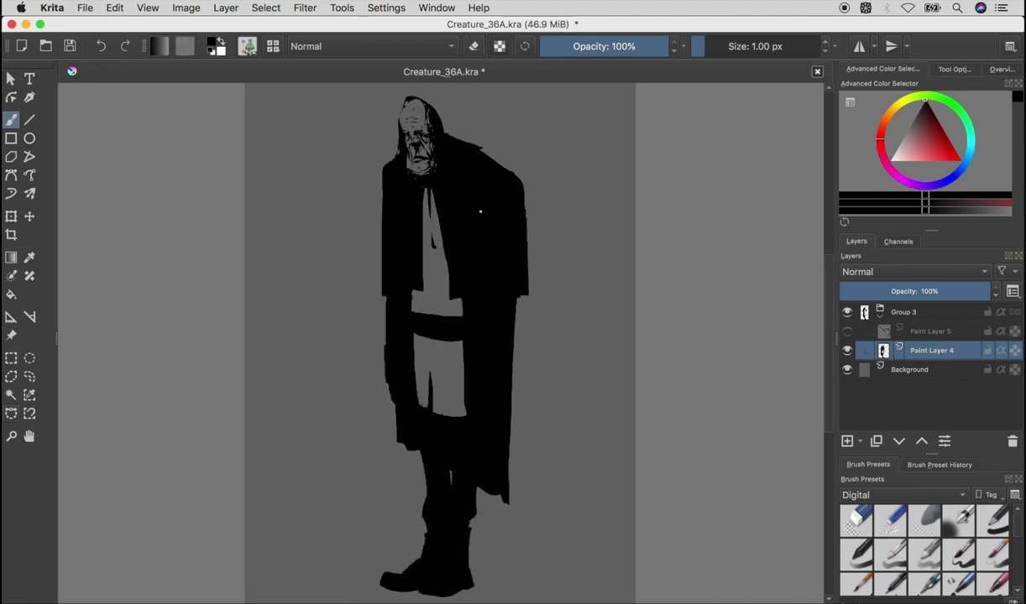
key(m)
key(e)
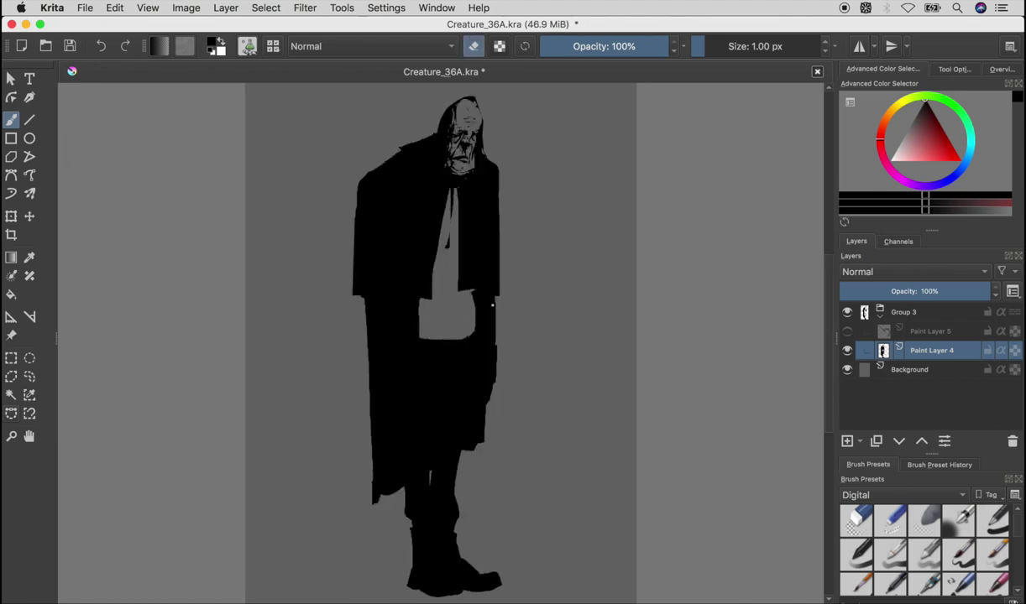
key(m)
key(ctrl+z)
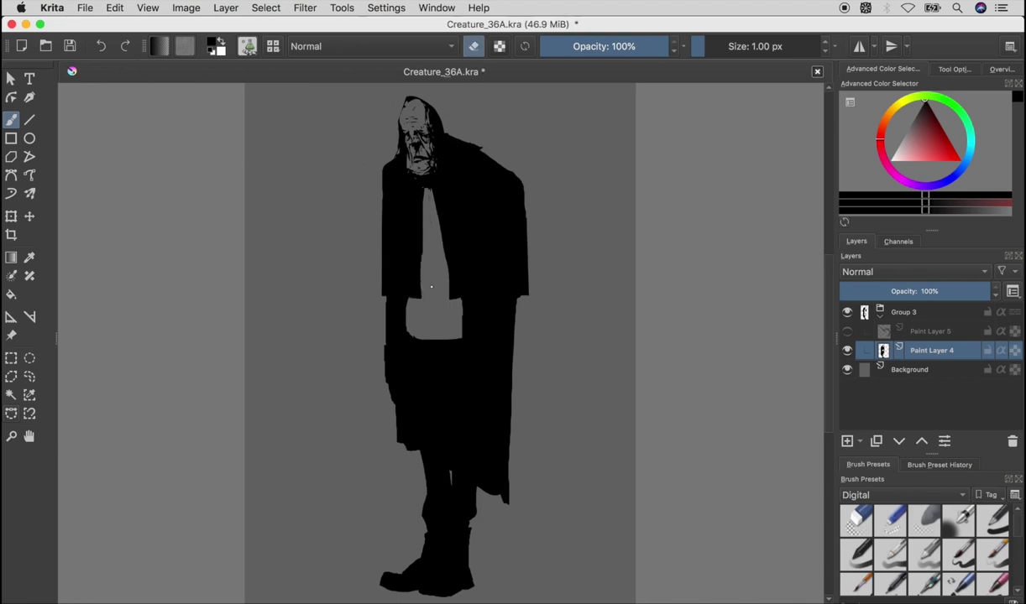
key(e)
key(ctrl+z)
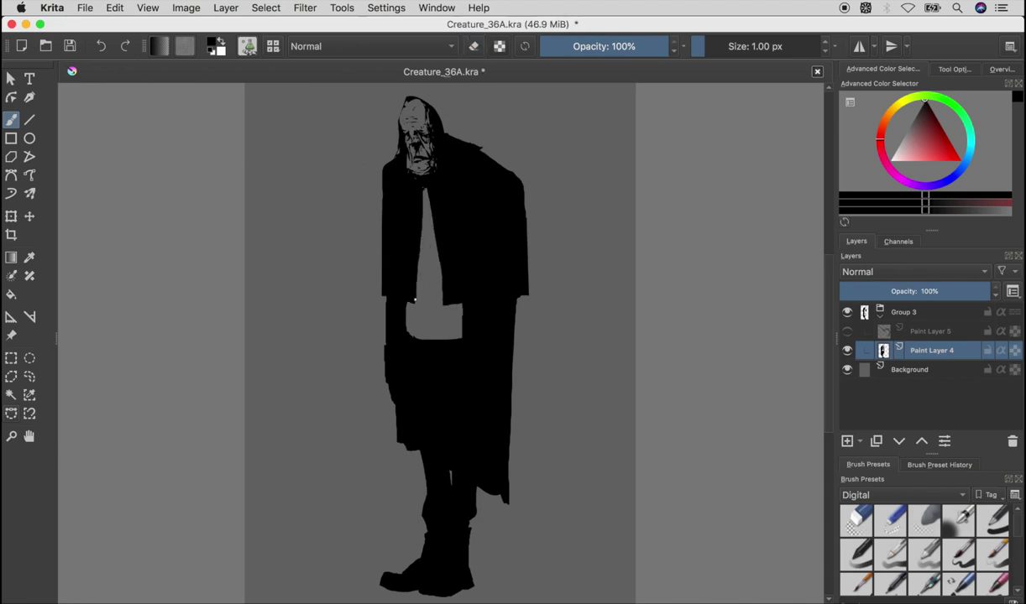
key(m)
key(ctrl+s)
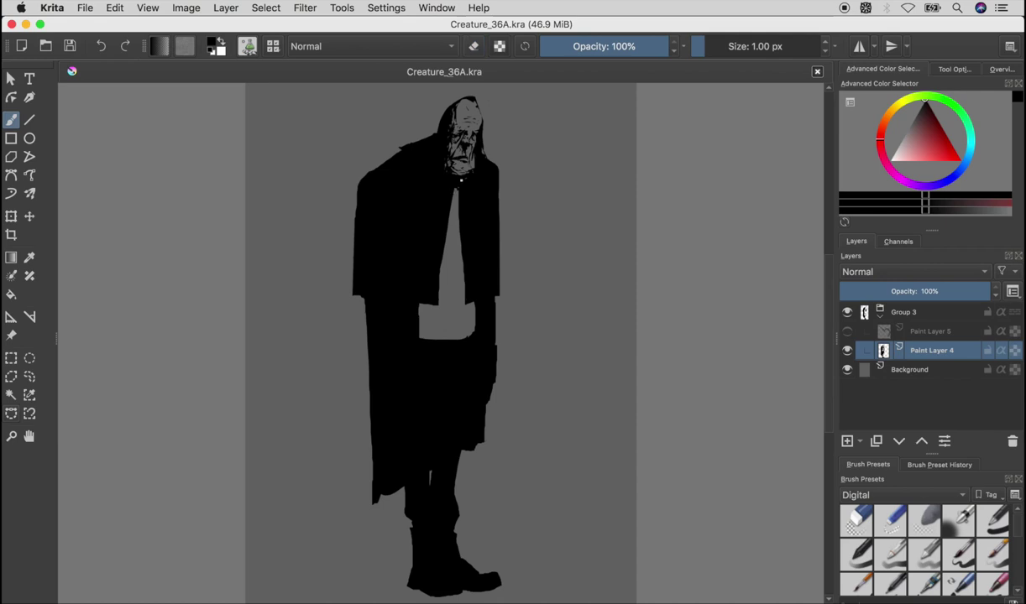
- Try thin dark lines and buttons down the shirt, then undo them all
drag(452, 242, 458, 194)
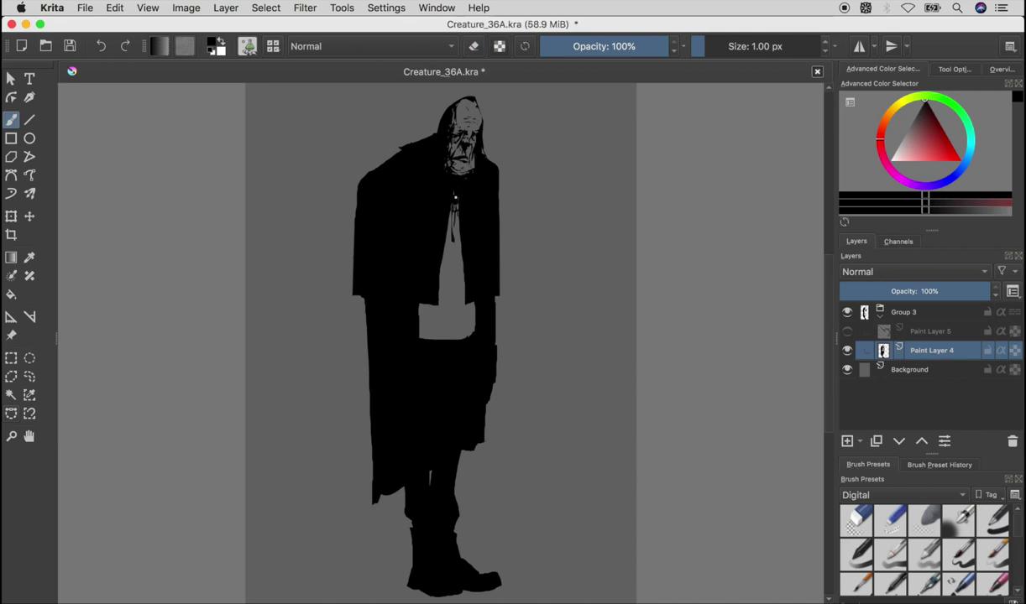
key(ctrl+z)
drag(452, 247, 452, 294)
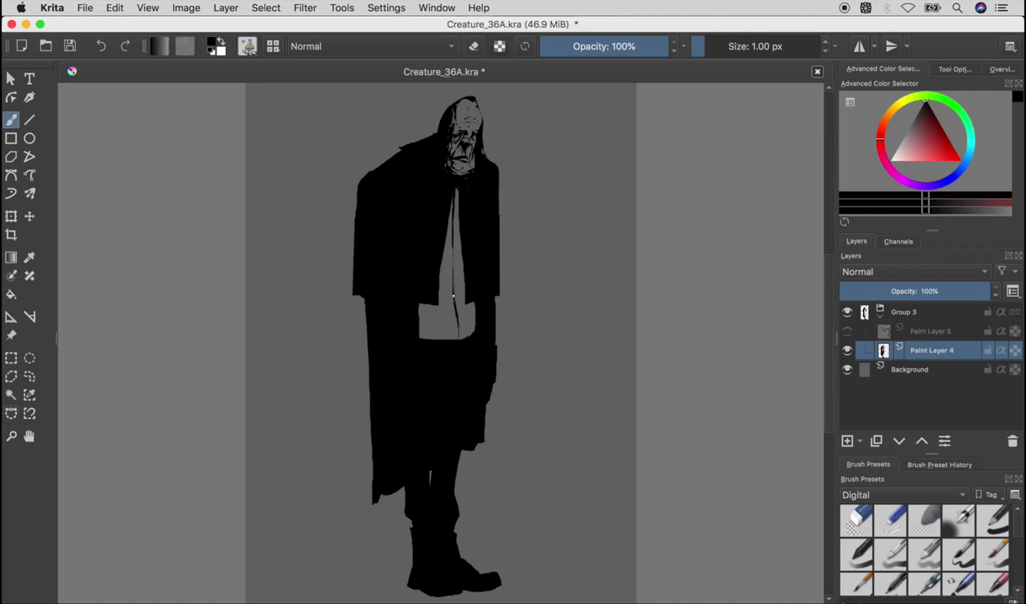
key(ctrl+z)
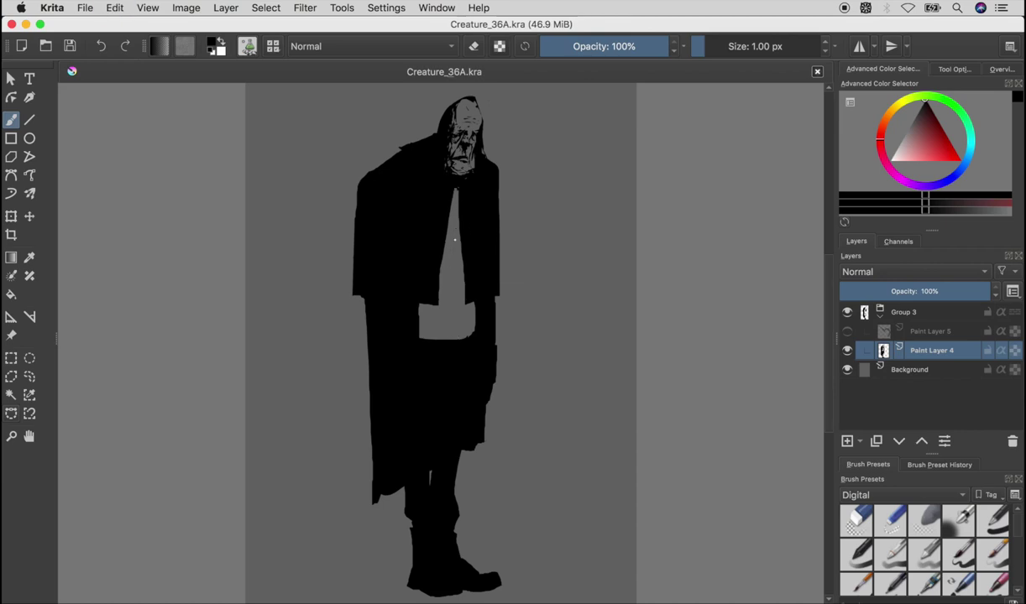
key(ctrl+z)
key(Insert)
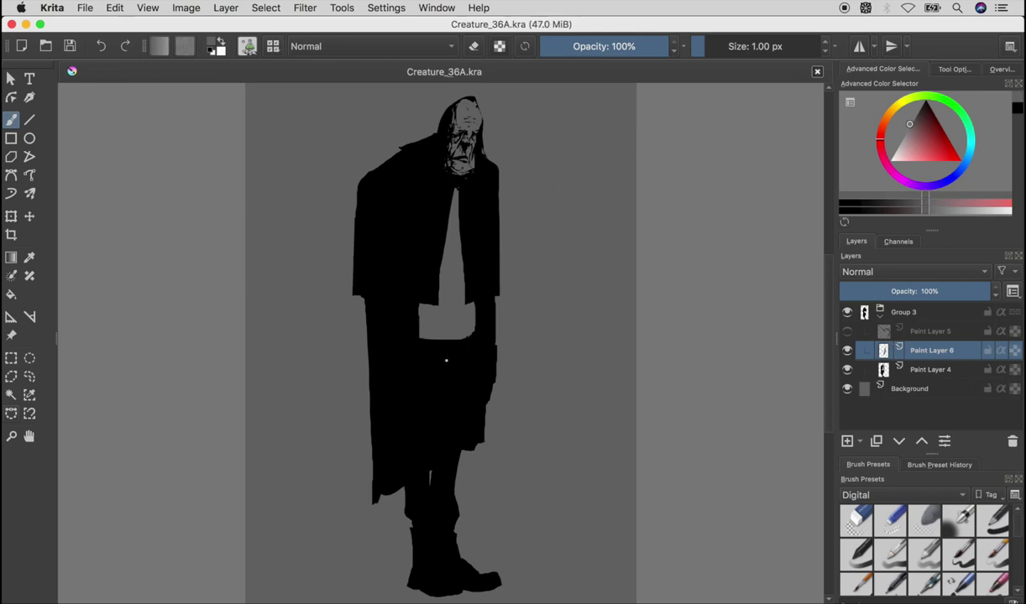
- On Paint Layer 6, fill the leg gap and paint a pale hand on the lower left coat
drag(447, 366, 489, 388)
drag(386, 387, 405, 413)
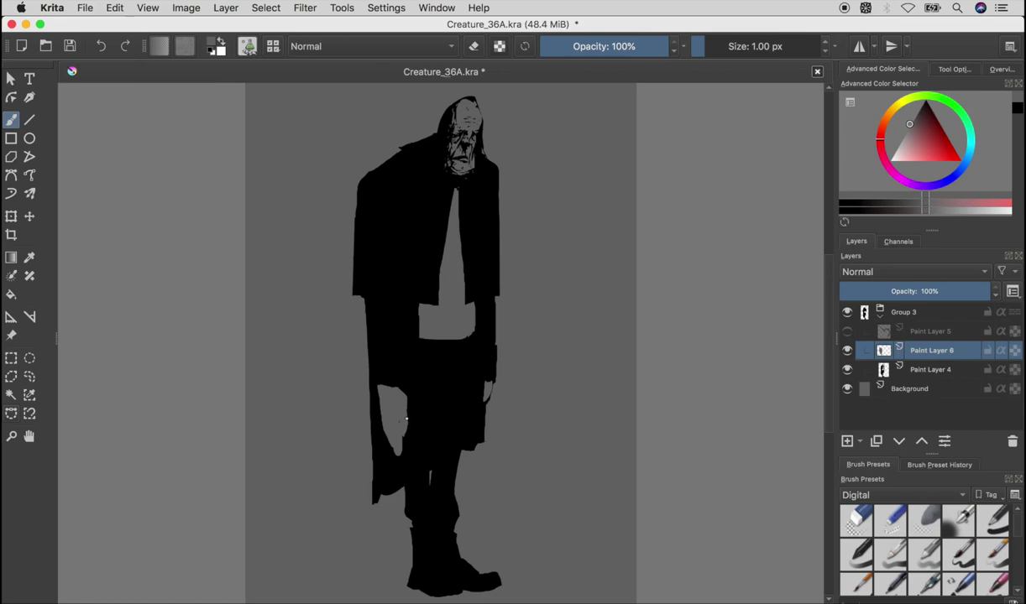
key(m)
key(e)
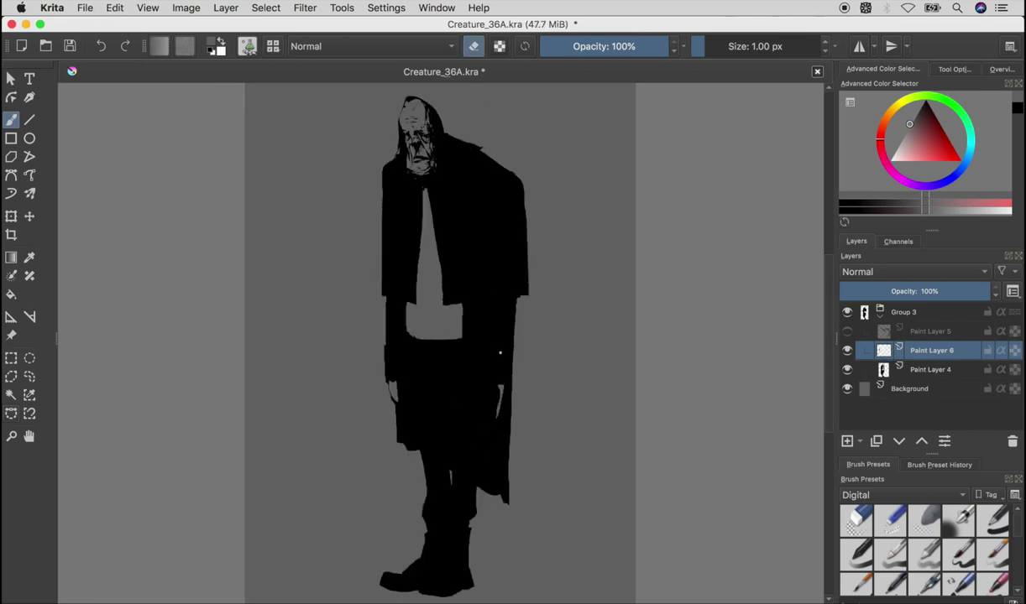
key(m)
key(plus)
key(Page_Down)
- Set the ink to black and undo or redo face strokes while zooming in on the head
key(d)
key(e)
key(e)
key(e)
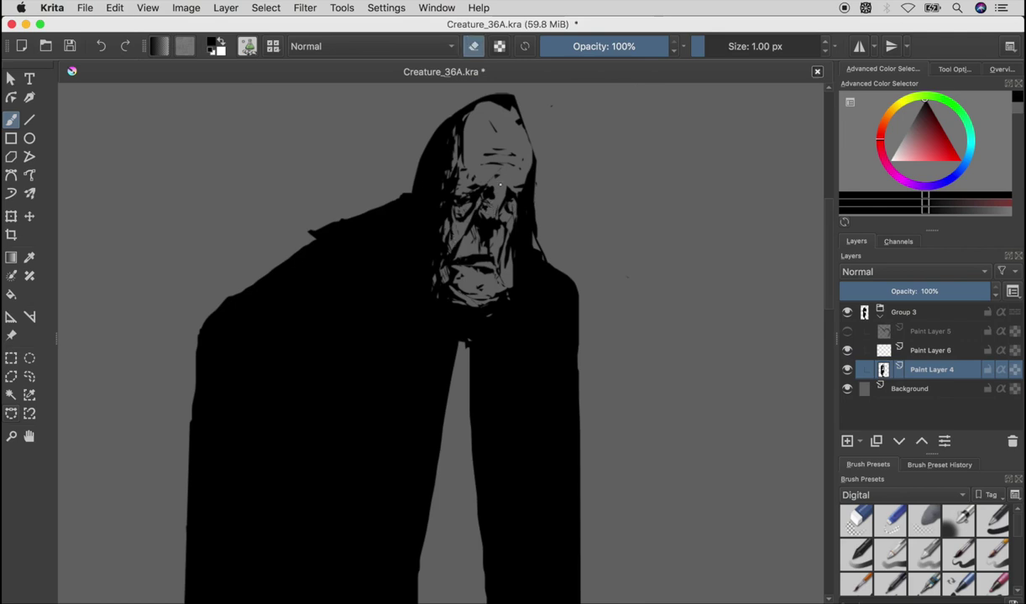
key(minus)
key(plus)
key(ctrl+z)
key(e)
key(ctrl+z)
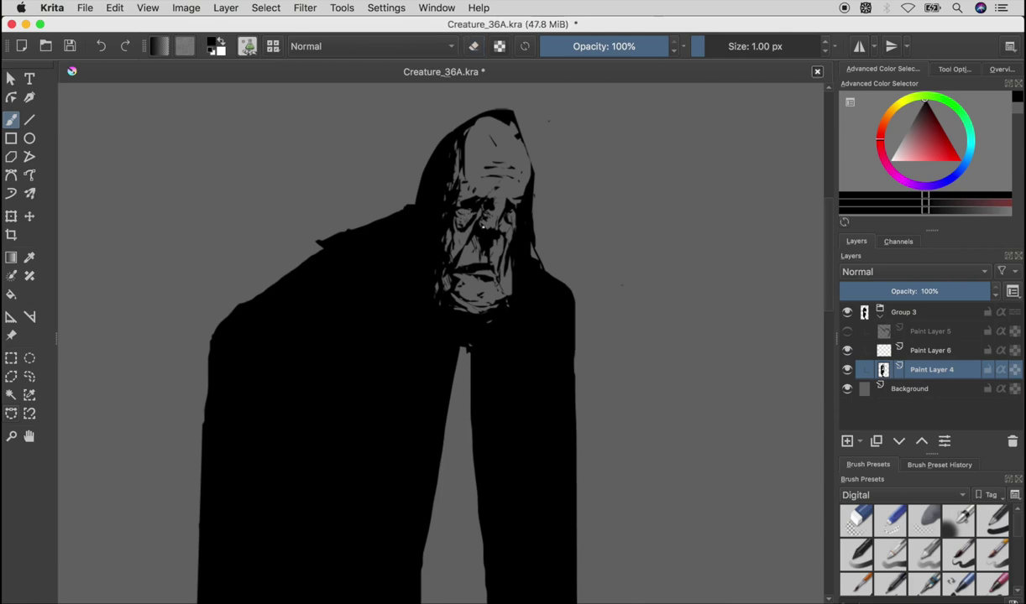
key(ctrl+z)
key(ctrl+z)
key(ctrl+shift+z)
- Touch up a face stroke, checking it in mirrored view and undoing it
key(ctrl+z)
key(m)
key(e)
key(m)
key(m)
key(e)
key(e)
mouse_move(480, 222)
mouse_down()
mouse_move(480, 245)
mouse_move(480, 225)
mouse_up()
key(e)
key(ctrl+z)
- Erase a small mark on the face, then try and undo a dab near the chin
key(e)
key(e)
key(e)
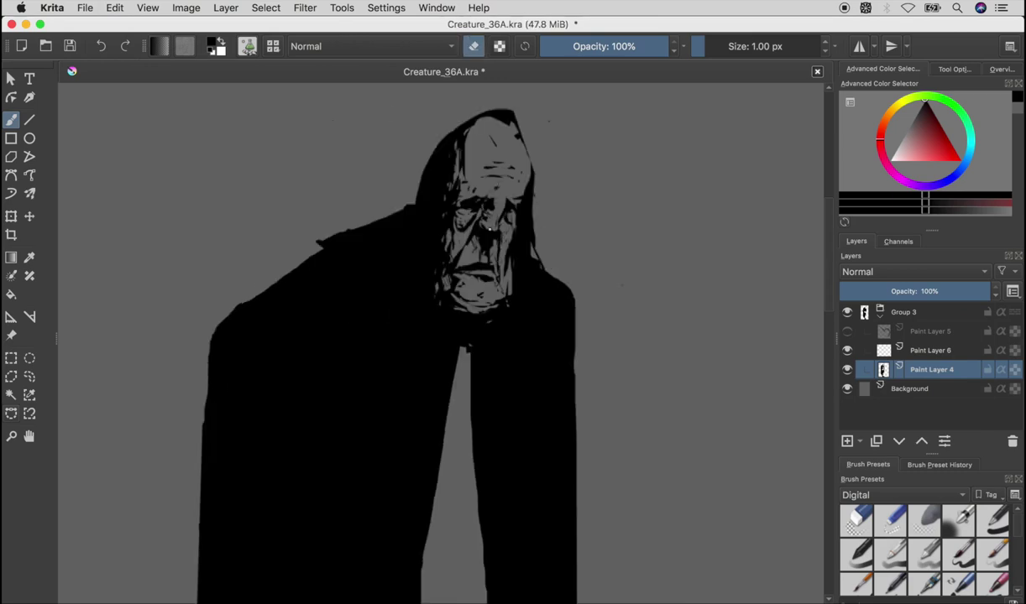
key(e)
key(m)
drag(387, 220, 387, 211)
key(e)
key(ctrl+z)
key(m)
click(451, 308)
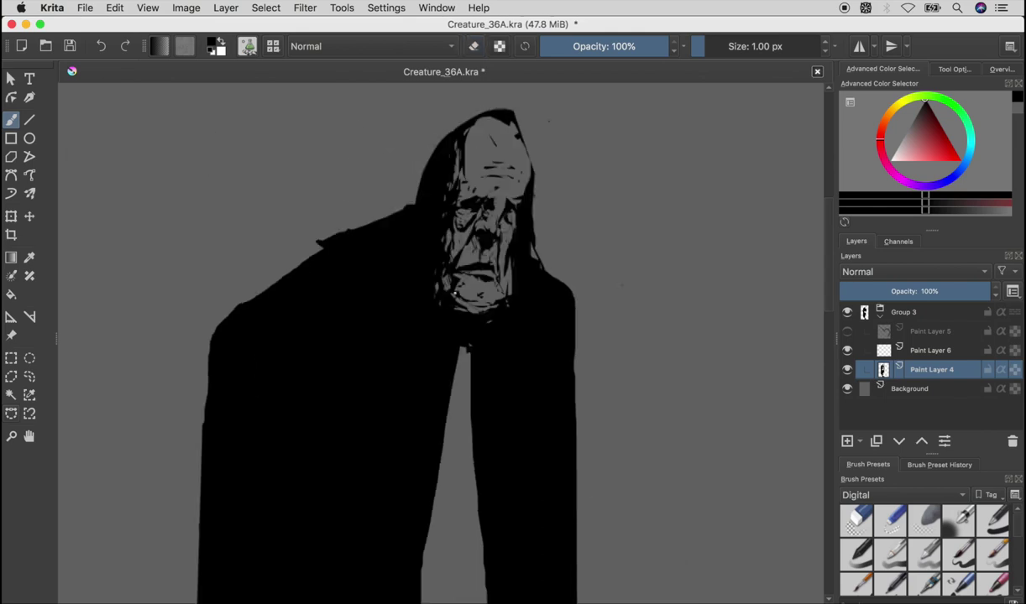
key(ctrl+z)
- Darken the old man's left eye socket, then undo it and check the face mirrored
key(minus)
key(minus)
key(equal)
key(equal)
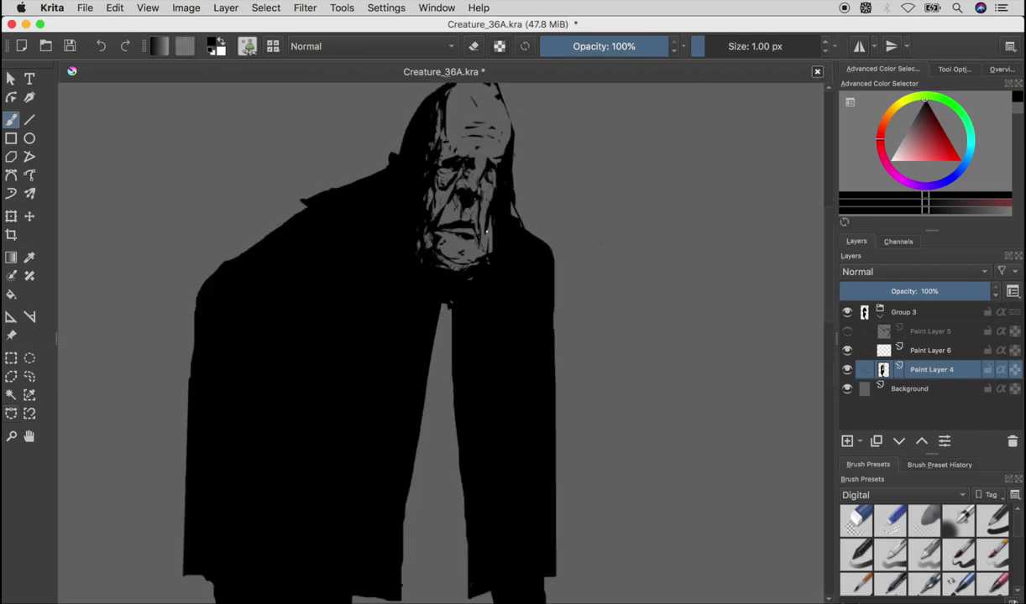
drag(447, 163, 453, 161)
key(ctrl+z)
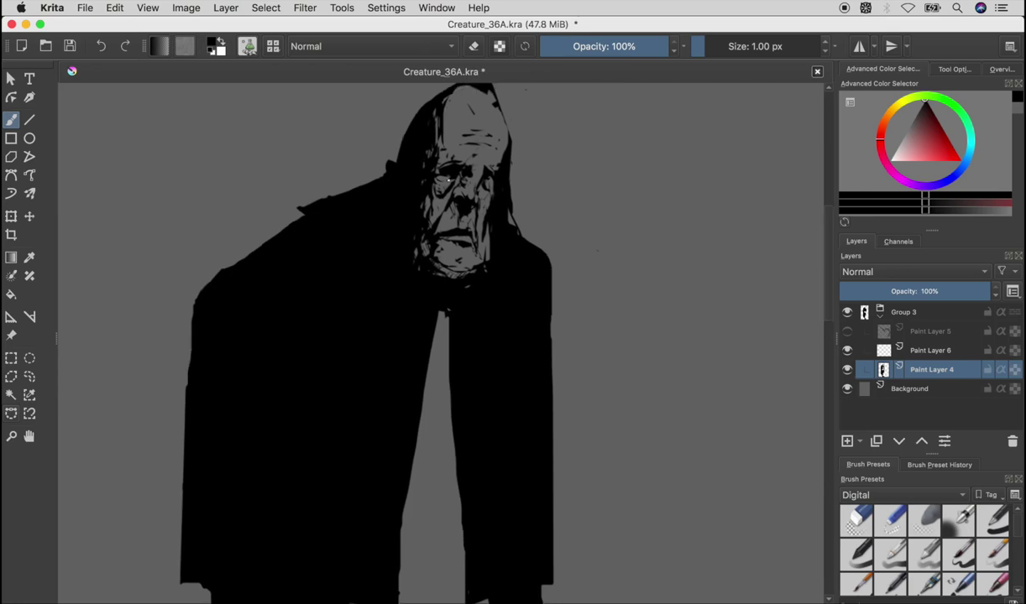
key(e)
key(m)
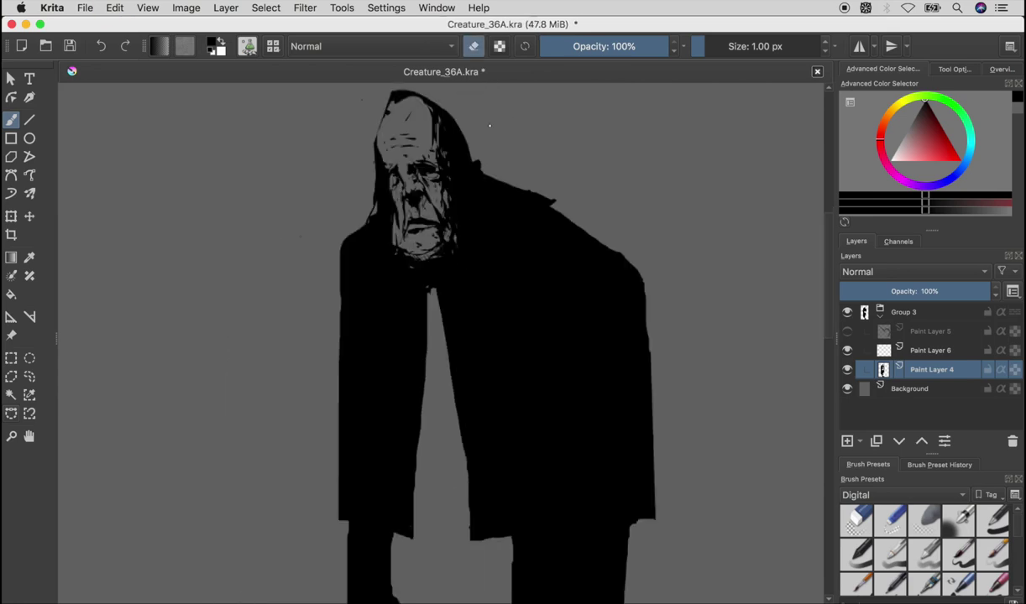
key(m)
key(e)
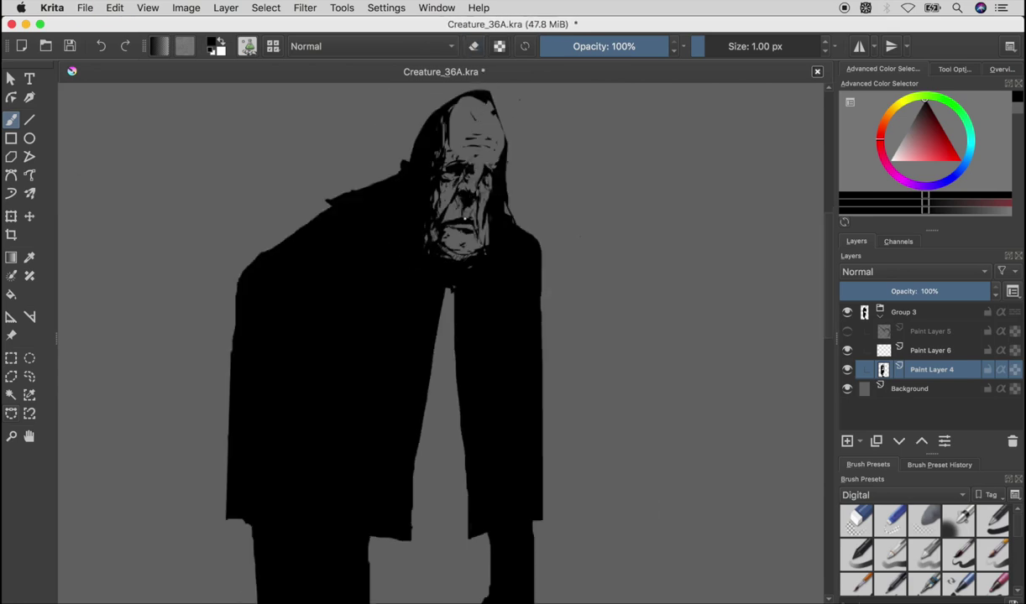
- Refine the facial wrinkles in black ink, checking mirrored, then save and zoom out
key(e)
key(e)
key(m)
key(e)
key(m)
key(e)
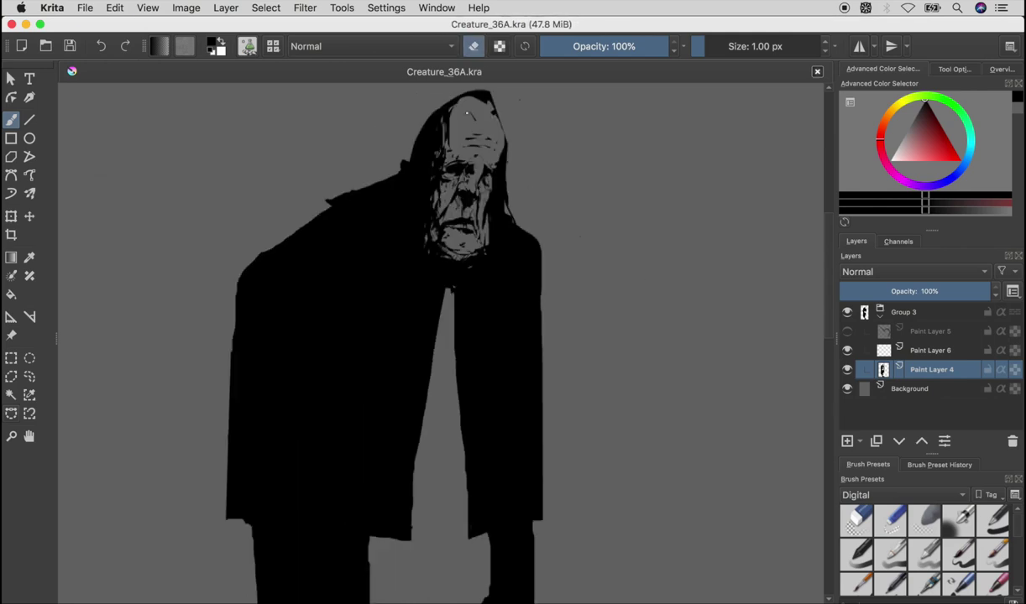
key(ctrl+z)
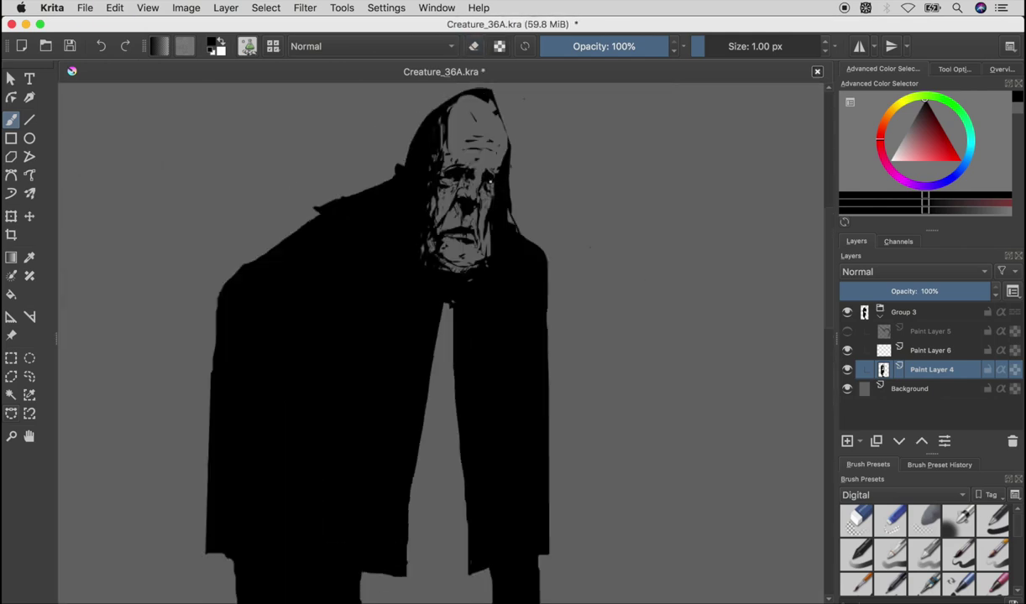
key(m)
key(e)
key(m)
key(e)
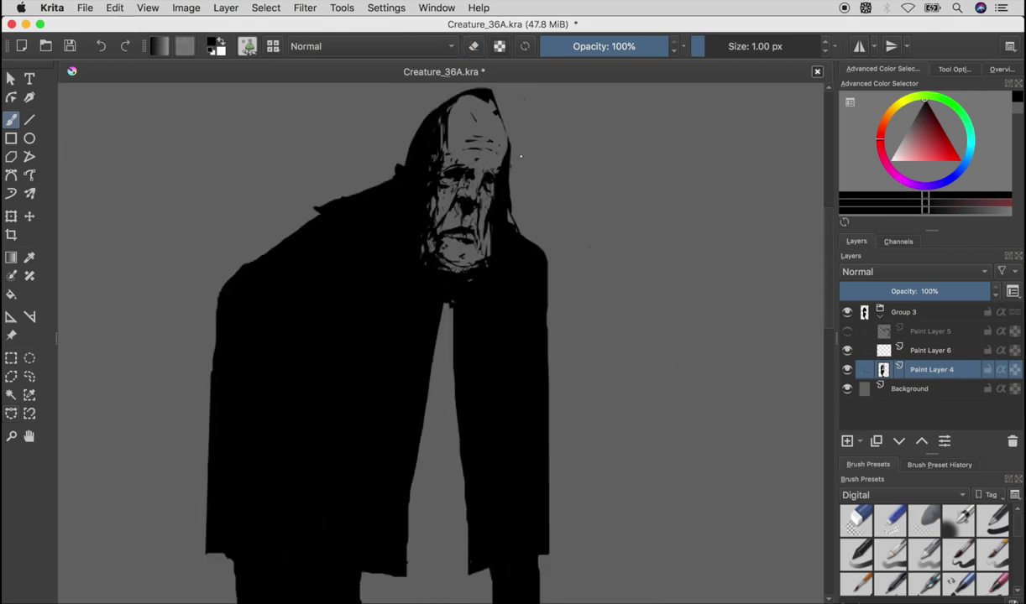
key(ctrl+s)
key(minus)
key(minus)
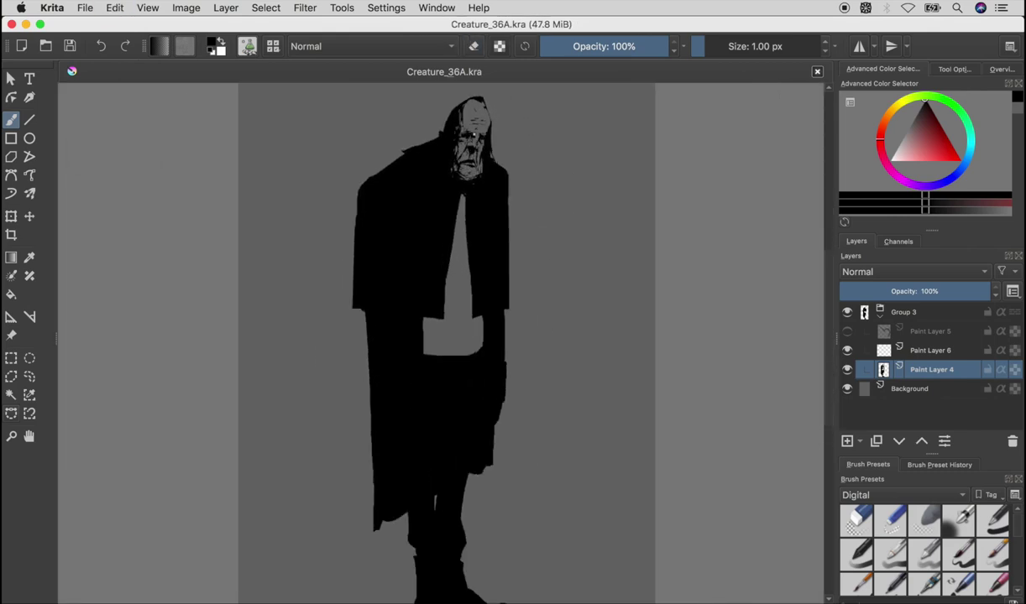
key(m)
key(m)
click(909, 388)
key(Insert)
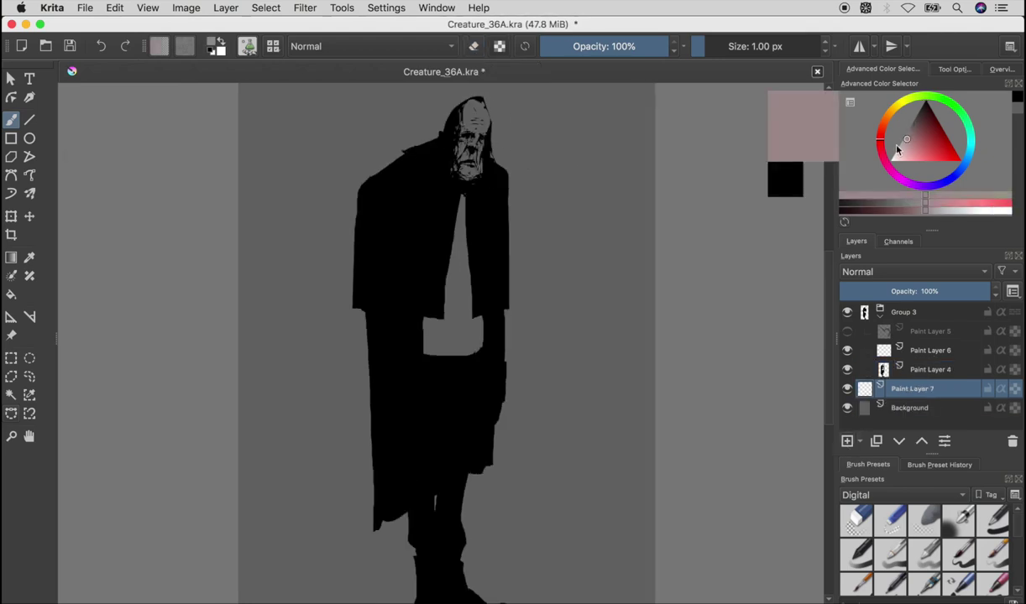
drag(453, 105, 466, 168)
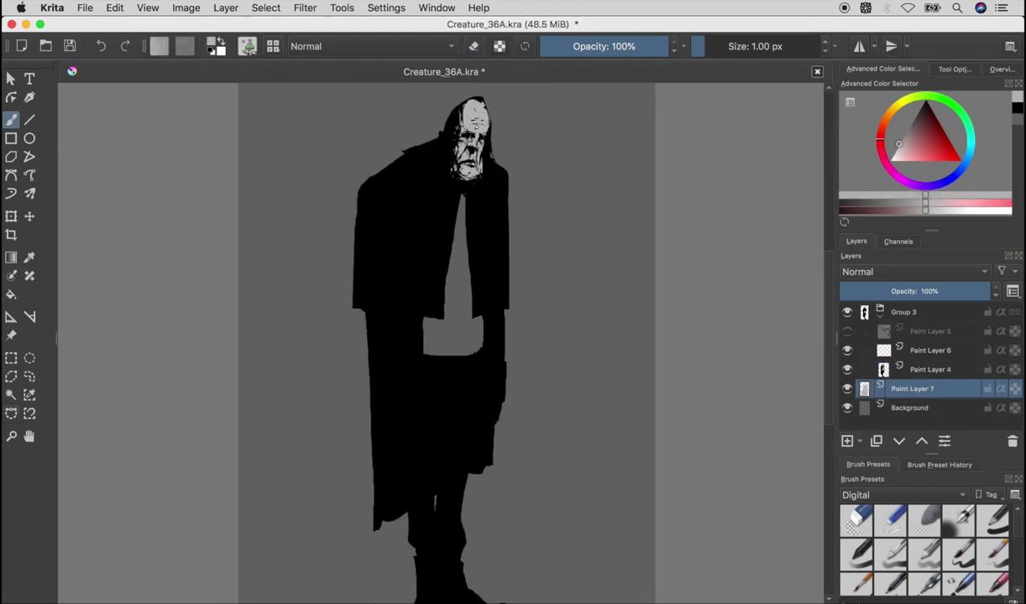
key(m)
key(m)
key(BackSpace)
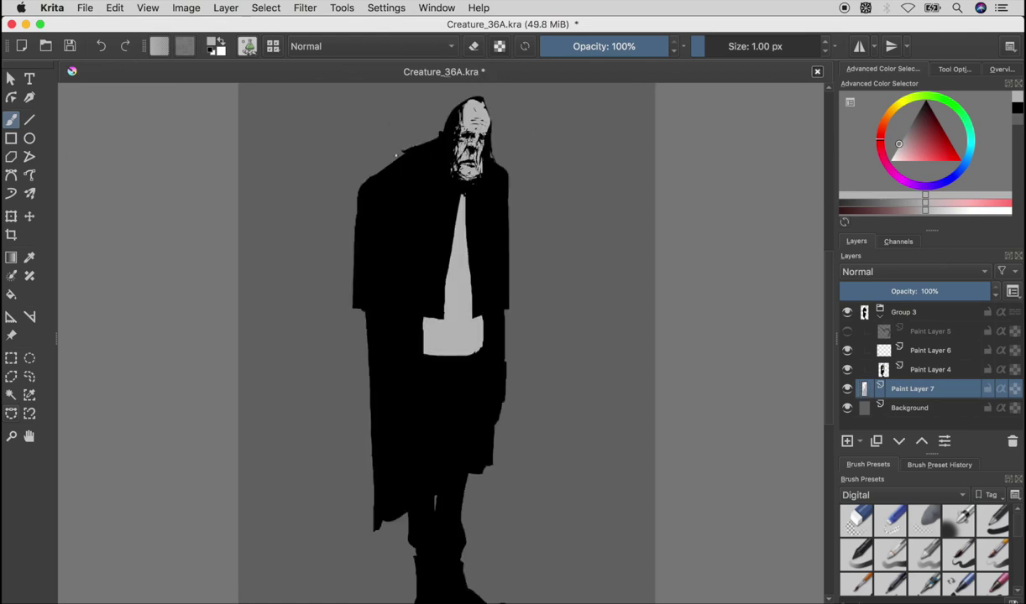
key(ctrl+z)
key(ctrl+z)
key(ctrl+z)
click(915, 369)
key(d)
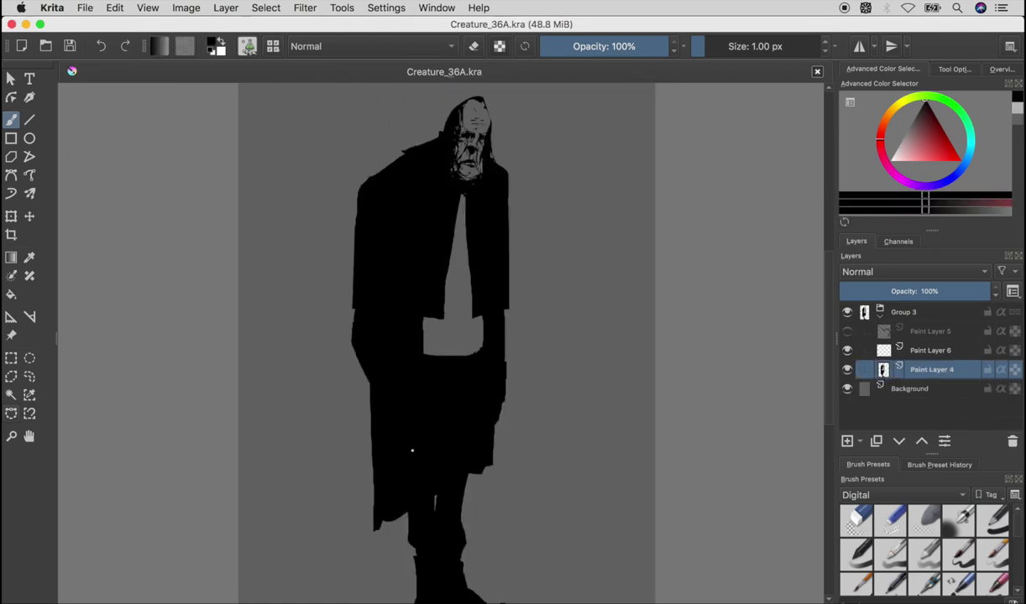
click(847, 331)
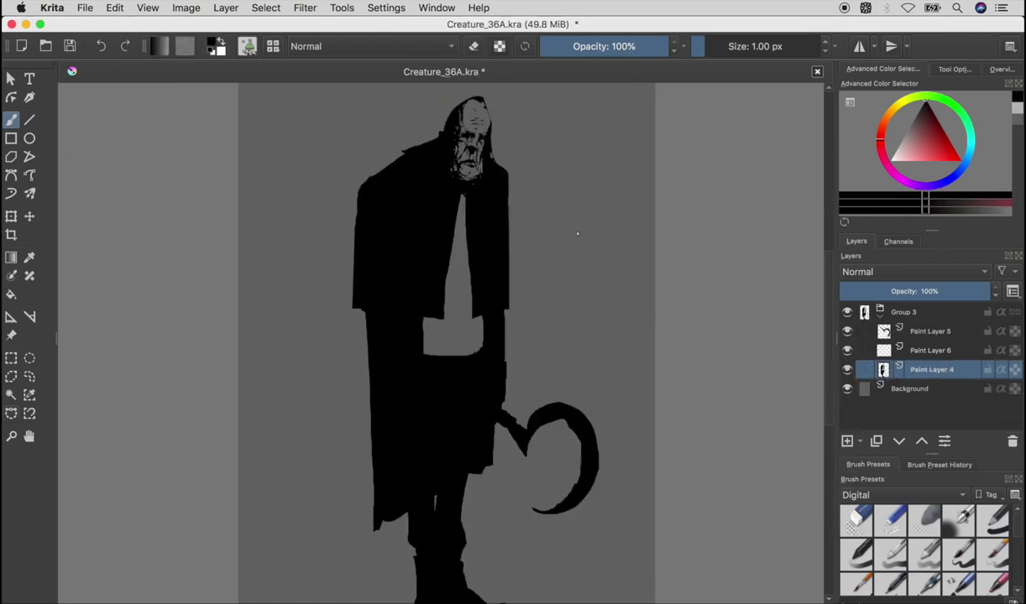
- Select the sickle's layer and scale the sickle down, moving it nearer the hand
scroll(546, 264, down, 1)
scroll(545, 265, down, 1)
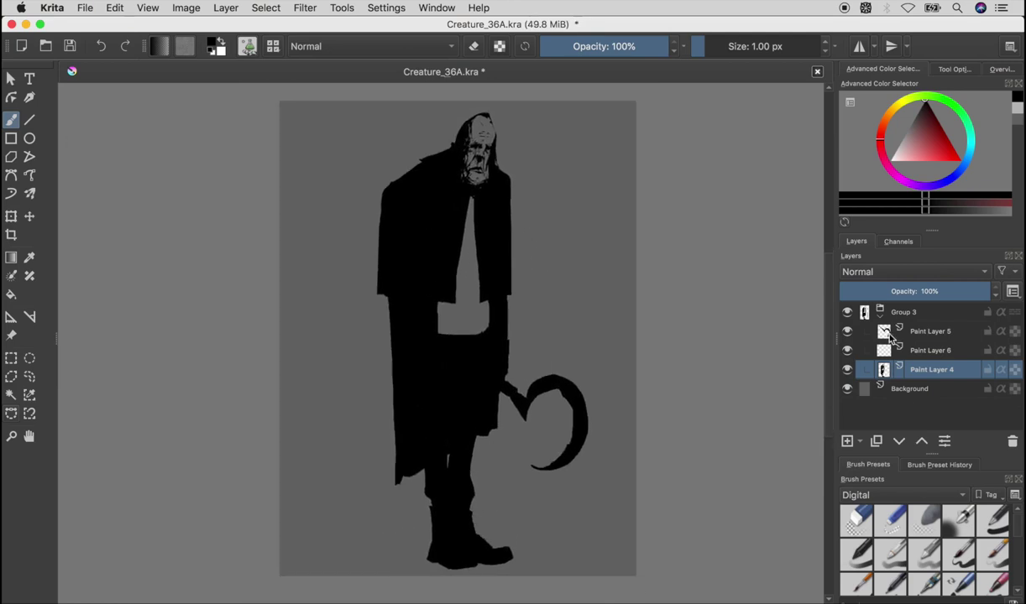
click(932, 330)
key(ctrl+t)
drag(590, 469, 542, 423)
key(Return)
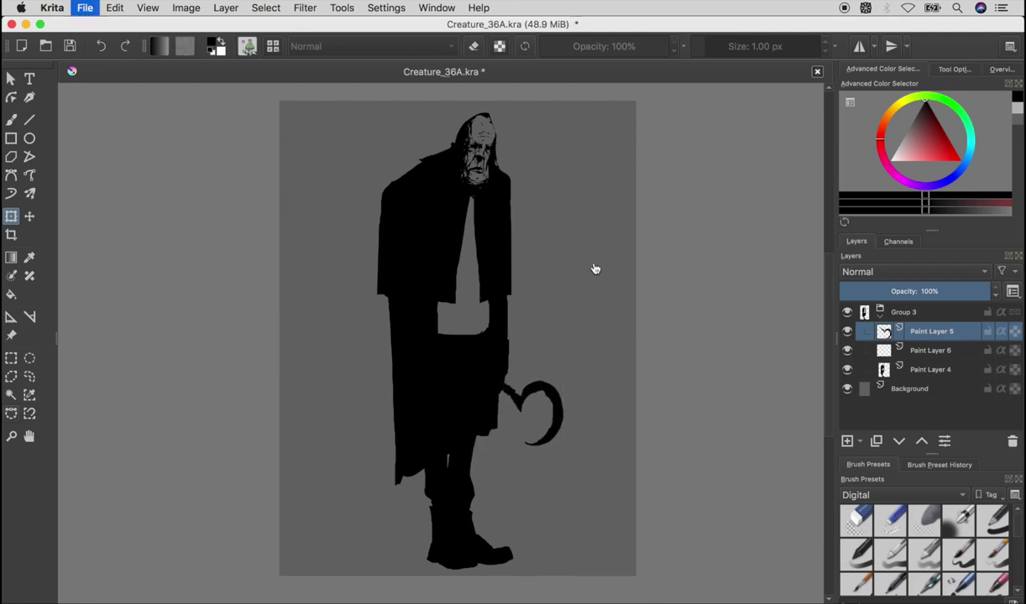
- Return to the figure's layer, save, and add a new layer for the hat
click(932, 369)
key(b)
key(e)
key(ctrl+s)
key(m)
key(m)
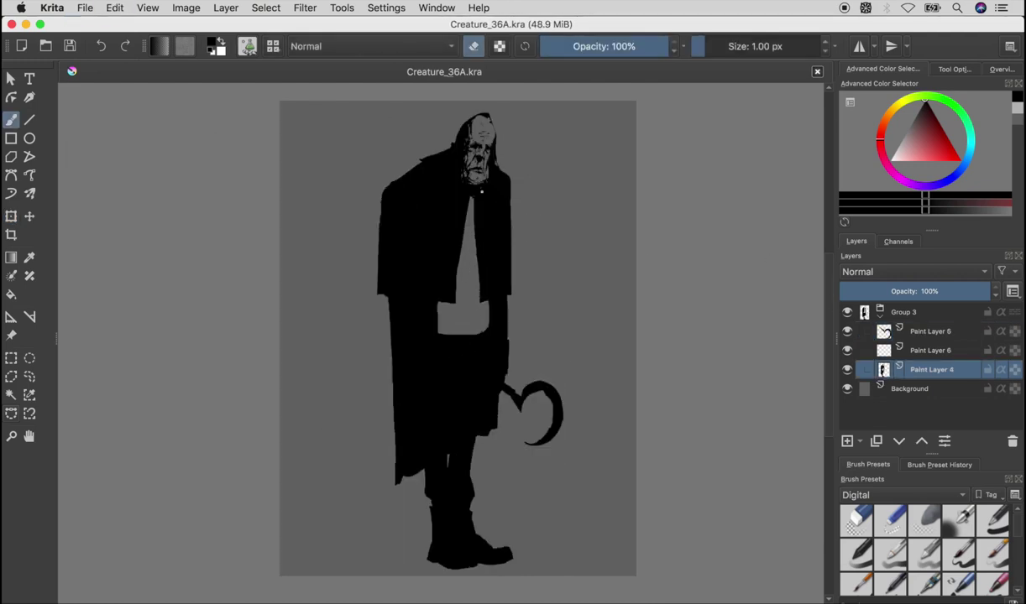
key(Insert)
- Paint a wide black hat brim and crown above the head, trim the brim, and save
drag(420, 122, 482, 129)
drag(382, 126, 568, 119)
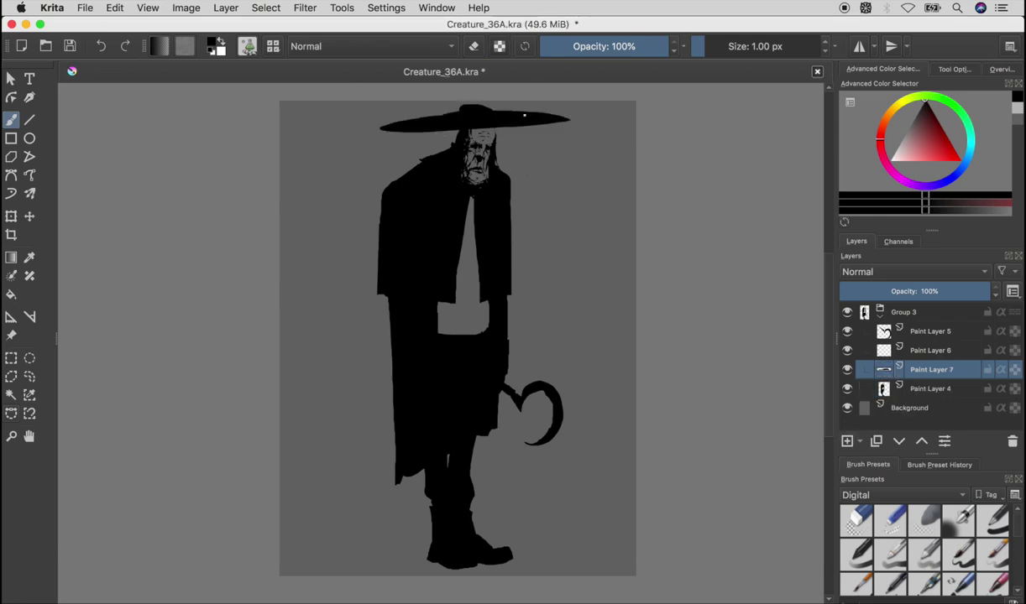
key(e)
drag(453, 117, 495, 124)
key(m)
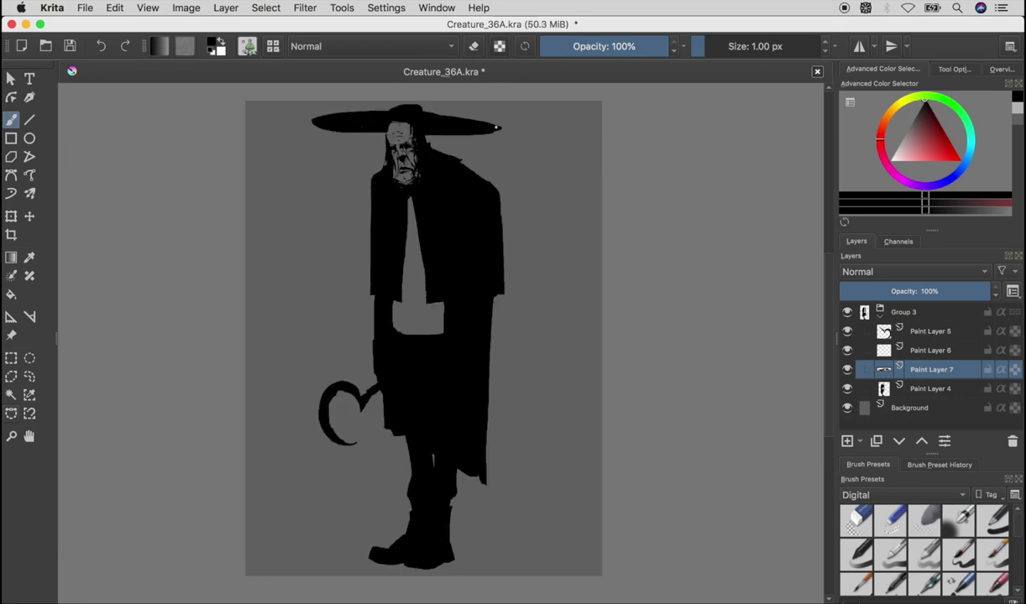
key(m)
mouse_move(369, 118)
mouse_down()
mouse_move(512, 120)
mouse_move(453, 114)
mouse_move(492, 99)
mouse_move(417, 122)
mouse_up()
key(e)
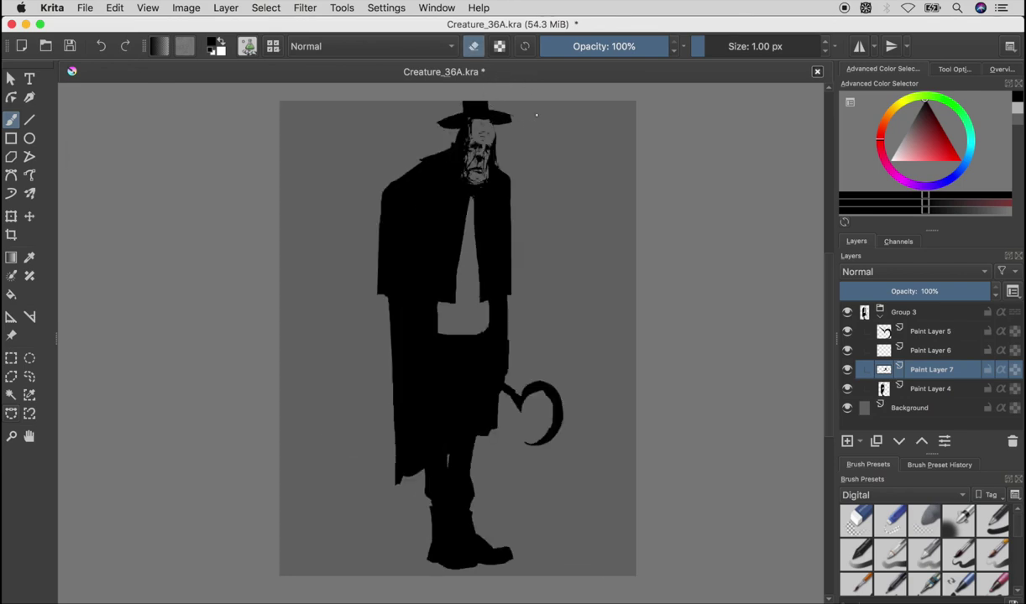
key(ctrl+s)
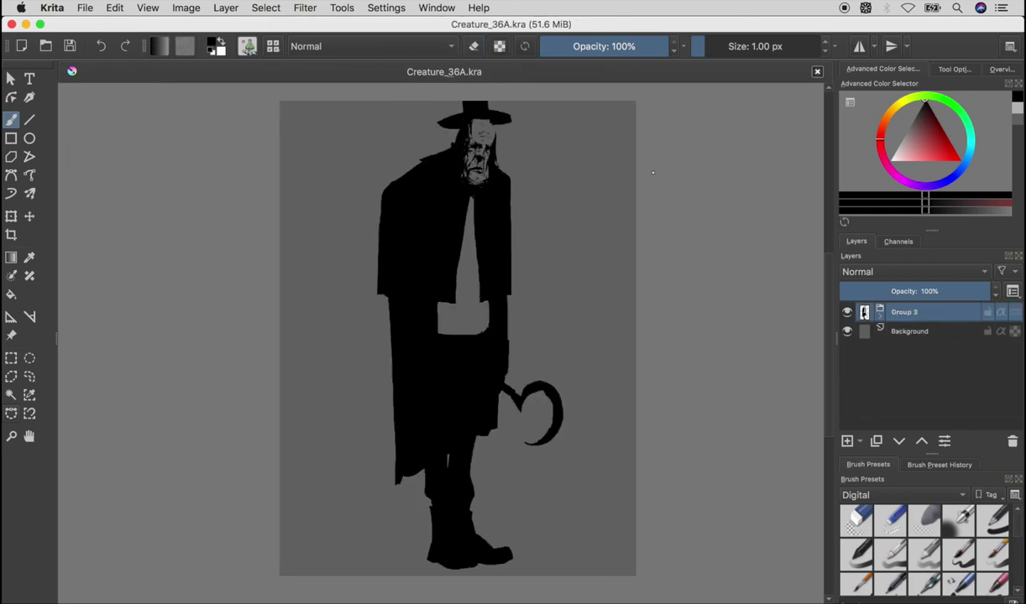
- Scale the whole figure down slightly and select the figure's layer in its group
key(ctrl+t)
key(minus)
drag(698, 106, 642, 167)
key(Return)
key(b)
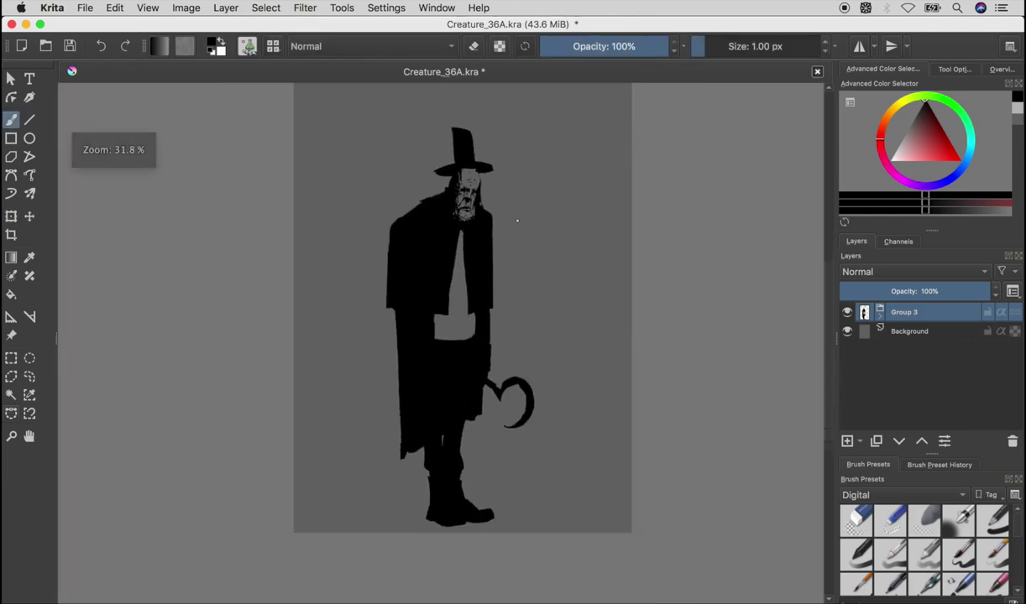
click(880, 317)
click(932, 389)
- Extend the hat crown upward and reshape its top, undoing the wide version
mouse_move(461, 168)
mouse_down()
mouse_move(447, 118)
mouse_move(424, 102)
mouse_move(456, 176)
mouse_up()
key(e)
drag(433, 134, 432, 153)
key(e)
key(ctrl+z)
key(Page_Up)
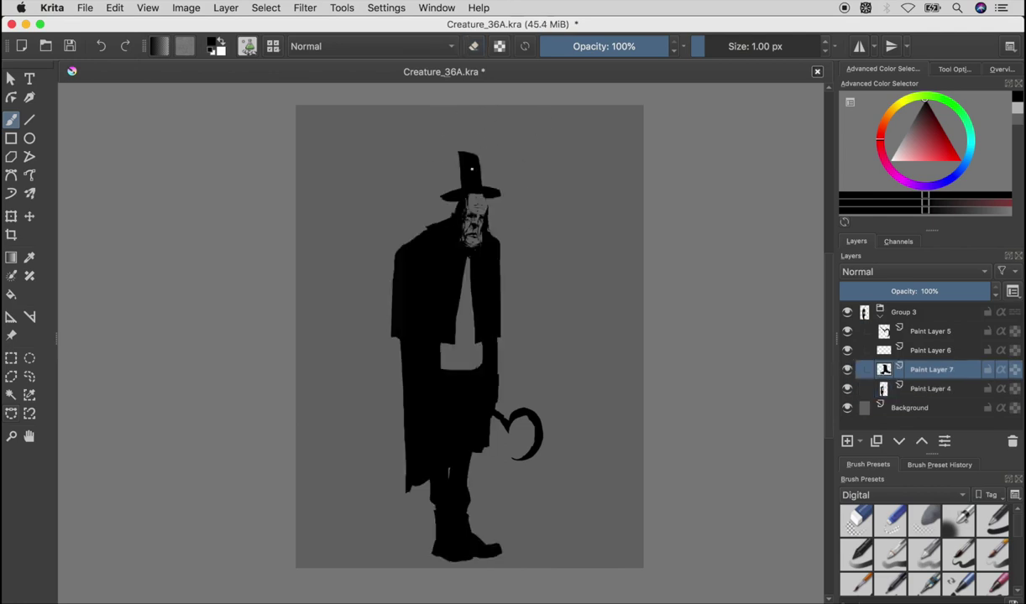
- Shape the crown into a tall column, then try a shorter crown instead
key(e)
drag(464, 126, 457, 175)
key(e)
drag(424, 111, 436, 167)
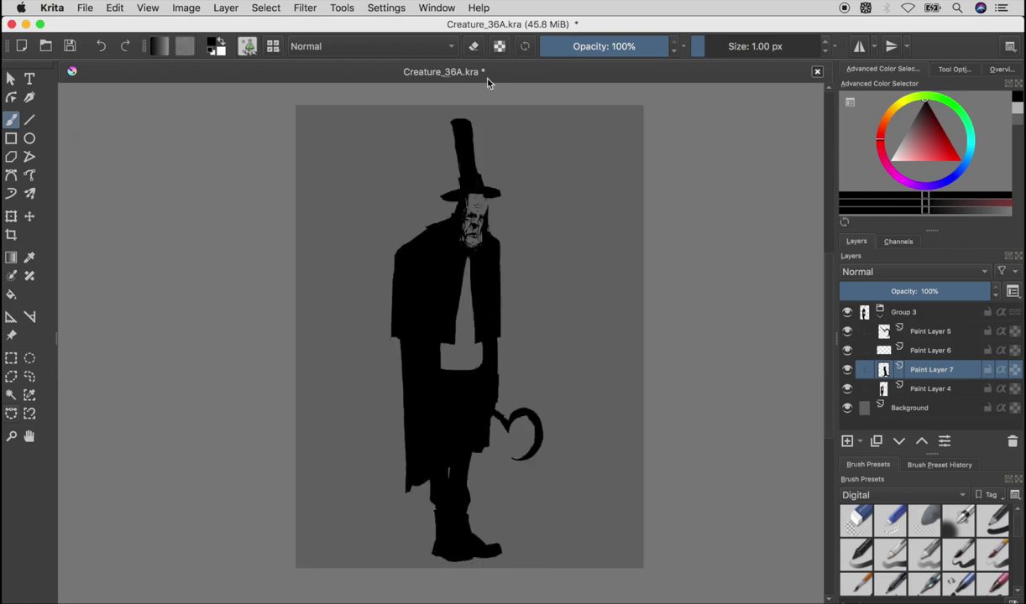
key(ctrl+z)
key(ctrl+z)
key(ctrl+shift+z)
key(ctrl+shift+z)
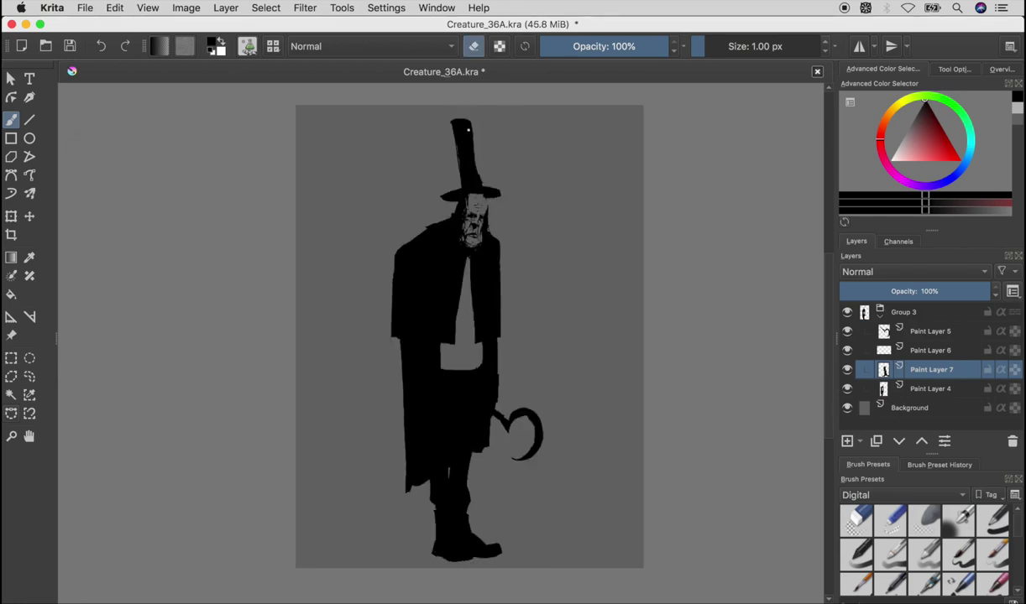
key(ctrl+z)
key(ctrl+z)
drag(460, 172, 468, 147)
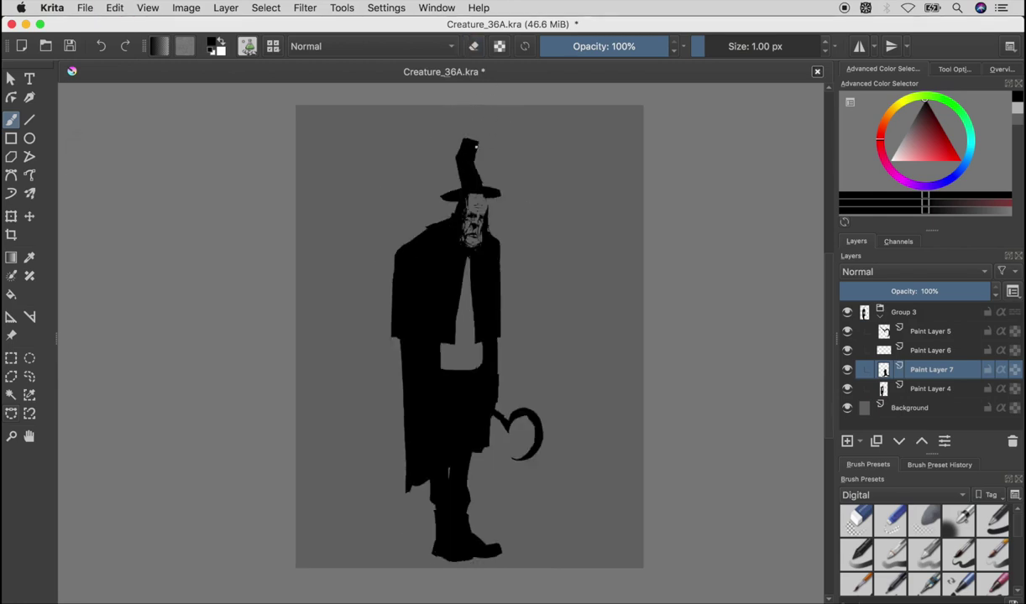
key(ctrl+z)
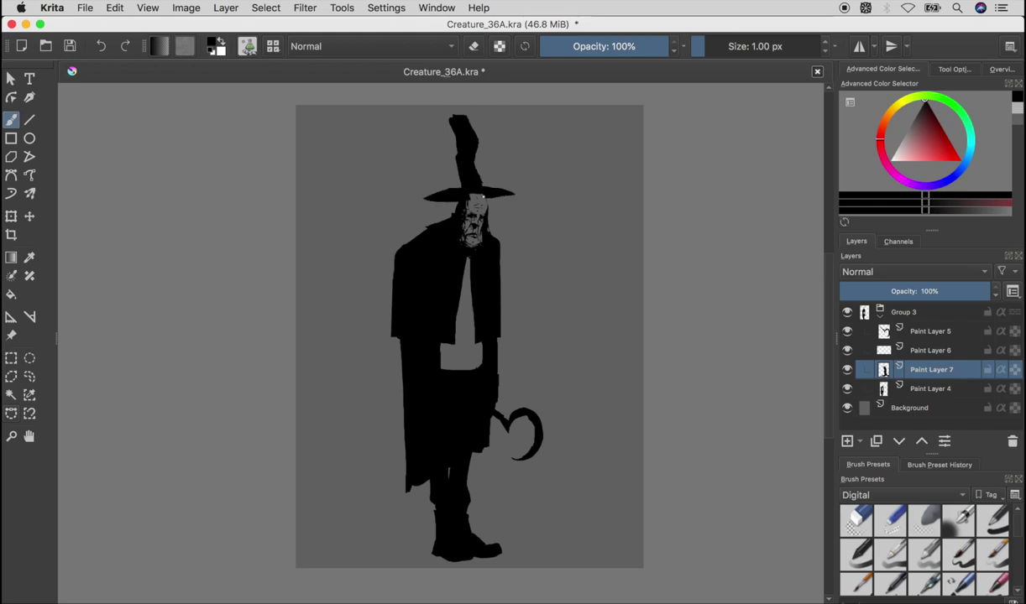
- Check the hat in mirrored view, save, and make the hat taller
key(e)
key(m)
key(m)
key(ctrl+s)
key(t)
key(ctrl+z)
key(b)
- Refine the hat brim with eraser, mirrored checks and undo/redo
key(e)
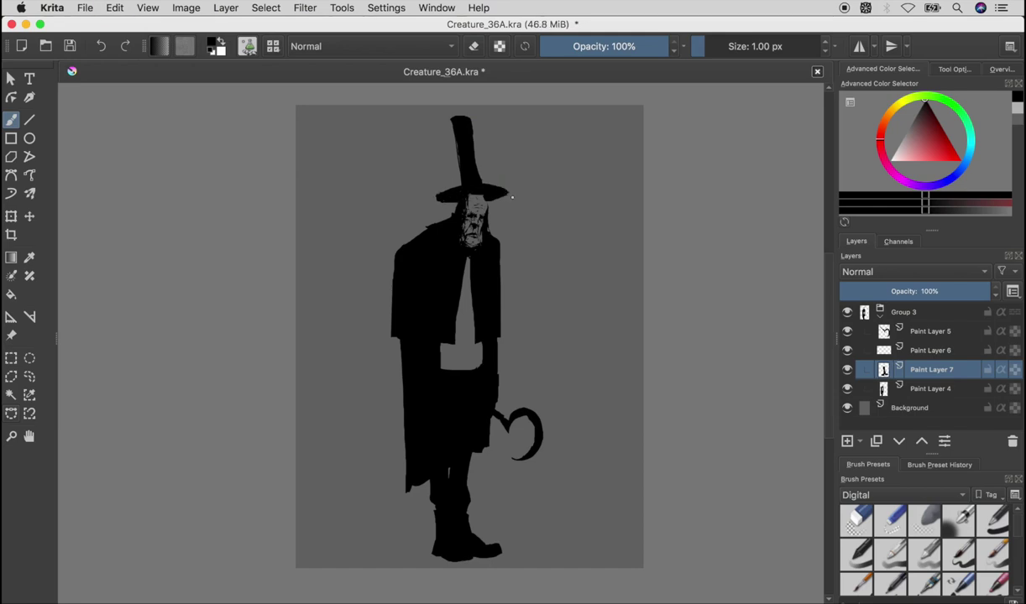
key(m)
key(ctrl+z)
key(m)
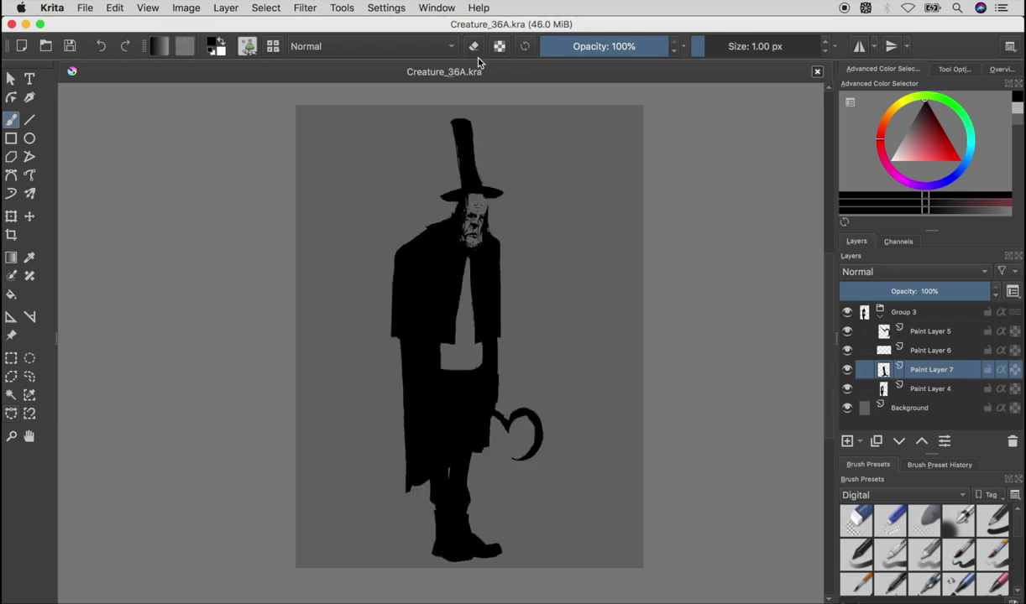
key(e)
key(ctrl+z)
key(ctrl+shift+z)
- Compare with the hat layer hidden, then add hair wisps under the brim and save
click(847, 369)
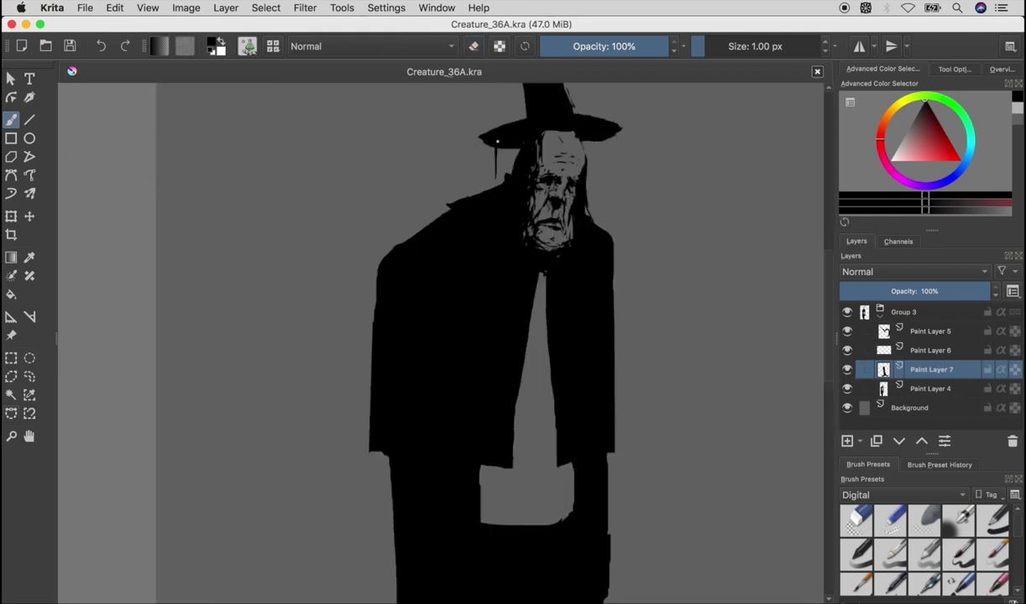
drag(514, 252, 515, 140)
key(ctrl+s)
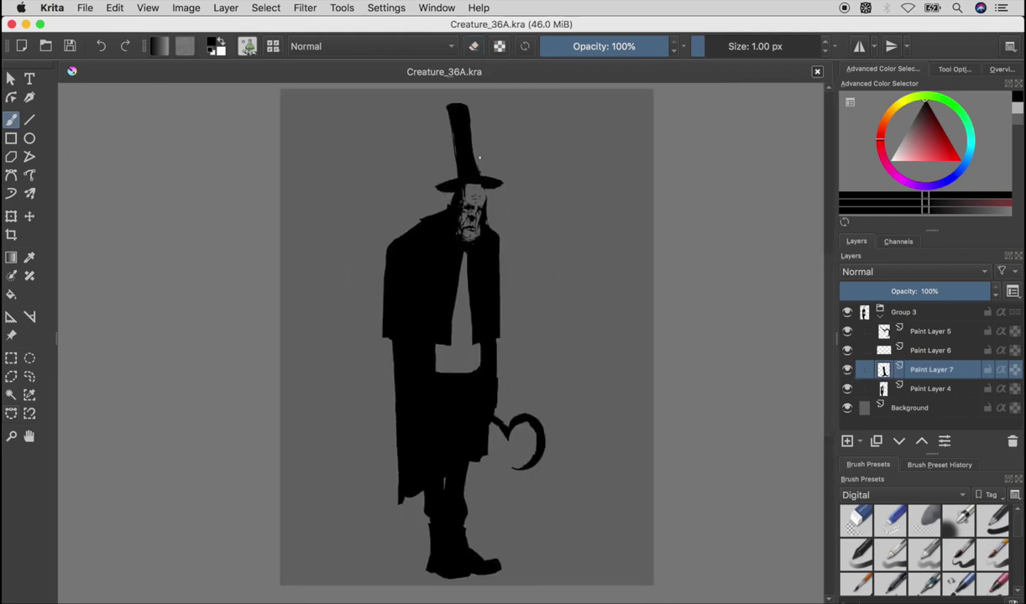
click(436, 168)
key(ctrl+s)
click(491, 176)
key(ctrl+s)
click(491, 176)
key(ctrl+s)
- On Paint Layer 4, erase part of the hand area, then undo it
click(883, 390)
key(e)
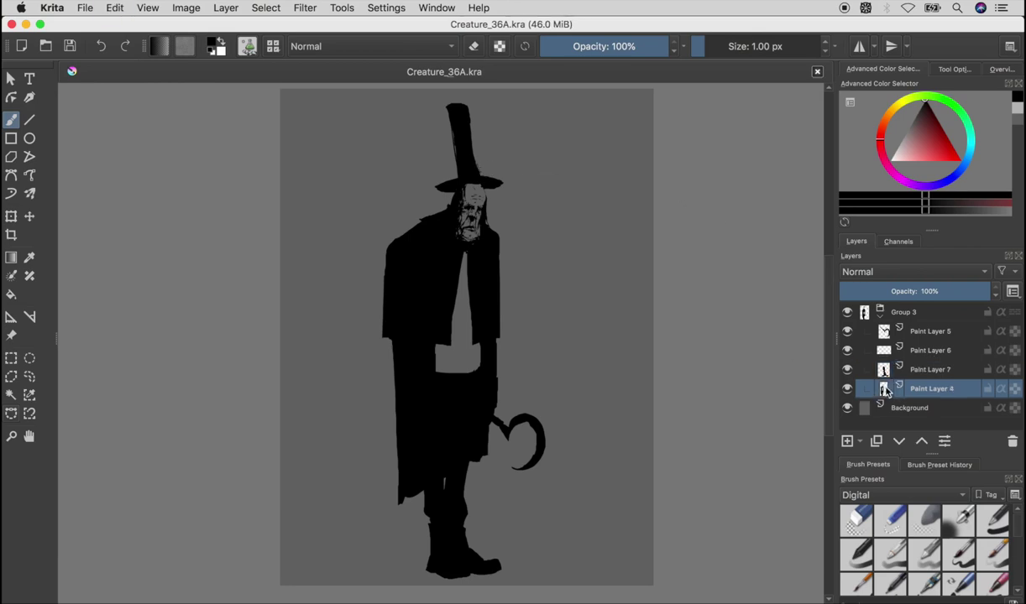
drag(404, 390, 418, 404)
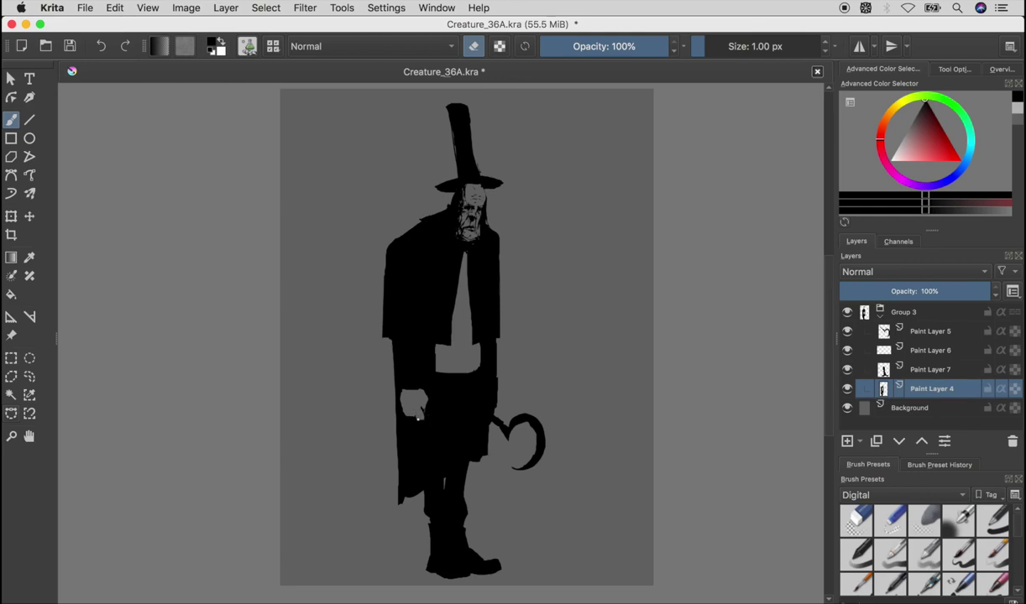
key(e)
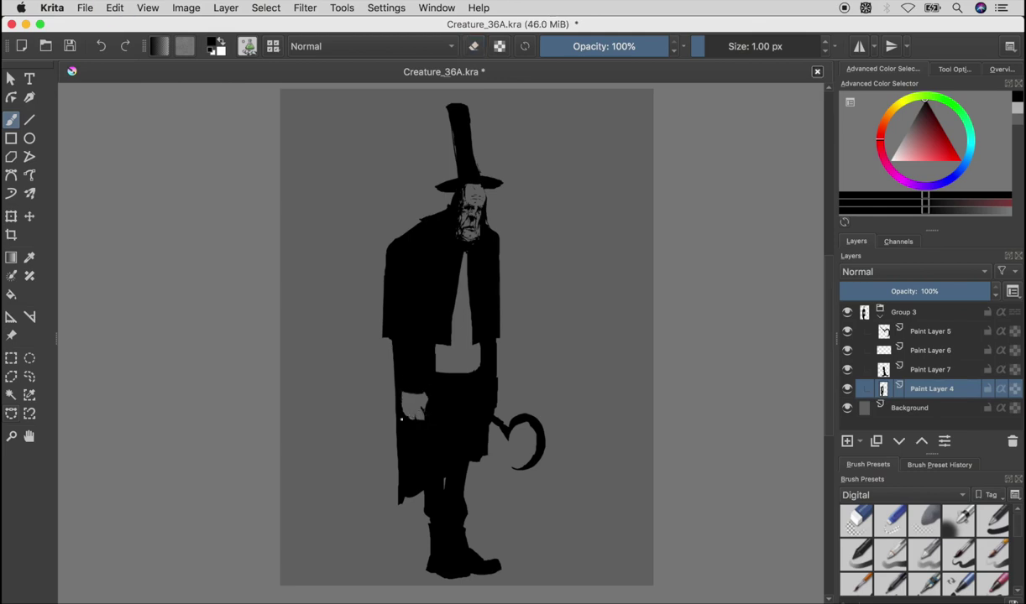
key(ctrl+z)
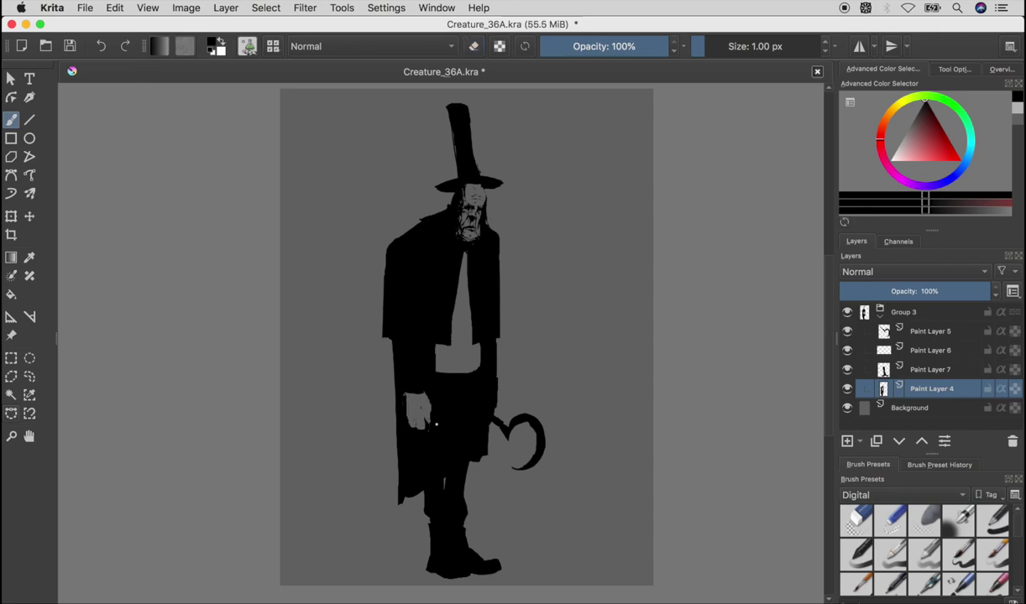
key(m)
key(m)
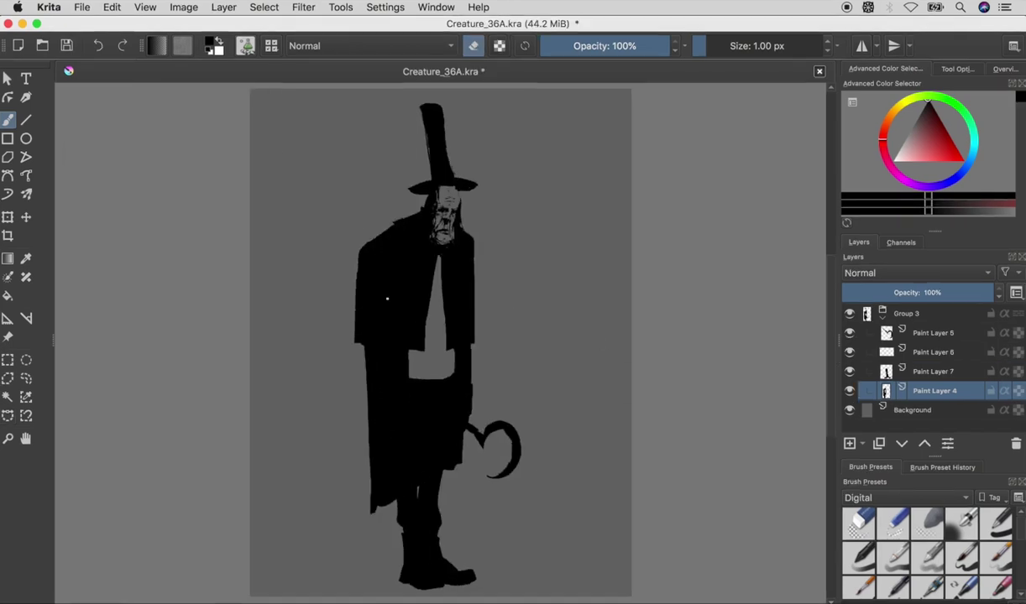
key(b)
- Erase and repaint a band across the coat, paint over the shirt strip, and save
mouse_move(495, 328)
mouse_down()
mouse_move(498, 306)
mouse_move(367, 334)
mouse_move(394, 361)
mouse_up()
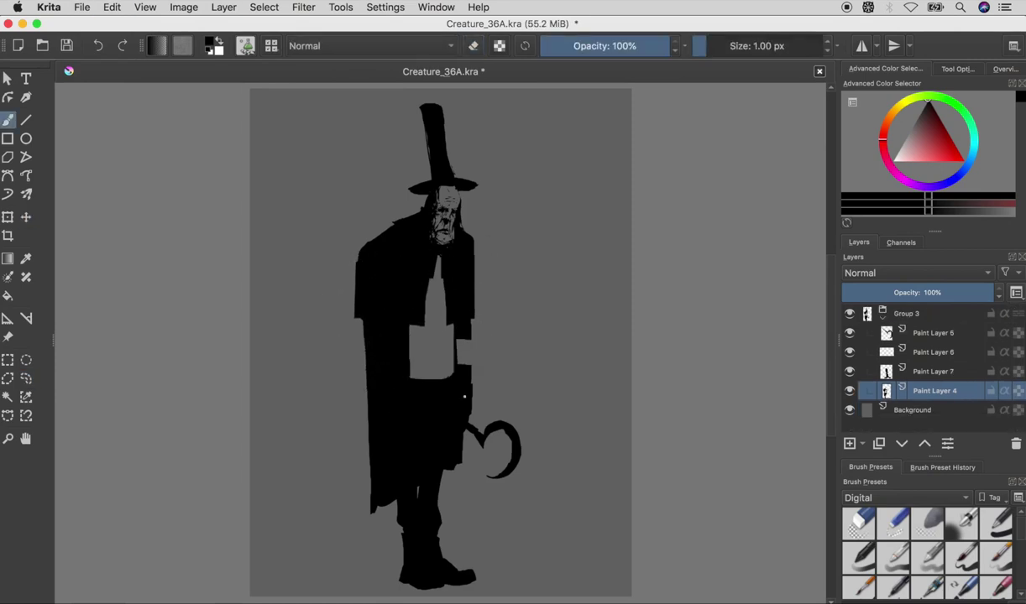
drag(434, 323, 453, 363)
key(e)
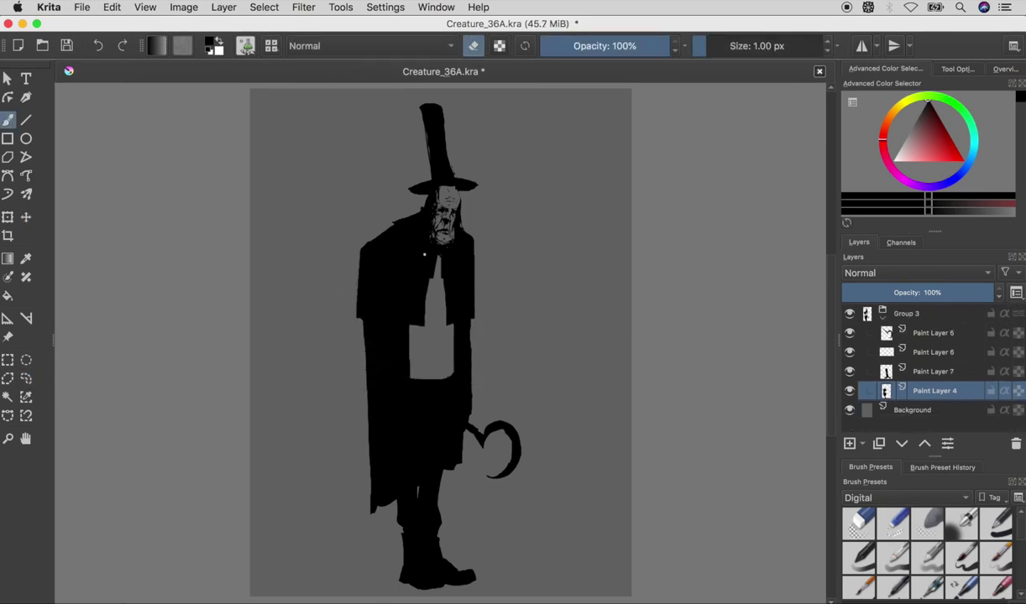
key(m)
key(e)
drag(433, 243, 432, 315)
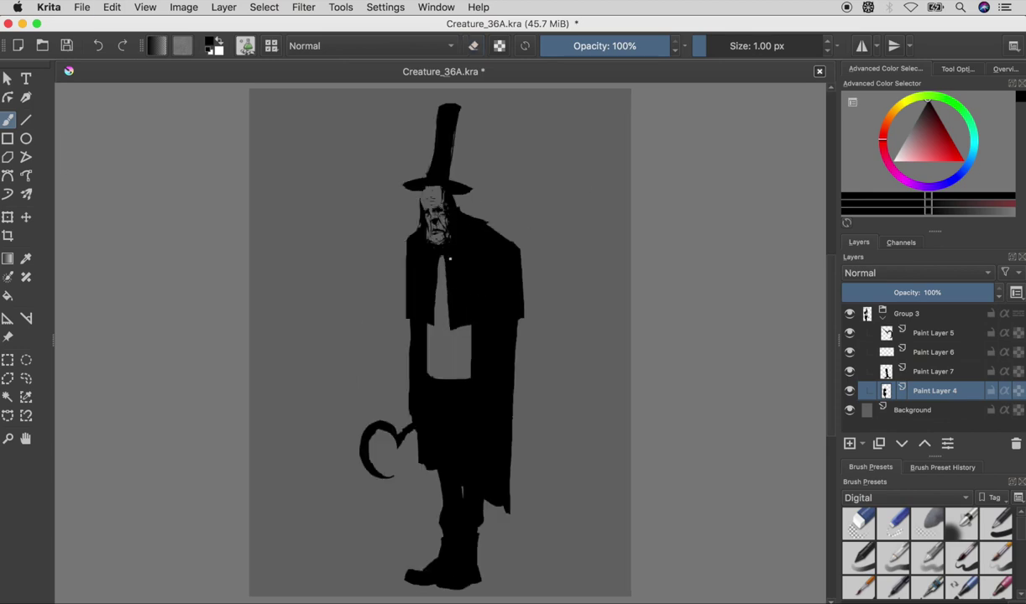
key(m)
key(ctrl+s)
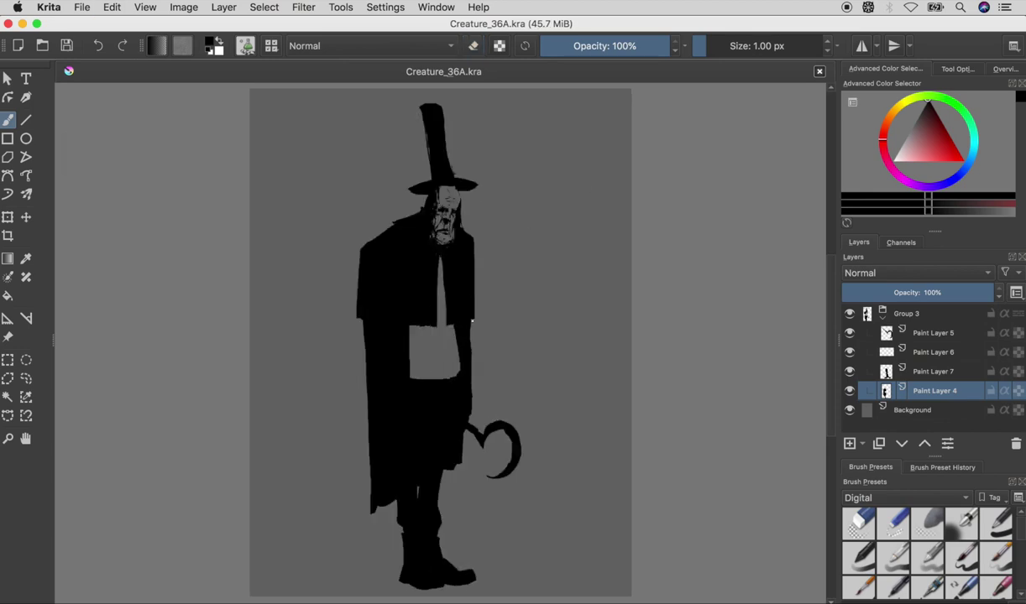
- Try widening the white shirt strip and erasing a lower-left coat patch, undoing both
key(m)
drag(452, 252, 449, 323)
key(m)
key(m)
key(ctrl+z)
key(m)
key(m)
key(m)
key(e)
drag(364, 391, 384, 412)
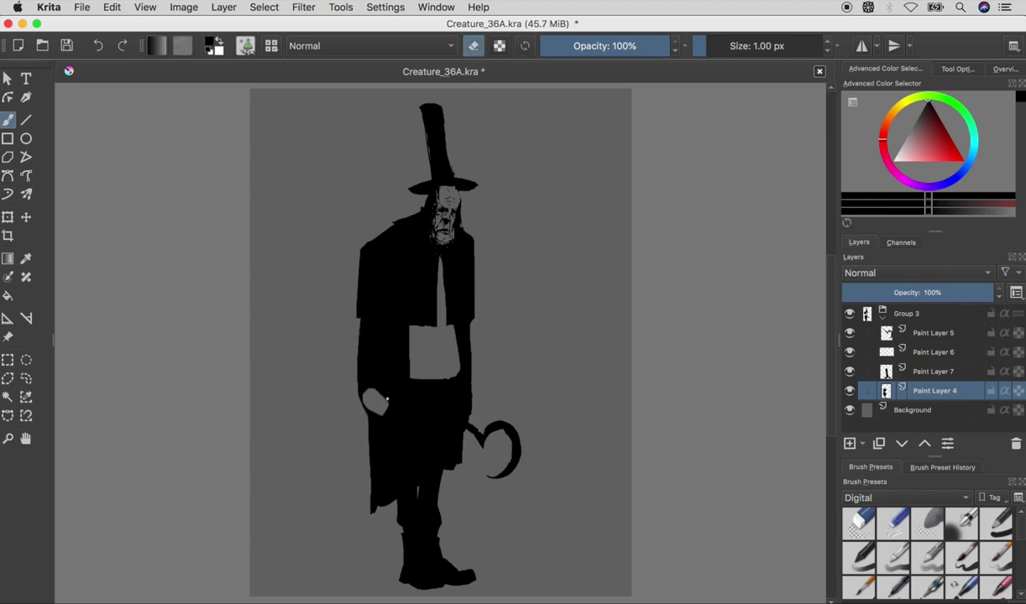
key(ctrl+z)
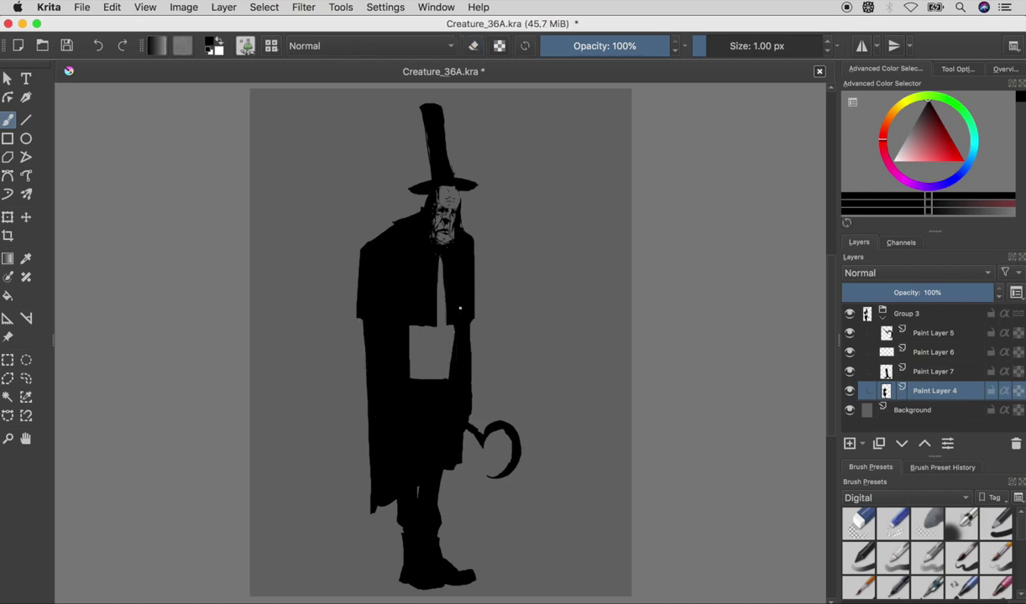
- Check the silhouette mirrored, then hide the sickle layer (Paint Layer 5)
key(m)
key(m)
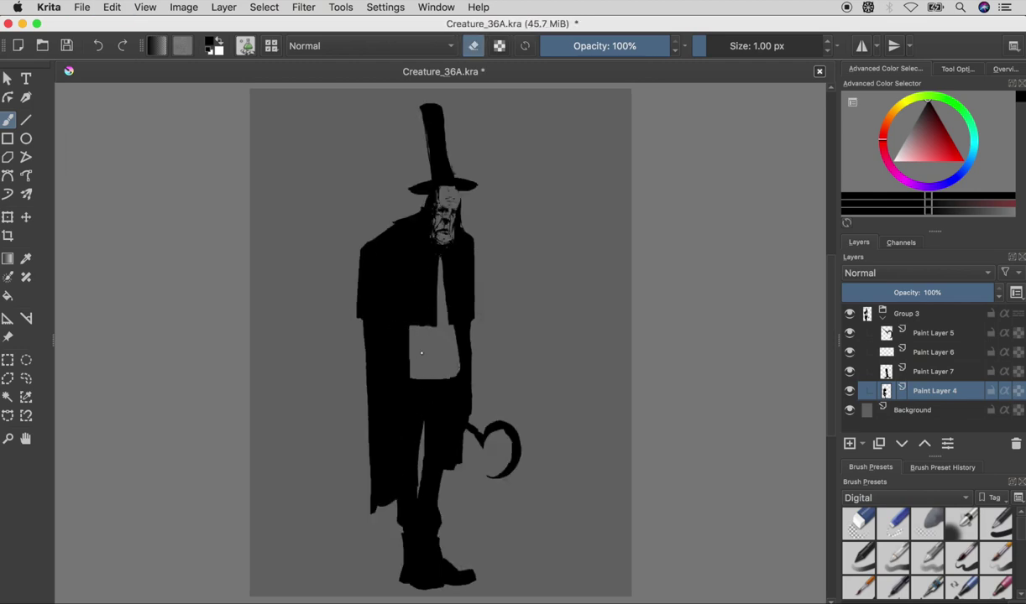
key(m)
key(m)
click(848, 339)
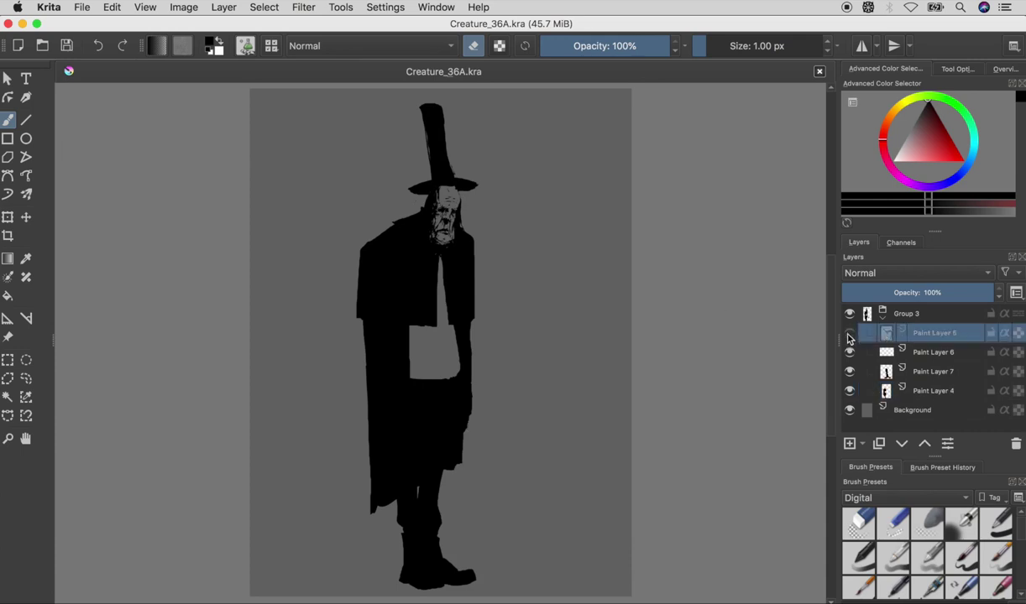
- Add a new paint layer and try coat extensions and a grey hand, undoing them
key(Insert)
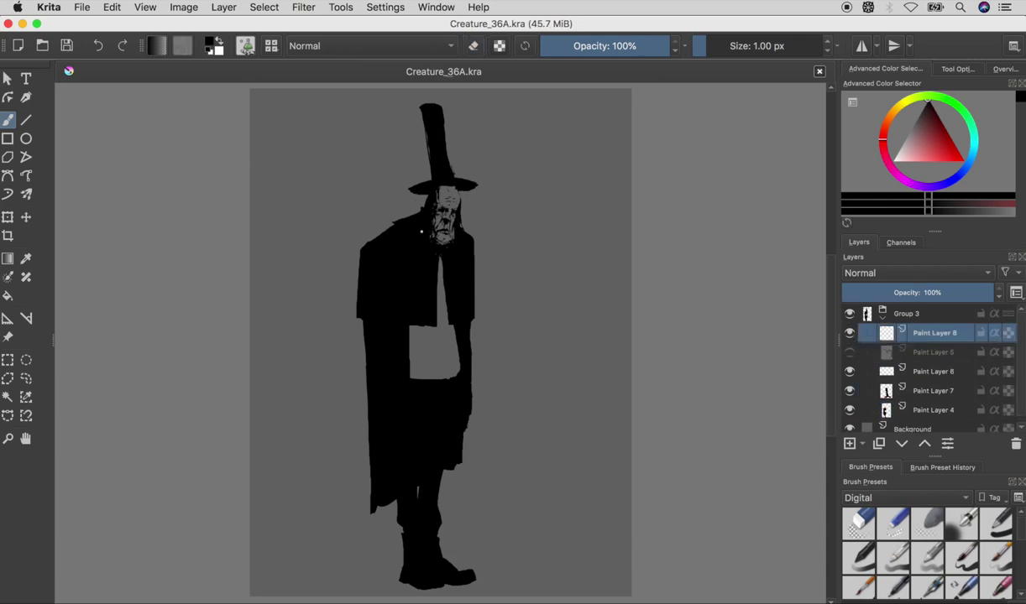
key(ctrl+z)
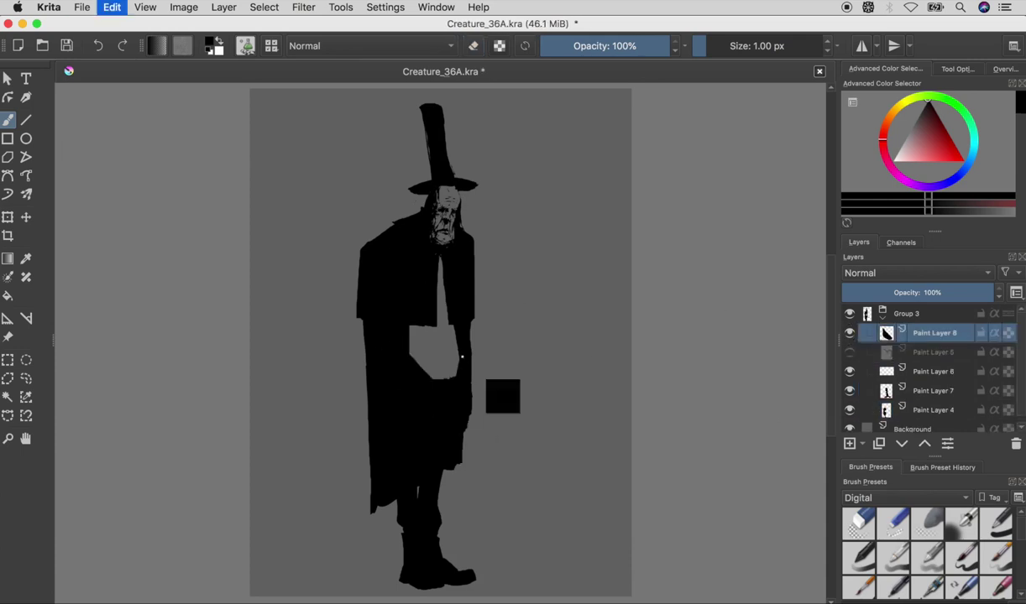
drag(378, 239, 336, 403)
key(e)
drag(319, 312, 333, 331)
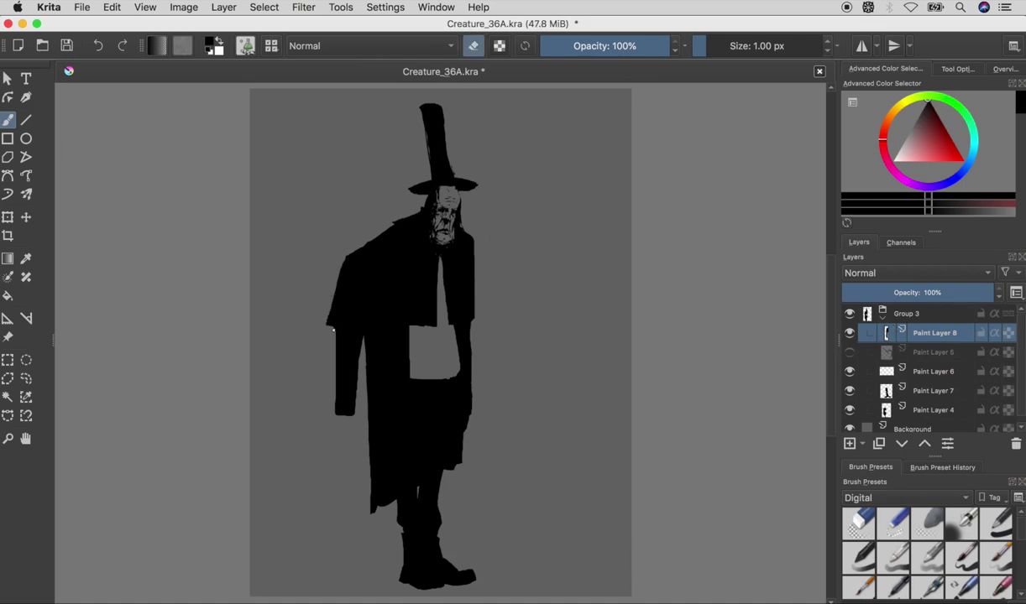
key(ctrl+z)
key(e)
mouse_move(366, 317)
mouse_down()
mouse_move(366, 406)
mouse_move(377, 425)
mouse_up()
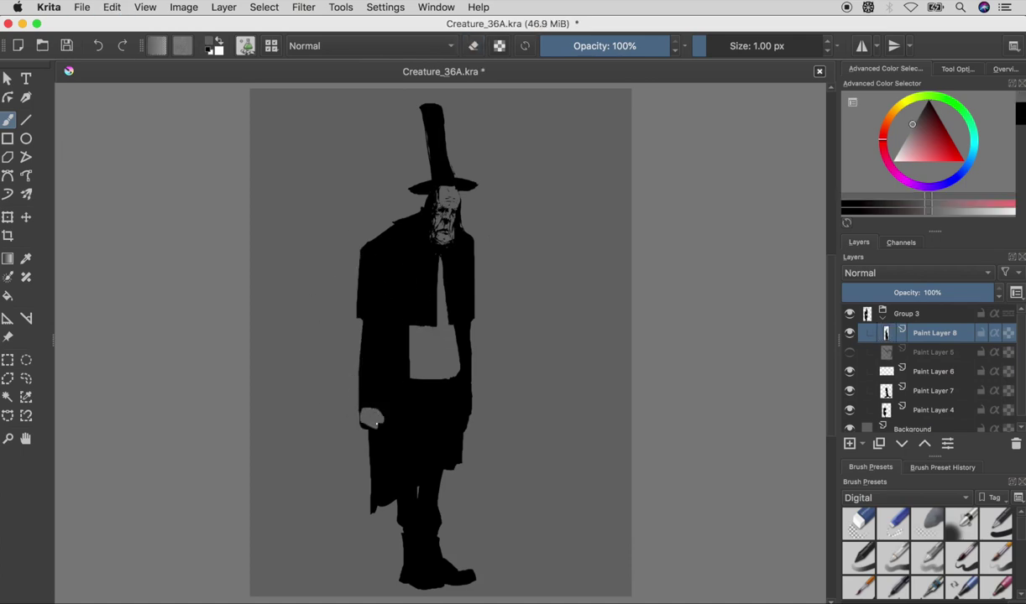
key(ctrl+z)
- Save, then compare black paint over the coat's white patch and keep the white patch
key(ctrl+s)
key(d)
drag(436, 344, 392, 370)
key(ctrl+z)
key(ctrl+shift+z)
key(ctrl+z)
key(ctrl+shift+z)
key(ctrl+z)
- Try a cape and hand on the coat, keeping only the left cape edge
mouse_move(362, 313)
mouse_down()
mouse_move(332, 269)
mouse_move(403, 361)
mouse_up()
drag(457, 256, 468, 358)
key(ctrl+z)
key(ctrl+z)
key(ctrl+z)
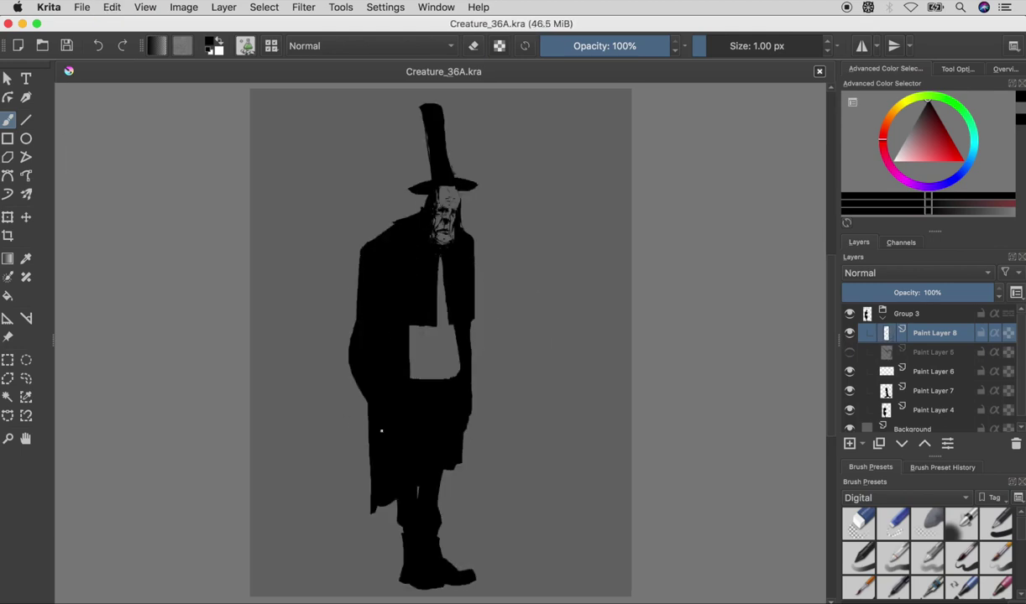
key(ctrl+shift+z)
key(e)
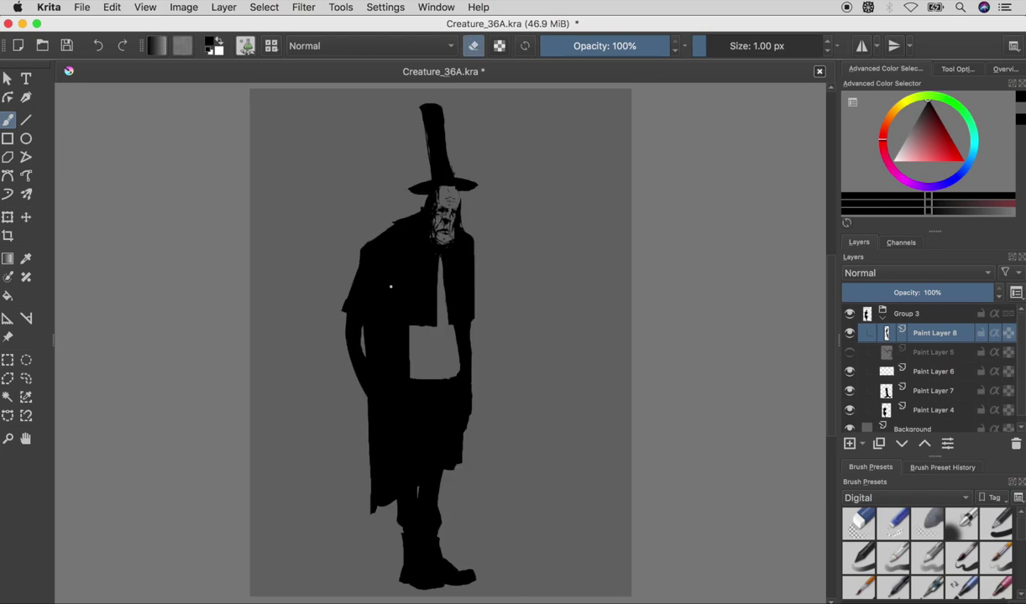
ctrl+click(375, 351)
- Check the mirrored view, save, and draw a long straight black staff beside the figure
key(m)
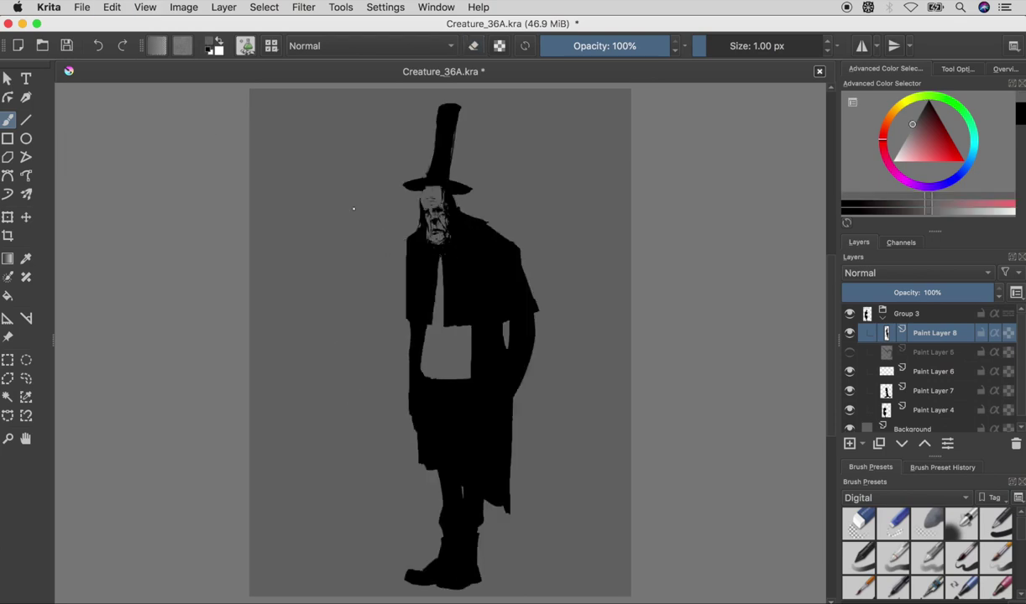
key(m)
key(ctrl+s)
key(d)
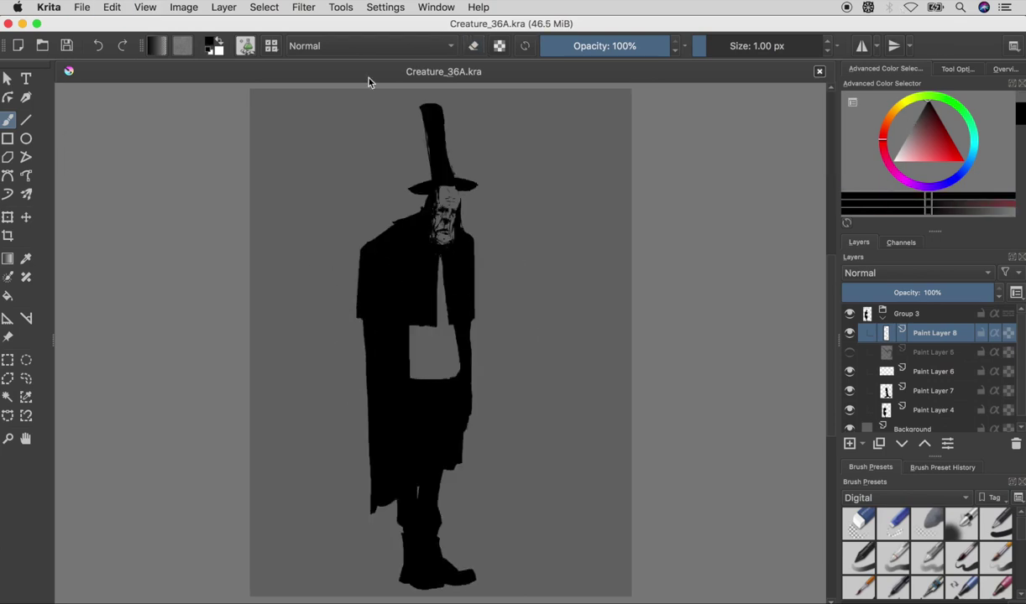
drag(456, 451, 444, 546)
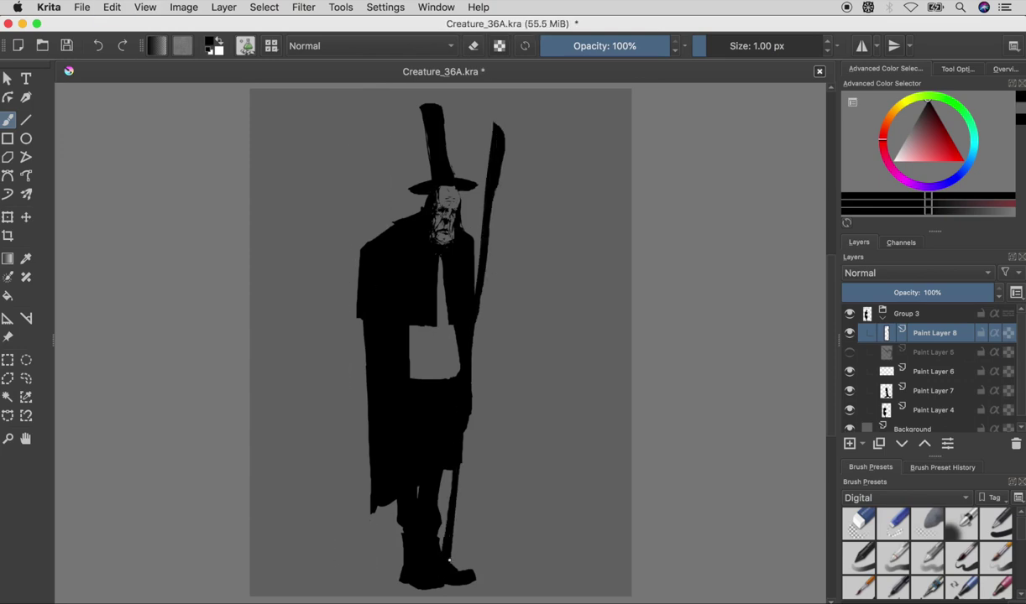
- Show the sickle layer and transform the crook up to the top of the staff
click(849, 352)
click(935, 352)
key(ctrl+t)
mouse_move(474, 428)
mouse_down()
mouse_move(515, 137)
mouse_move(529, 164)
mouse_up()
key(Page_Up)
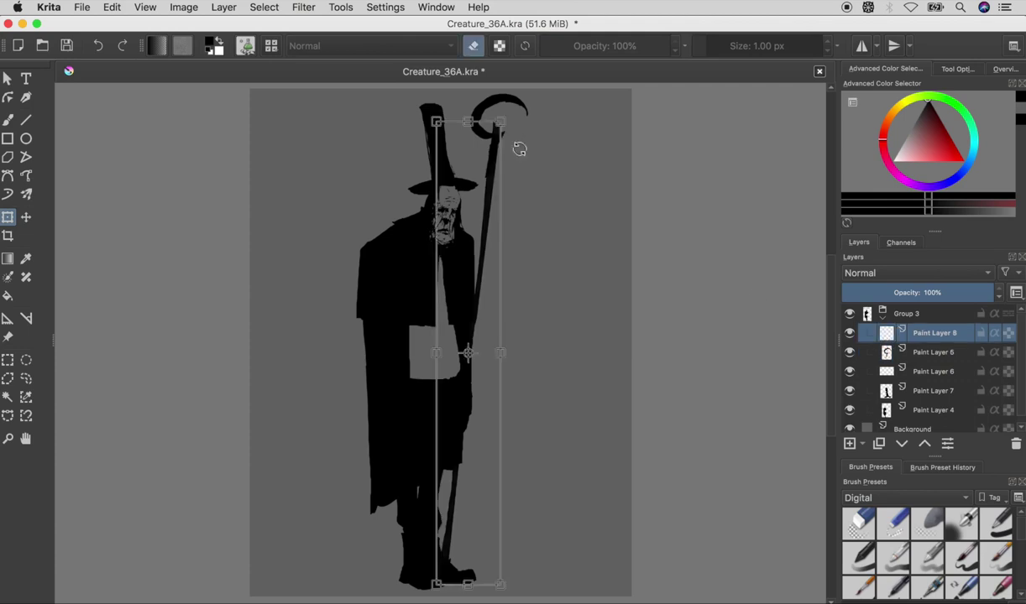
key(b)
key(Page_Down)
drag(518, 156, 514, 153)
- Re-transform the crook lower left, rotating its hook to face right
key(ctrl+z)
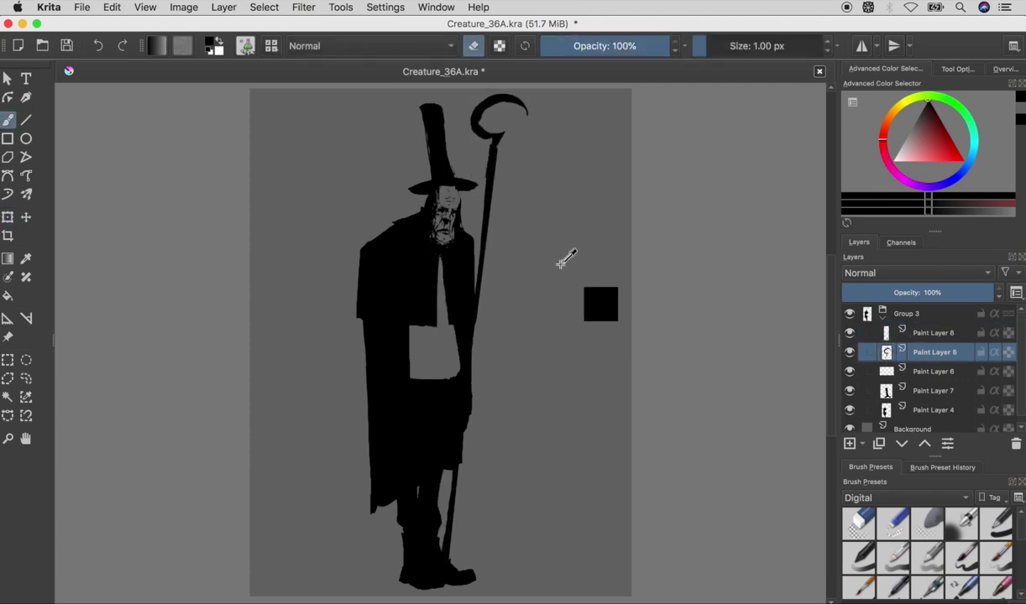
key(ctrl+t)
mouse_move(453, 428)
mouse_down()
mouse_move(396, 404)
mouse_move(418, 355)
mouse_up()
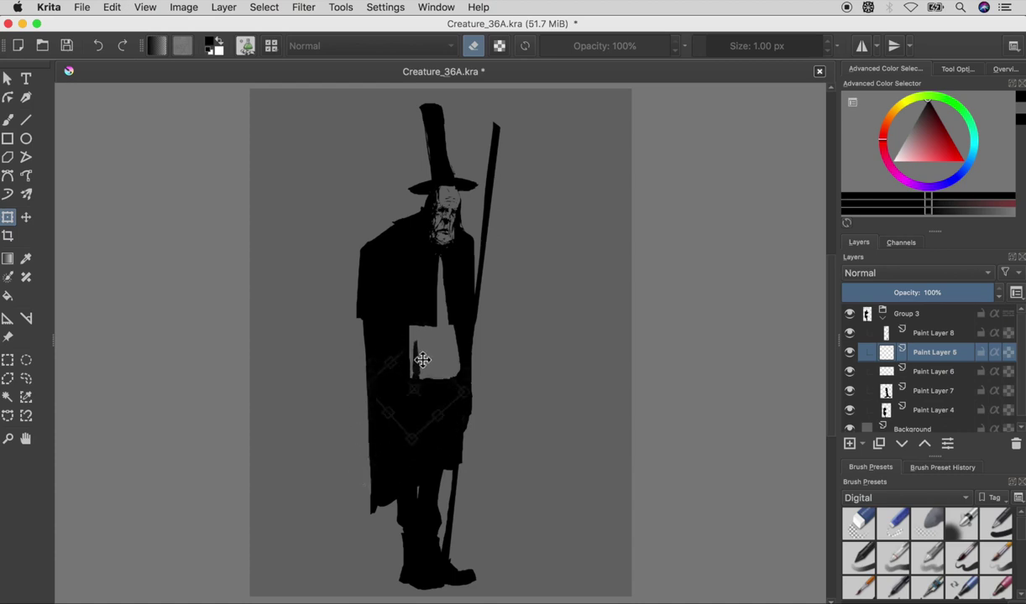
drag(420, 394, 475, 436)
key(b)
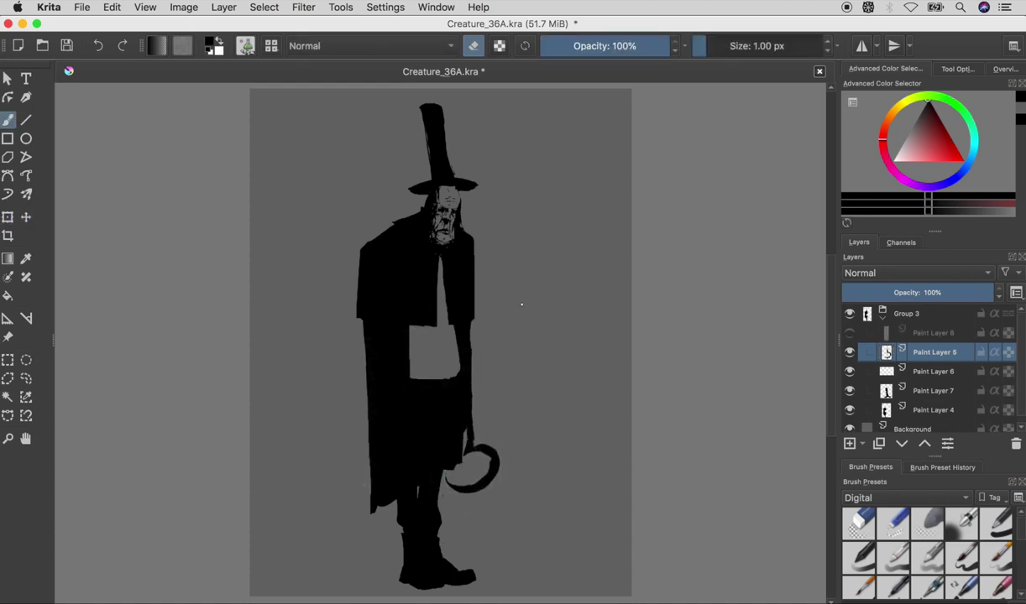
- Try moving the staff left and undo, hide the staff layer, and test a cross pendant stroke
key(t)
drag(573, 337, 483, 337)
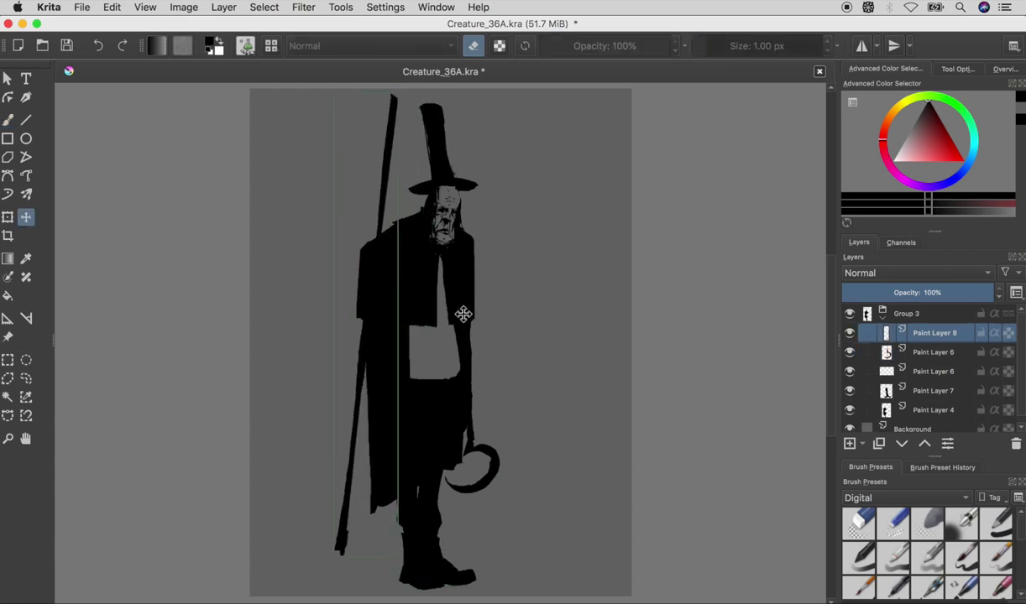
key(b)
key(ctrl+z)
drag(849, 333, 850, 375)
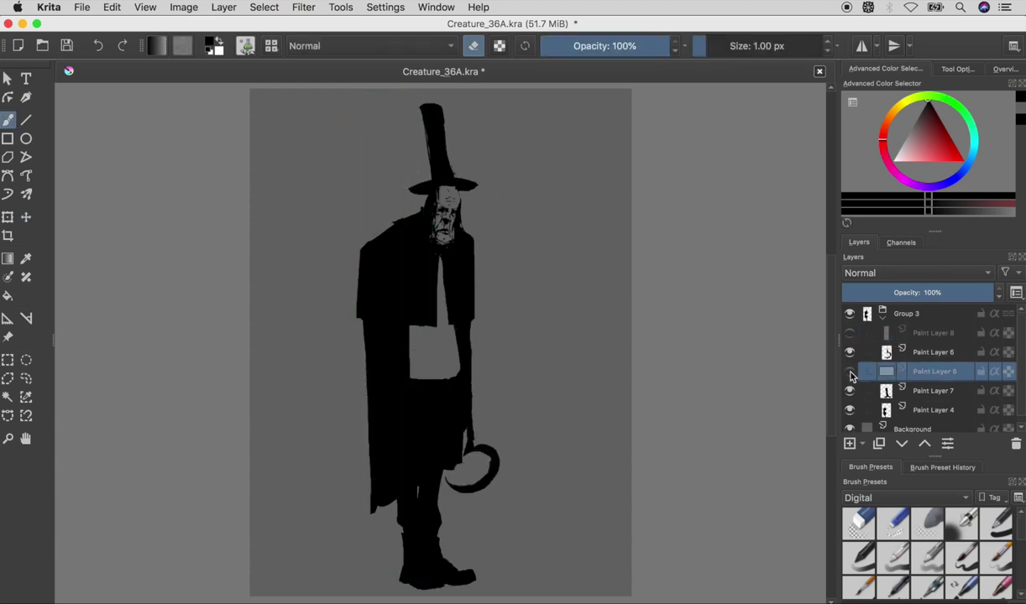
key(e)
drag(433, 287, 449, 338)
key(ctrl+z)
- Compare the cross pendant stroke by undoing and redoing it, then check the mirrored view
key(ctrl+shift+z)
key(ctrl+z)
key(e)
key(e)
key(ctrl+shift+z)
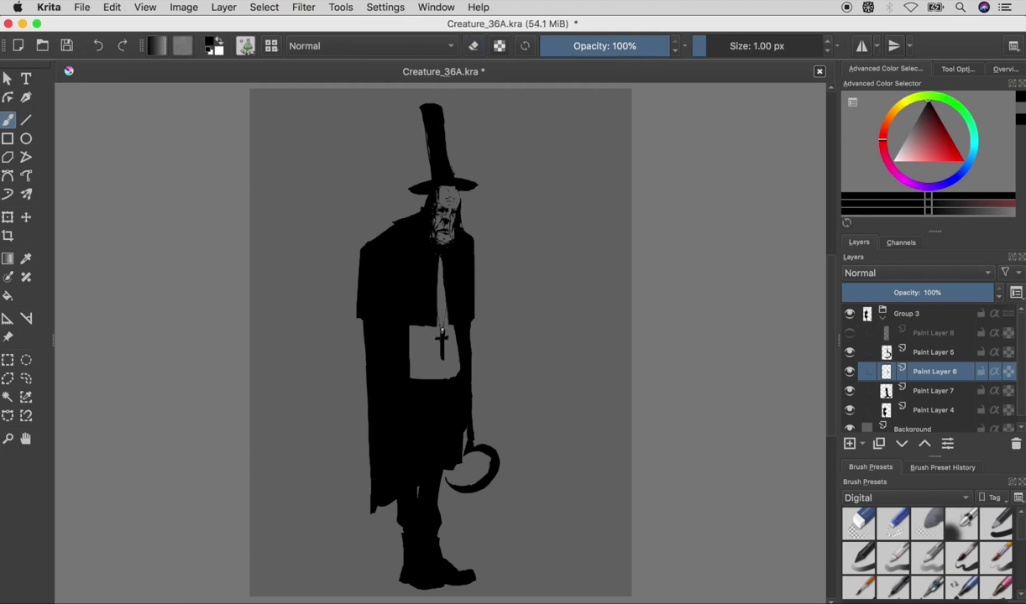
key(ctrl+z)
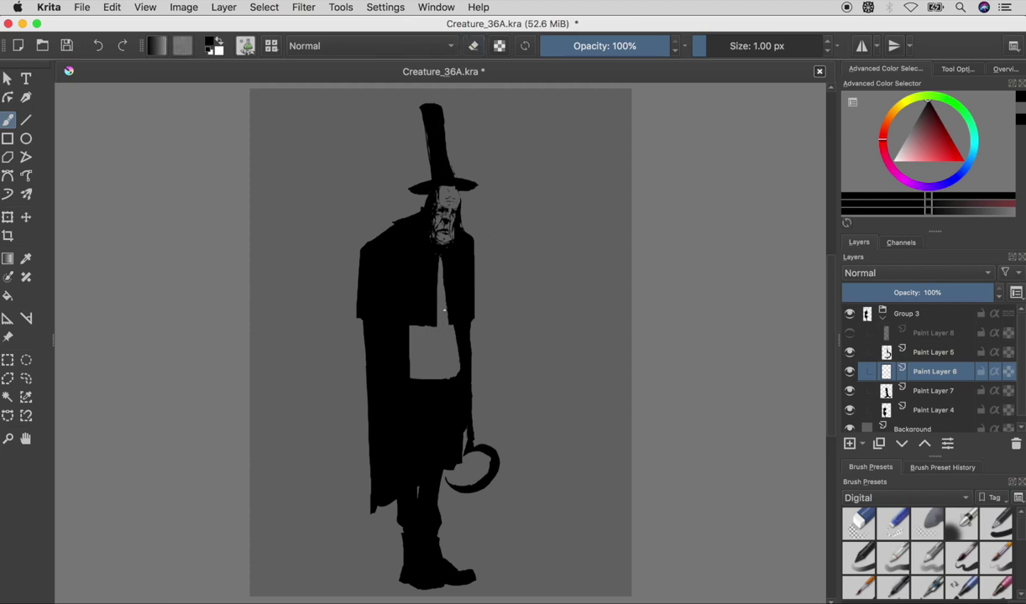
key(ctrl+shift+z)
key(ctrl+z)
key(ctrl+shift+z)
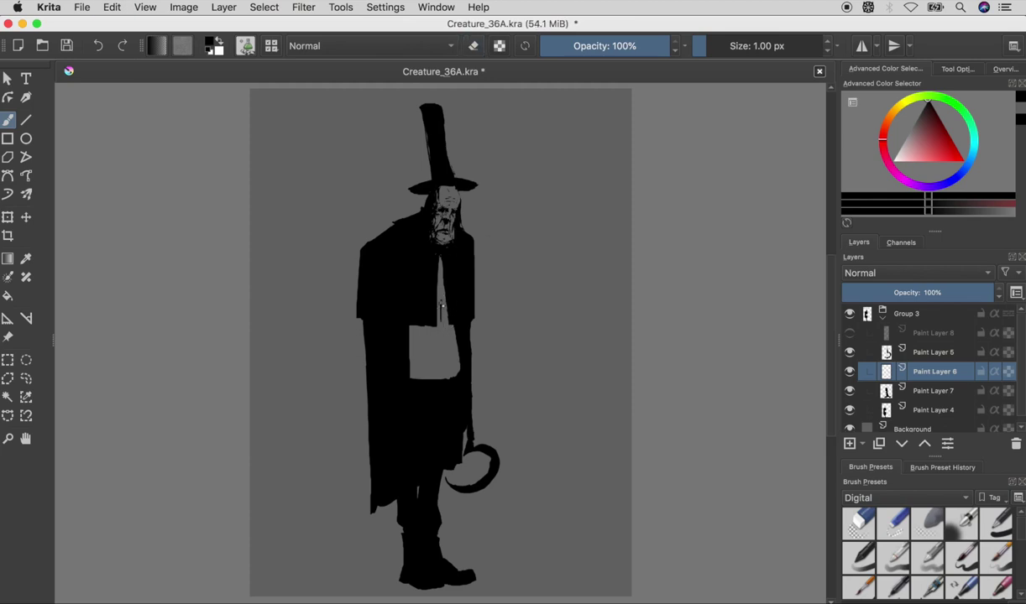
key(ctrl+z)
key(ctrl+shift+z)
key(ctrl+z)
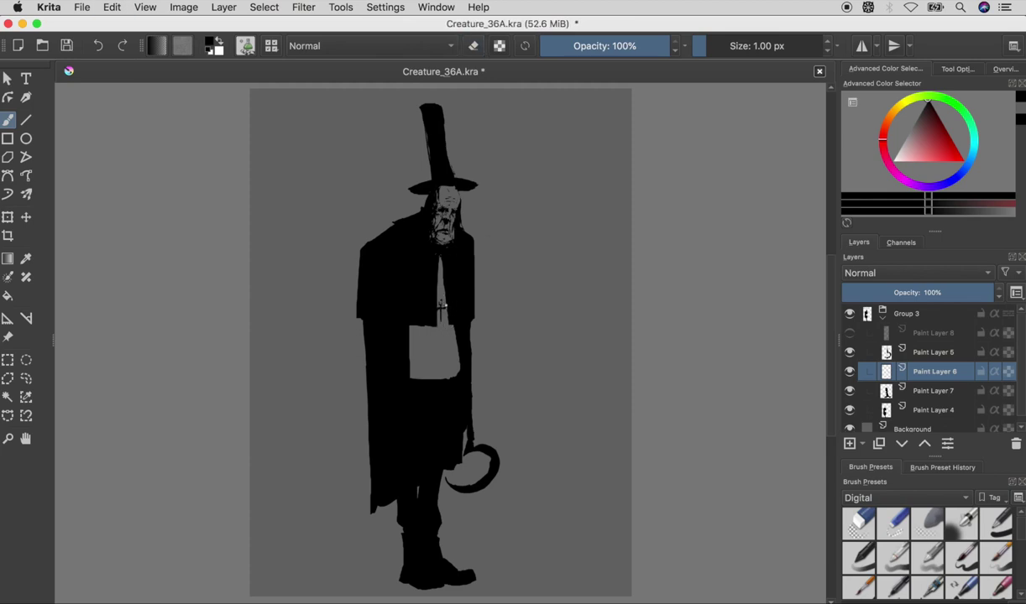
key(m)
key(m)
- Nudge the white apron layer slightly right and down, save, and reveal the staff layer
key(t)
mouse_move(500, 339)
mouse_down()
mouse_move(484, 318)
mouse_move(485, 295)
mouse_move(487, 327)
mouse_up()
key(ctrl+t)
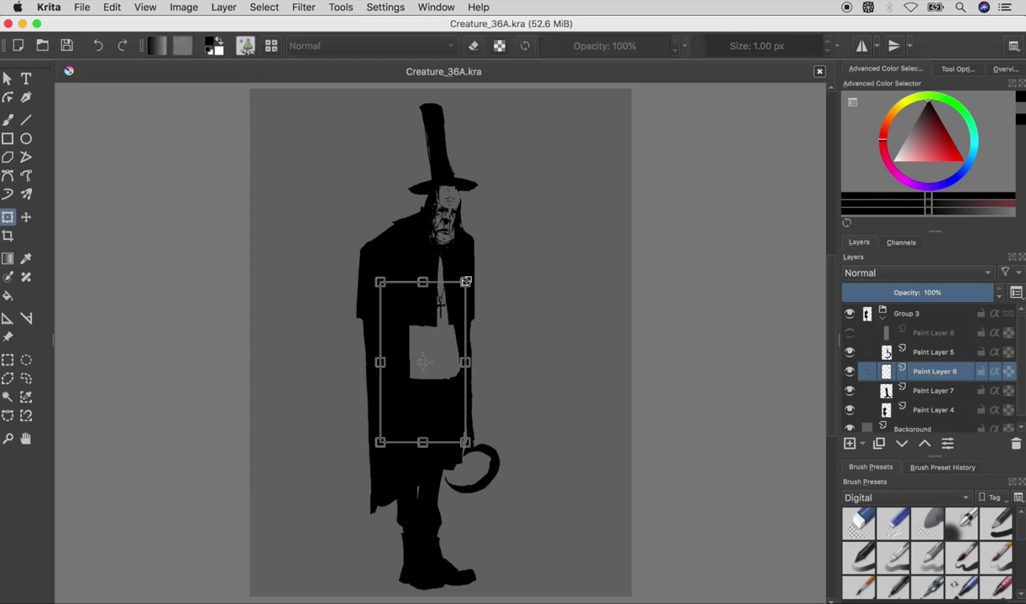
key(b)
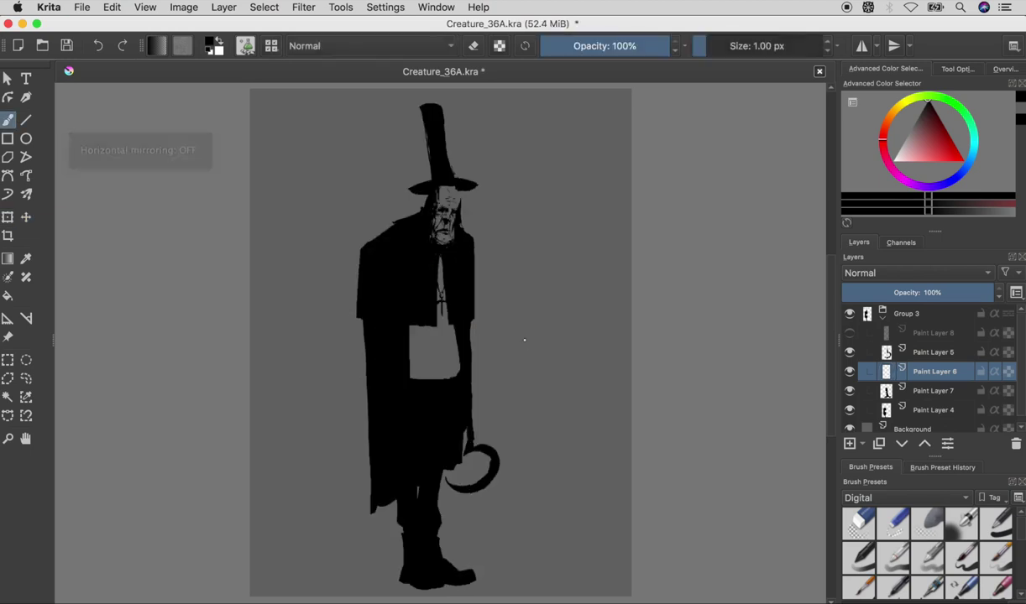
click(850, 411)
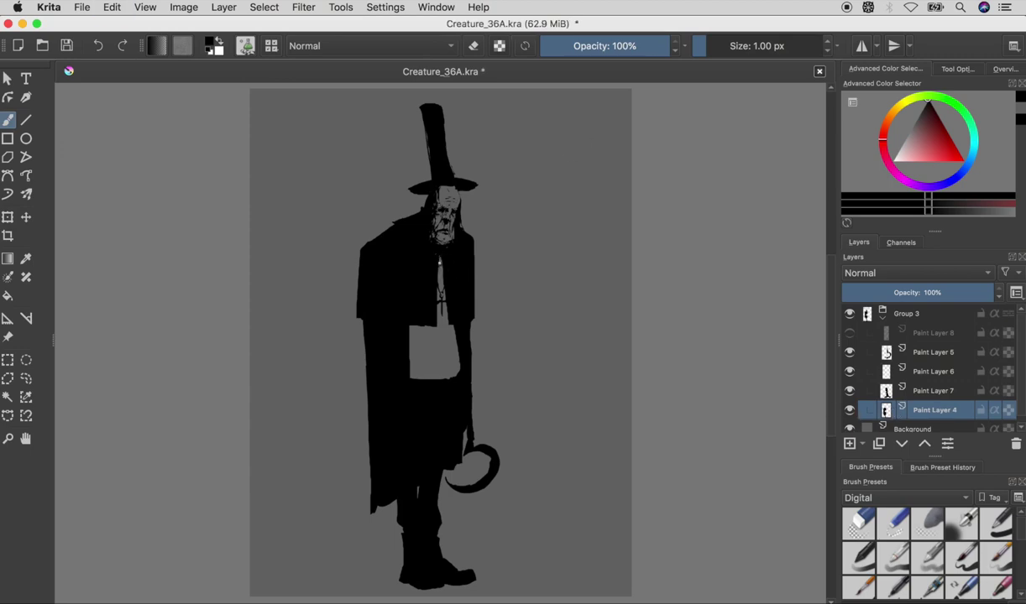
key(ctrl+s)
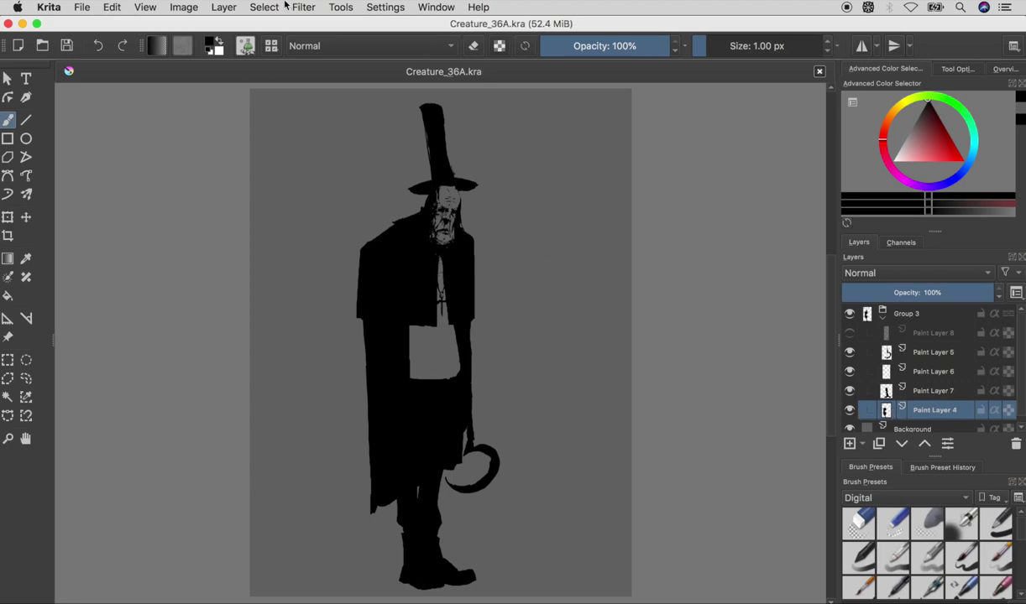
click(850, 333)
click(934, 333)
- Replace a trial trident top with a ring crossed by a bar on the staff
drag(476, 144, 513, 147)
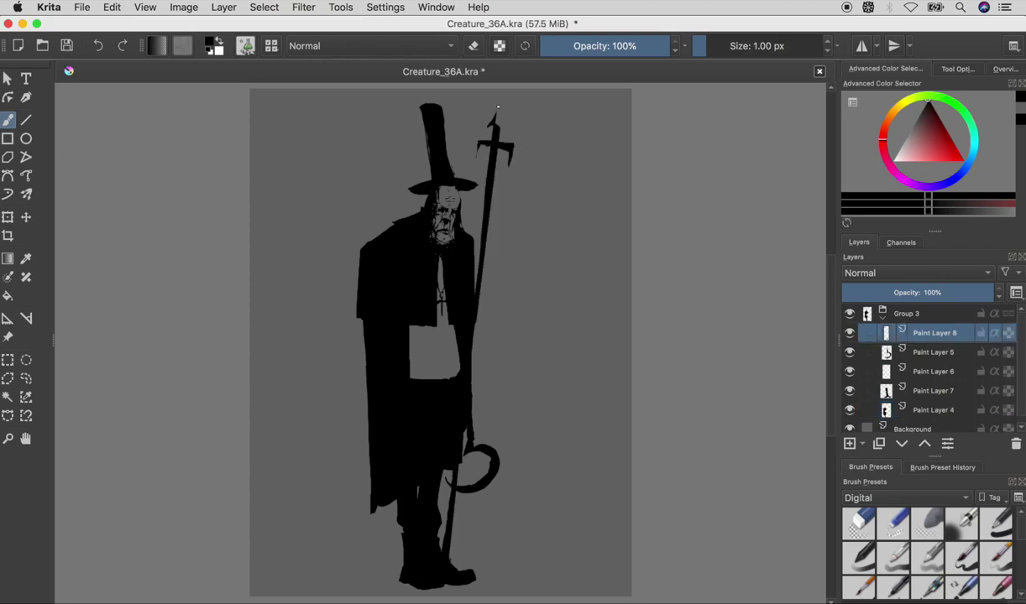
mouse_move(513, 154)
mouse_down()
mouse_move(513, 126)
mouse_move(475, 121)
mouse_up()
drag(495, 135, 495, 105)
key(ctrl+z)
key(ctrl+z)
key(ctrl+z)
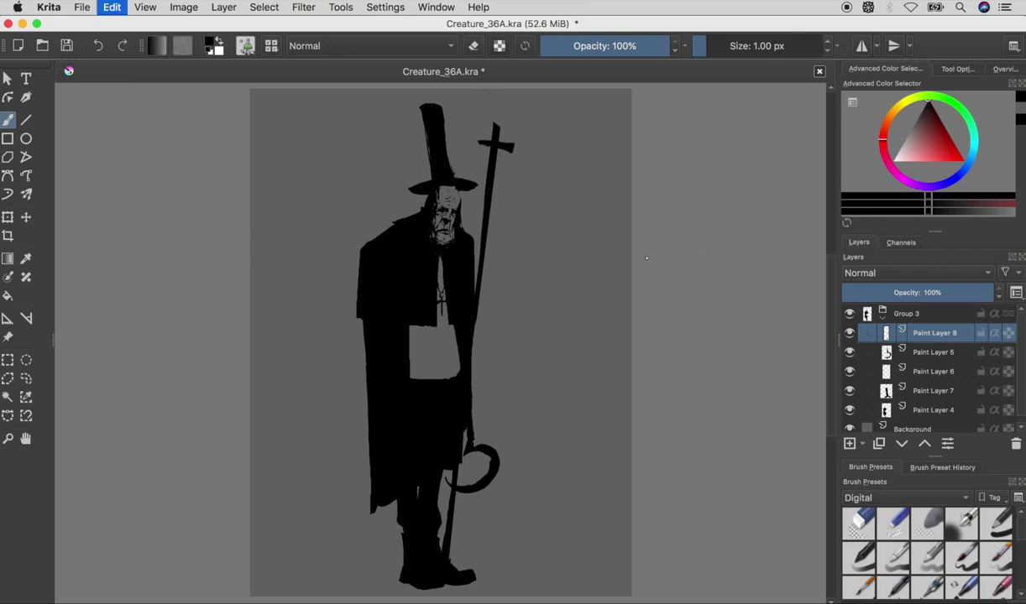
key(ctrl+z)
key(ctrl+z)
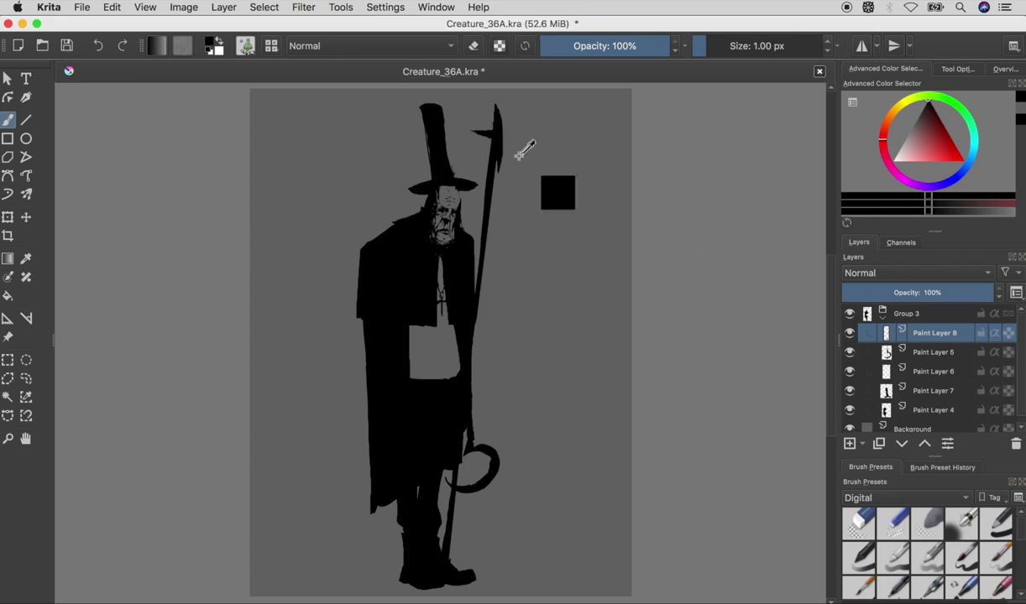
mouse_move(502, 111)
mouse_down()
mouse_move(513, 123)
mouse_move(474, 126)
mouse_up()
drag(498, 122, 498, 103)
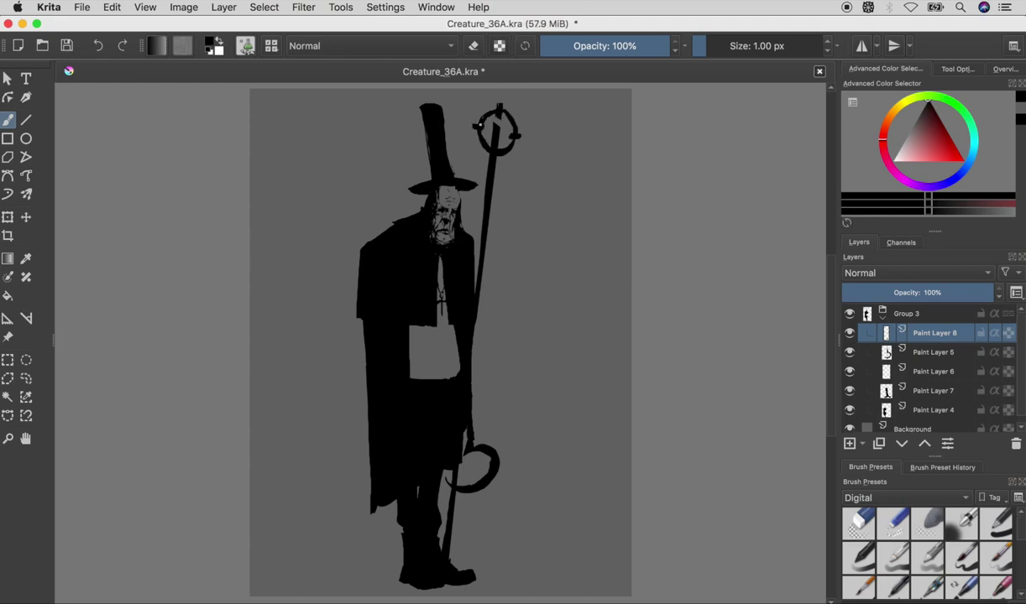
- Try moving the sickle up beside the head, cancel it, and hide the sickle layer
key(t)
drag(511, 424, 393, 183)
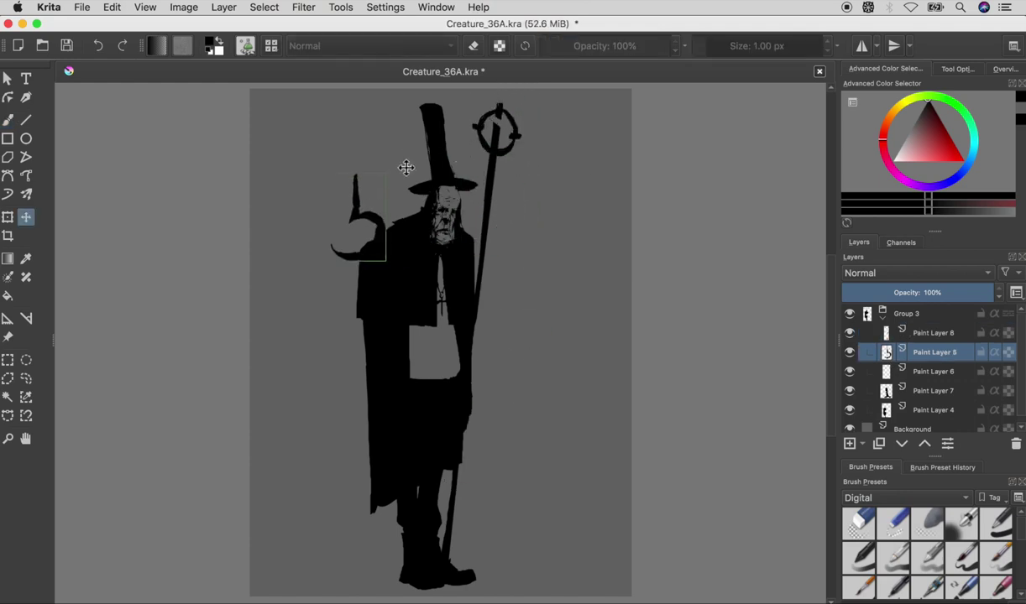
key(ctrl+t)
key(ctrl+z)
key(ctrl+z)
click(869, 390)
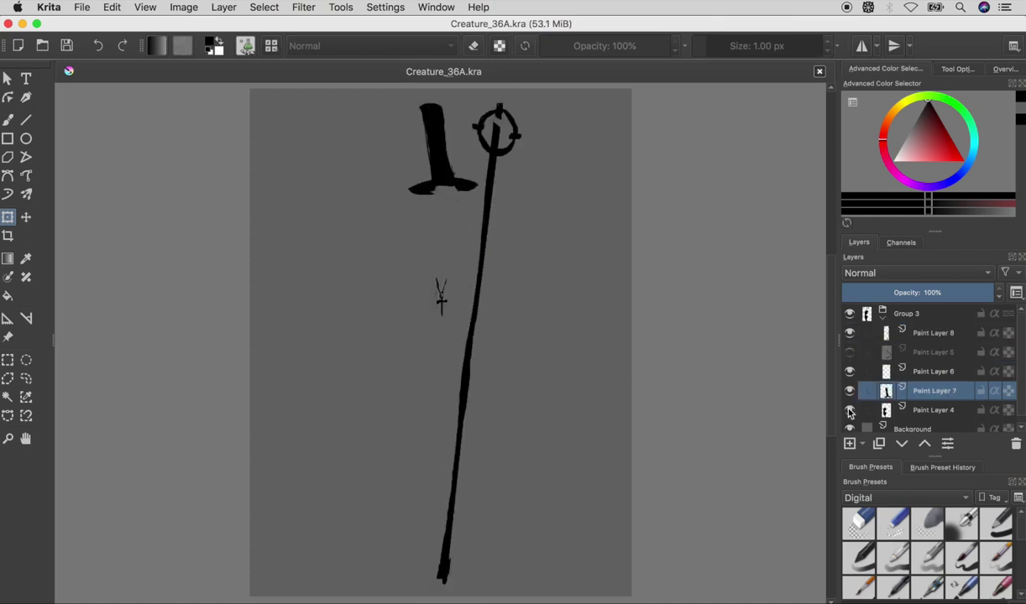
- Add a new layer above the body and try a belt line under the apron, then undo
click(890, 409)
key(b)
scroll(929, 420, down, 1)
key(Insert)
mouse_move(391, 373)
mouse_down()
mouse_move(447, 372)
mouse_move(415, 379)
mouse_move(463, 388)
mouse_up()
key(e)
key(Page_Down)
key(e)
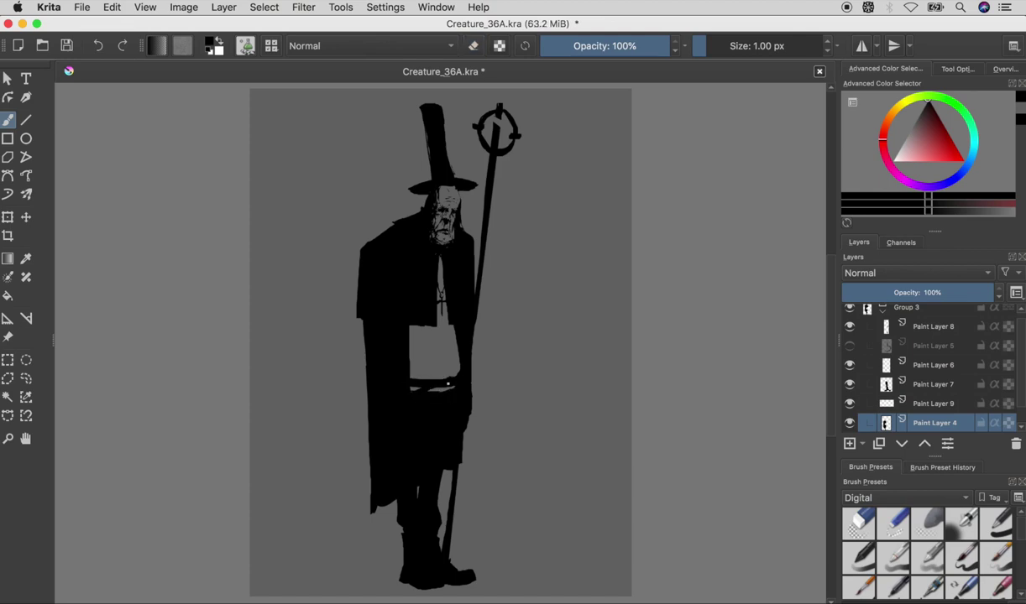
key(ctrl+z)
key(ctrl+z)
- Save, add another new layer below the body, and select the Background layer
key(ctrl+s)
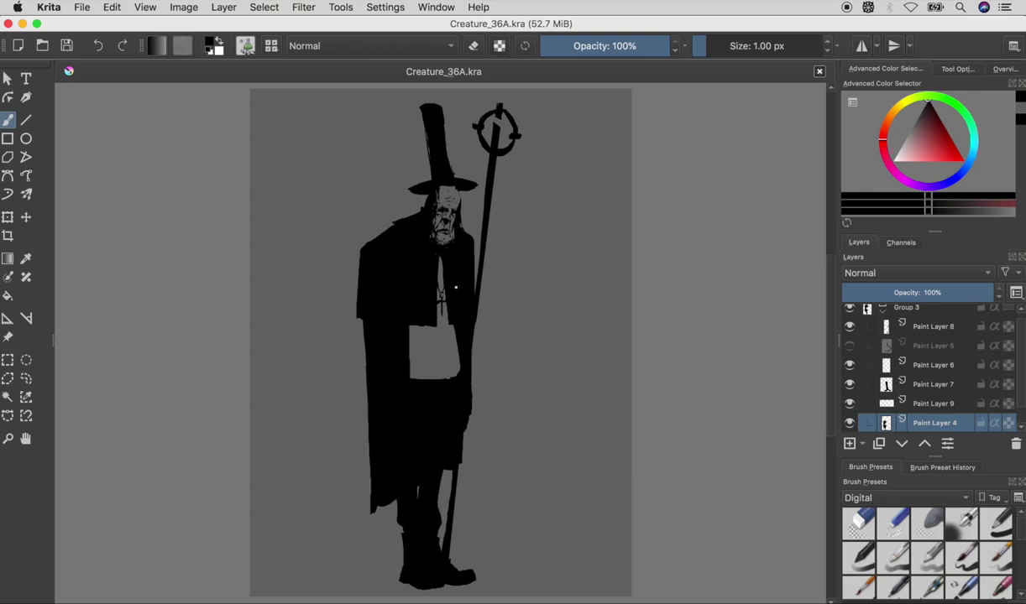
scroll(868, 403, down, 1)
click(856, 421)
key(Insert)
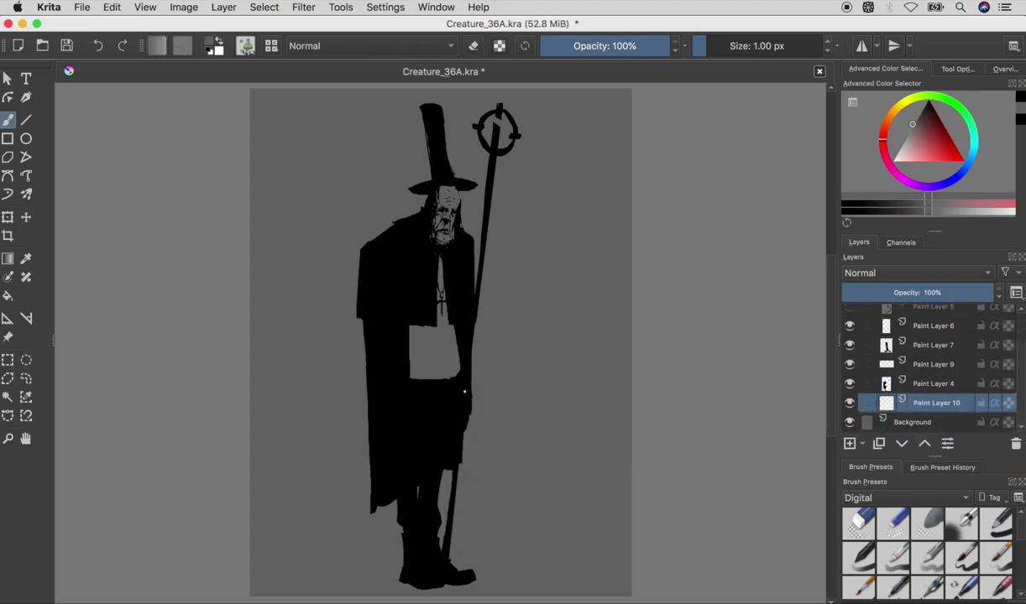
click(857, 422)
- Preview a darker lightness in HSV/HSL adjustment on Background and Paint Layer 10, cancelling each time
key(ctrl+u)
mouse_move(687, 375)
mouse_down()
mouse_move(648, 378)
mouse_move(693, 377)
mouse_up()
key(Escape)
click(936, 403)
key(ctrl+u)
key(Escape)
key(ctrl+u)
key(Escape)
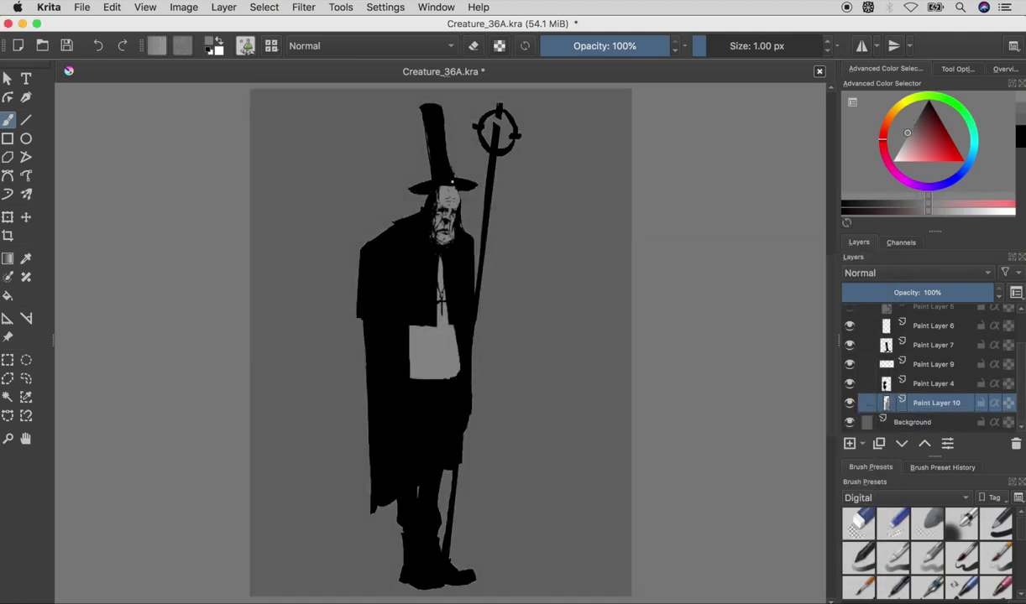
- Check the mirrored view, save, cancel another HSV/HSL adjustment, and select the sickle layer
key(m)
key(m)
key(ctrl+s)
key(ctrl+u)
key(Escape)
click(867, 307)
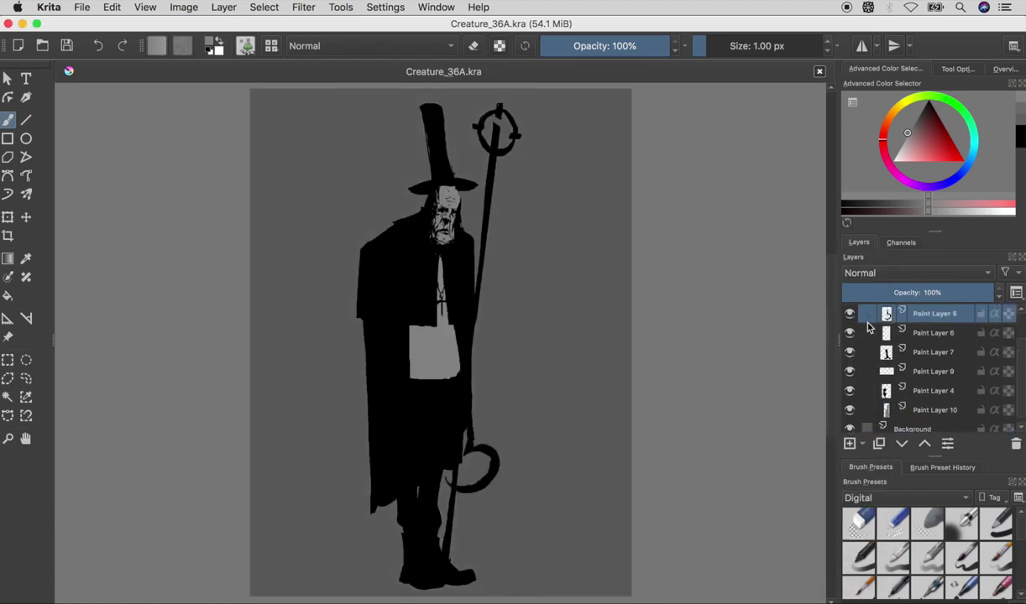
- Move the sickle onto the coat and shrink it over the apron
key(t)
mouse_move(462, 386)
mouse_down()
mouse_move(348, 383)
mouse_move(423, 361)
mouse_up()
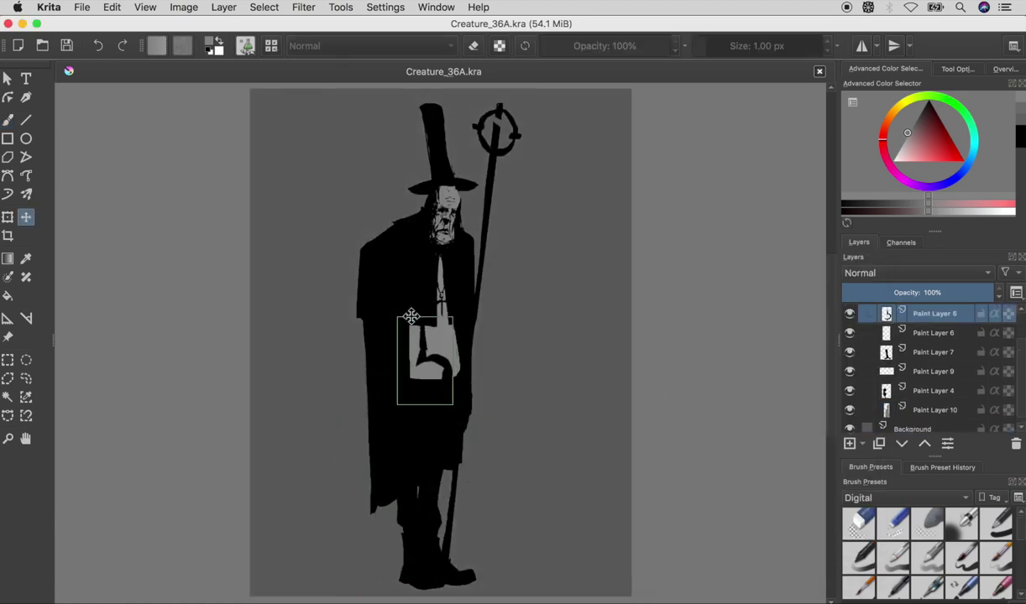
key(ctrl+t)
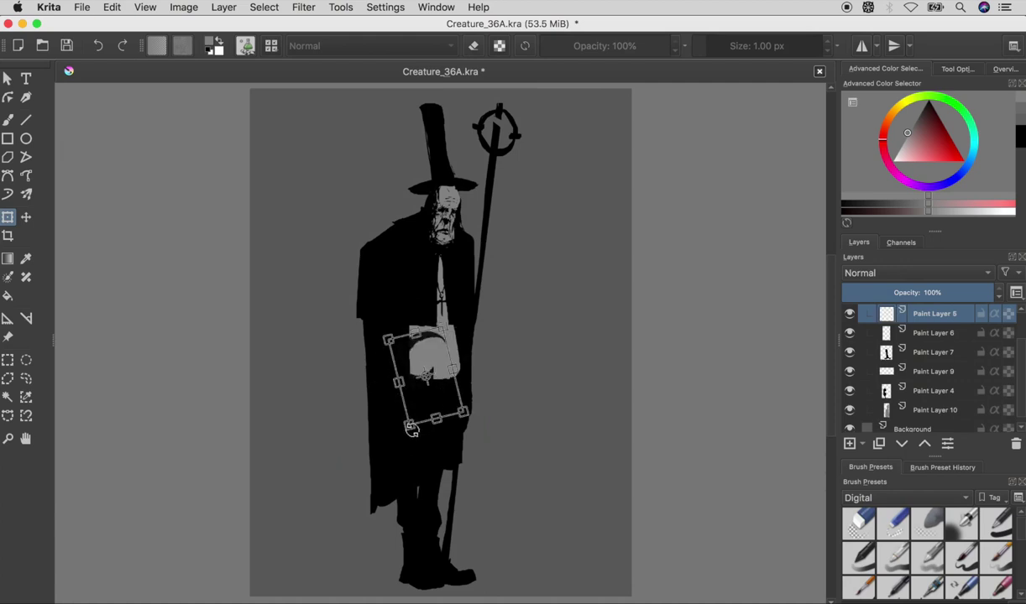
- Mirror the staff layer horizontally and shift it toward the figure's left
click(848, 334)
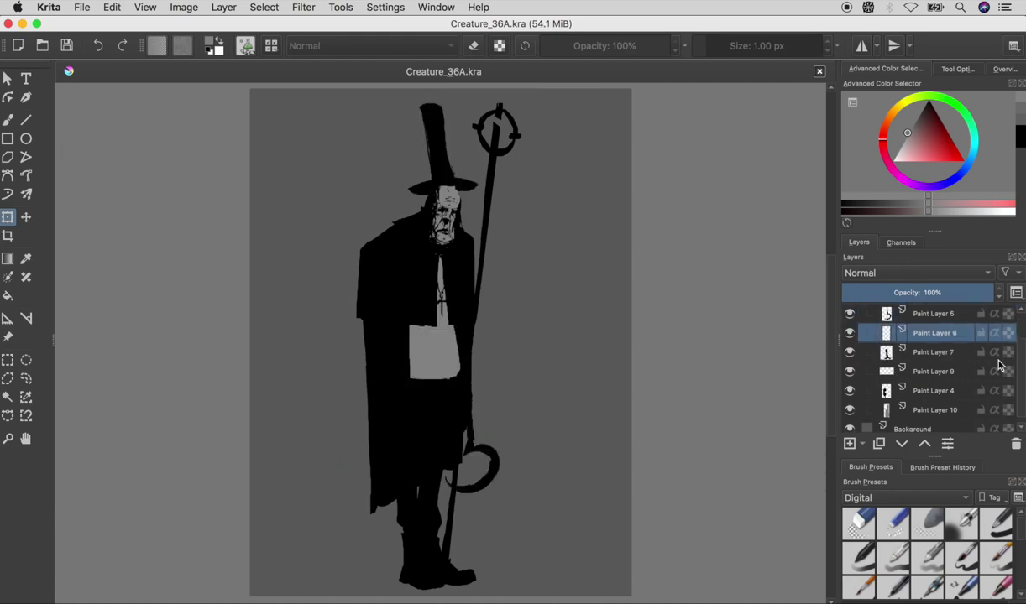
key(ctrl+g)
click(223, 7)
click(441, 148)
key(t)
mouse_move(361, 268)
mouse_down()
mouse_move(436, 266)
mouse_move(383, 267)
mouse_up()
key(b)
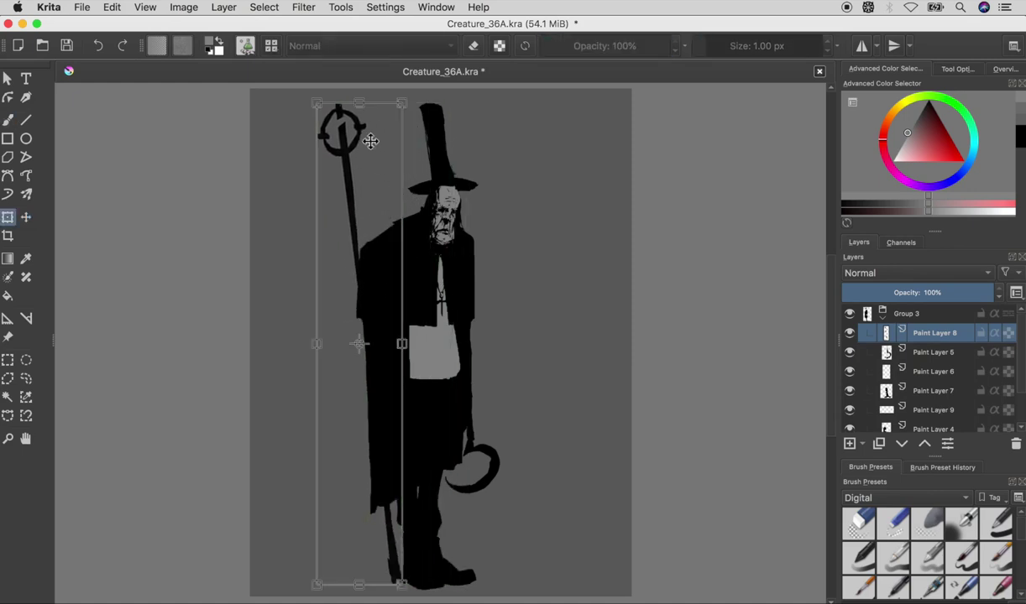
- Rotate the staff to lean the opposite way and move its layer down the stack
key(ctrl+t)
drag(655, 219, 691, 293)
key(Return)
key(m)
key(m)
key(ctrl+Page_Down)
key(ctrl+Page_Down)
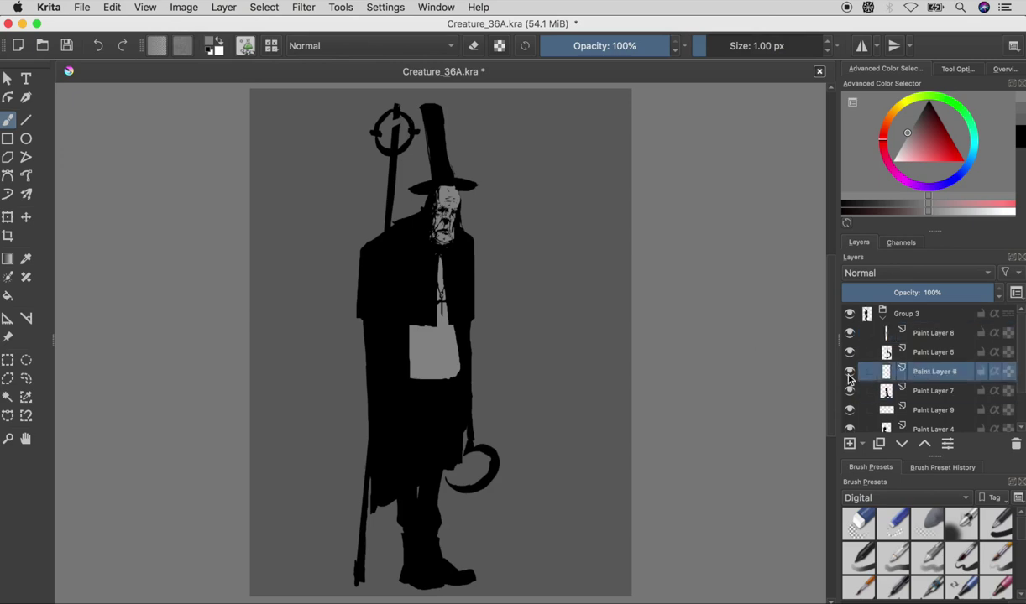
- Test black strokes on the apron, undoing them and checking the mirrored view
key(d)
drag(417, 378, 421, 367)
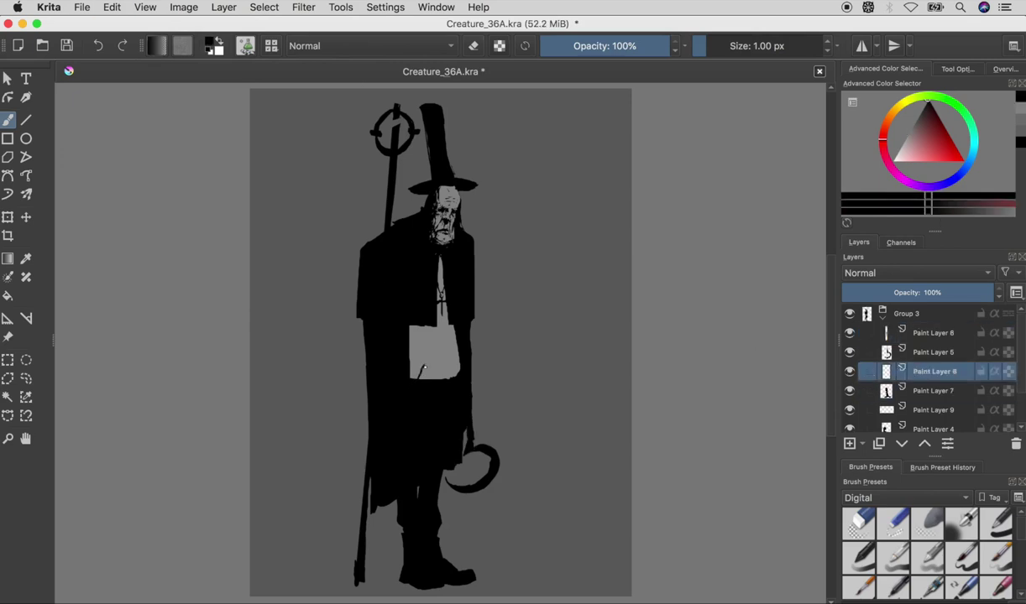
drag(432, 312, 429, 346)
key(ctrl+z)
key(m)
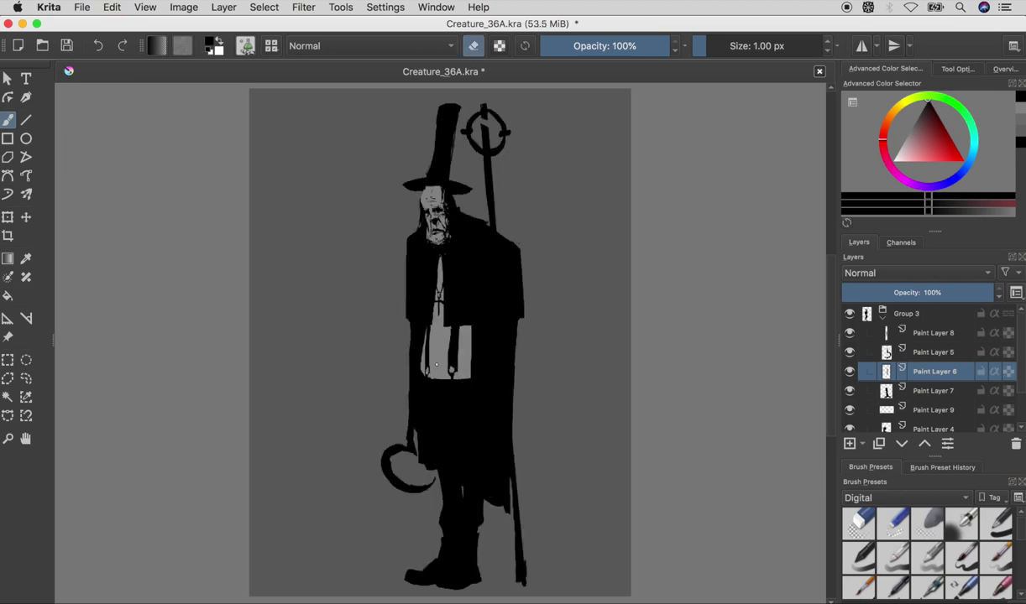
key(m)
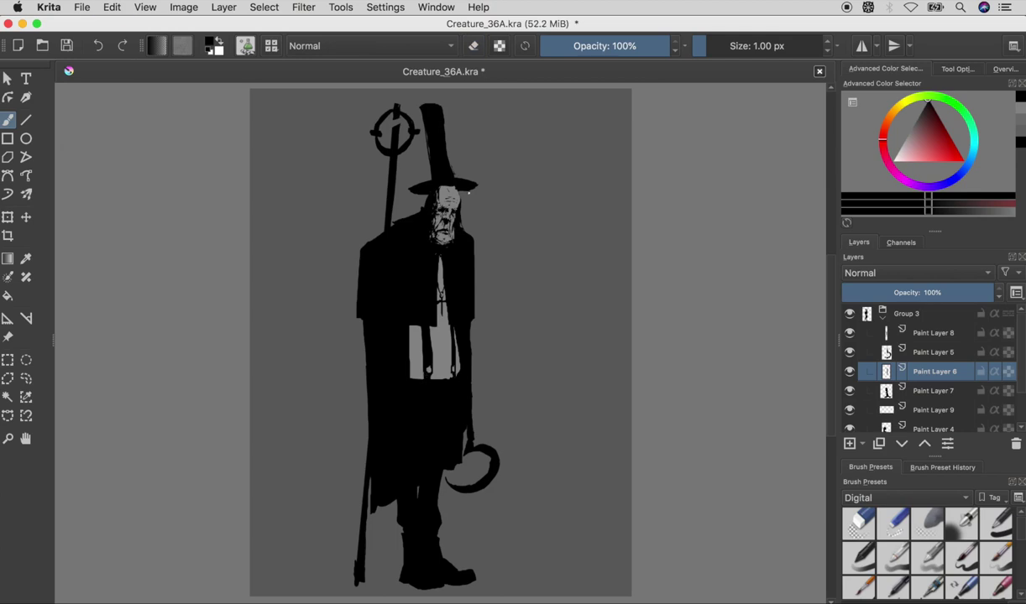
drag(460, 319, 399, 364)
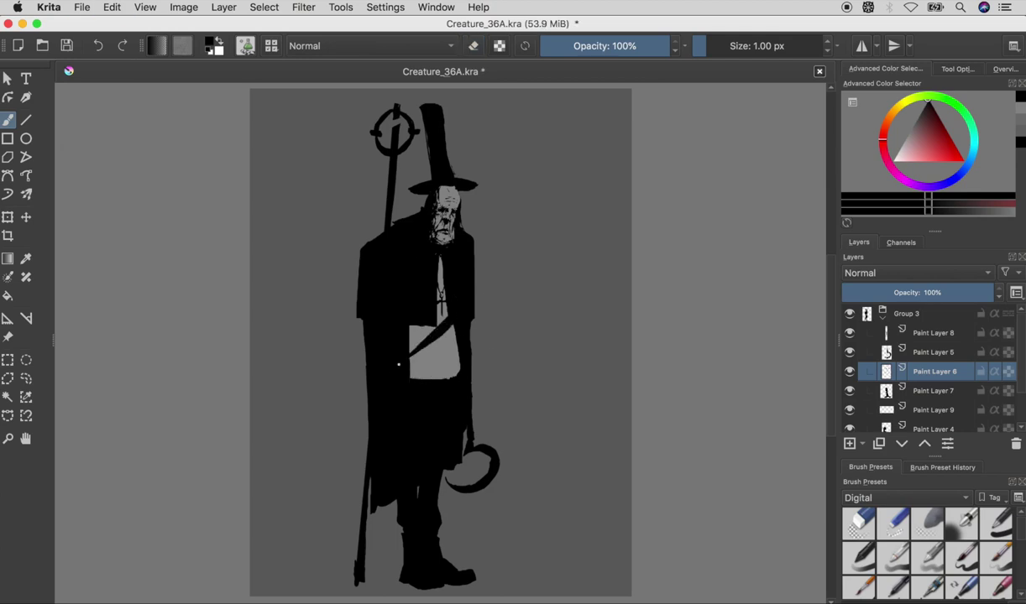
key(m)
key(ctrl+z)
key(m)
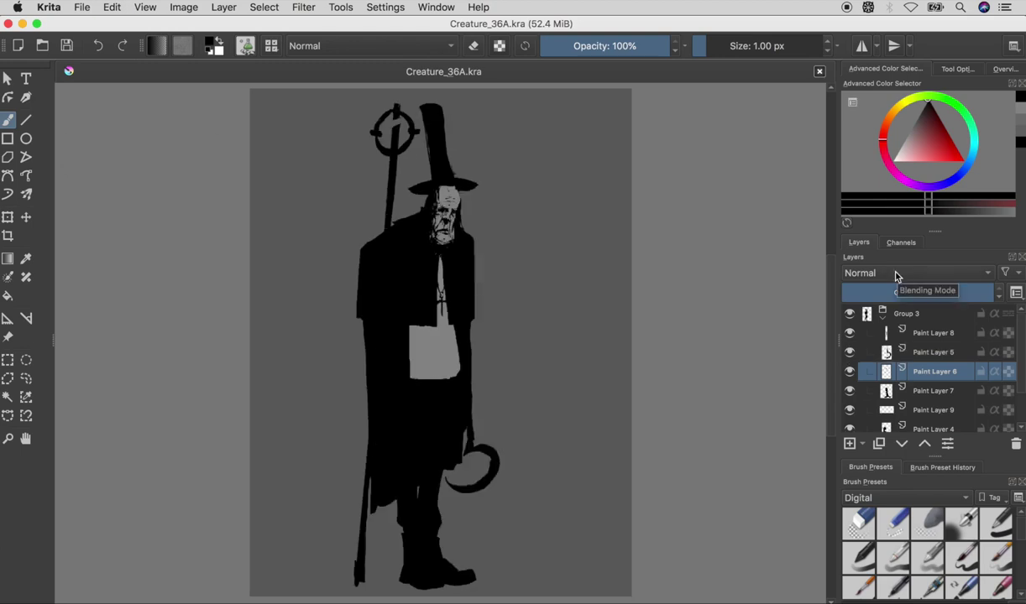
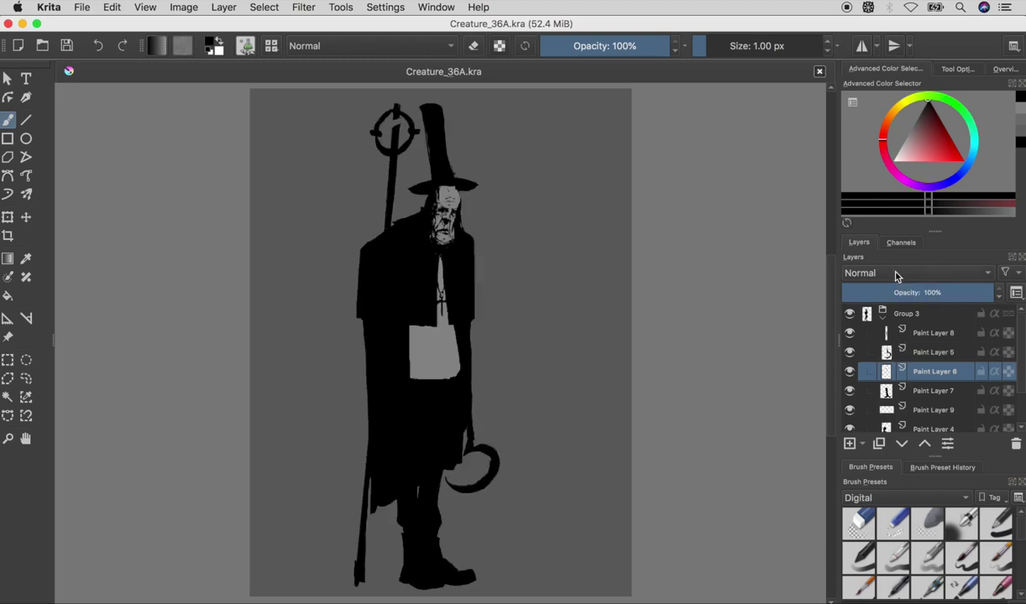
- Widen the staff's cross-shaped head with two horizontal strokes on its layer
key(Page_Up)
key(Page_Up)
drag(375, 131, 360, 132)
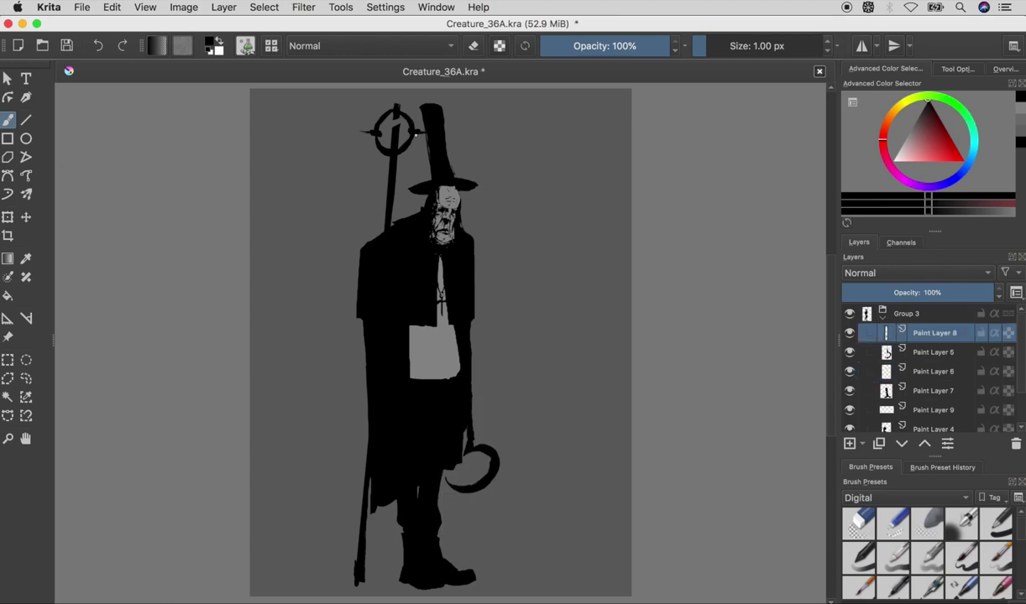
drag(367, 127, 389, 126)
- Pull the staff layer out of its group and rotate the staff more upright
key(ctrl+t)
drag(476, 156, 526, 275)
key(ctrl+z)
key(ctrl+z)
drag(934, 332, 915, 428)
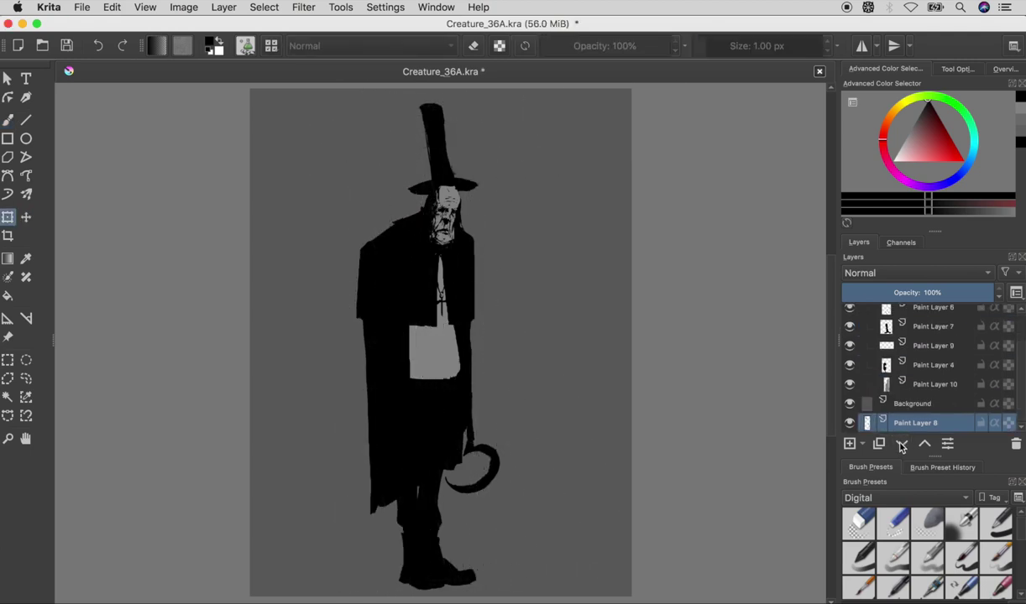
click(924, 444)
mouse_move(478, 381)
mouse_down()
mouse_move(482, 325)
mouse_move(522, 300)
mouse_up()
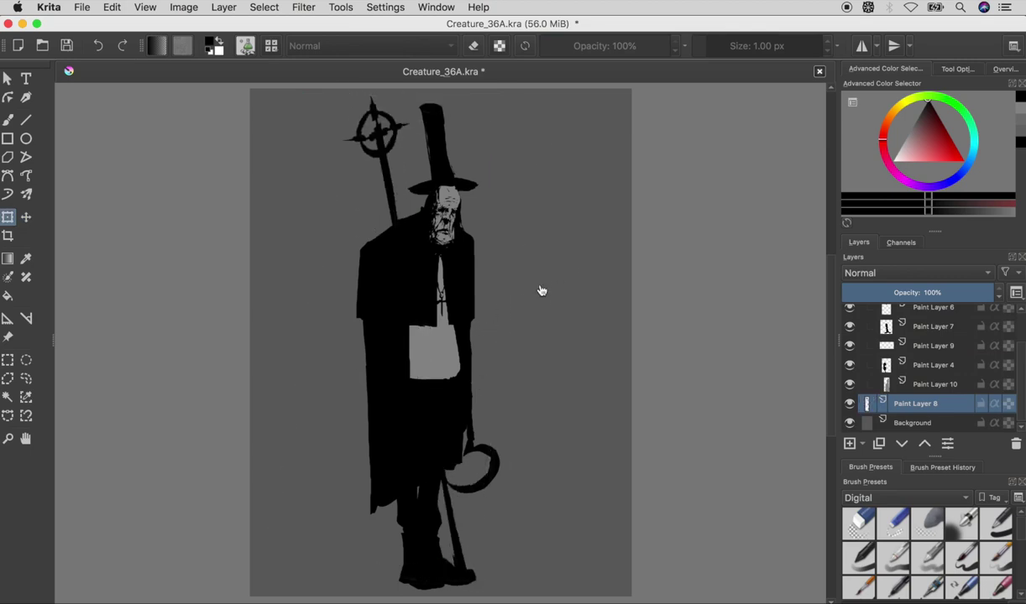
key(b)
- Move the staff to the figure's right side and add a new empty paint layer
key(ctrl+t)
drag(494, 256, 561, 250)
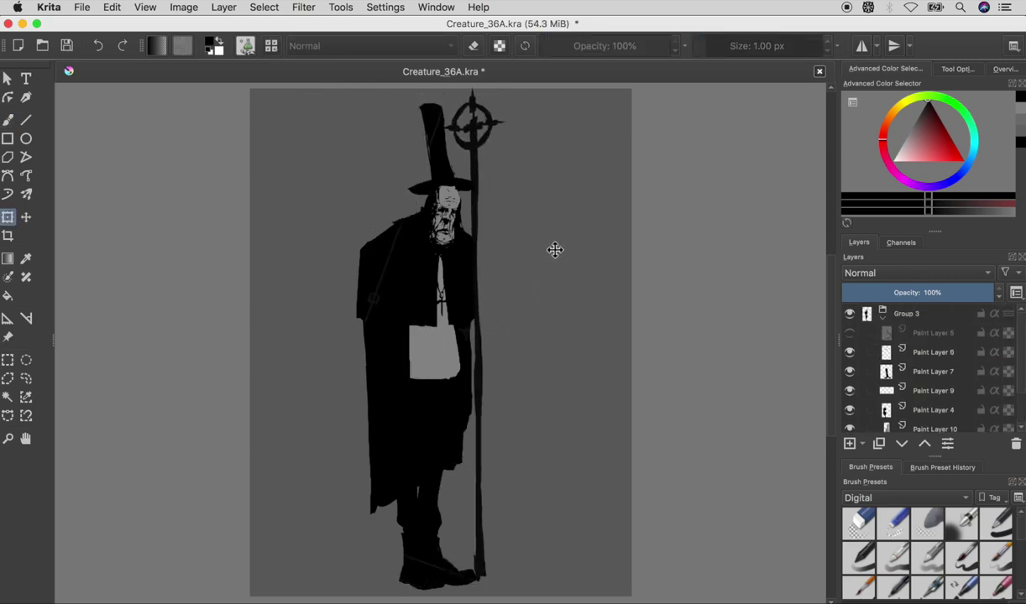
key(Escape)
key(b)
key(Insert)
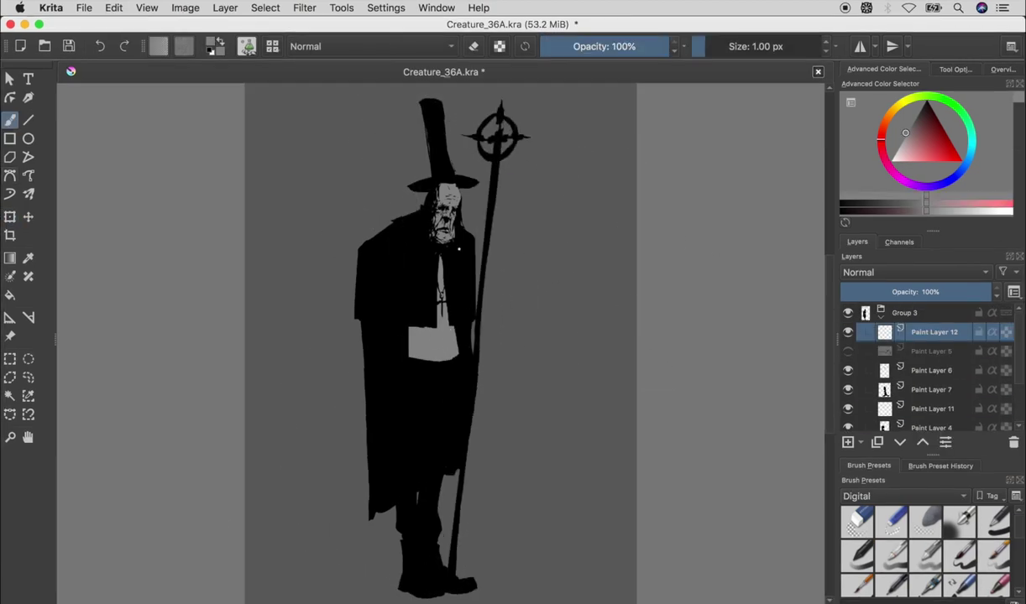
- Paint a pale hand over the coat on Paint Layer 12 and erase to shape it
mouse_move(399, 363)
mouse_down()
mouse_move(388, 374)
mouse_move(405, 384)
mouse_move(384, 379)
mouse_move(416, 405)
mouse_move(390, 391)
mouse_up()
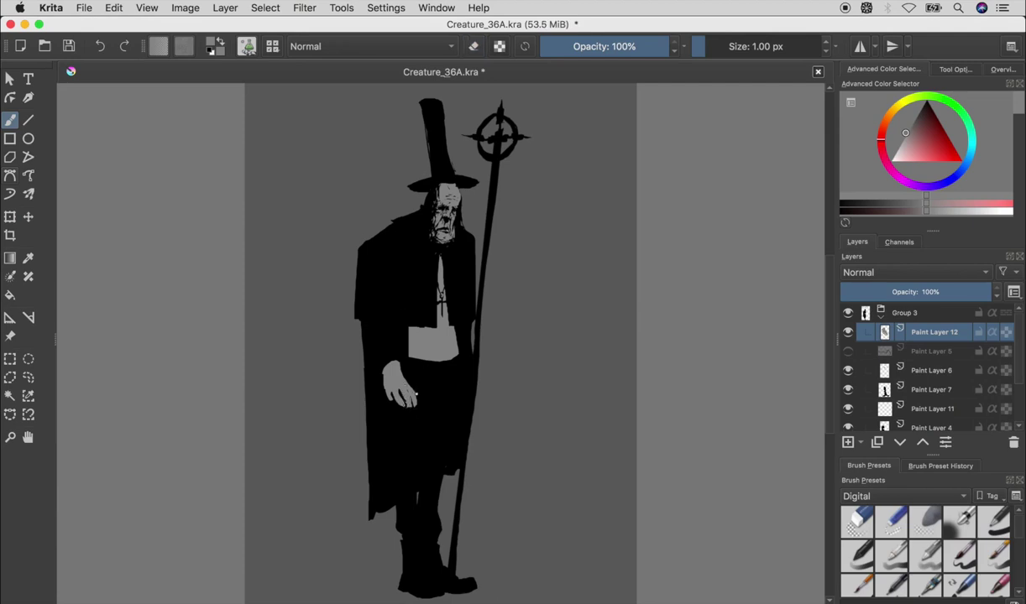
key(e)
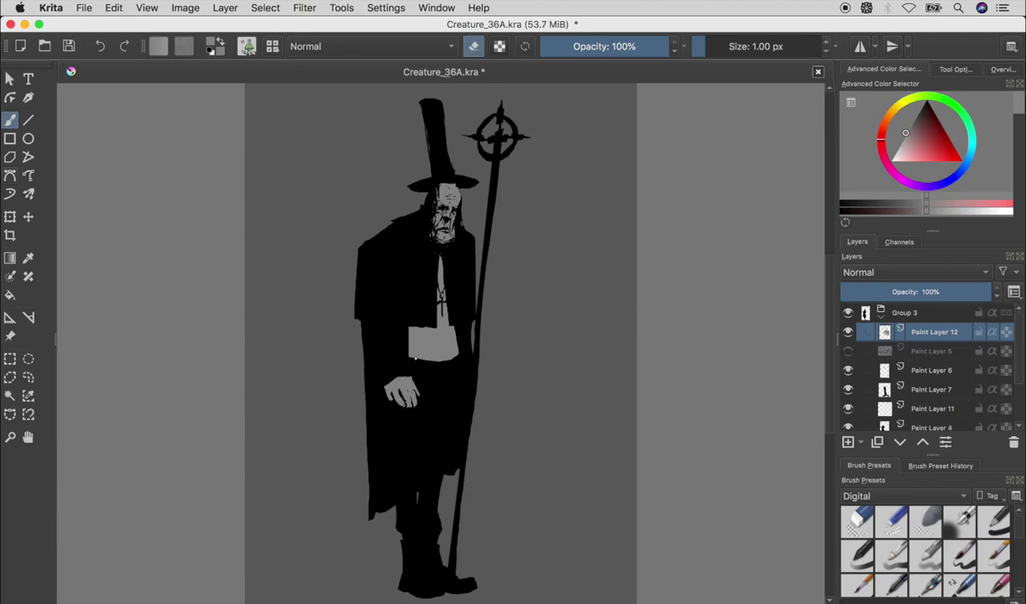
key(e)
key(e)
key(e)
key(e)
key(e)
key(e)
key(e)
key(e)
drag(383, 372, 395, 375)
key(e)
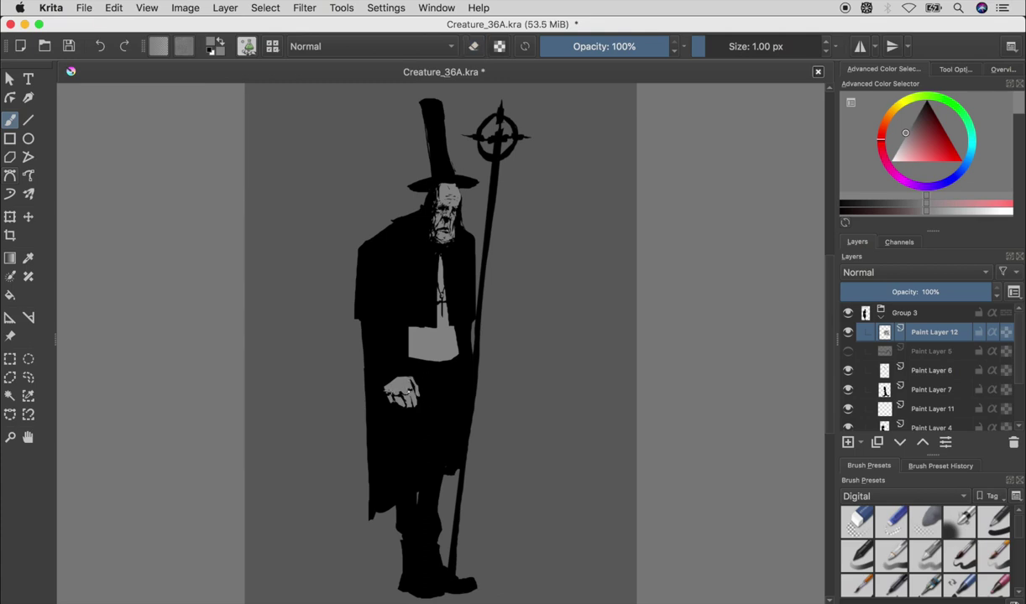
- Check the hand in the mirrored view, trim it further, and save the document
key(m)
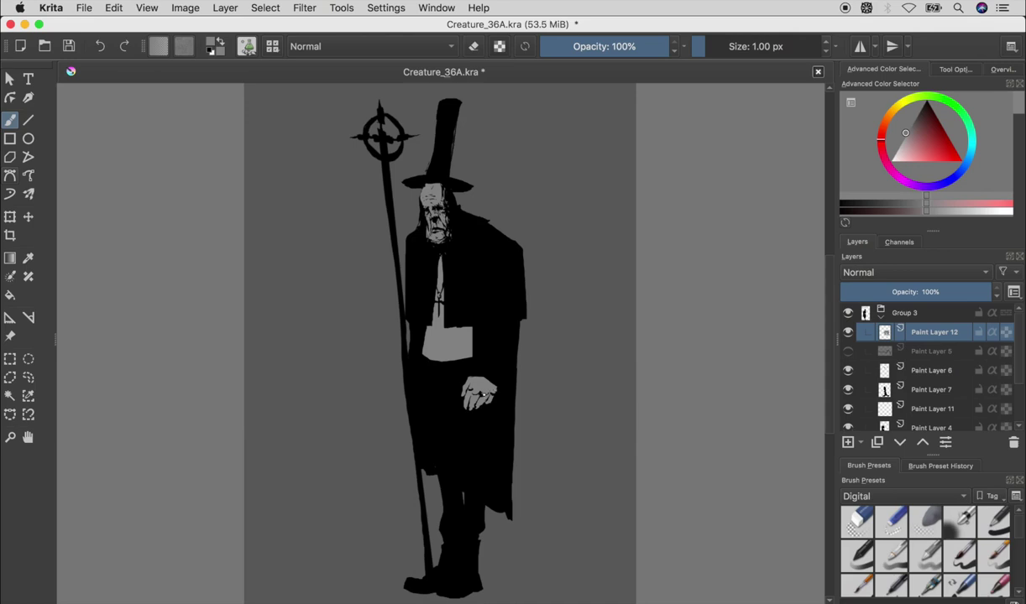
key(e)
key(e)
key(m)
key(ctrl+s)
key(ctrl+t)
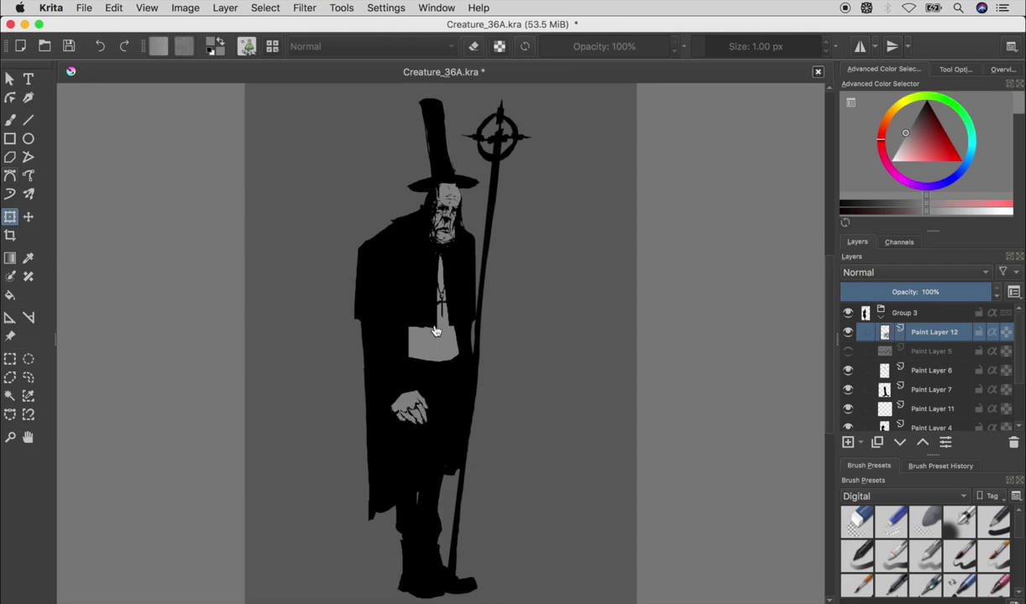
- Move the pale hand lower down the coat, check it mirrored, and save
key(m)
key(t)
drag(483, 458, 502, 464)
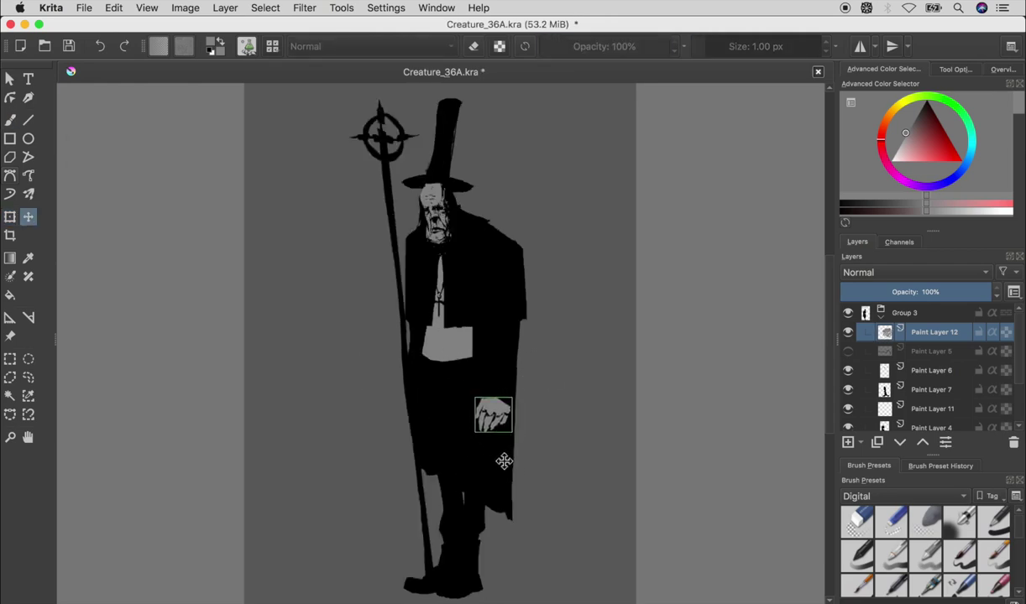
key(m)
key(b)
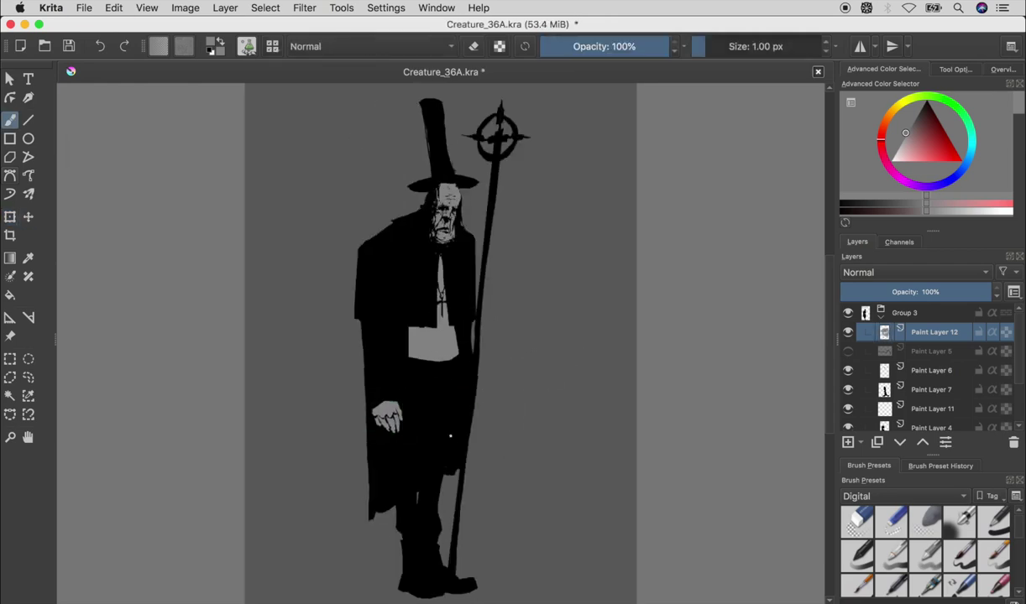
key(m)
key(ctrl+s)
- Erase a little from the hand's edge and save again
key(e)
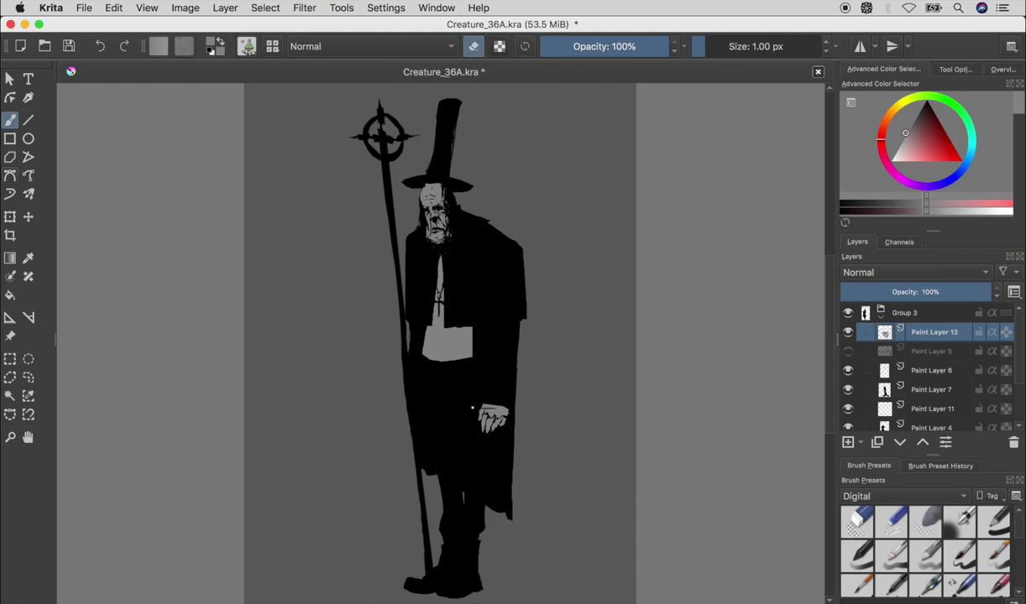
drag(514, 414, 480, 426)
key(e)
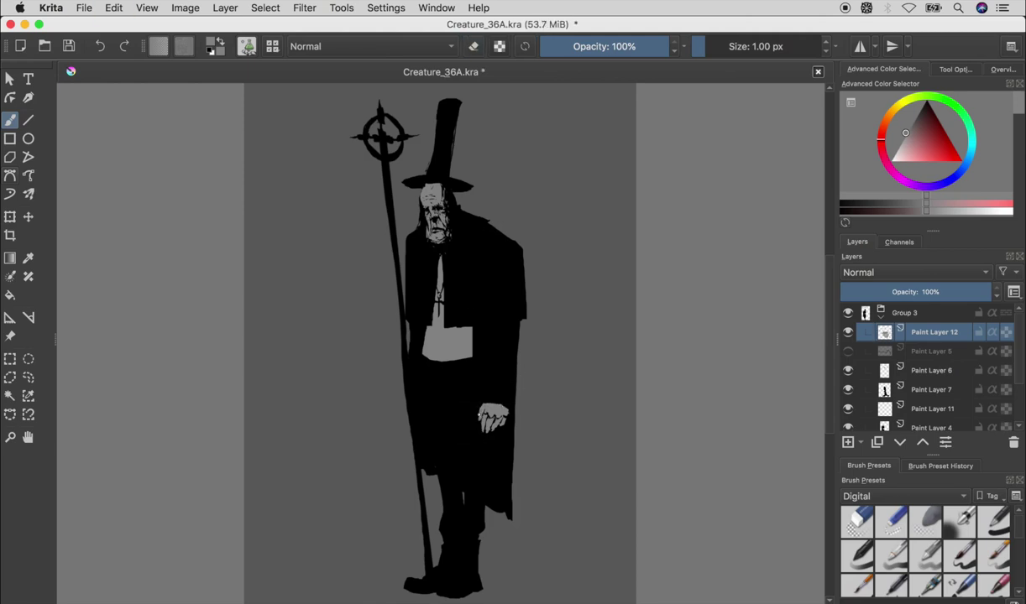
key(e)
key(m)
key(e)
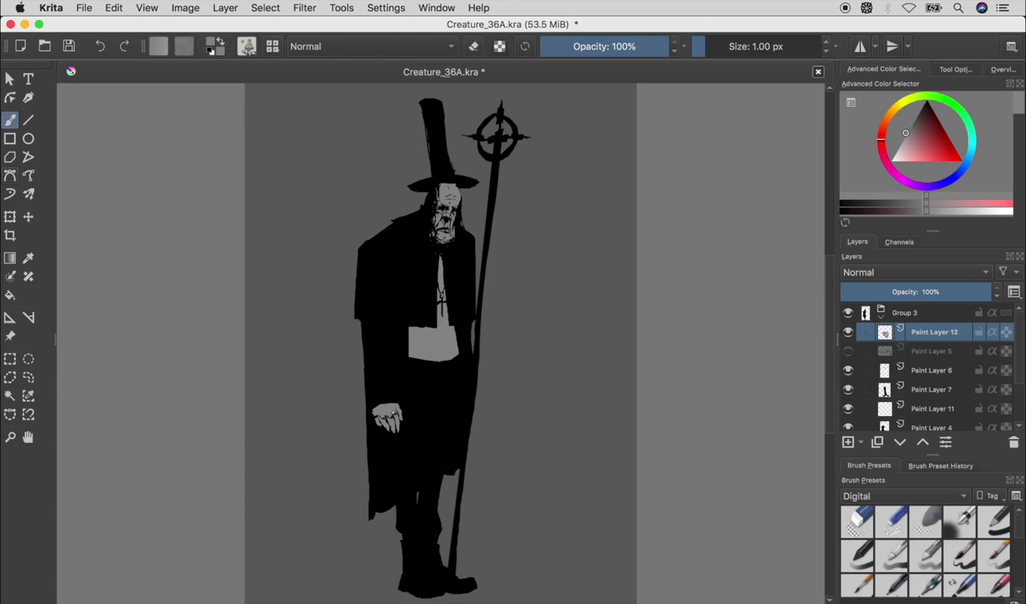
key(e)
- Try a dark stroke on the coat's left edge, undo it, and select the main silhouette layer
key(e)
key(e)
key(e)
key(e)
key(e)
key(ctrl+s)
key(e)
key(m)
key(m)
key(e)
key(m)
key(m)
key(ctrl+z)
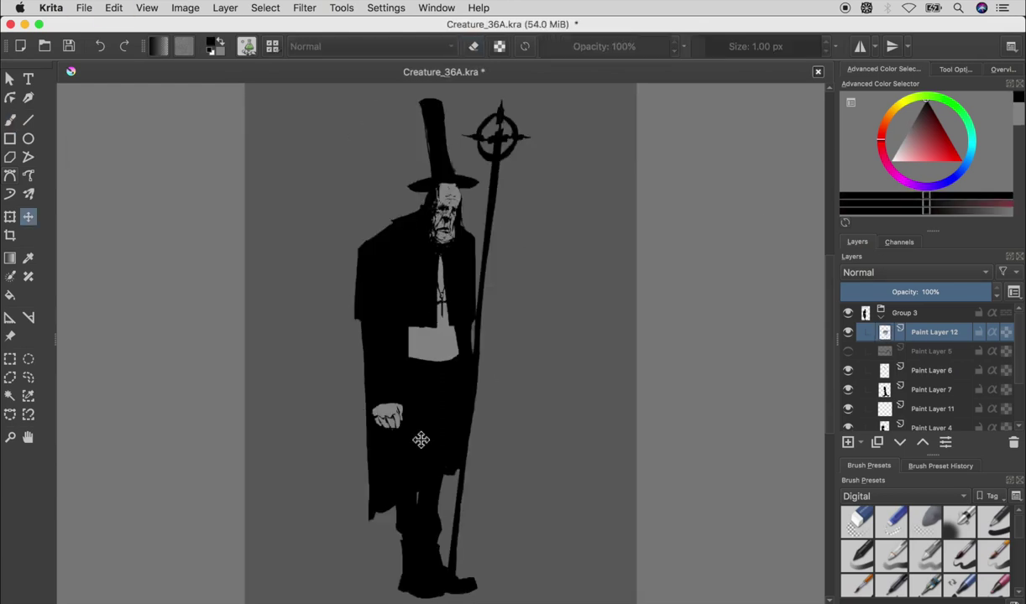
key(m)
key(m)
drag(348, 419, 345, 306)
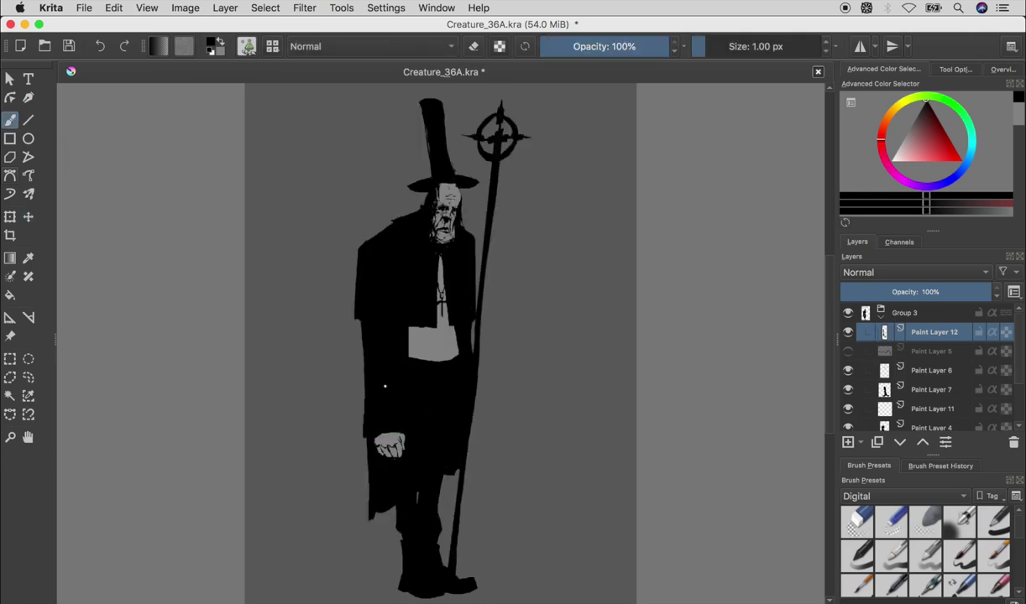
key(m)
key(m)
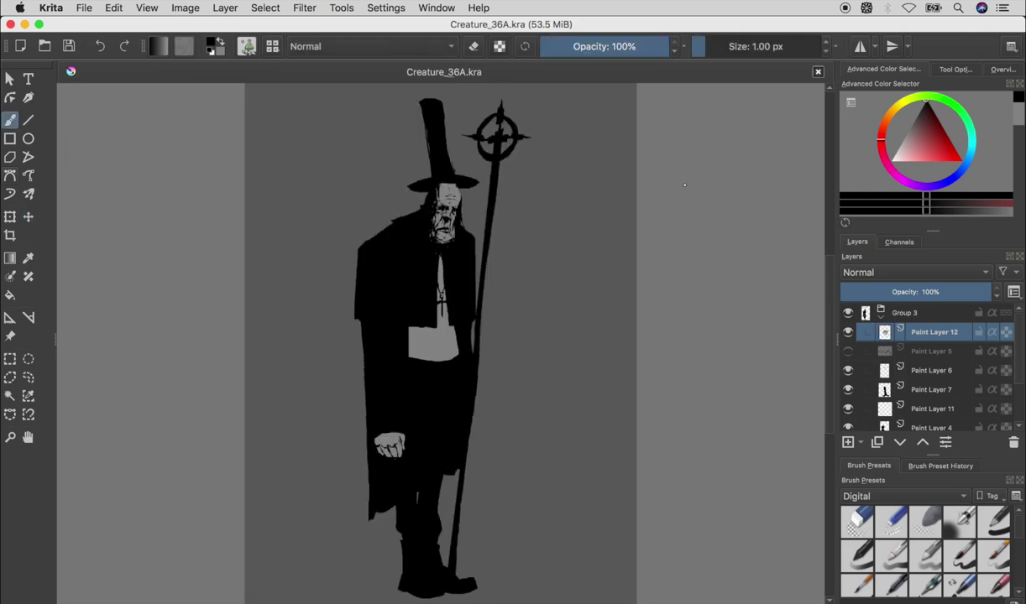
click(923, 389)
click(932, 427)
key(ctrl+z)
key(ctrl+z)
key(m)
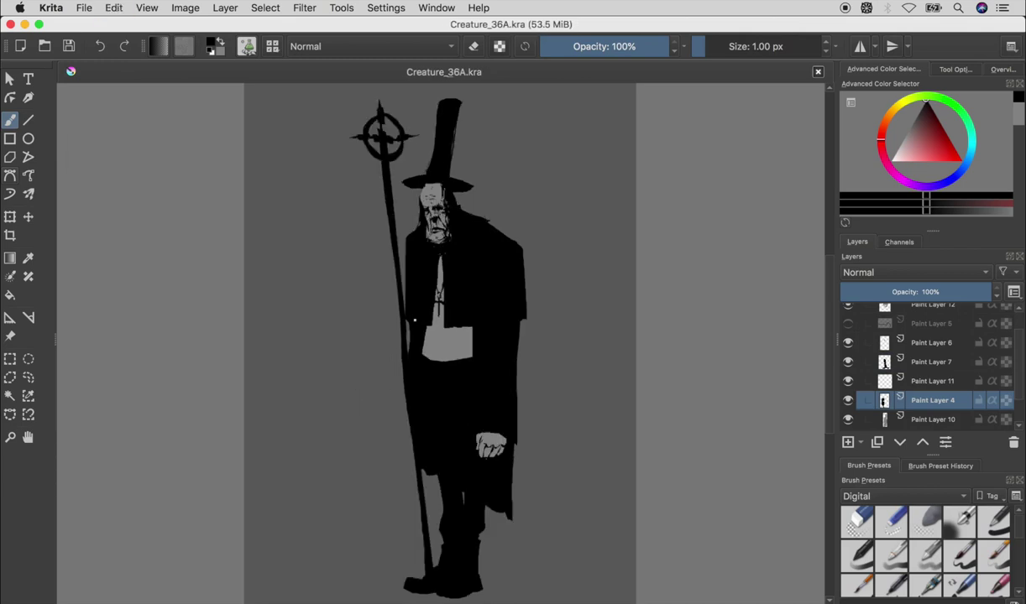
- Undo and redo recent changes, then select the hand layer and erase a touch
key(m)
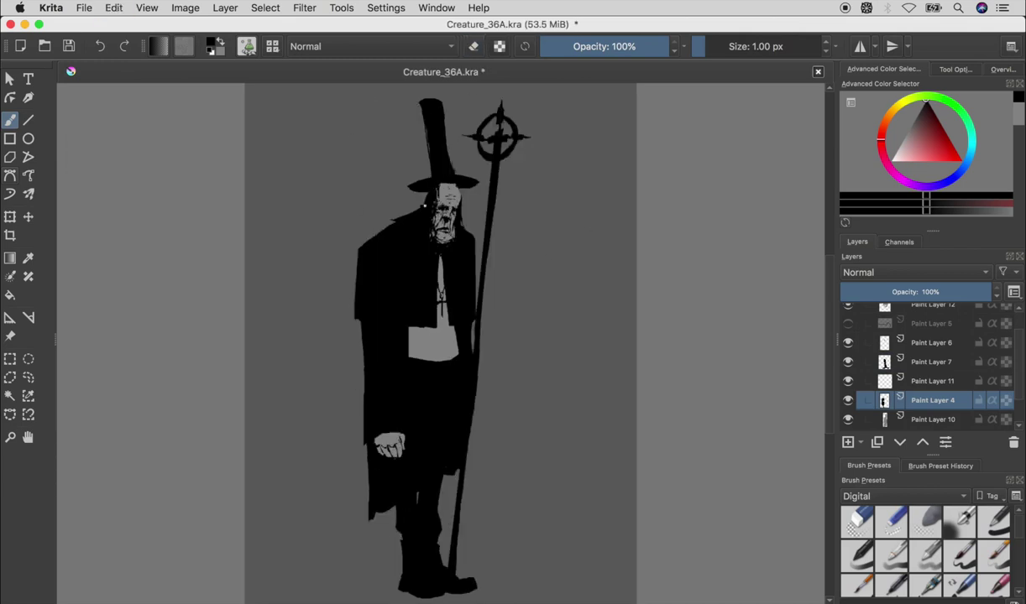
key(ctrl+z)
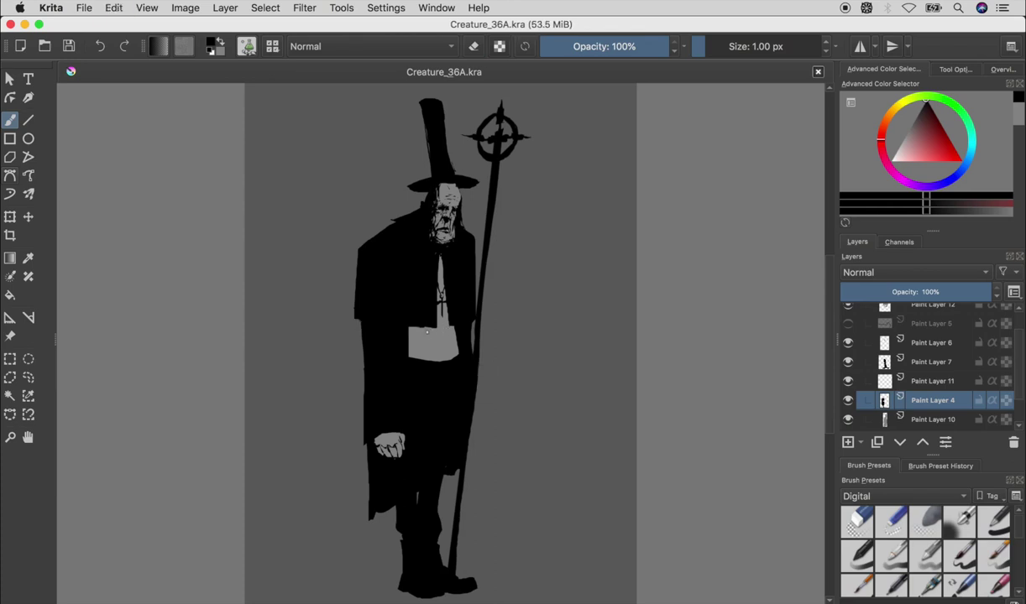
key(ctrl+shift+z)
key(e)
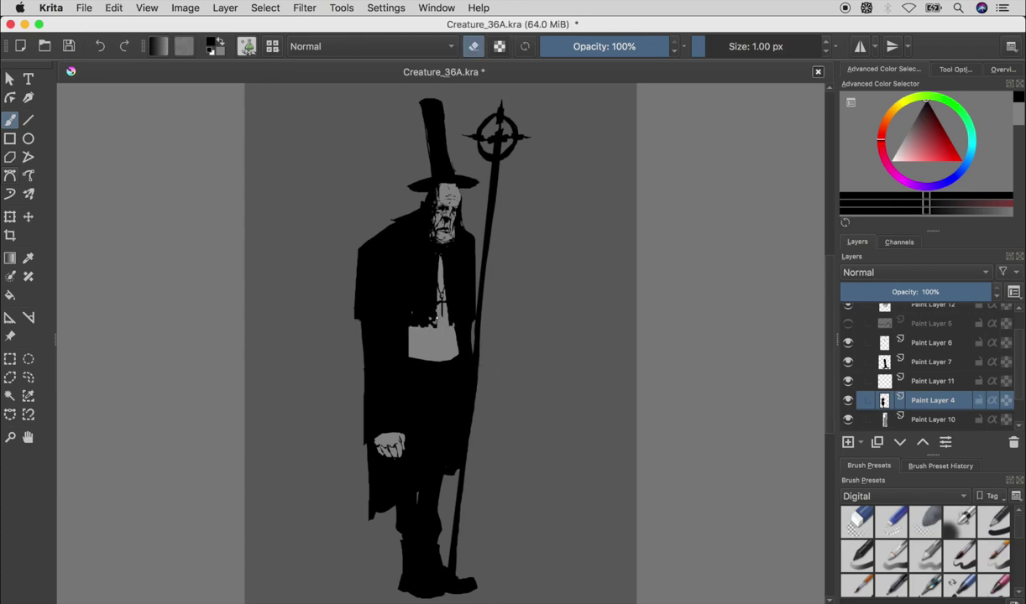
key(m)
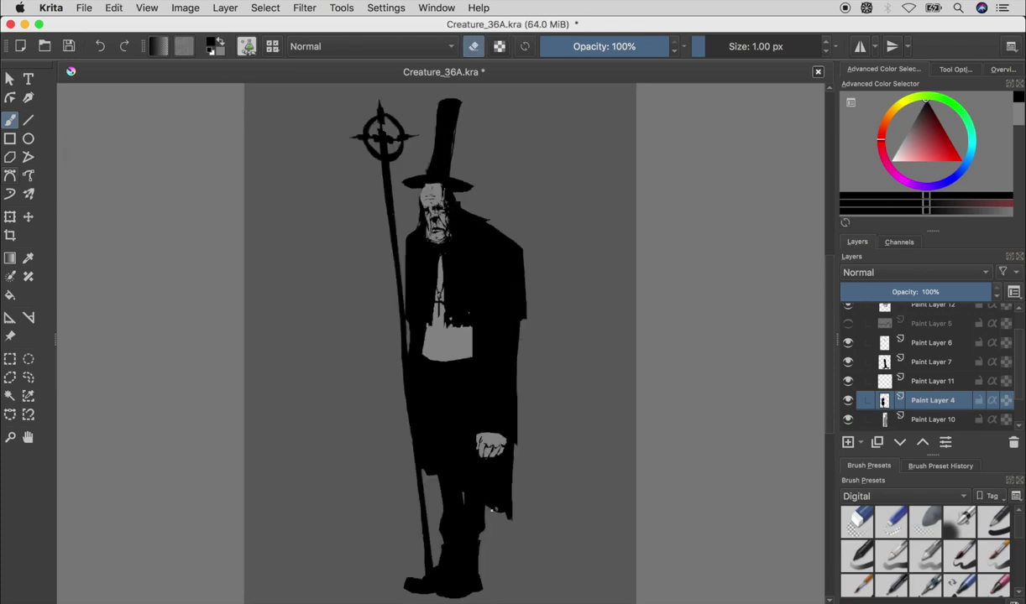
key(e)
key(m)
key(ctrl+z)
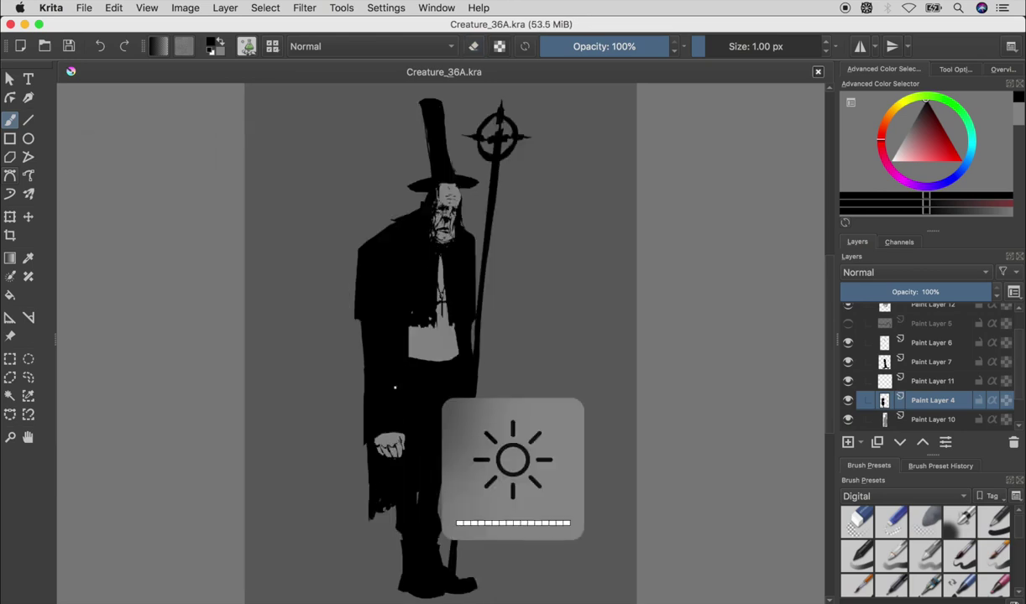
scroll(886, 353, up, 2)
click(886, 333)
key(e)
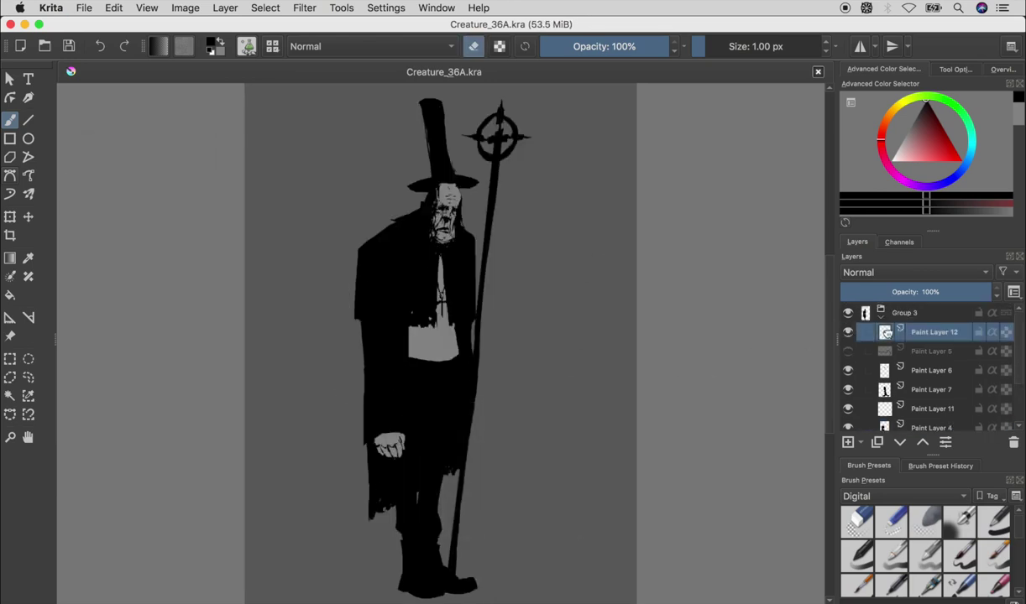
click(473, 379)
key(m)
key(m)
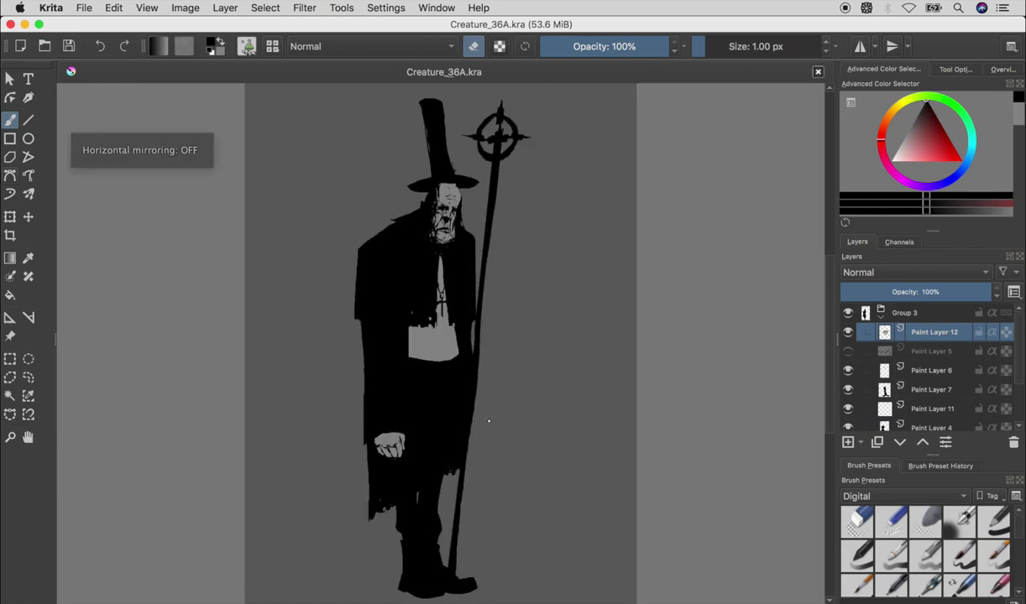
- Add an empty layer, delete it again, and return to the silhouette layer
key(Insert)
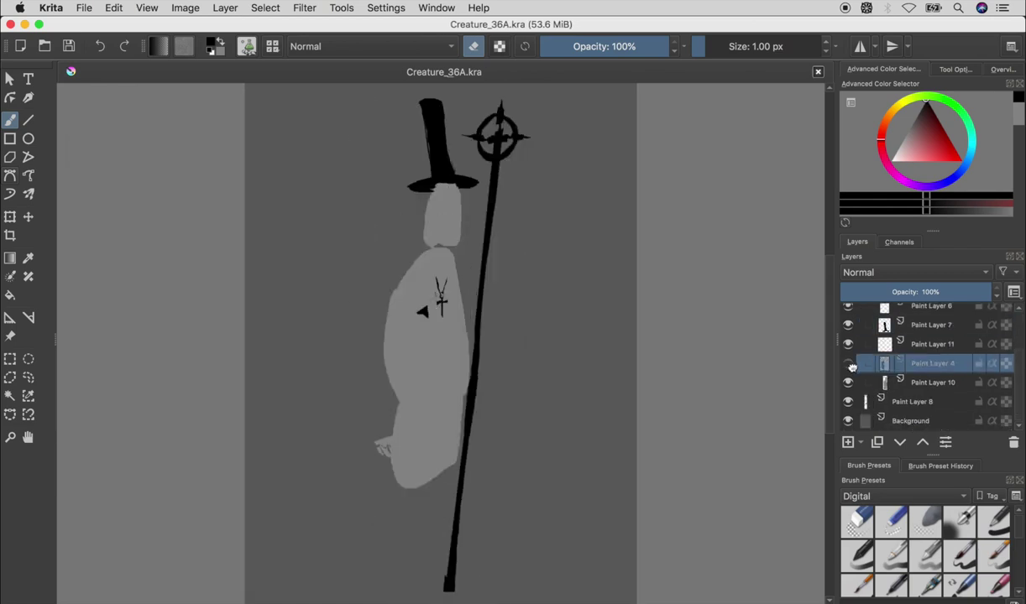
key(e)
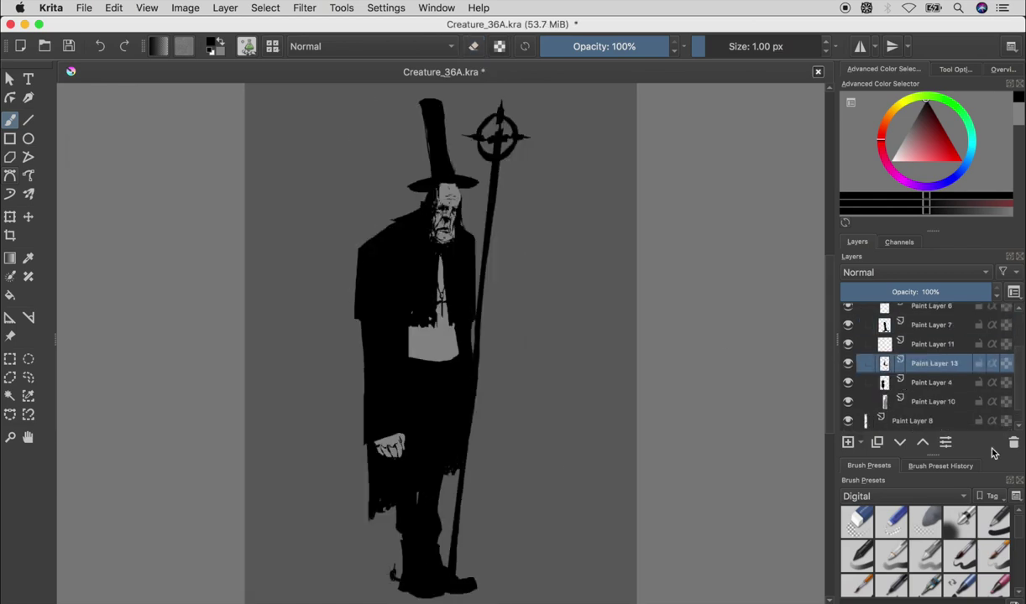
click(1013, 442)
key(ctrl+s)
key(m)
- Darken the bottom and top edges of the grey shirt and save
drag(423, 353, 467, 348)
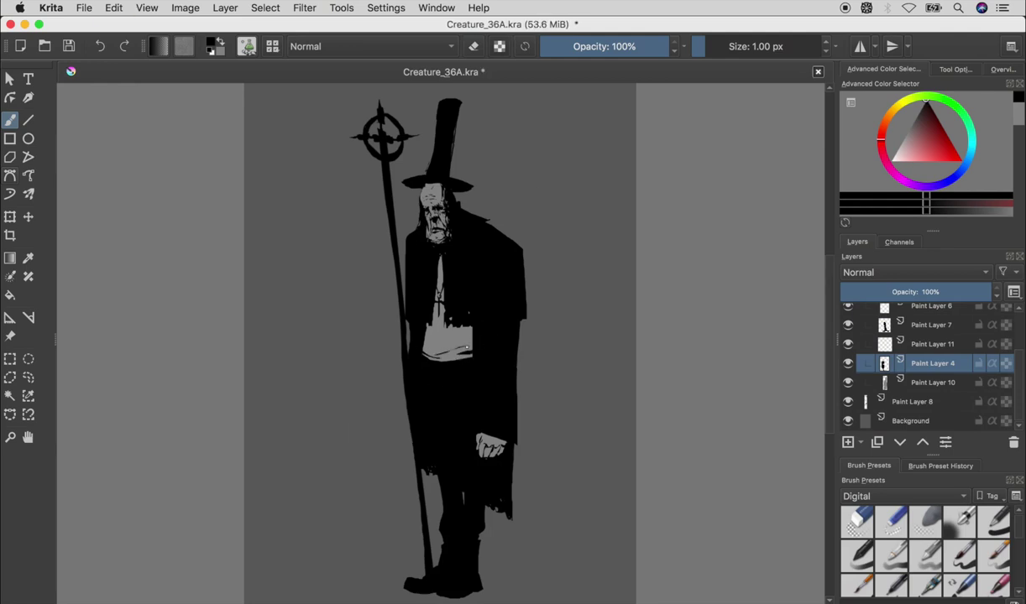
key(m)
drag(411, 328, 430, 327)
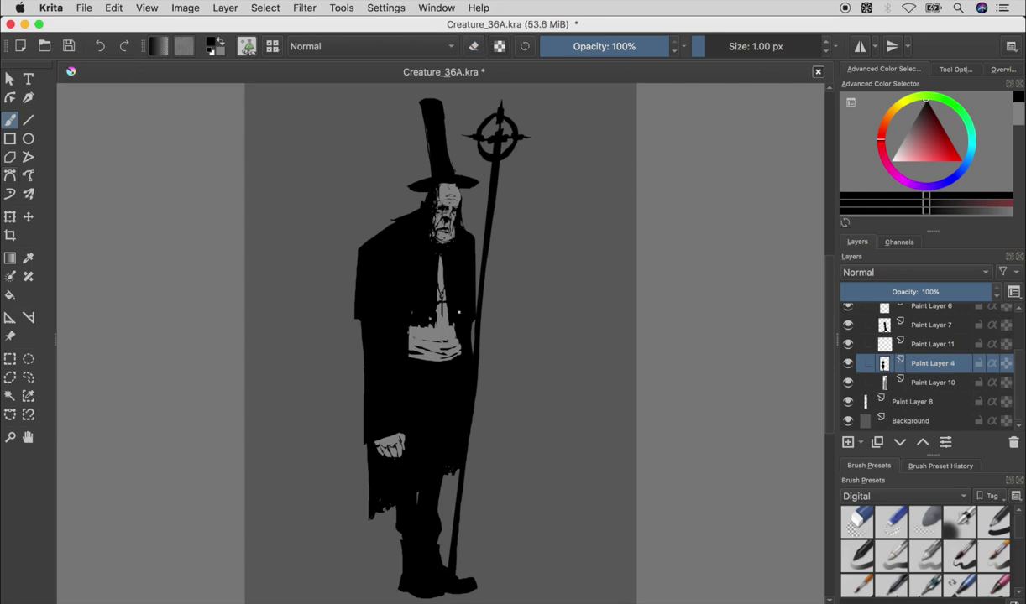
key(m)
key(ctrl+s)
key(e)
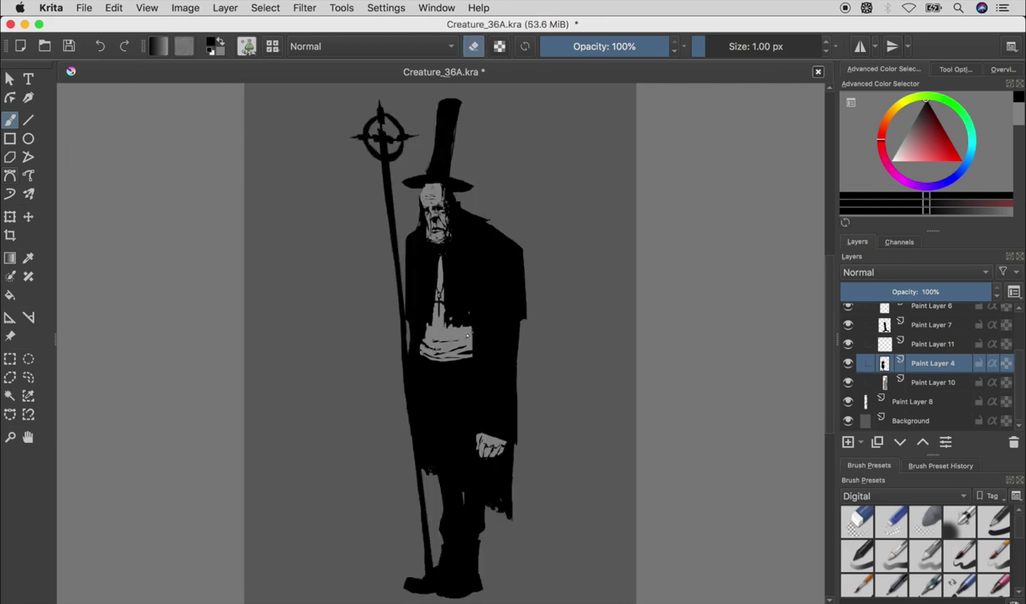
key(m)
- On Paint Layer 7, sketch a black stroke off the left of the hat brim
key(Page_Up)
key(Page_Up)
key(e)
drag(343, 205, 408, 183)
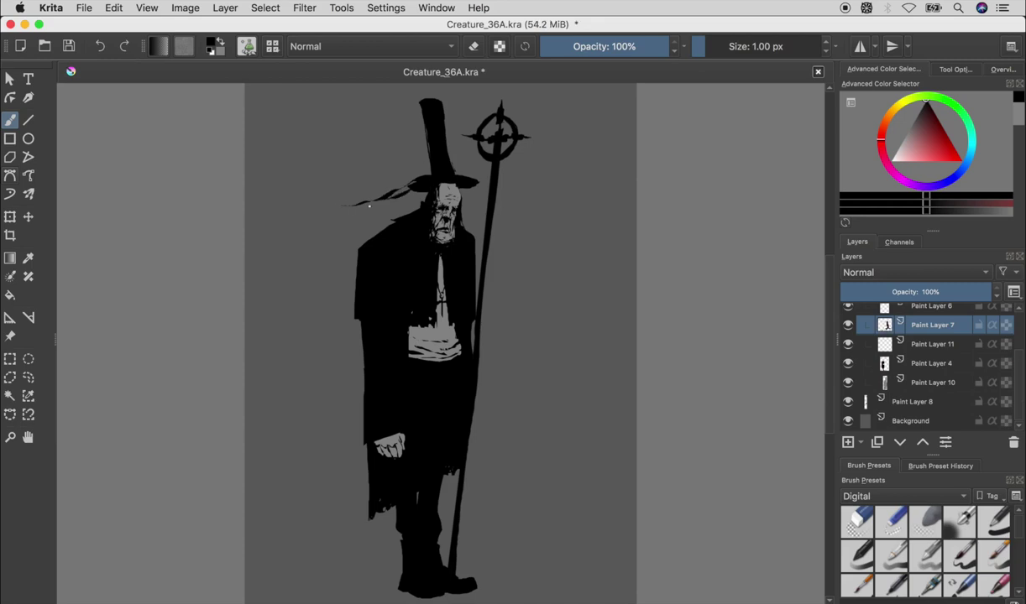
- Replace the brim stroke with a feather sticking out of the hat
key(ctrl+z)
key(m)
key(m)
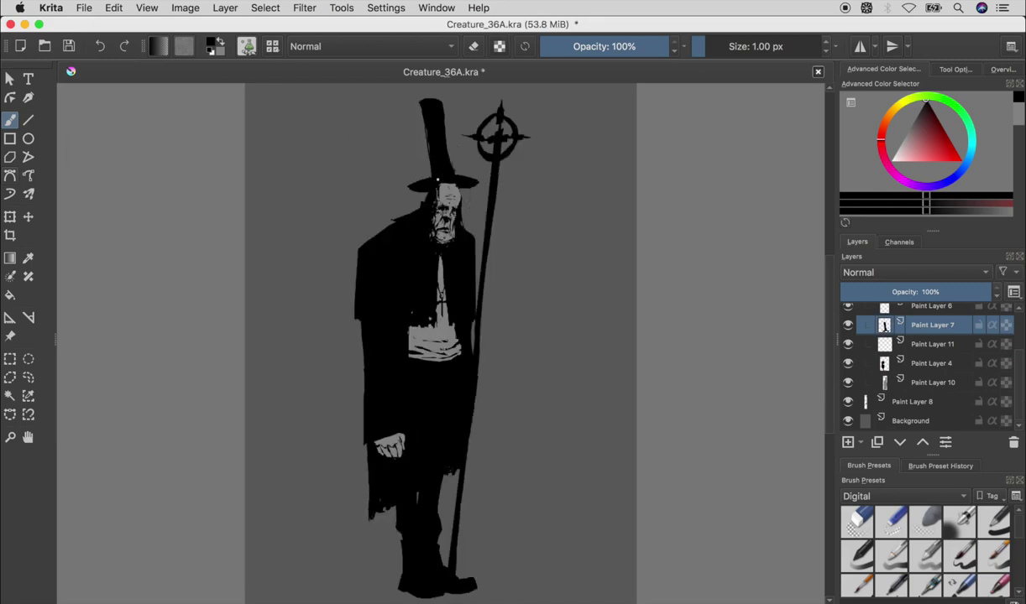
drag(430, 172, 385, 151)
key(e)
key(e)
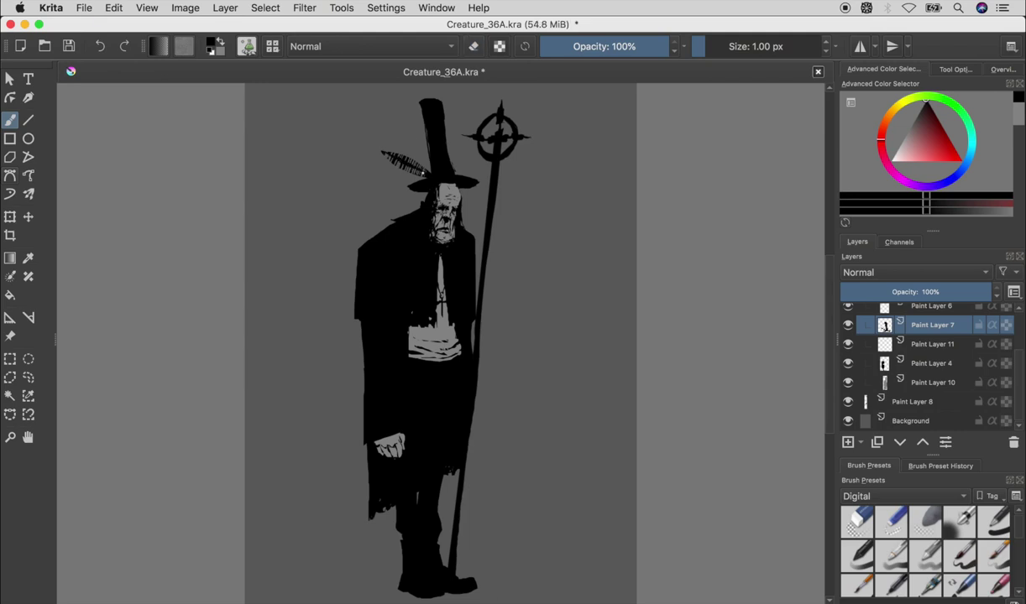
key(e)
key(m)
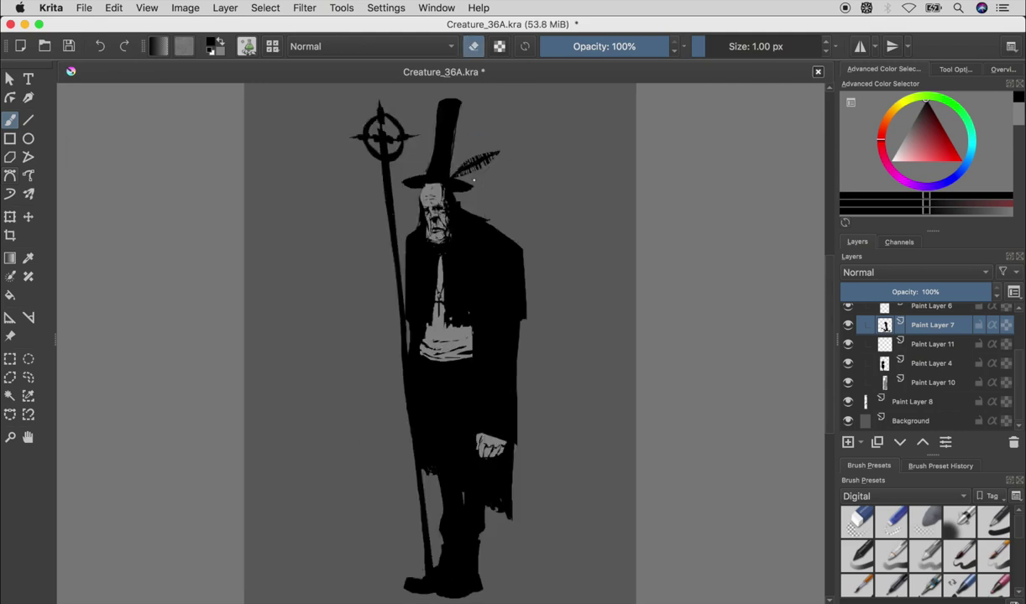
- Try tilting the hat, undo back to upright, save, and add a layer above Paint Layer 7
key(ctrl+t)
mouse_move(474, 106)
mouse_down()
mouse_move(438, 147)
mouse_move(436, 178)
mouse_up()
key(Return)
key(b)
key(m)
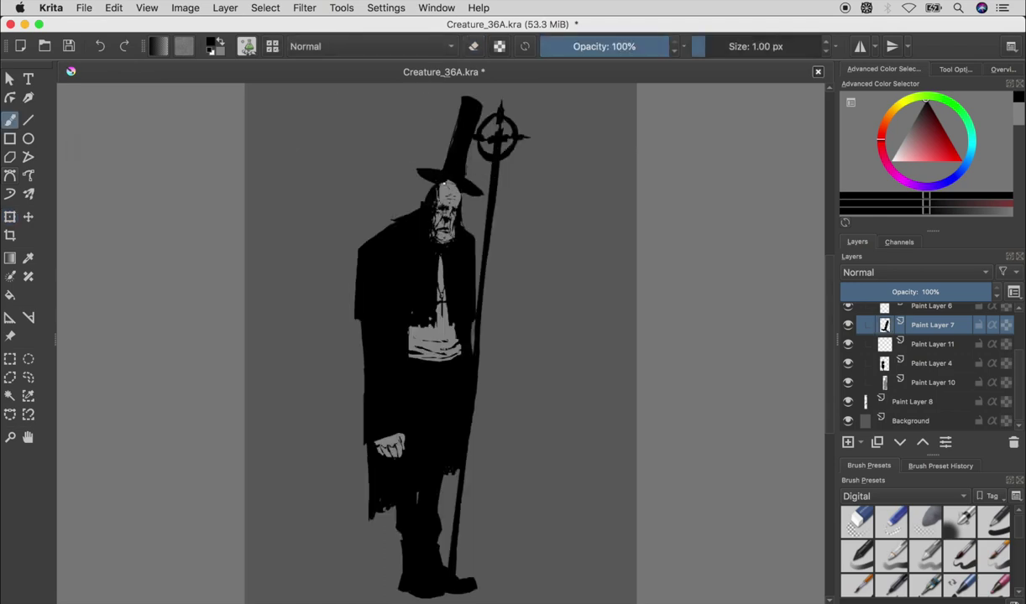
key(m)
key(ctrl+z)
key(m)
key(ctrl+s)
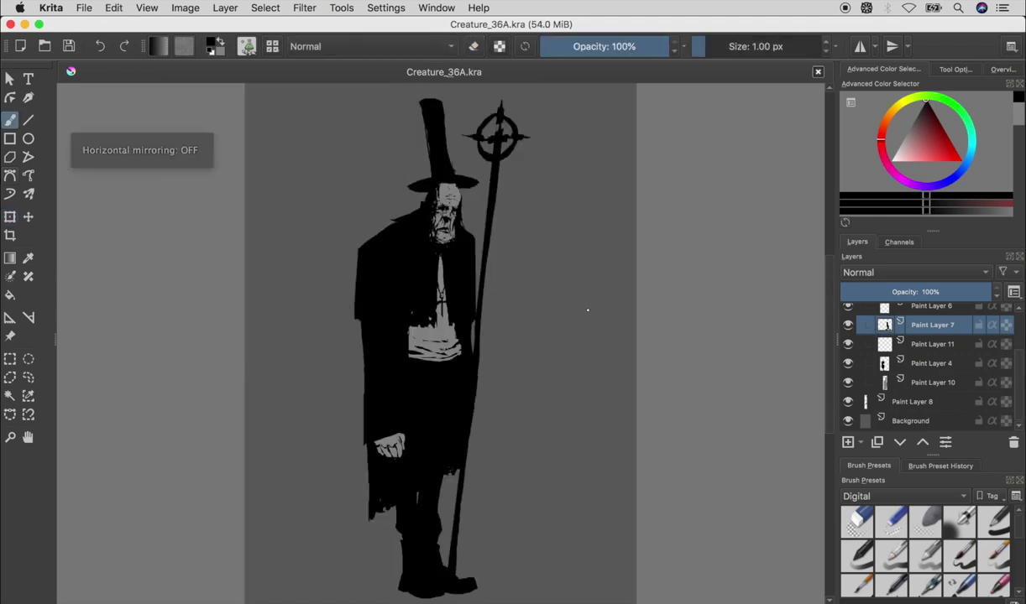
key(Insert)
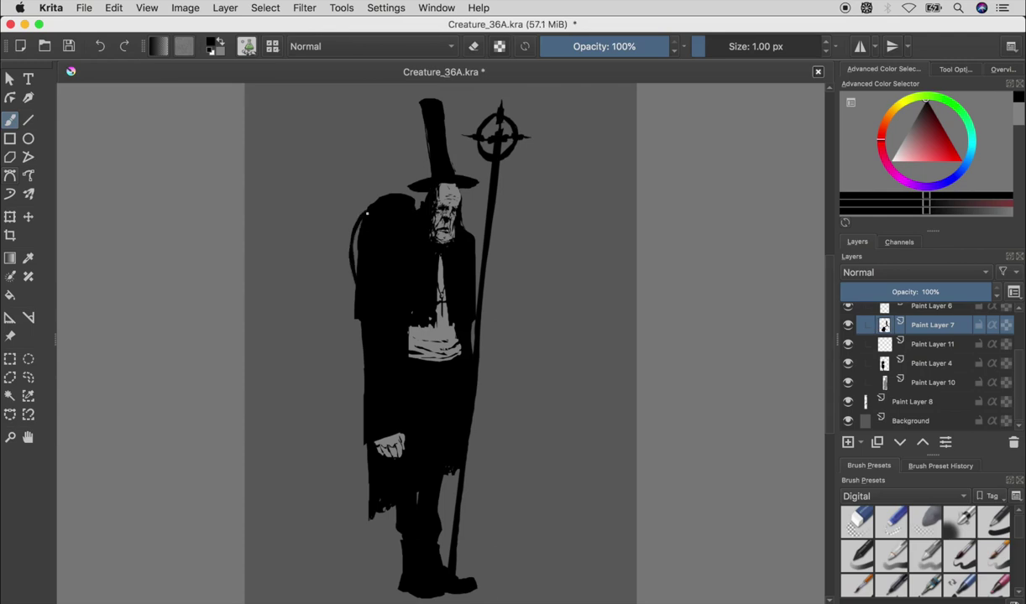
- Move down to Paint Layer 4, compare the mirrored view, and save
key(Page_Down)
key(Page_Down)
key(Page_Down)
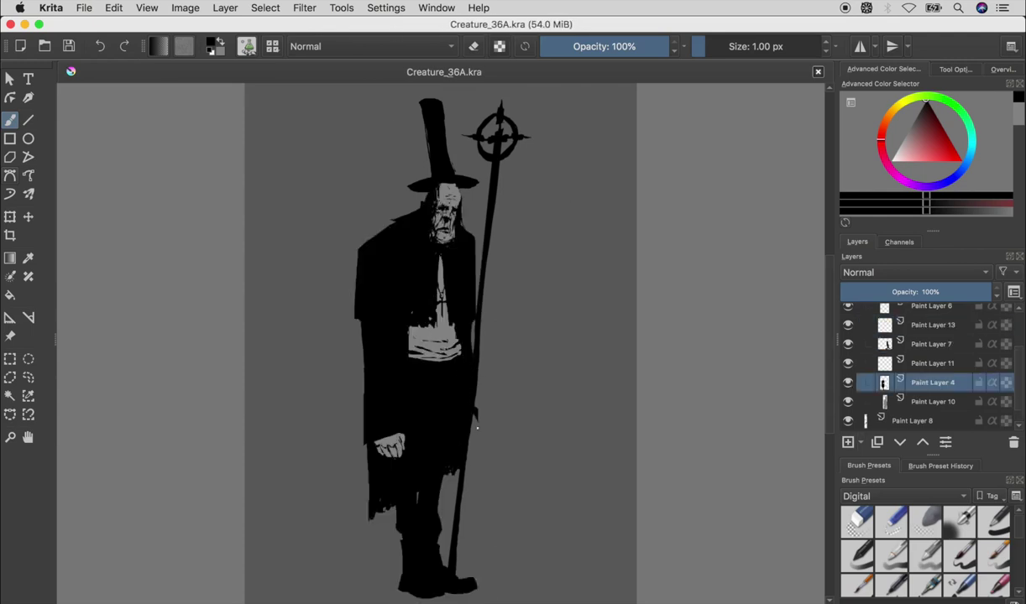
key(m)
key(ctrl+s)
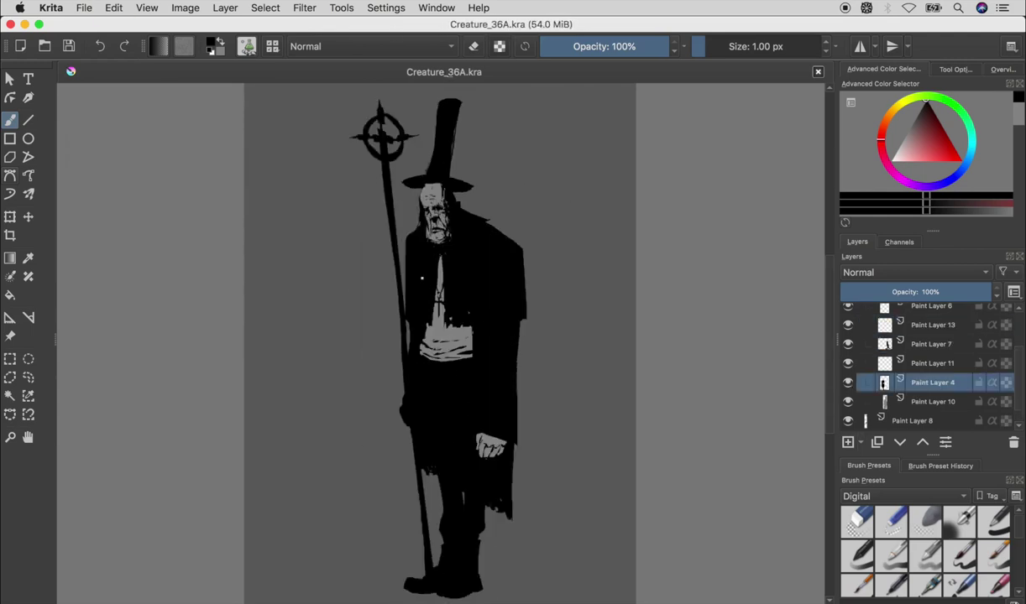
key(e)
key(Page_Down)
key(e)
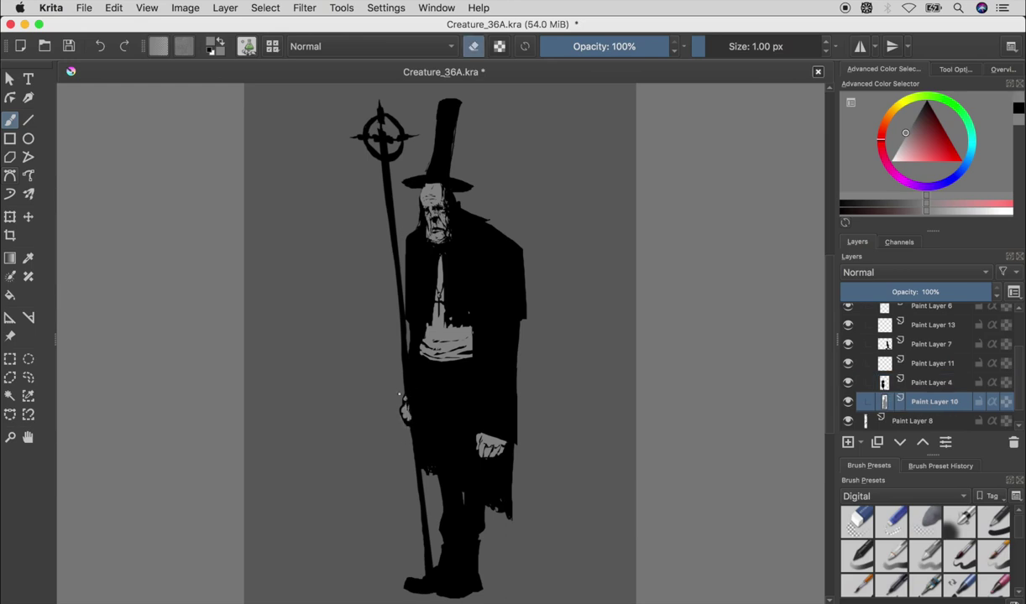
key(m)
key(Page_Up)
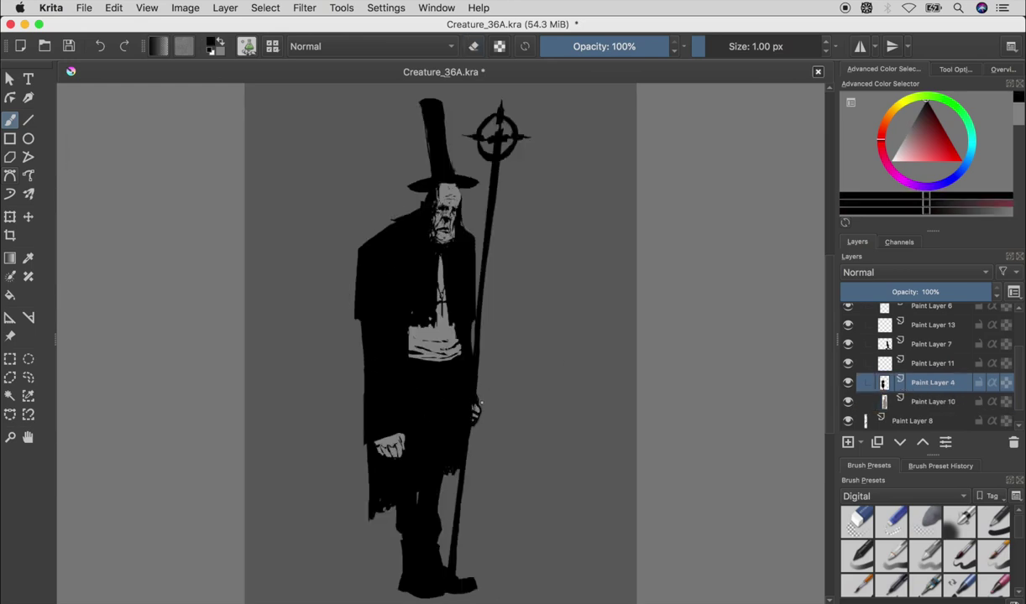
key(e)
key(Page_Down)
key(Page_Up)
- Undo the leftover square and circle trial strokes and add Paint Layer 14 above Paint Layer 4
key(ctrl+z)
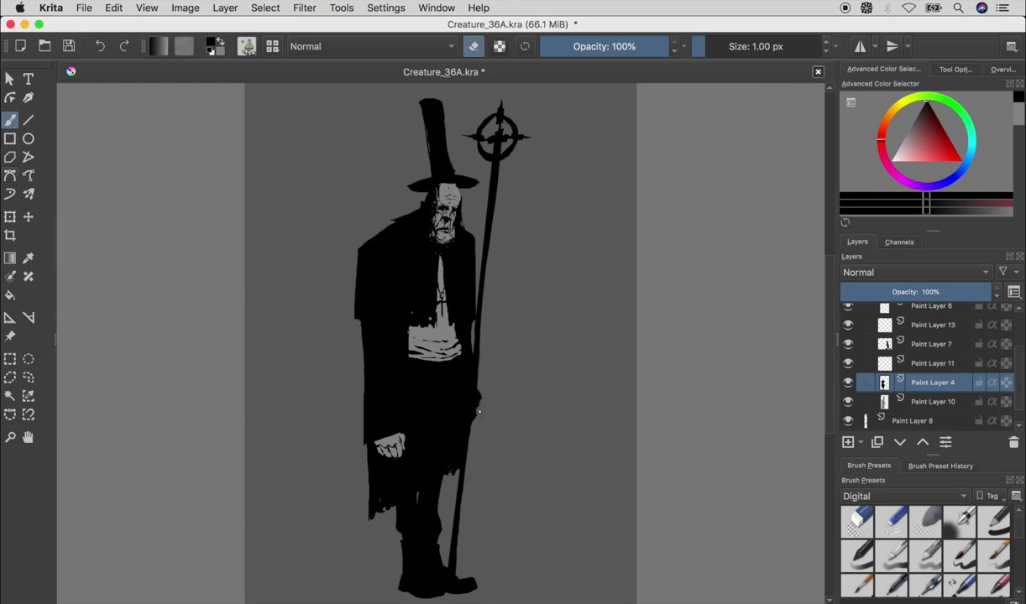
key(m)
key(e)
key(ctrl+z)
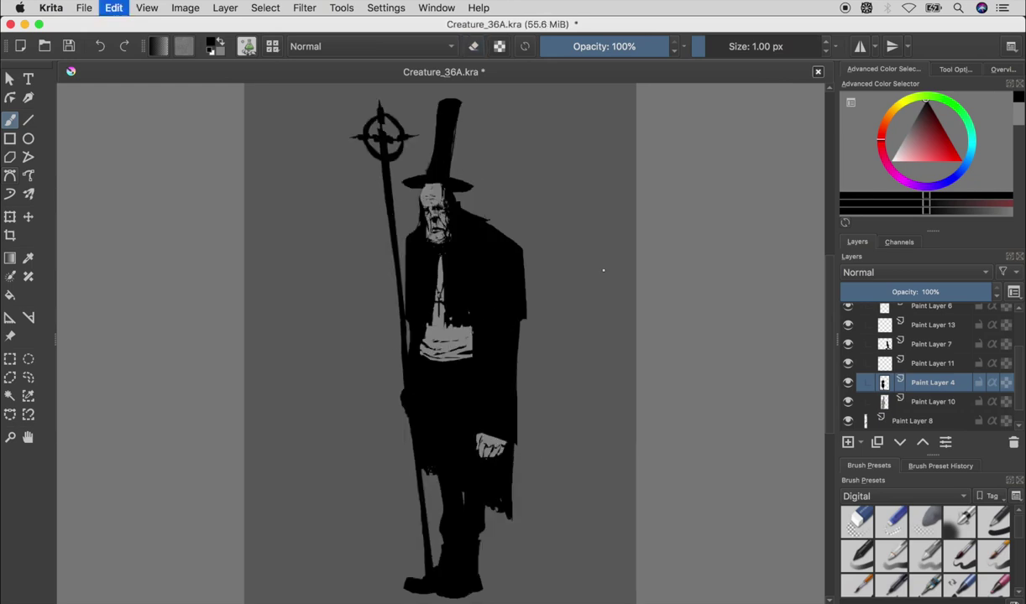
key(ctrl+z)
key(e)
key(Page_Down)
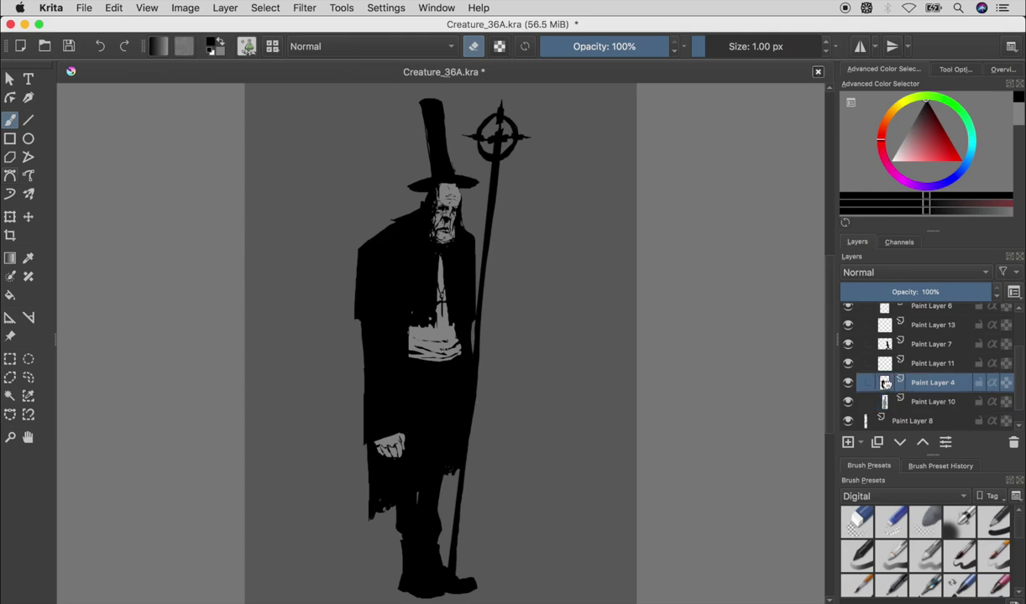
key(Page_Up)
key(e)
key(Insert)
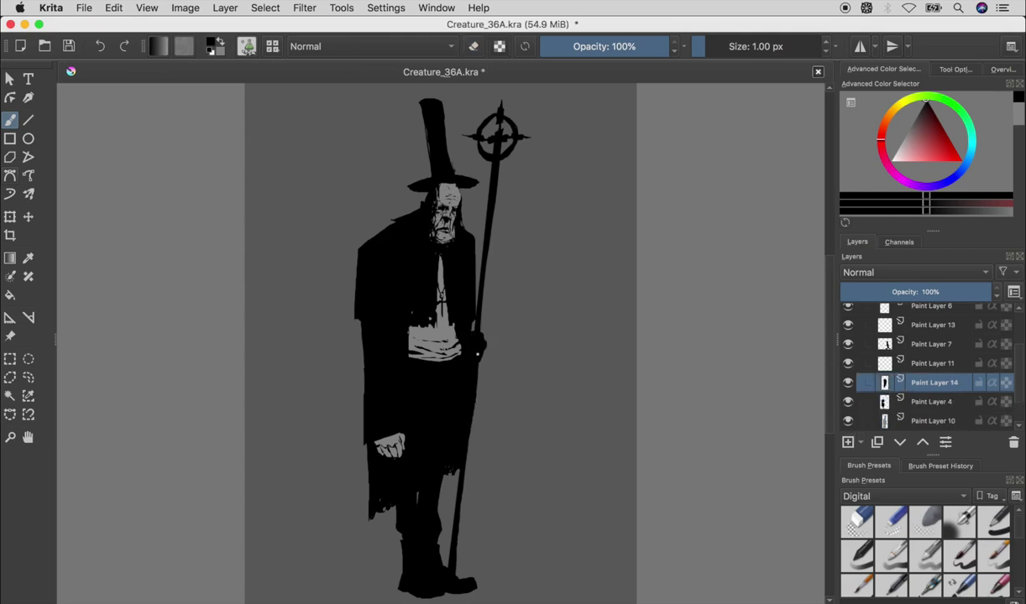
- Sample grey and black from the figure and add a light highlight to the hand on the staff
key(m)
ctrl+click(526, 243)
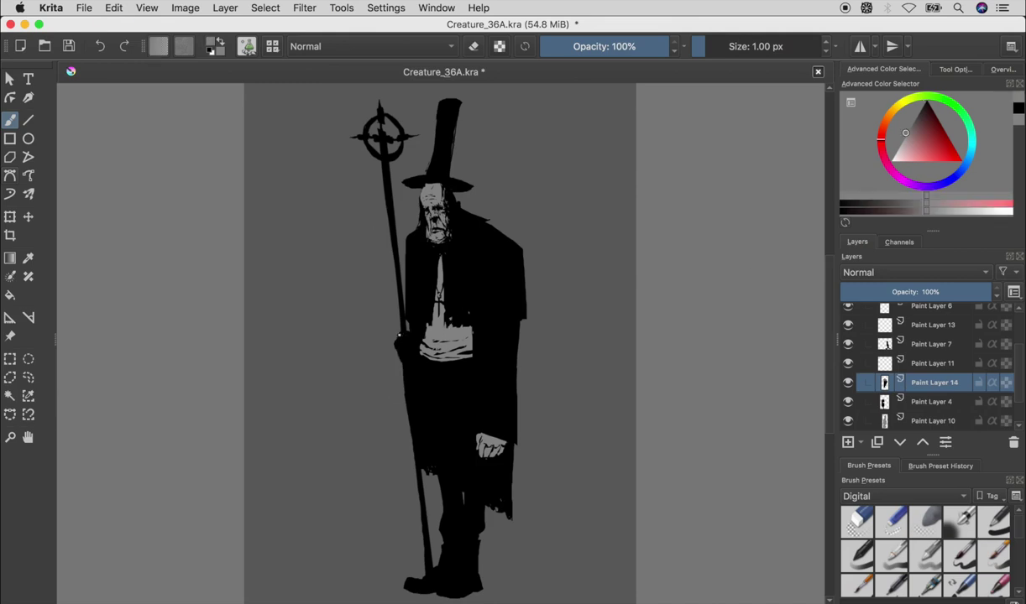
key(e)
ctrl+click(387, 334)
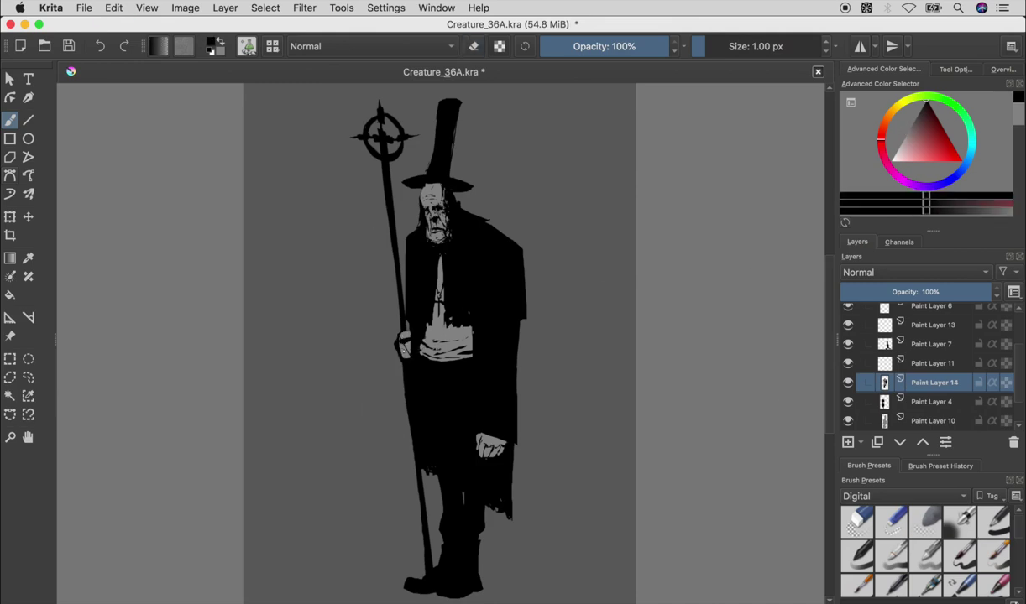
ctrl+click(446, 329)
key(m)
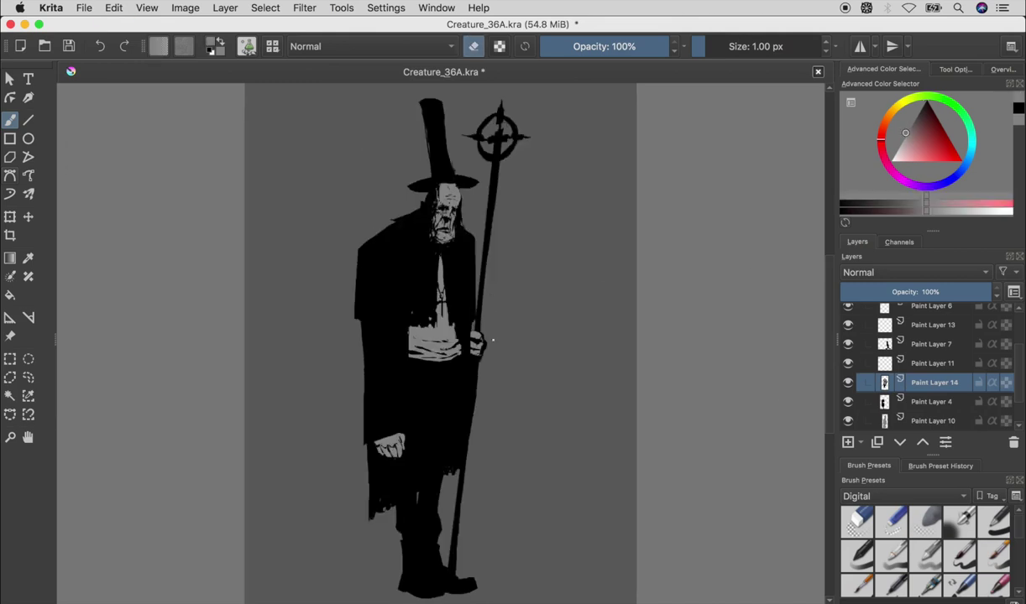
drag(483, 356, 476, 361)
key(e)
ctrl+click(450, 336)
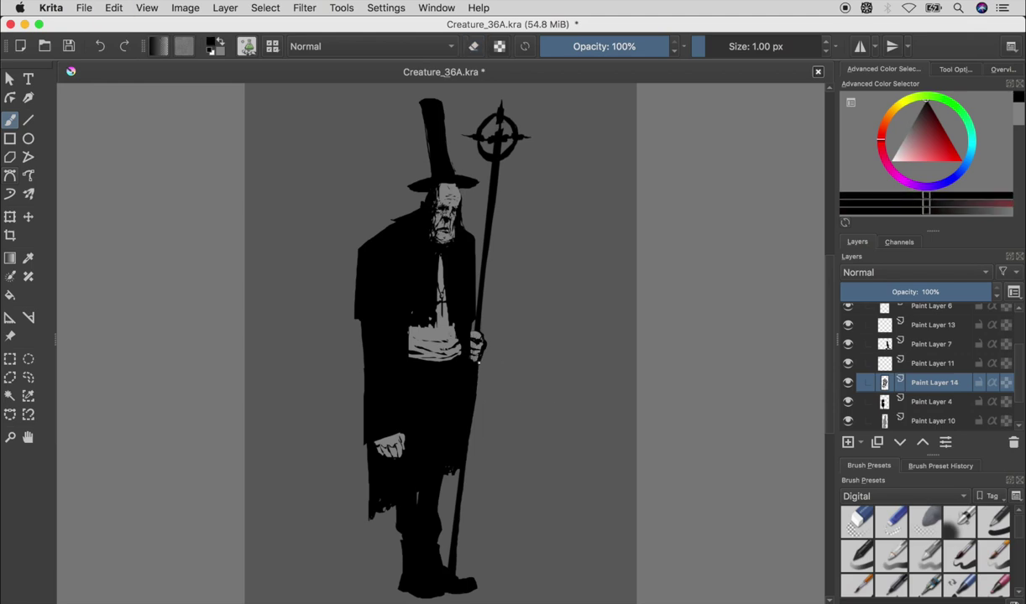
- Hide and restore Paint Layer 14 to compare the hand, then try pinkish and light grey hand colours
key(m)
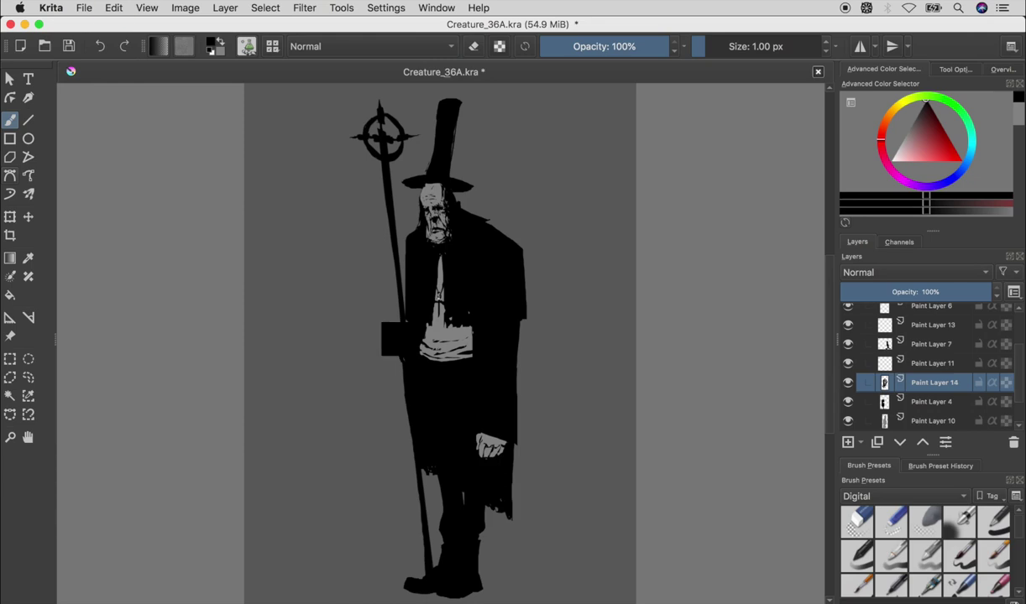
click(846, 383)
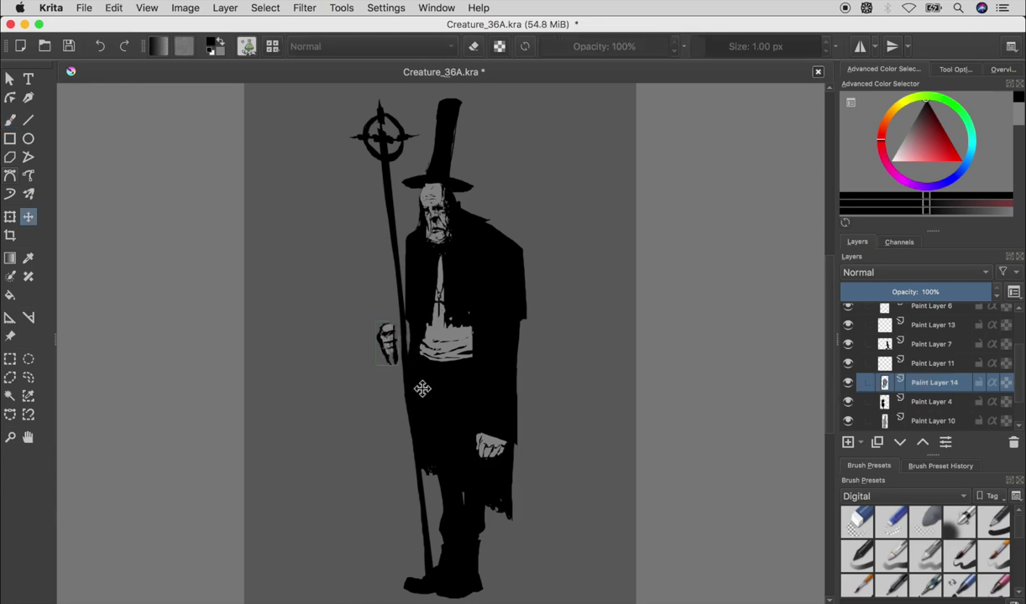
key(ctrl+z)
key(m)
key(ctrl+shift+z)
ctrl+click(493, 271)
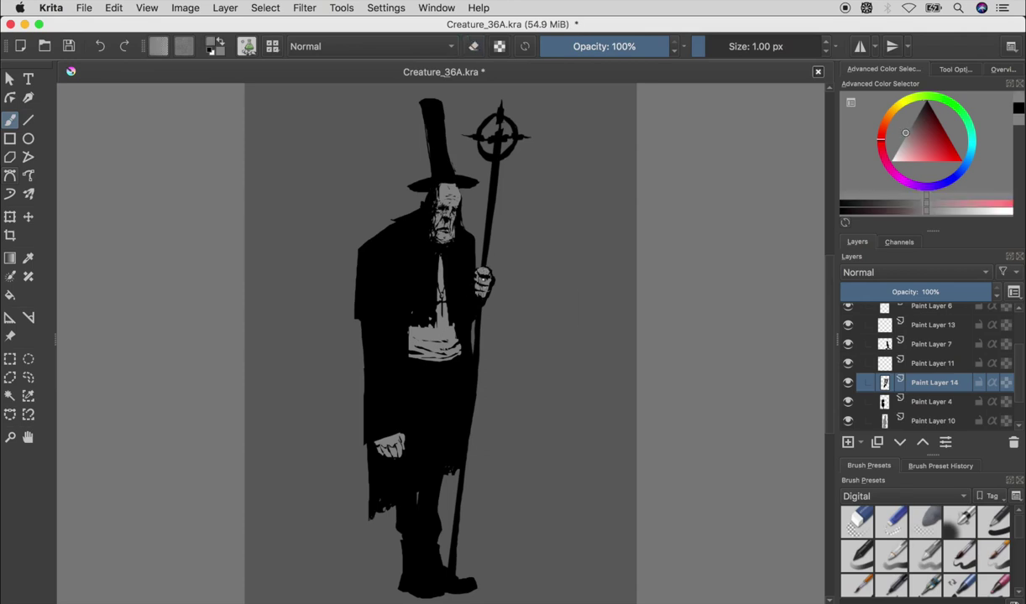
ctrl+click(458, 259)
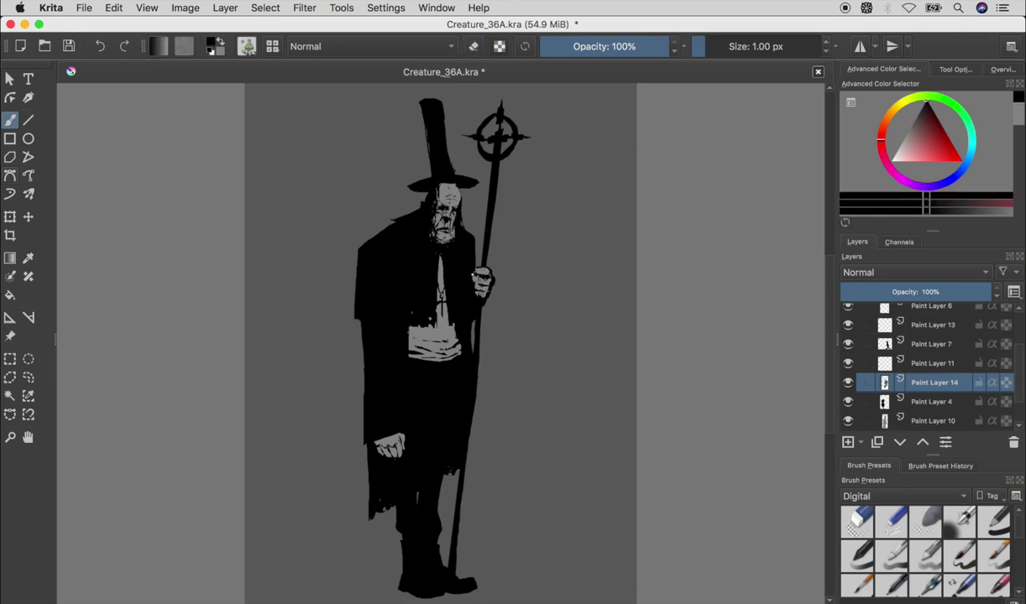
ctrl+click(453, 259)
- Switch back to black and flip the view repeatedly to compare the hand mirrored
key(m)
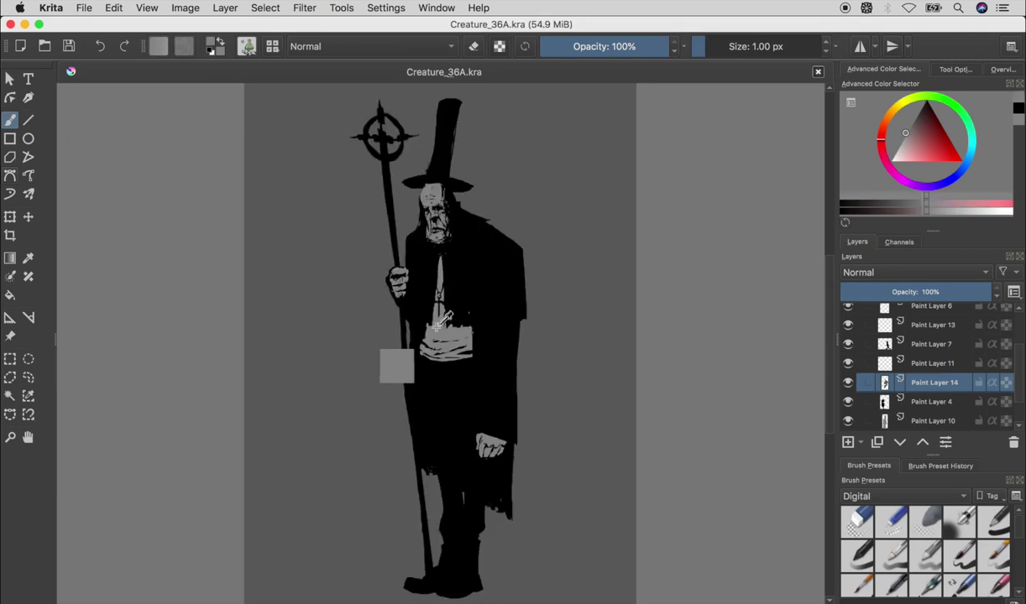
key(x)
key(m)
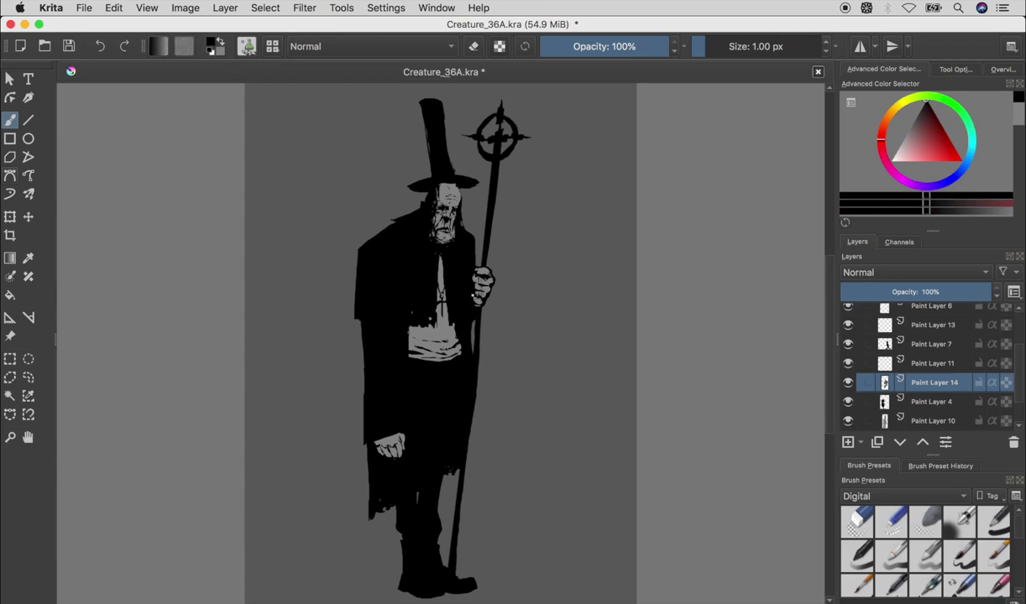
key(m)
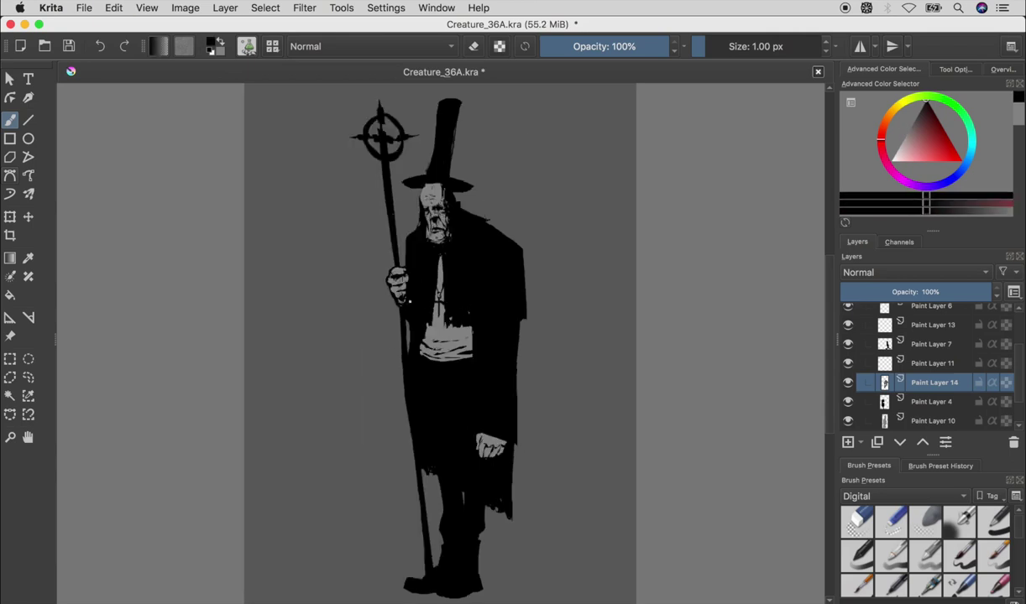
key(m)
key(ctrl+z)
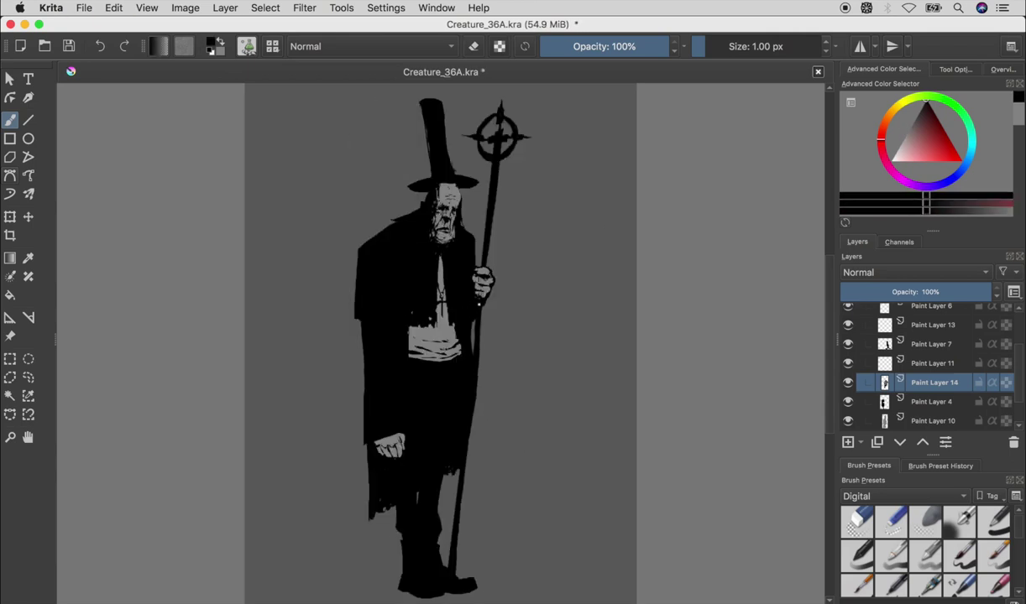
key(m)
key(m)
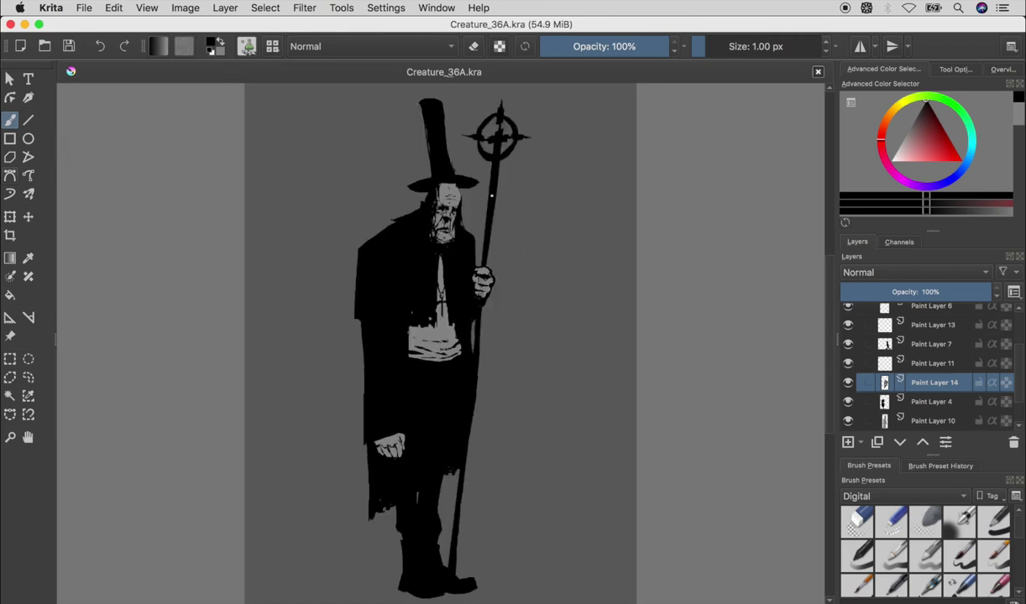
key(m)
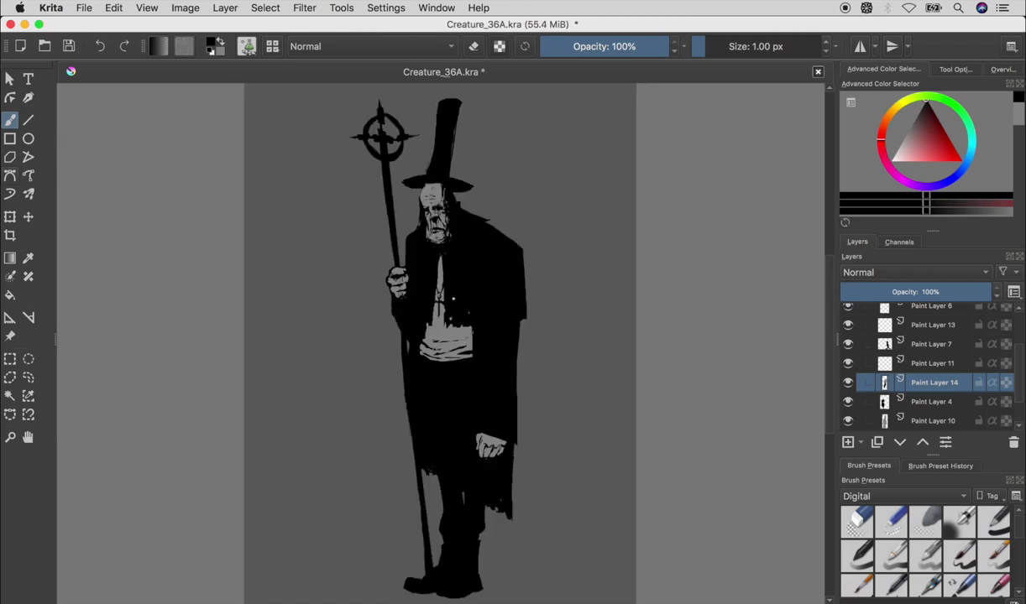
- Check the figure's proportions mirrored, undo stray edits, end unmirrored, and select Paint Layer 12
key(m)
key(ctrl+z)
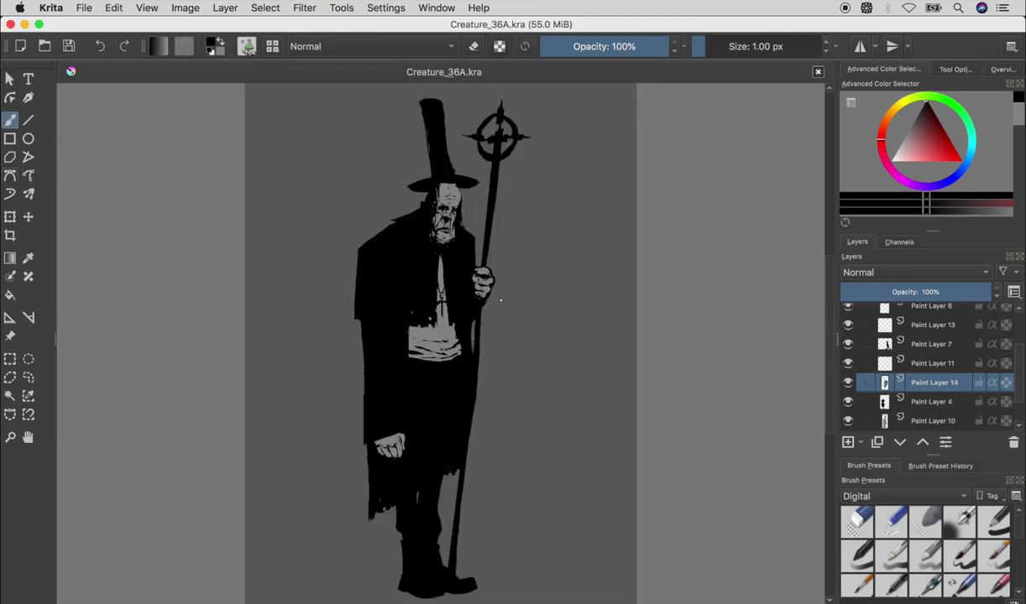
key(m)
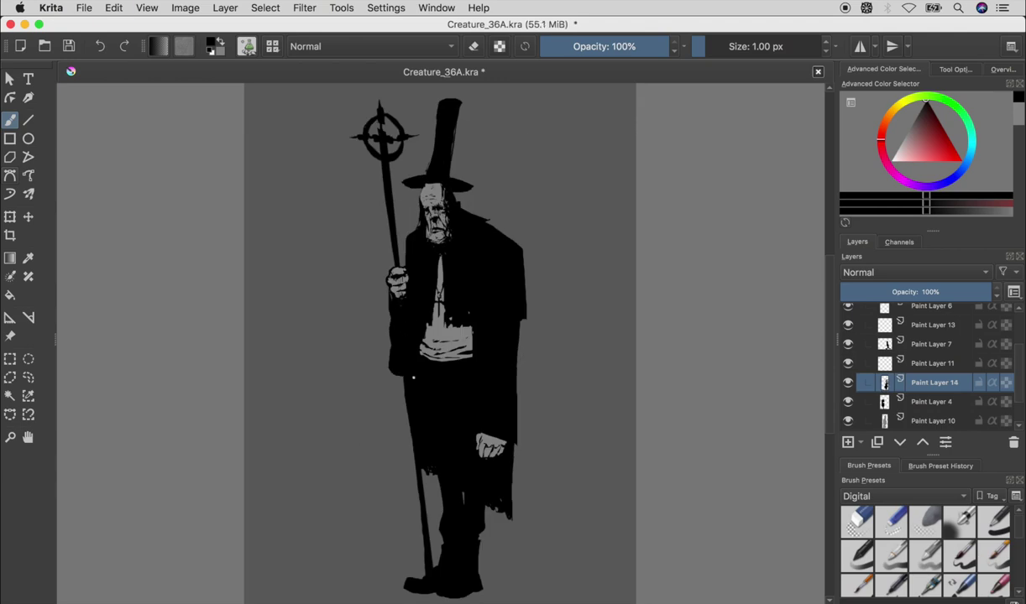
key(ctrl+z)
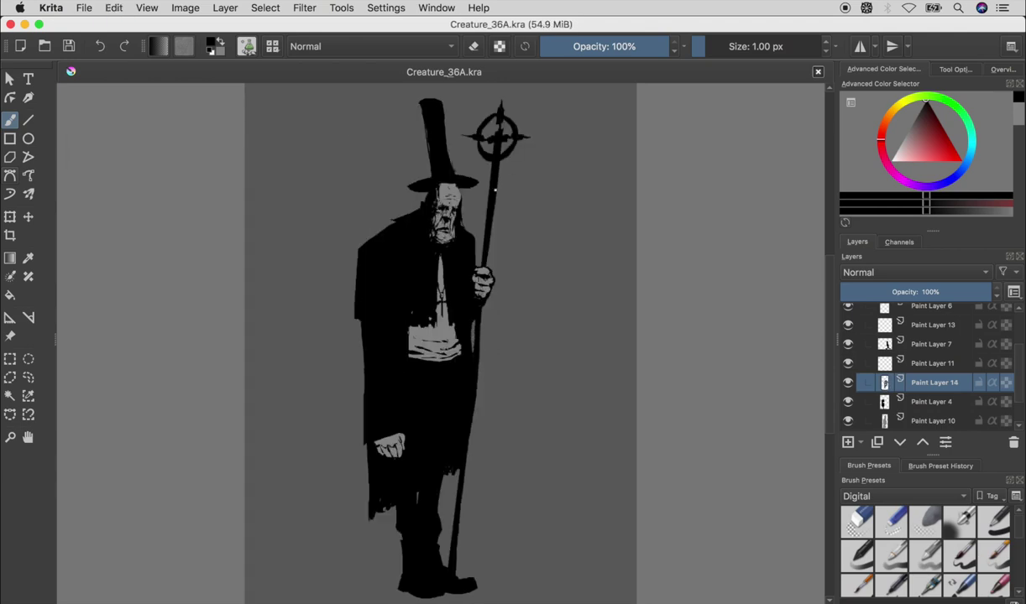
key(m)
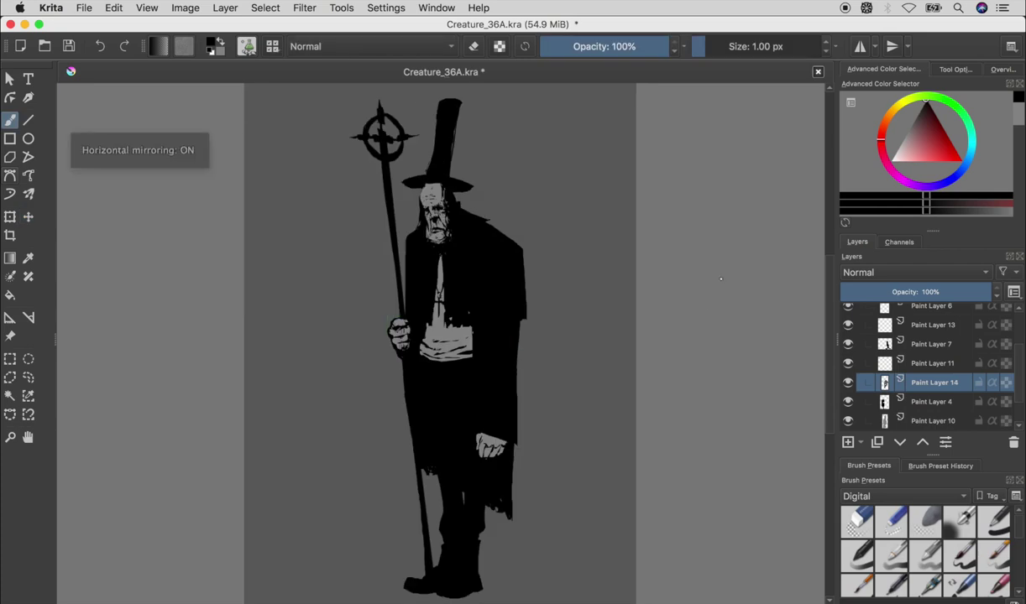
key(ctrl+z)
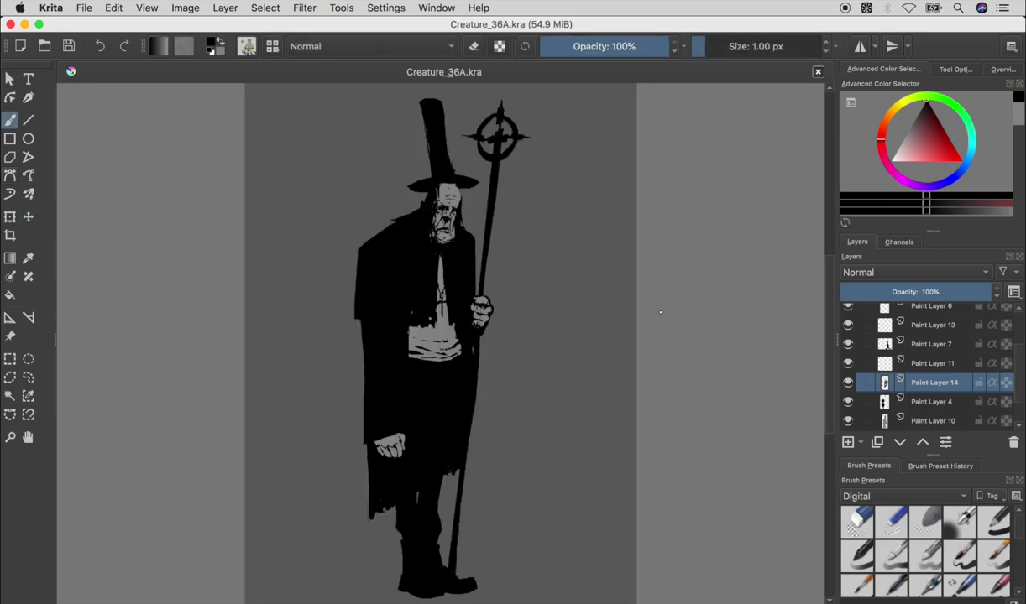
click(923, 323)
- Nudge the hand piece upward with the Move tool, select Paint Layer 4, and save
key(t)
mouse_move(425, 460)
mouse_down()
mouse_move(426, 424)
mouse_move(445, 429)
mouse_up()
key(b)
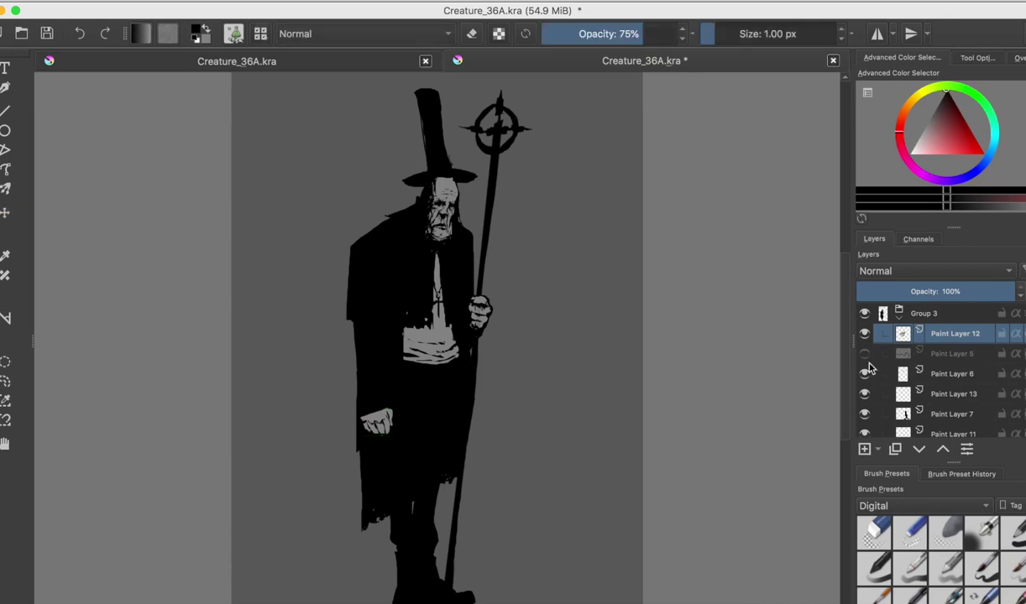
scroll(940, 378, down, 2)
click(952, 394)
key(e)
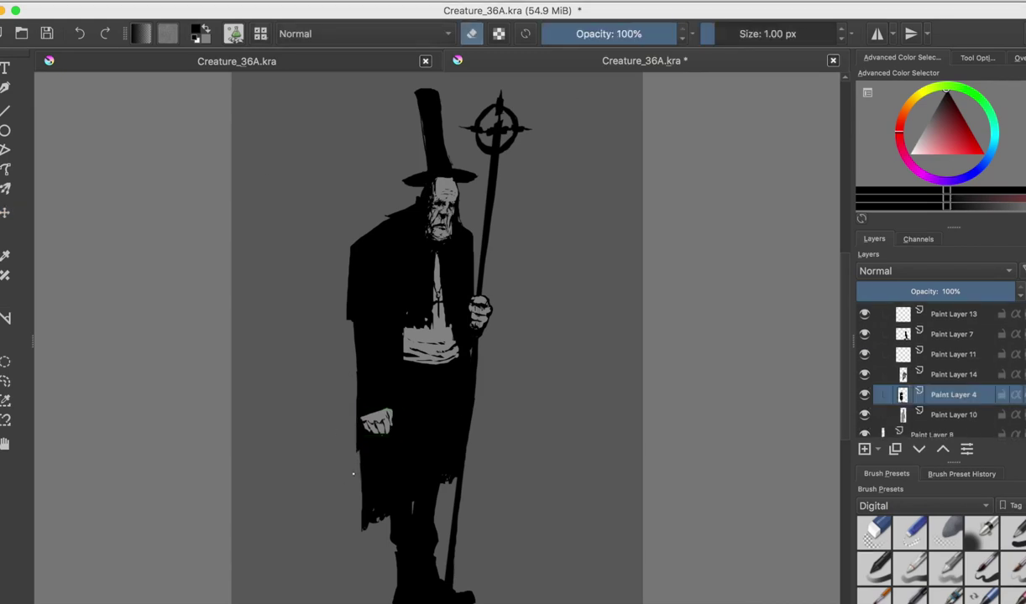
key(e)
key(ctrl+s)
- Select Paint Layer 14, set black as the paint colour, and add a new empty paint layer
key(m)
key(m)
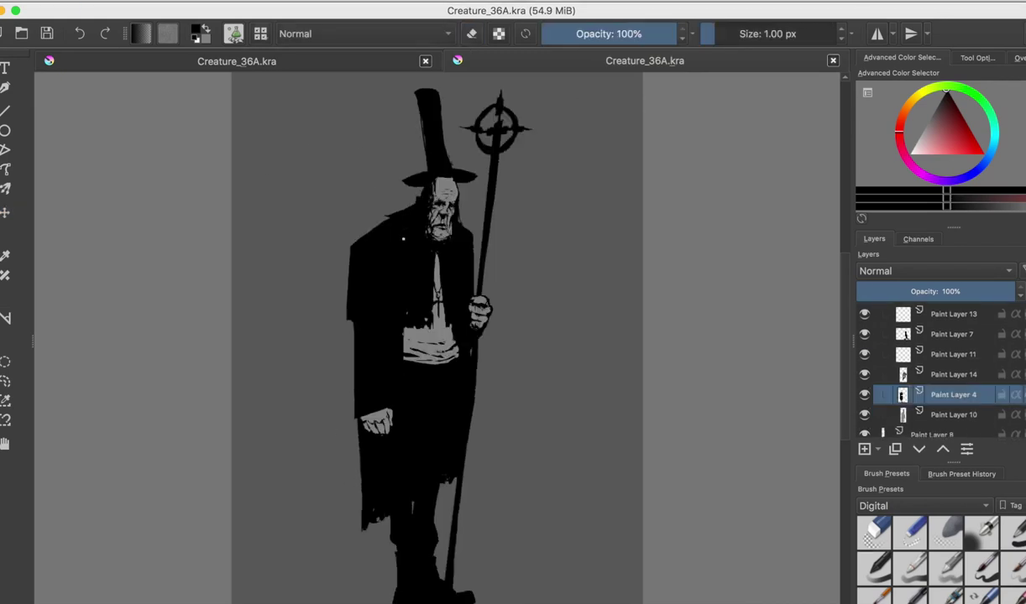
scroll(865, 395, up, 3)
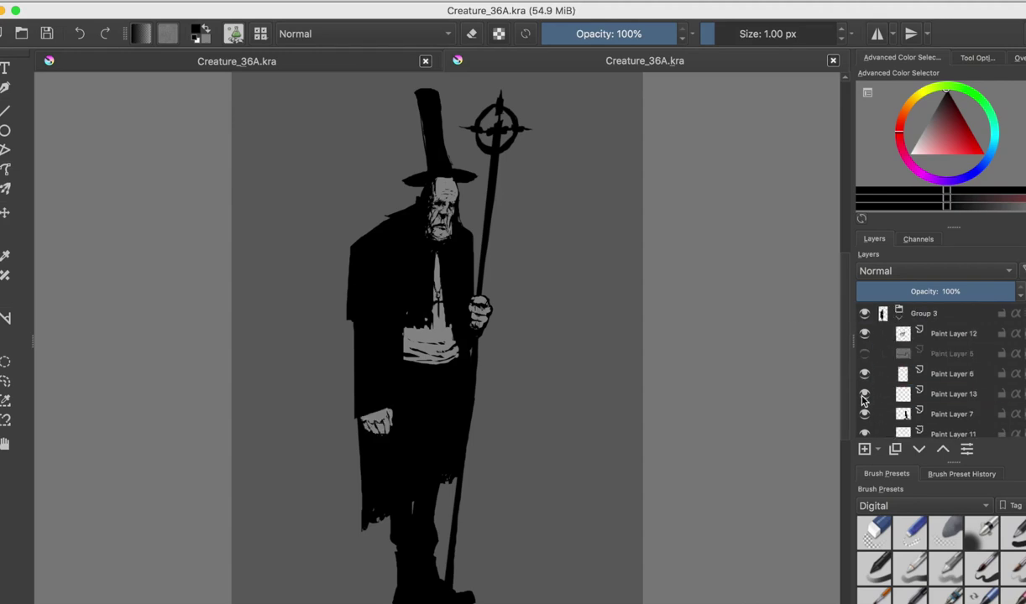
scroll(984, 365, down, 3)
click(954, 346)
key(plus)
key(x)
key(x)
key(x)
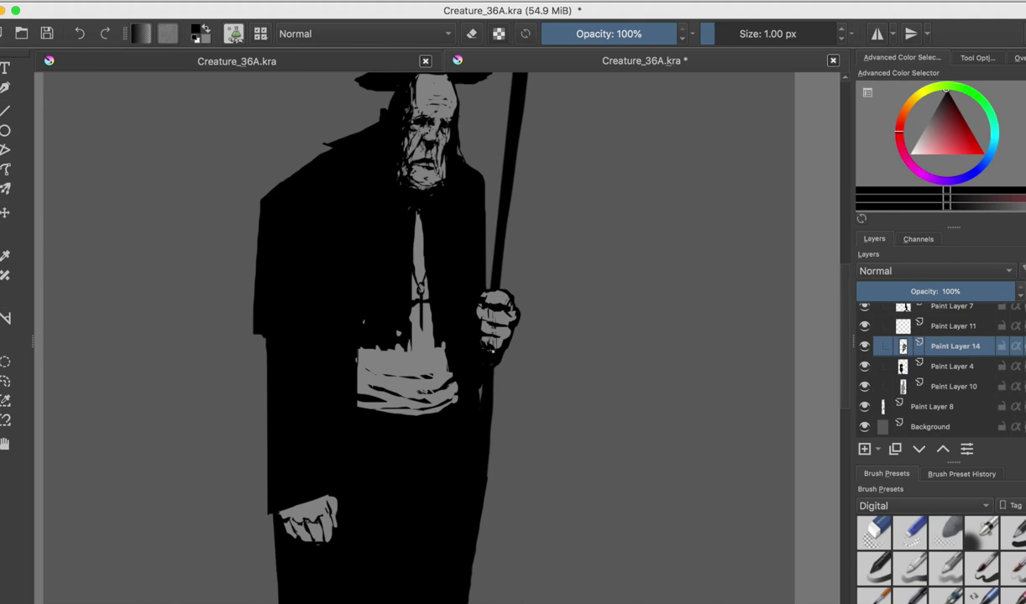
key(minus)
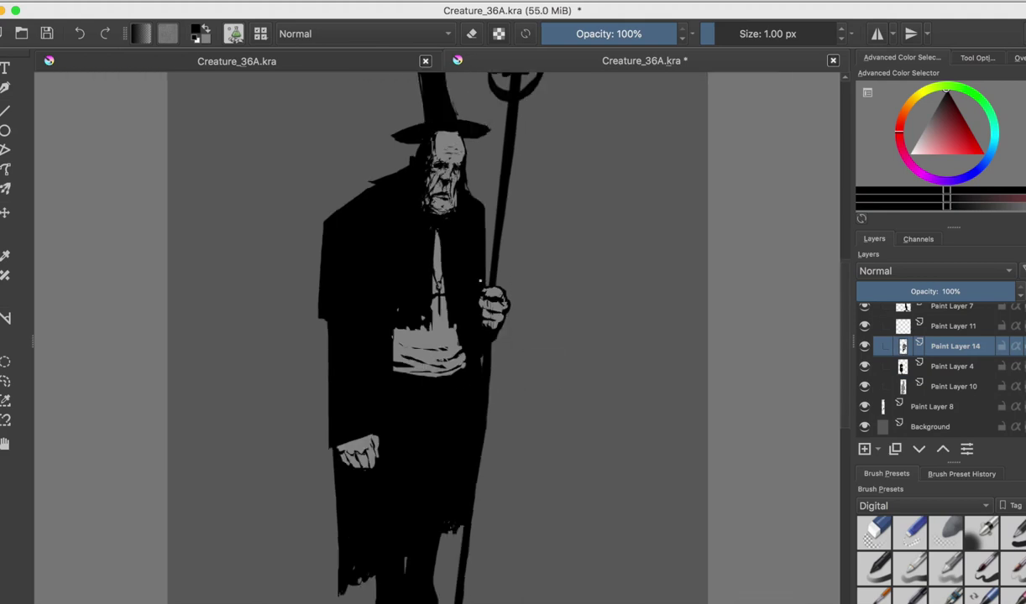
key(Insert)
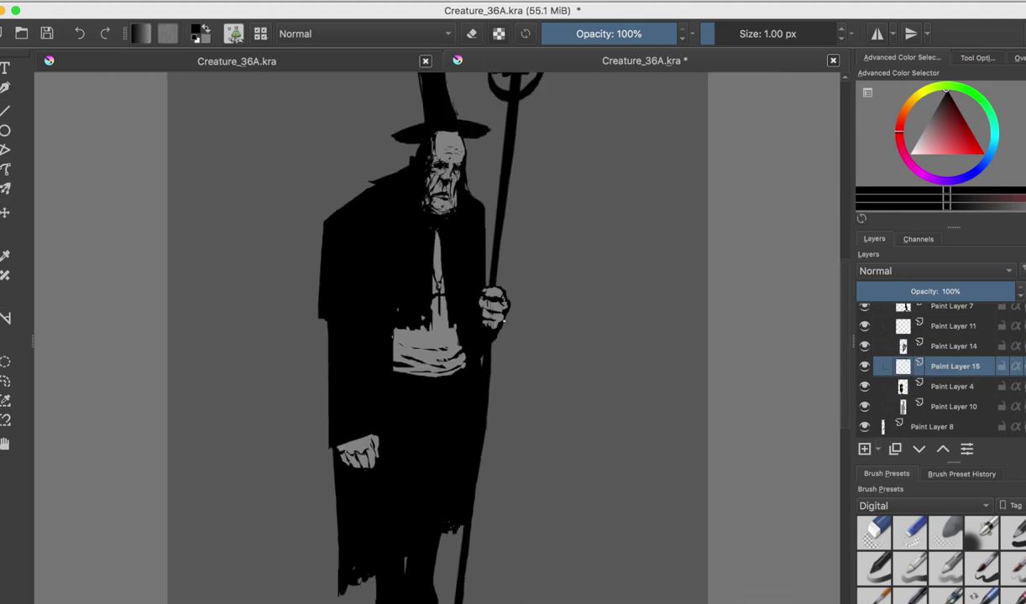
key(minus)
- Move the gripping hand on Paint Layer 14 up slightly, checking it in mirrored view
key(m)
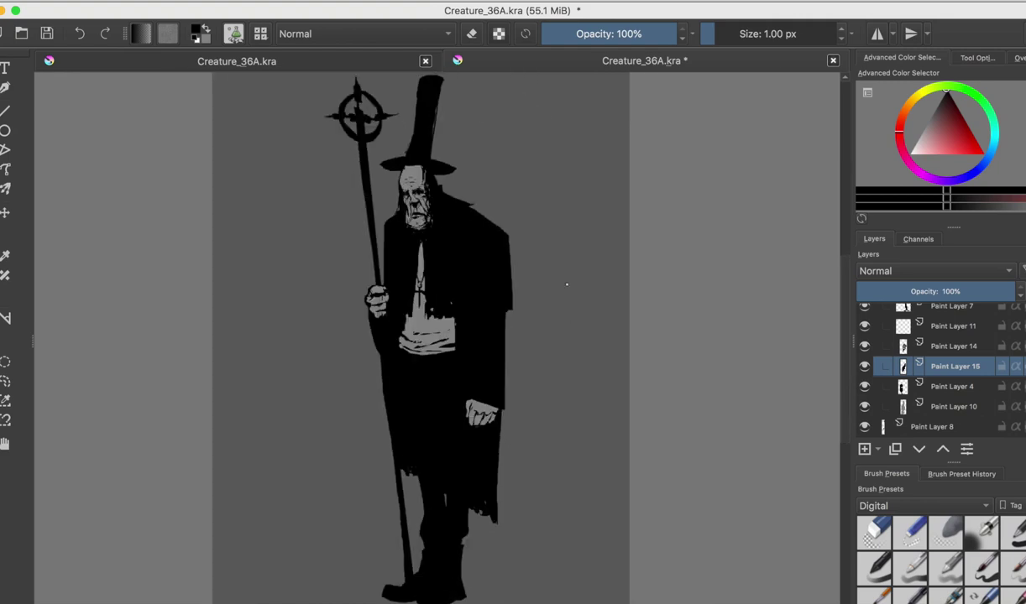
key(m)
ctrl+click(517, 310)
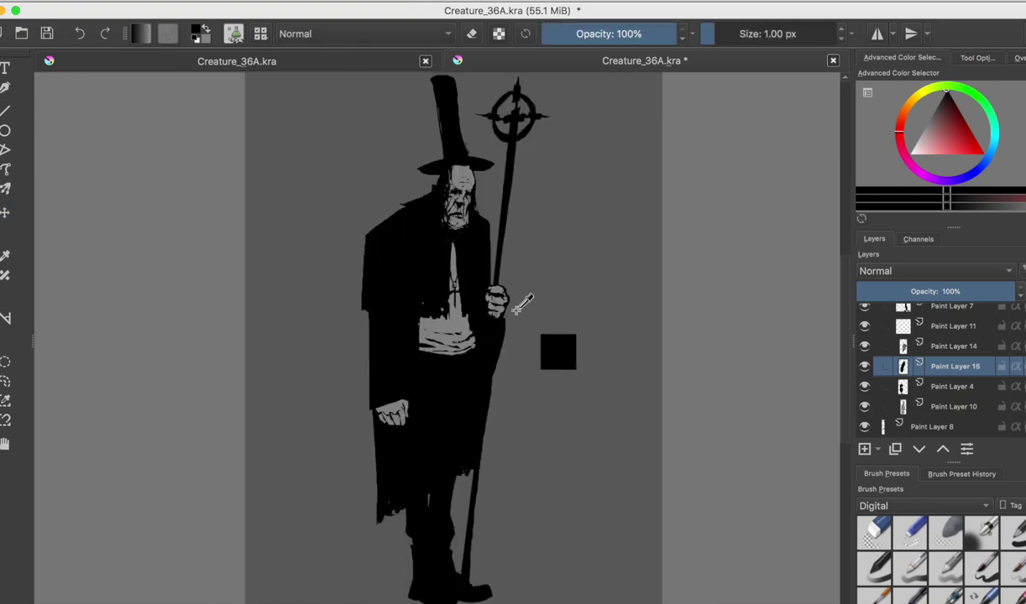
key(e)
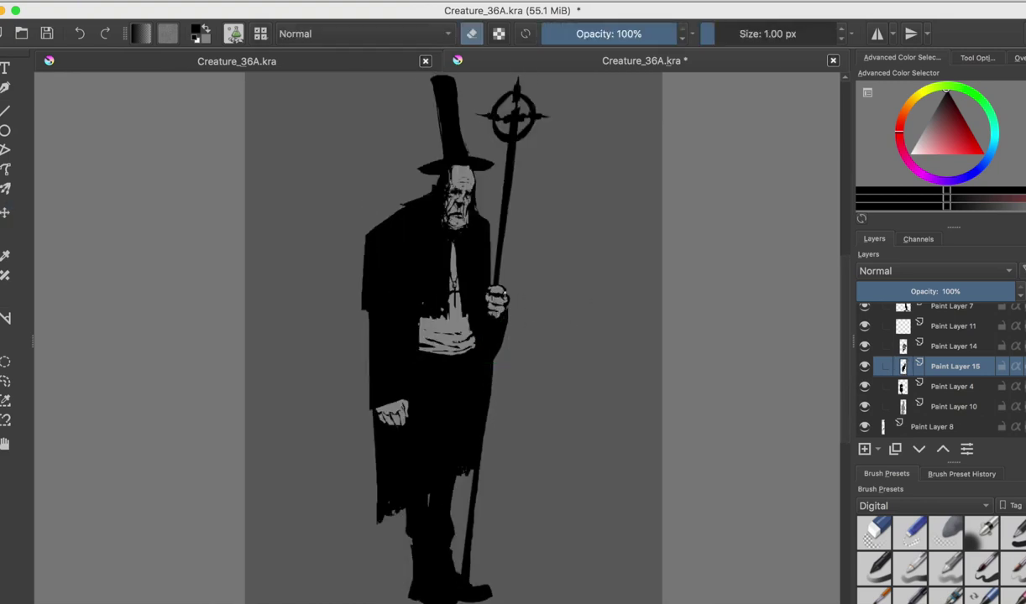
key(e)
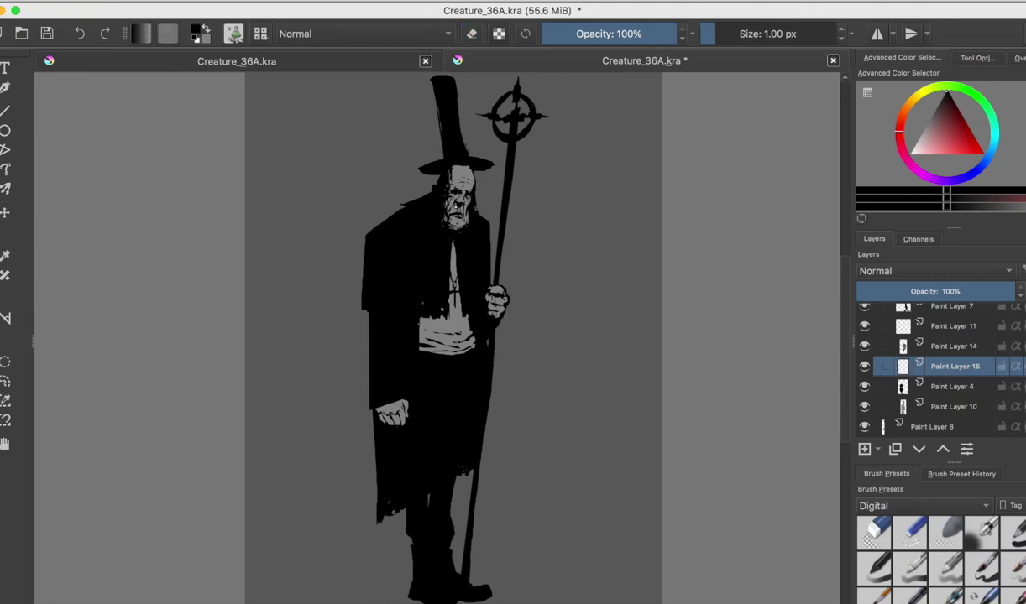
key(m)
ctrl+click(954, 346)
key(t)
drag(369, 298, 369, 287)
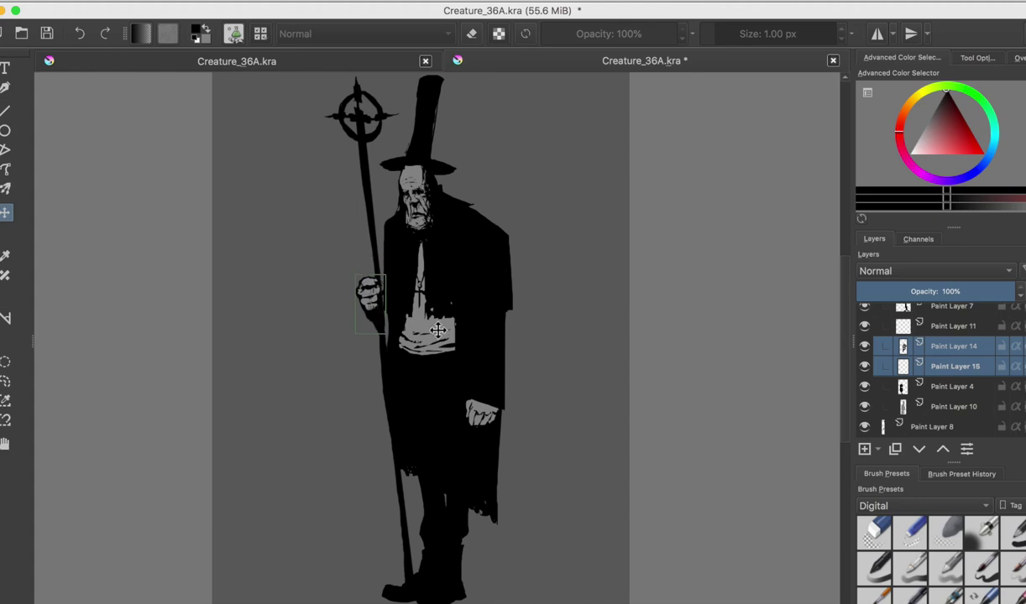
key(b)
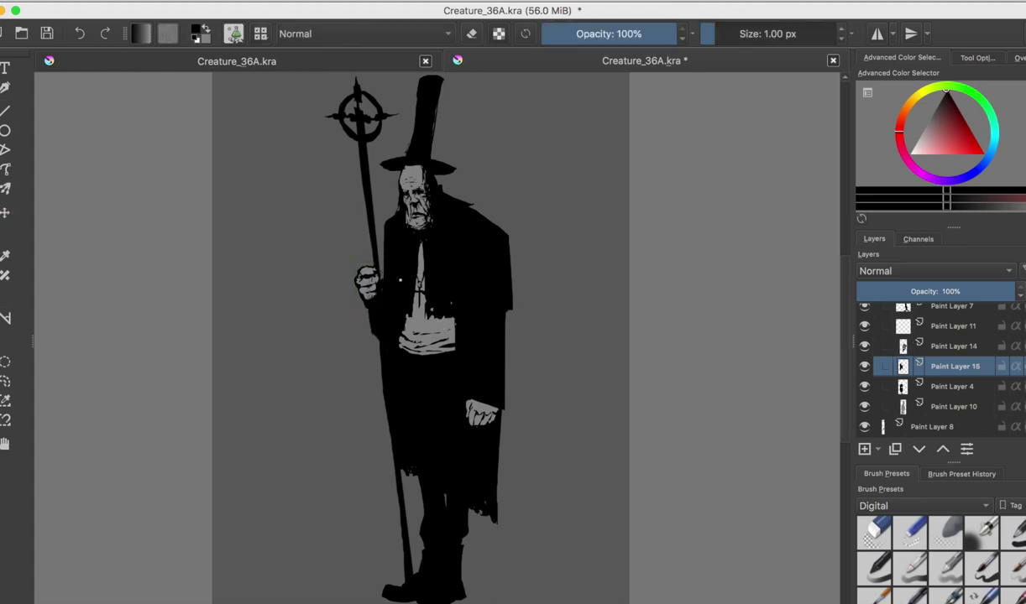
key(m)
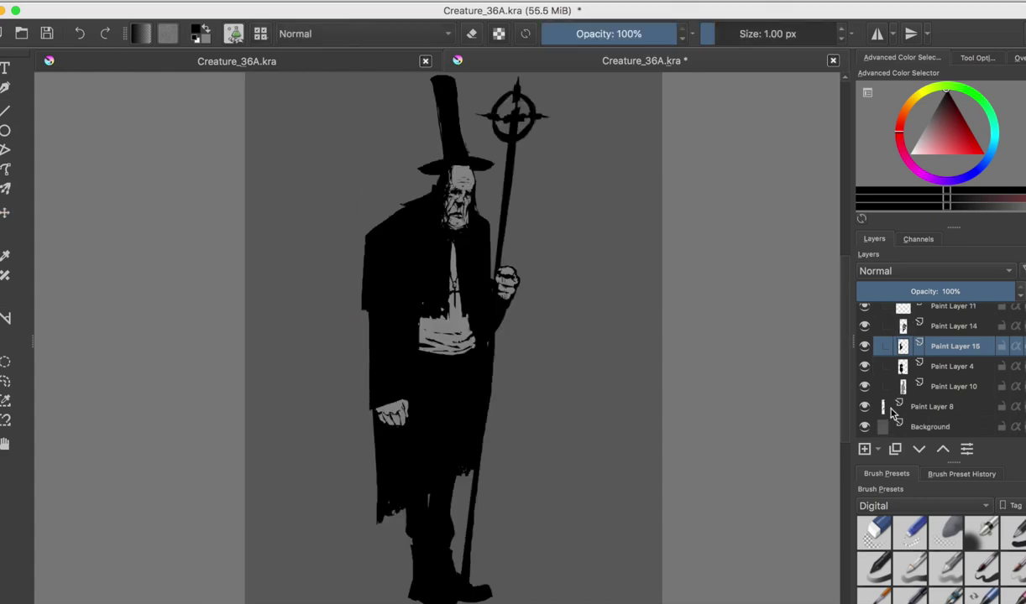
- Paint a small touch near the hand on Paint Layer 15 and merge it into the layer below
scroll(923, 378, up, 1)
click(867, 384)
key(e)
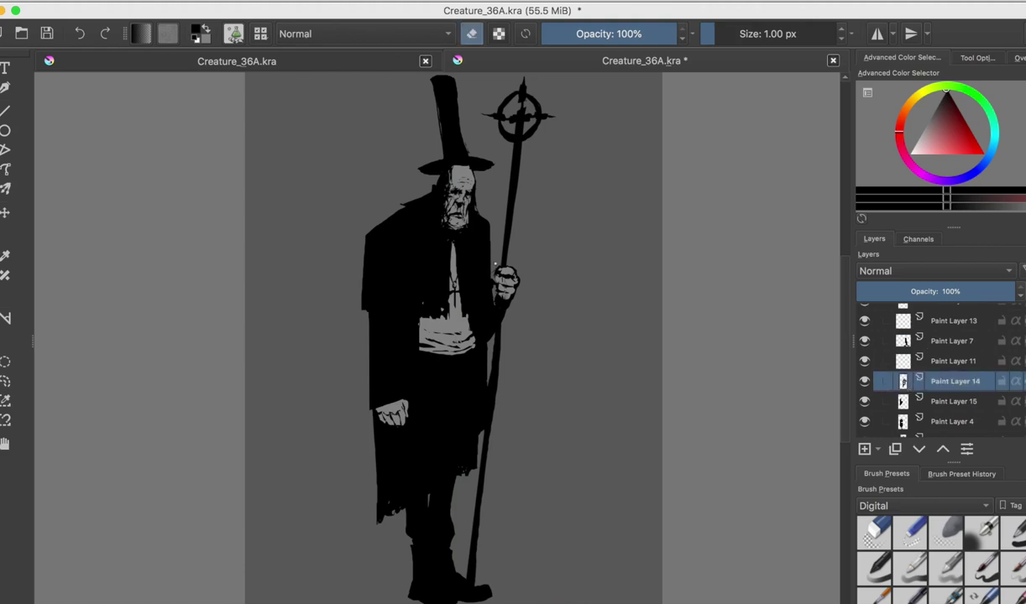
click(869, 402)
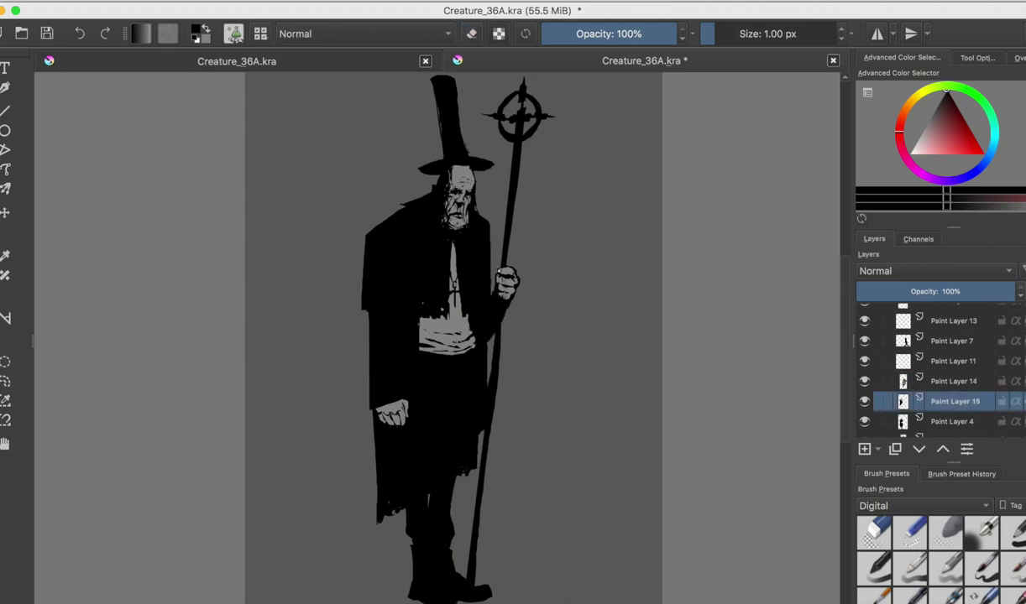
key(m)
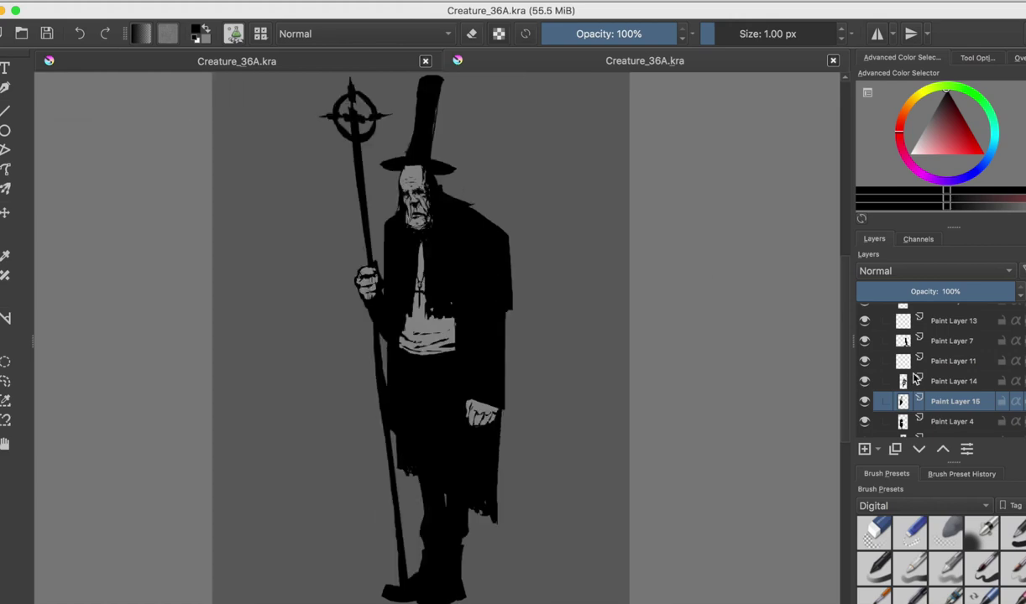
click(376, 266)
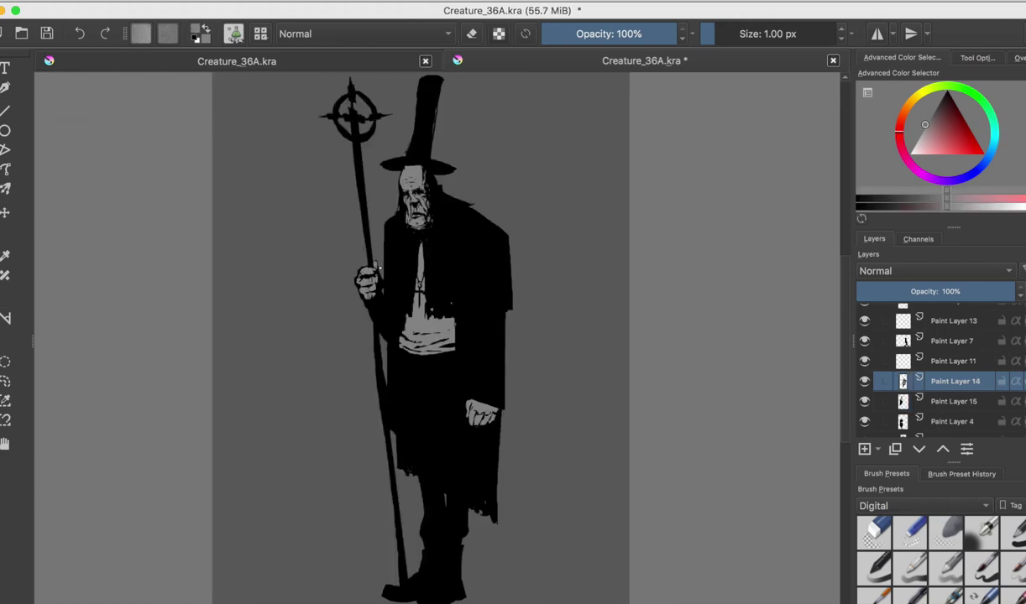
key(ctrl+e)
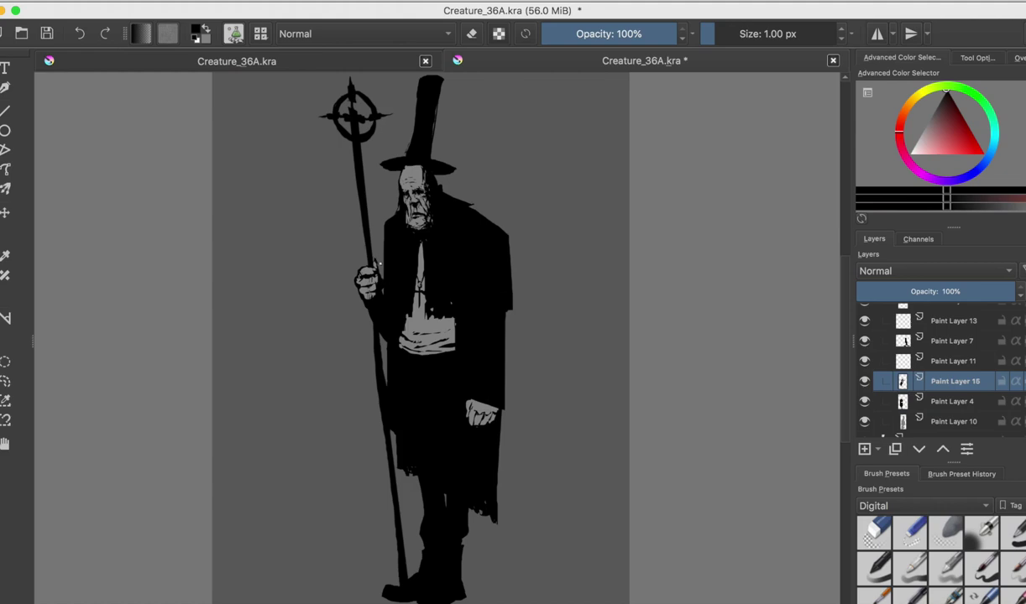
key(m)
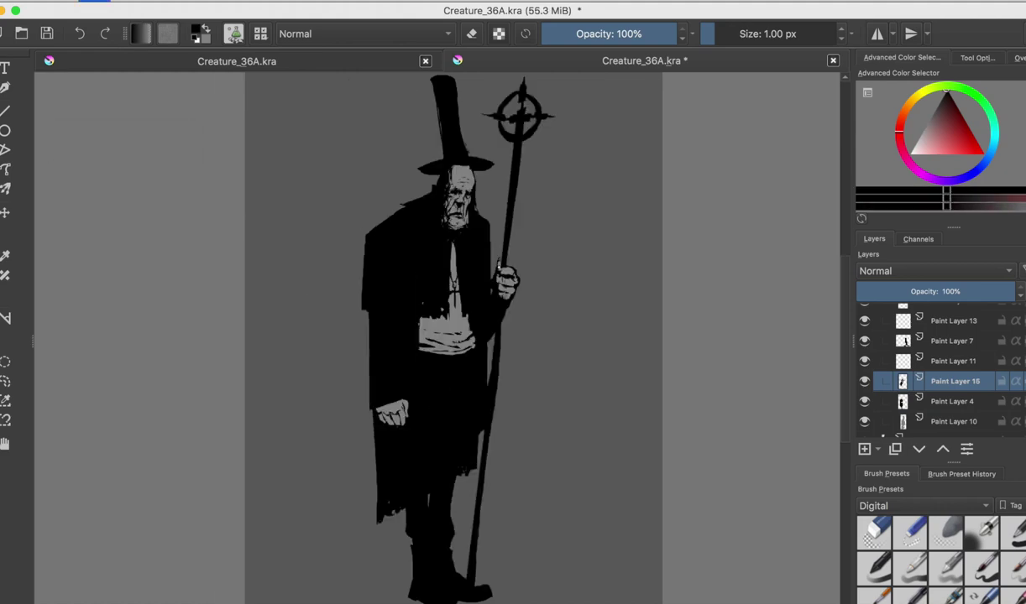
ctrl+click(503, 249)
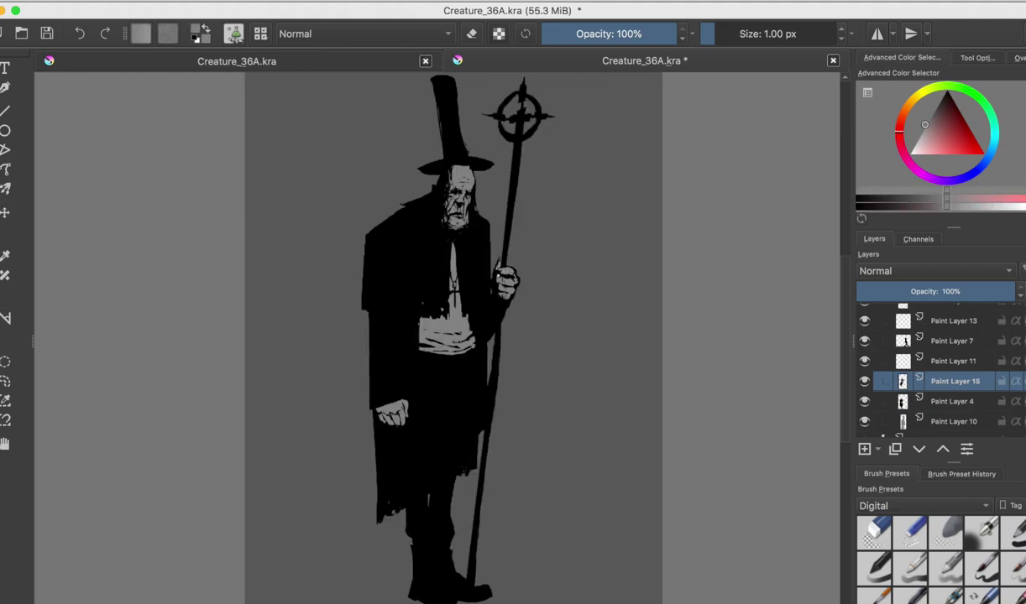
ctrl+click(477, 257)
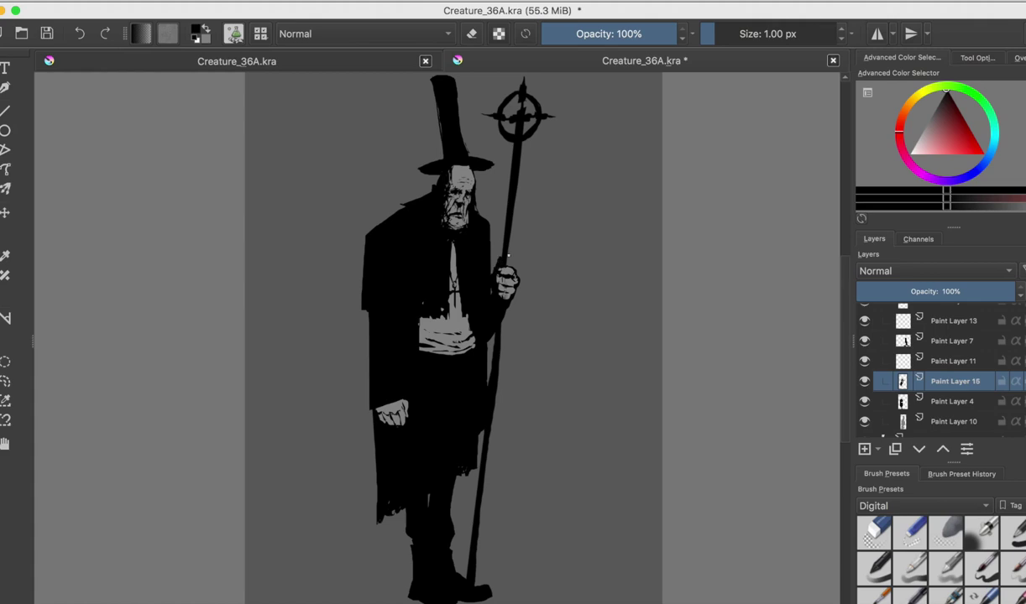
- Shift the hand into place on the staff with the Move tool and save
key(m)
key(t)
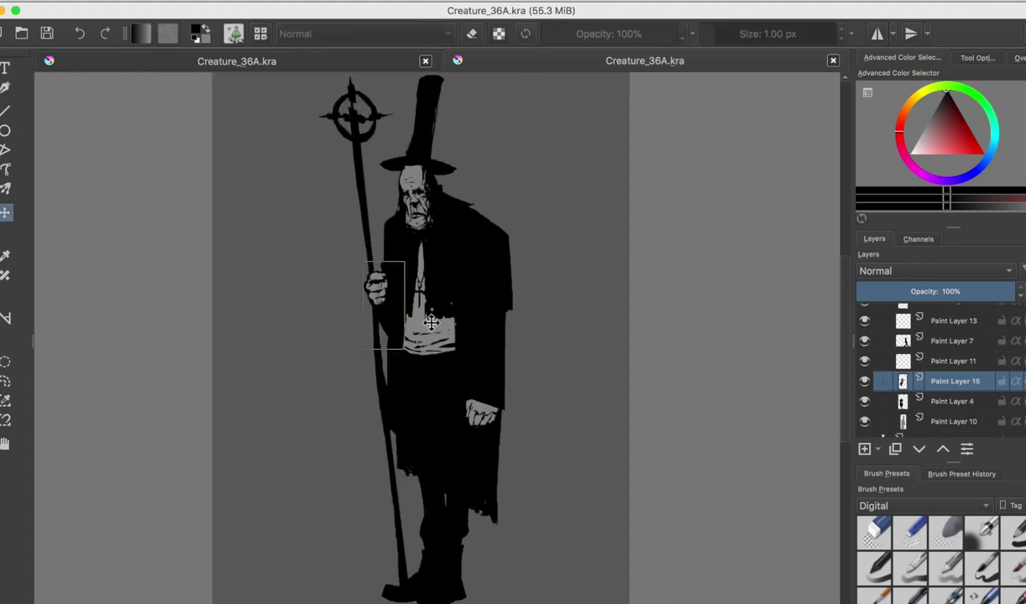
key(m)
drag(529, 321, 504, 313)
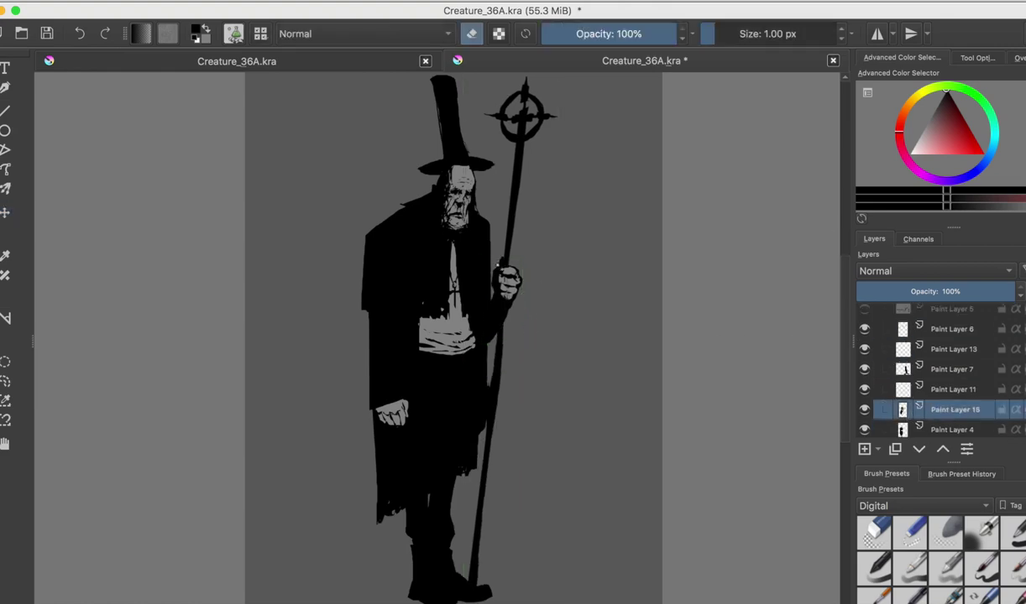
key(m)
key(ctrl+s)
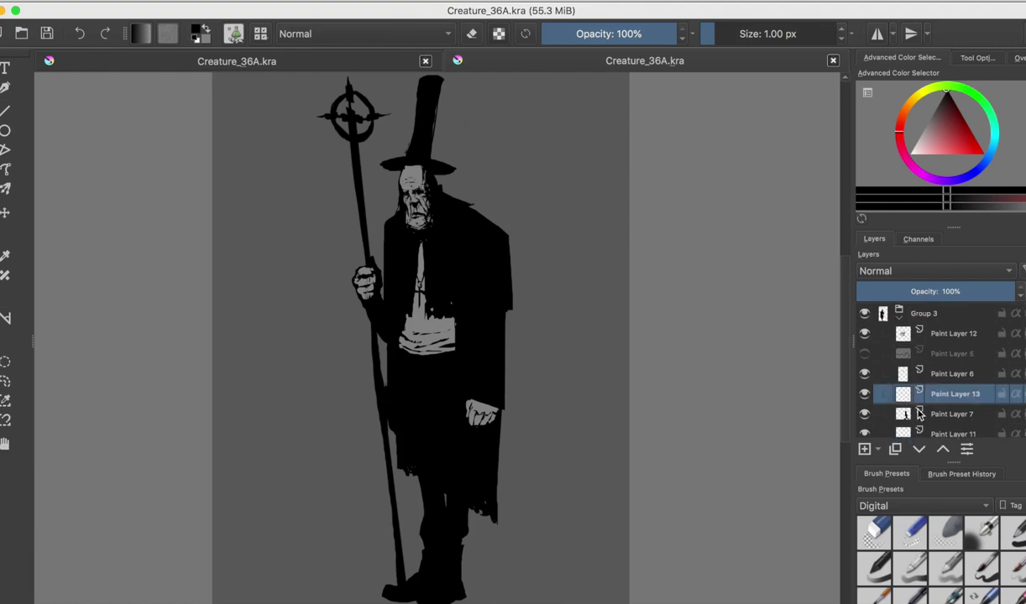
- Select Paint Layer 8 then Paint Layer 15, checking the composition mirrored and saving
key(t)
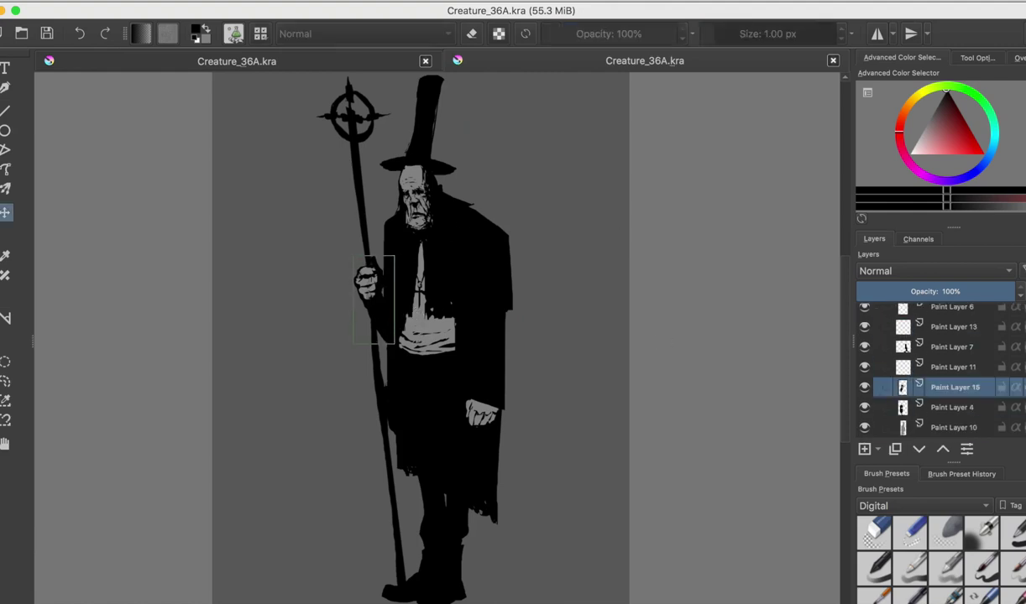
click(376, 326)
key(m)
key(b)
key(ctrl+s)
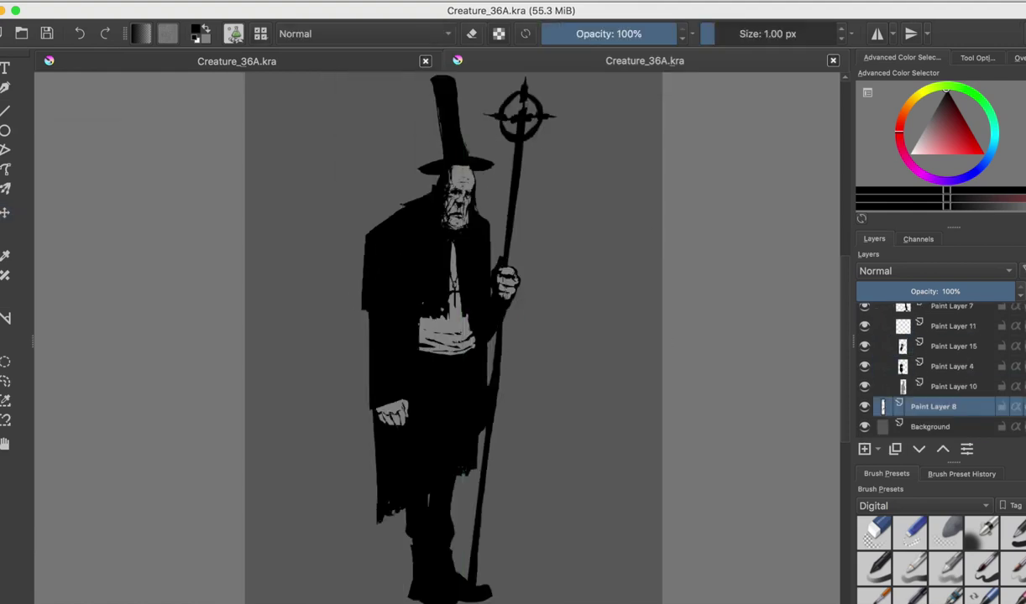
click(469, 325)
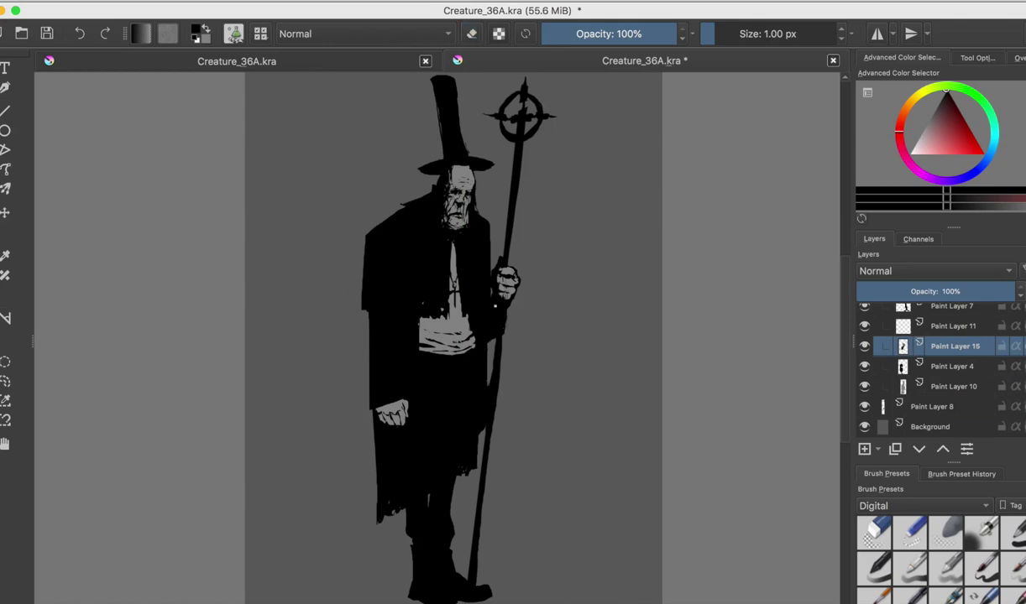
key(m)
key(m)
key(ctrl+s)
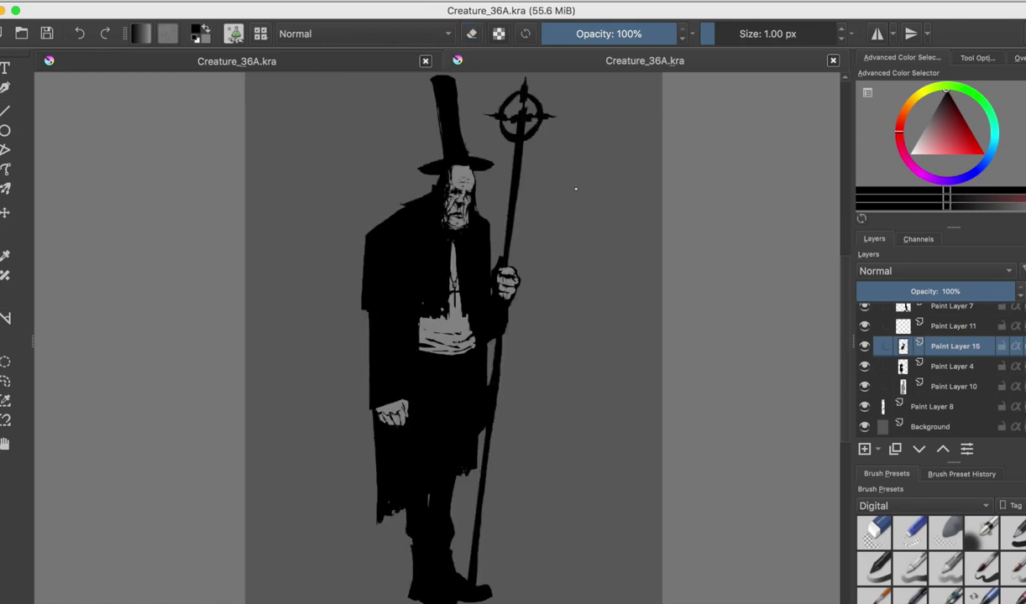
scroll(359, 299, down, 1)
- On Paint Layer 8, erase the round ornament and curved hook and paint a horizontal crossbar
click(932, 406)
mouse_move(523, 118)
mouse_down()
mouse_move(509, 132)
mouse_move(550, 127)
mouse_up()
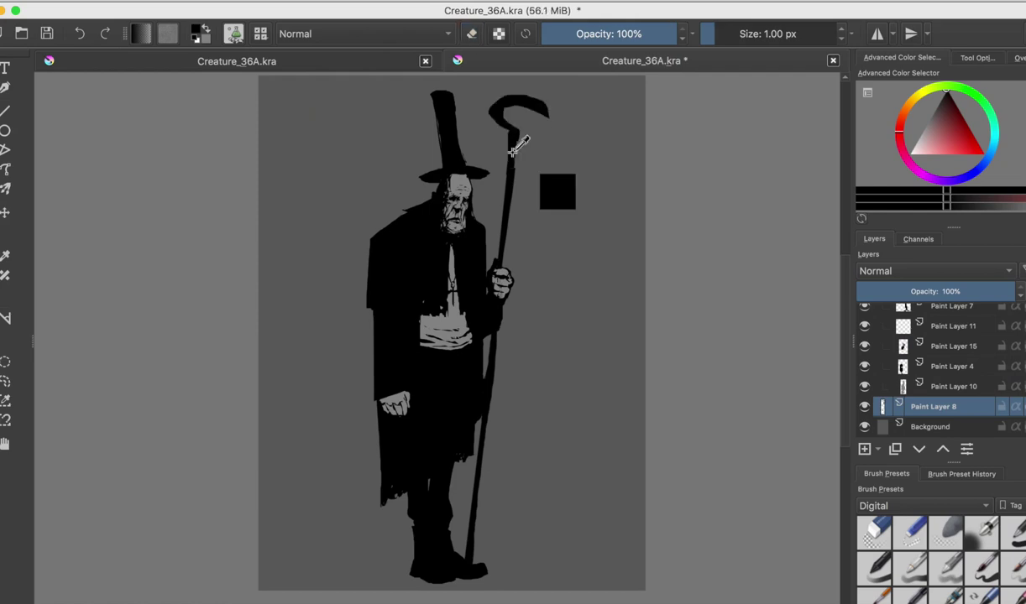
drag(493, 157, 534, 155)
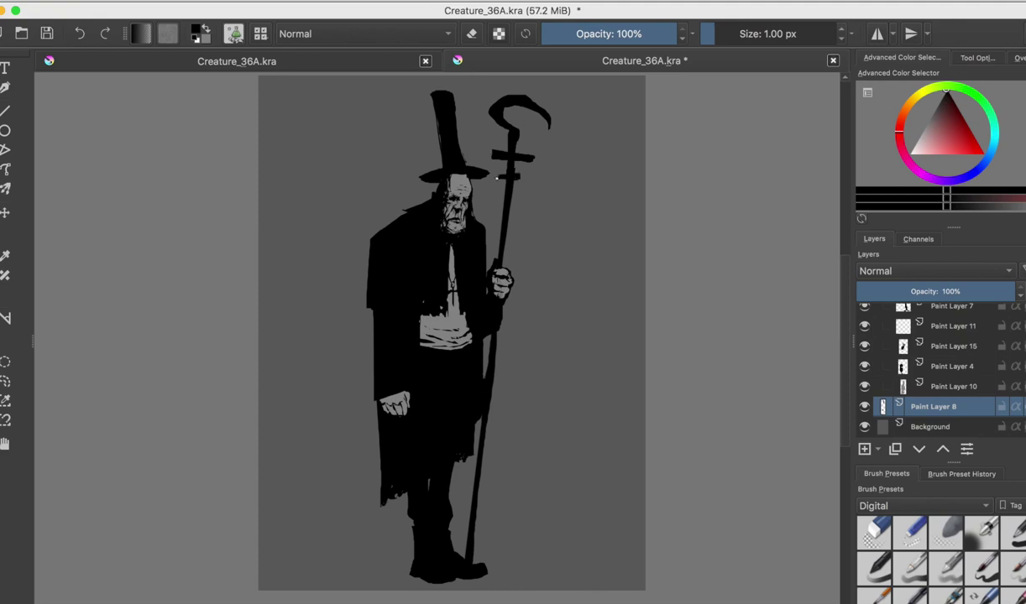
key(e)
mouse_move(515, 146)
mouse_down()
mouse_move(537, 110)
mouse_move(515, 94)
mouse_up()
key(e)
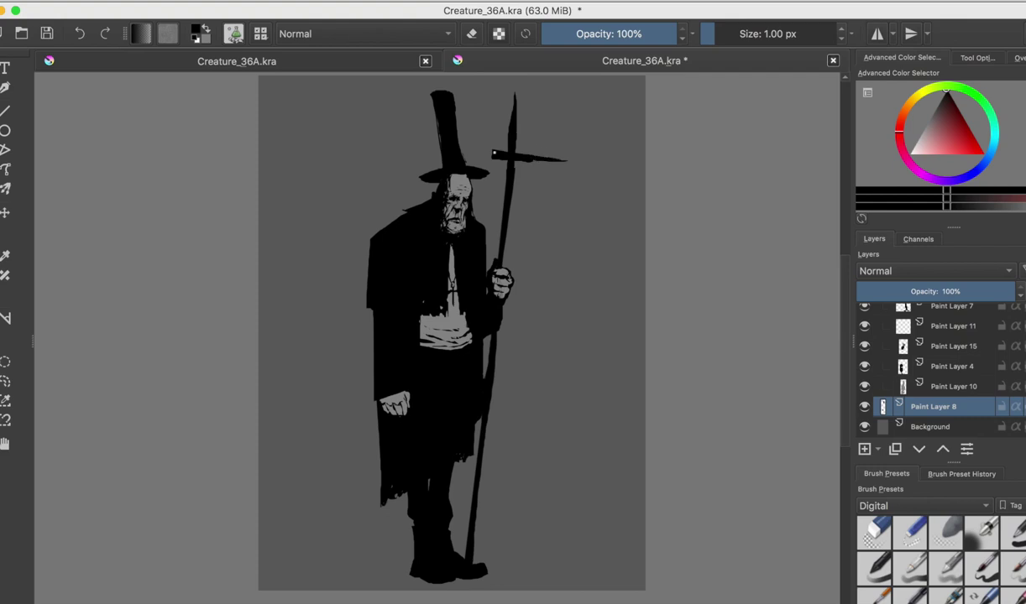
- Check the staff head mirrored, lower brush opacity, undo the last stroke, and save
key(m)
key(i)
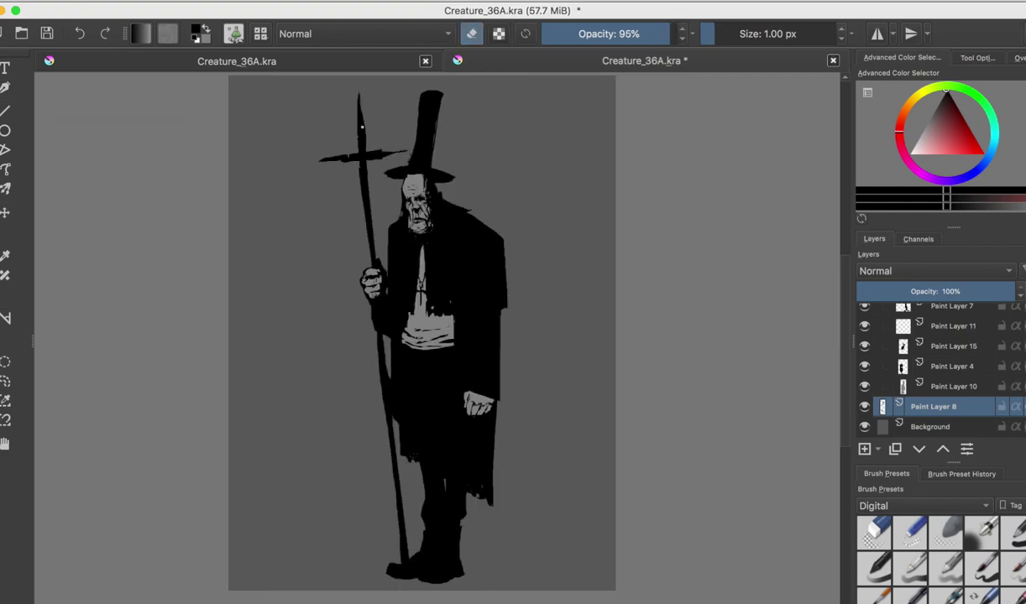
key(m)
key(ctrl+z)
key(ctrl+s)
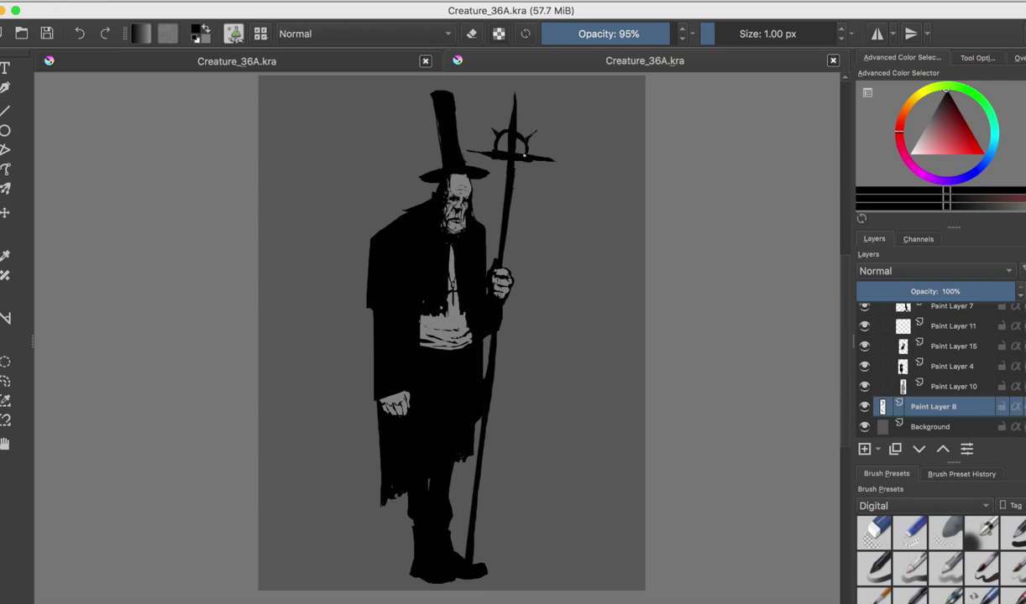
- Try extending the crescent head down around the staff, then undo back to the saved head
key(e)
key(m)
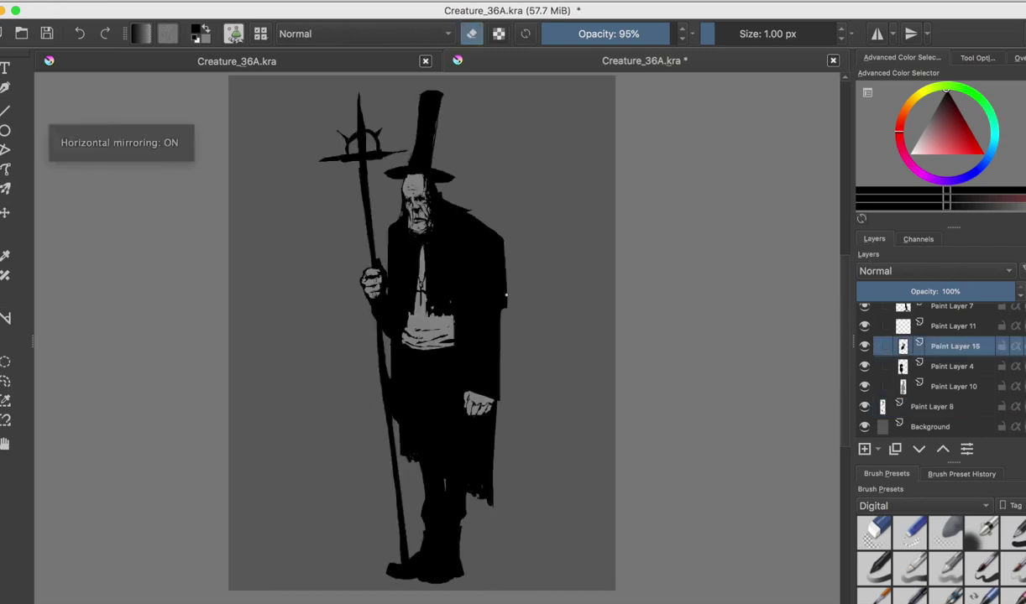
key(e)
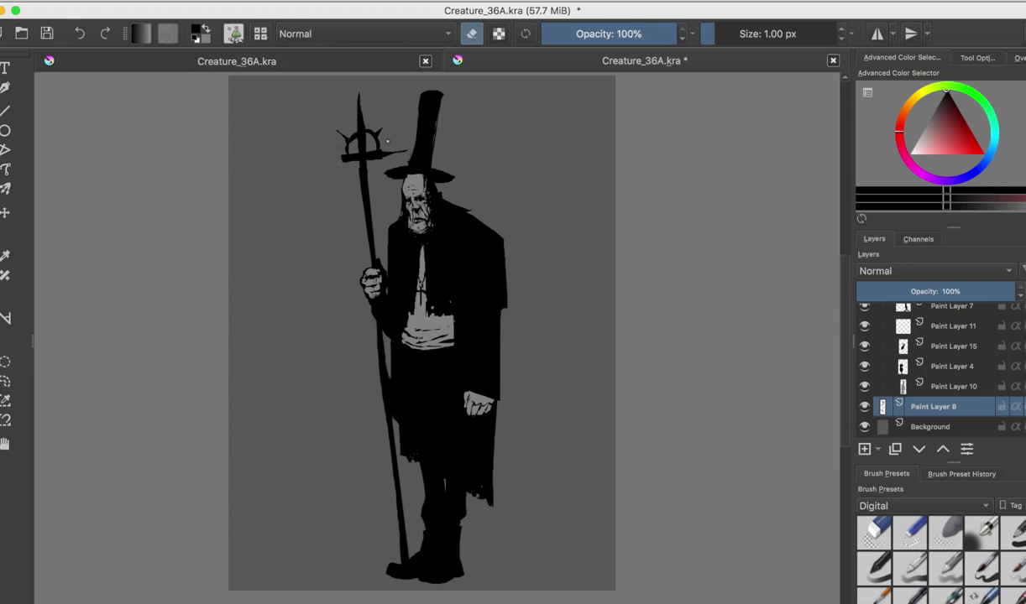
key(m)
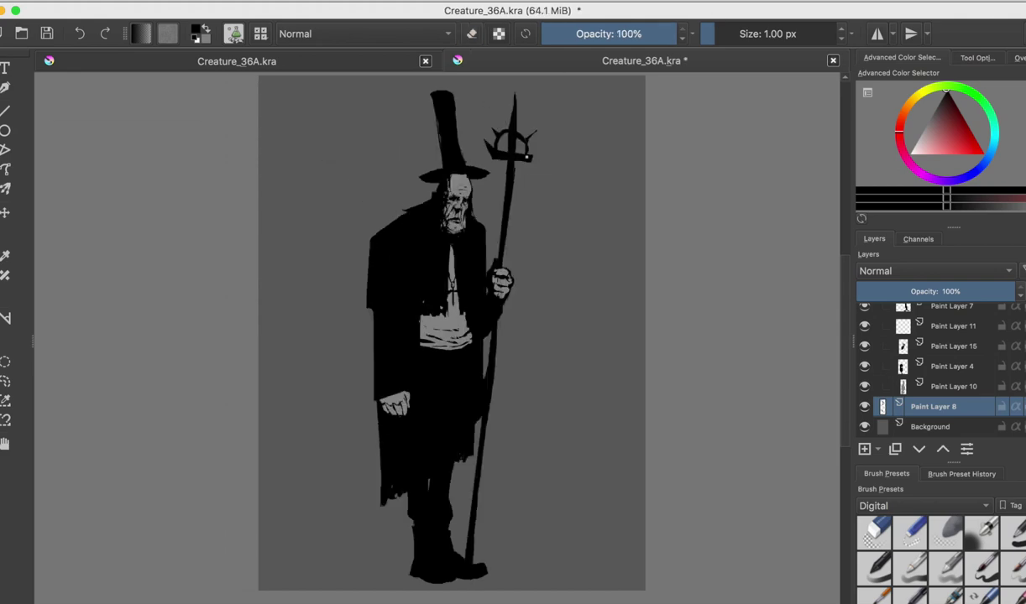
drag(498, 153, 508, 173)
key(ctrl+z)
key(e)
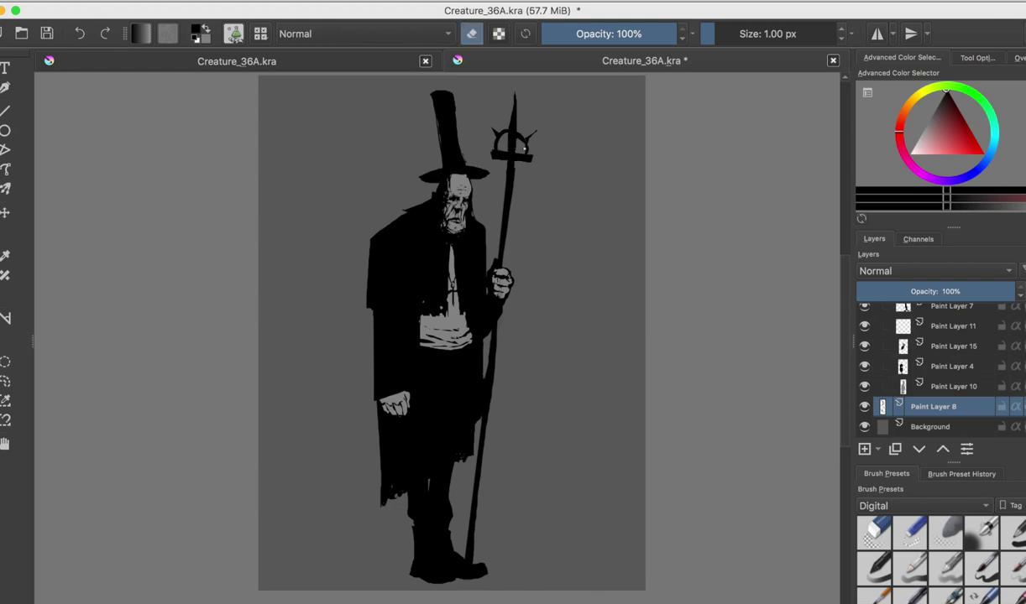
key(ctrl+z)
key(ctrl+z)
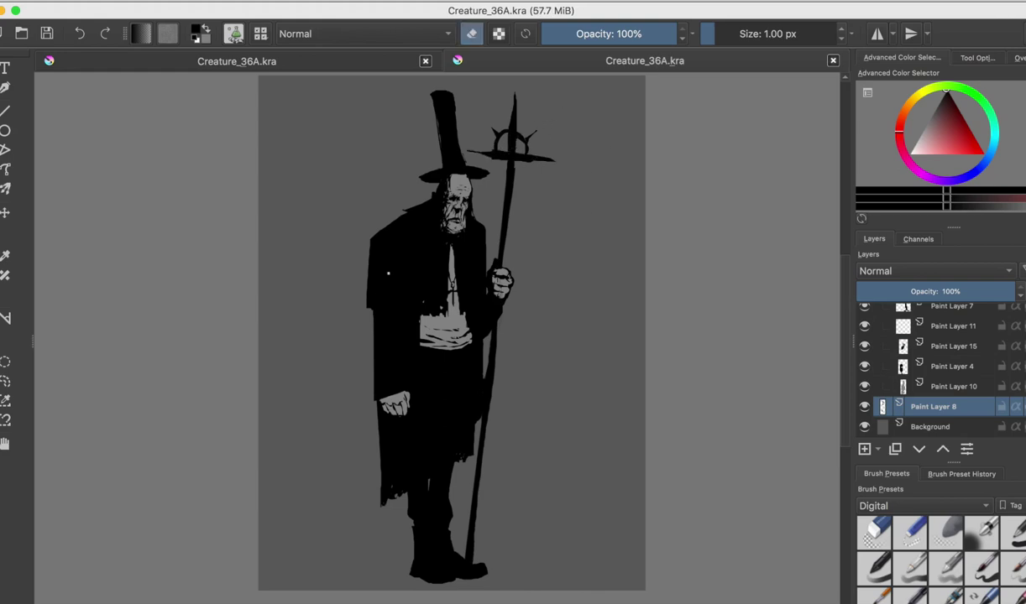
- Darken the figure's left eye area, undoing trial marks near the hat
scroll(1004, 351, up, 3)
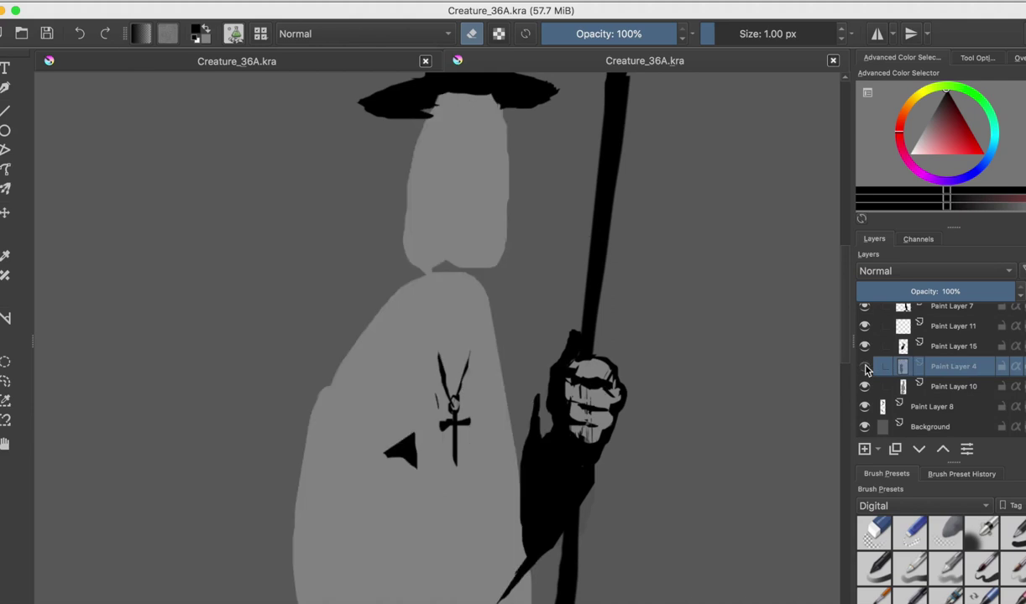
drag(444, 162, 458, 158)
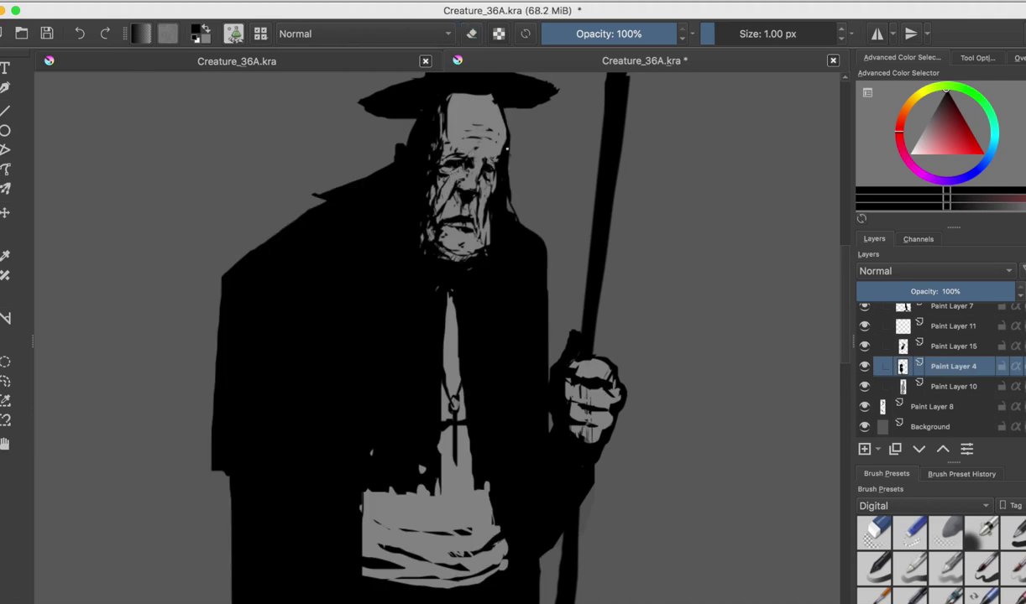
key(e)
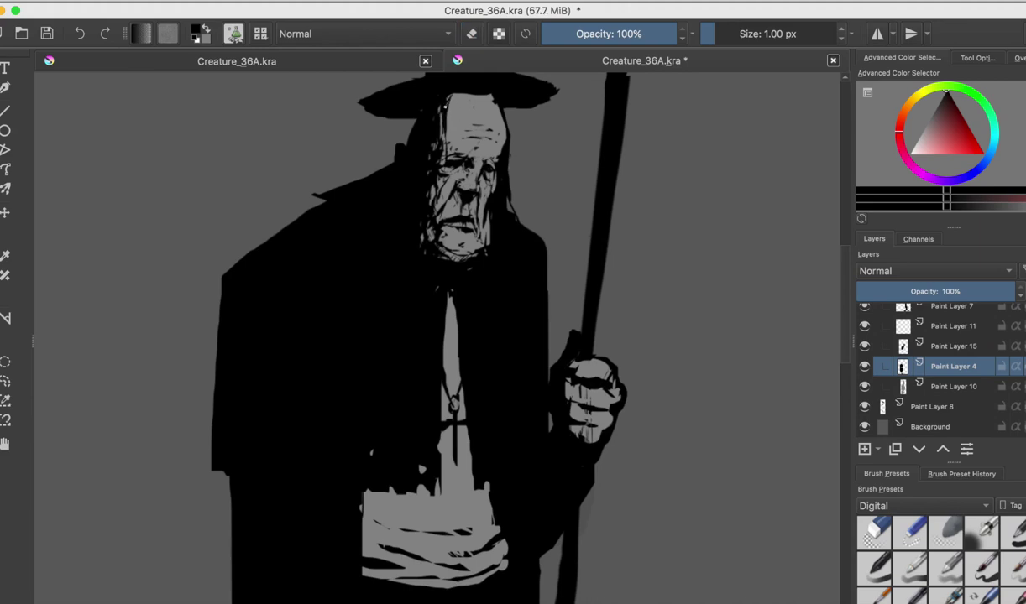
drag(444, 135, 428, 96)
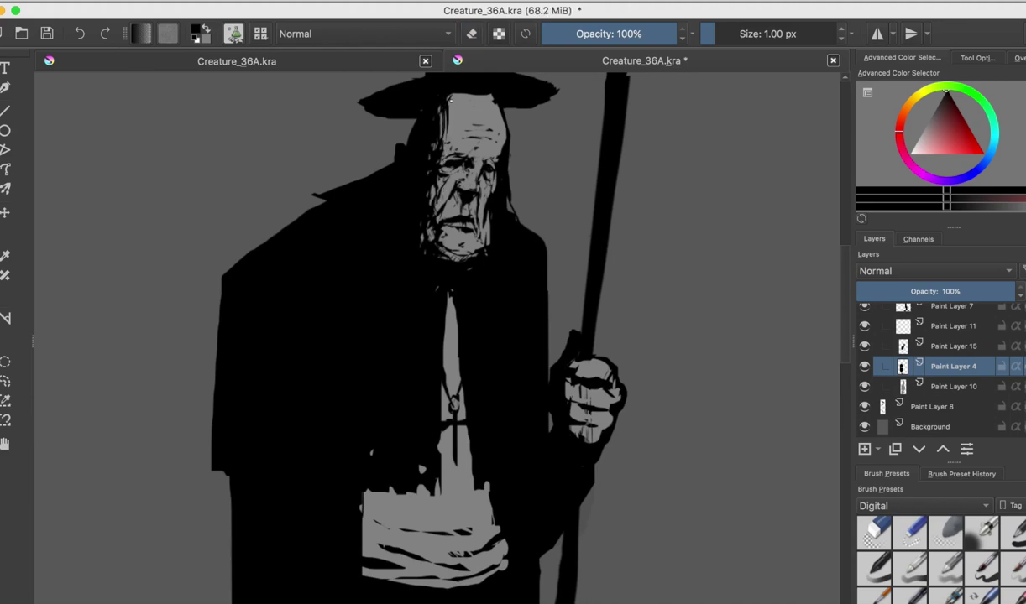
key(ctrl+z)
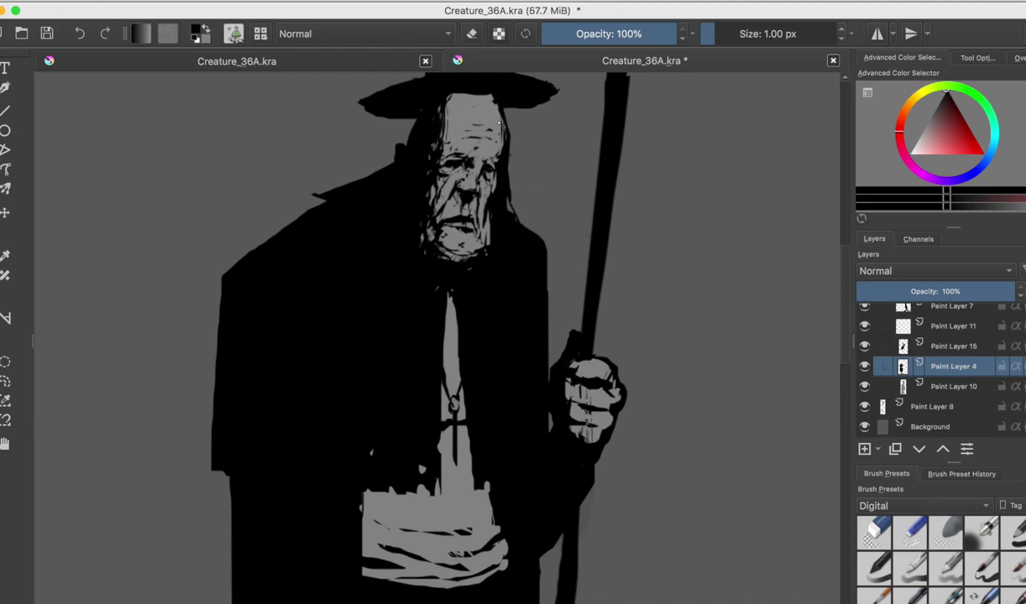
- Darken the top of the face under the brim, save, and check the face mirrored
key(e)
key(e)
mouse_move(411, 112)
mouse_down()
mouse_move(423, 94)
mouse_move(470, 94)
mouse_up()
key(ctrl+z)
scroll(492, 98, down, 5)
key(ctrl+s)
key(m)
key(m)
scroll(428, 146, up, 5)
scroll(428, 146, up, 1)
key(e)
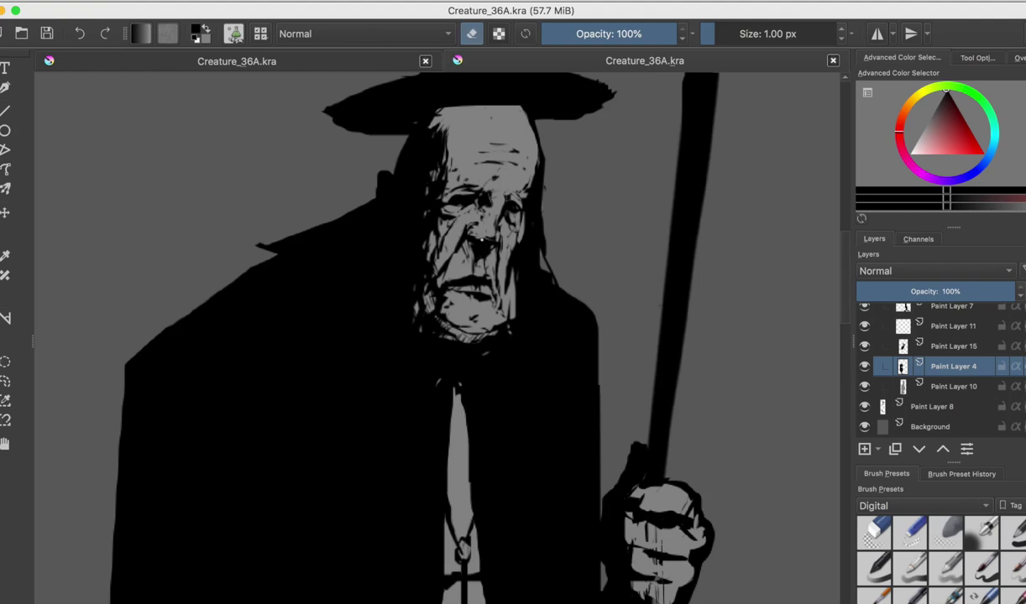
key(e)
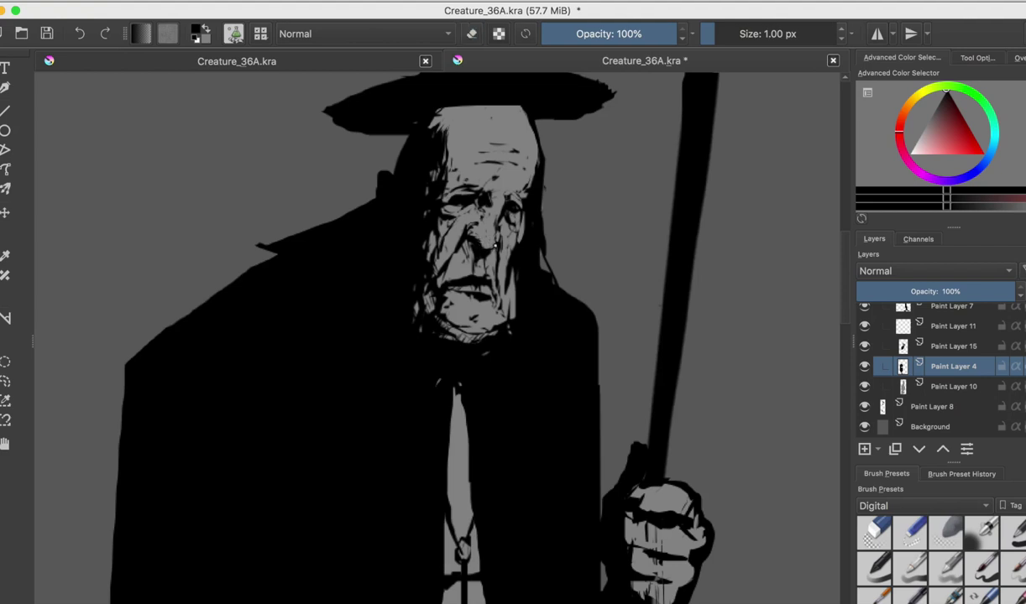
key(F5)
key(F5)
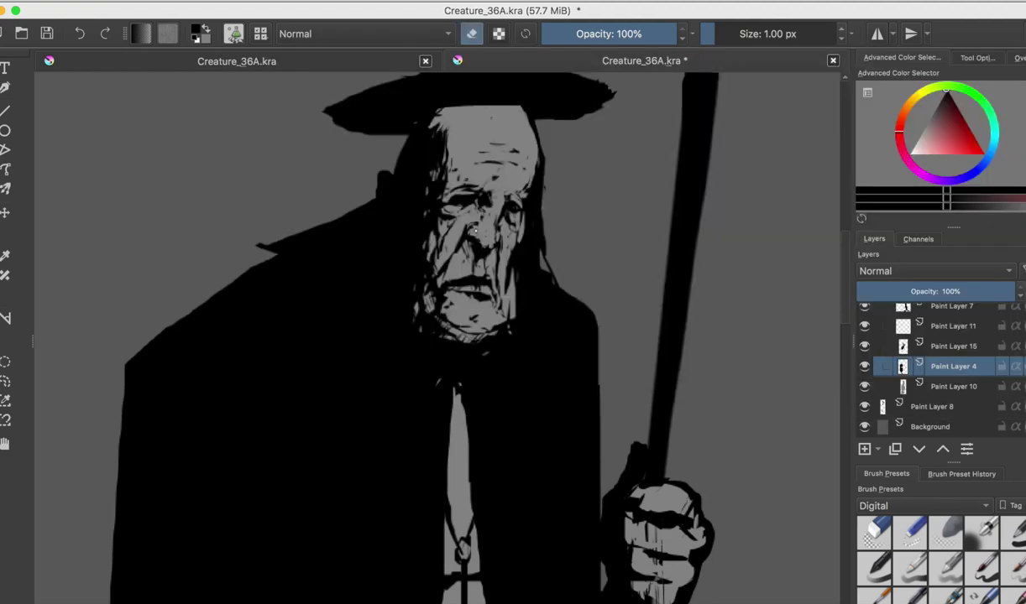